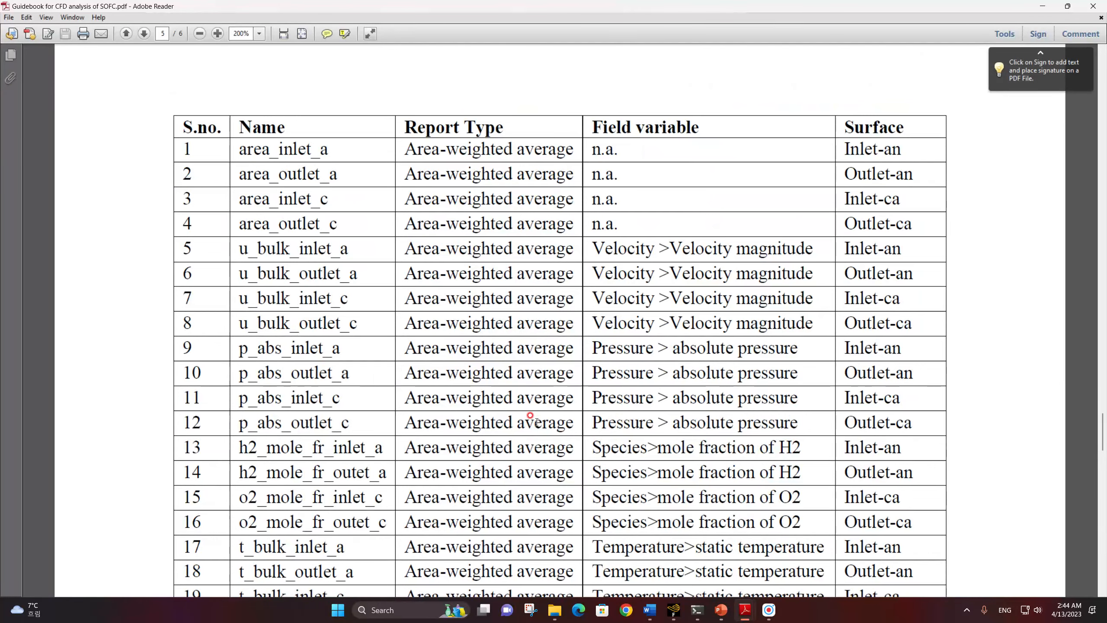
# Review the guidebook's report table through row 20, including the H2 and O2 mole fraction entries in rows 13 to 16
pyautogui.scroll(-1, 531, 416)
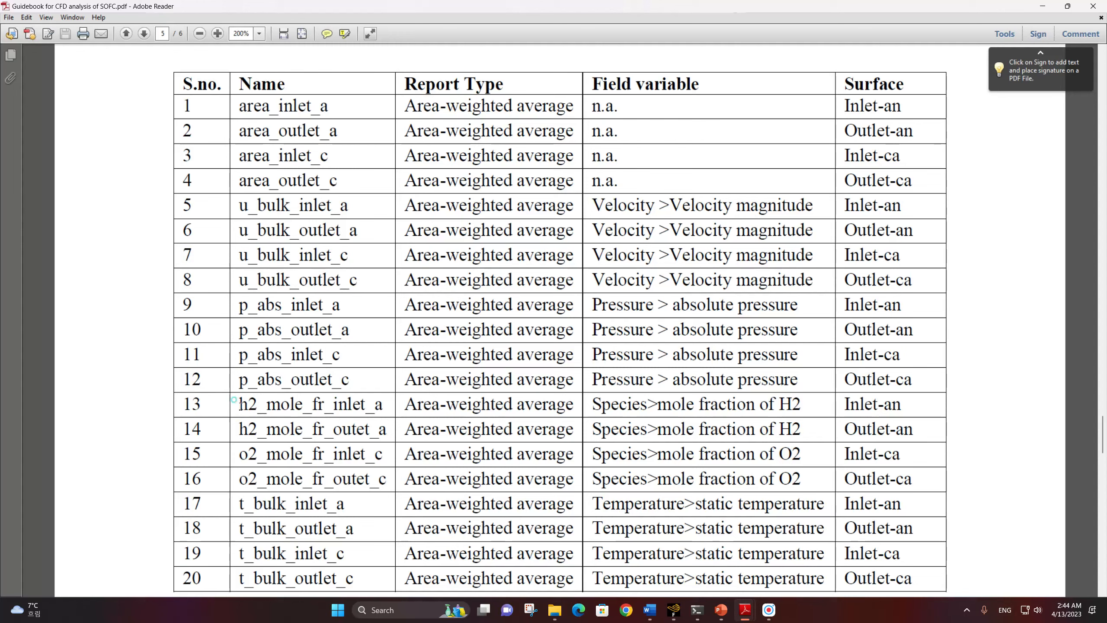
pyautogui.moveTo(240, 406); pyautogui.dragTo(387, 481)
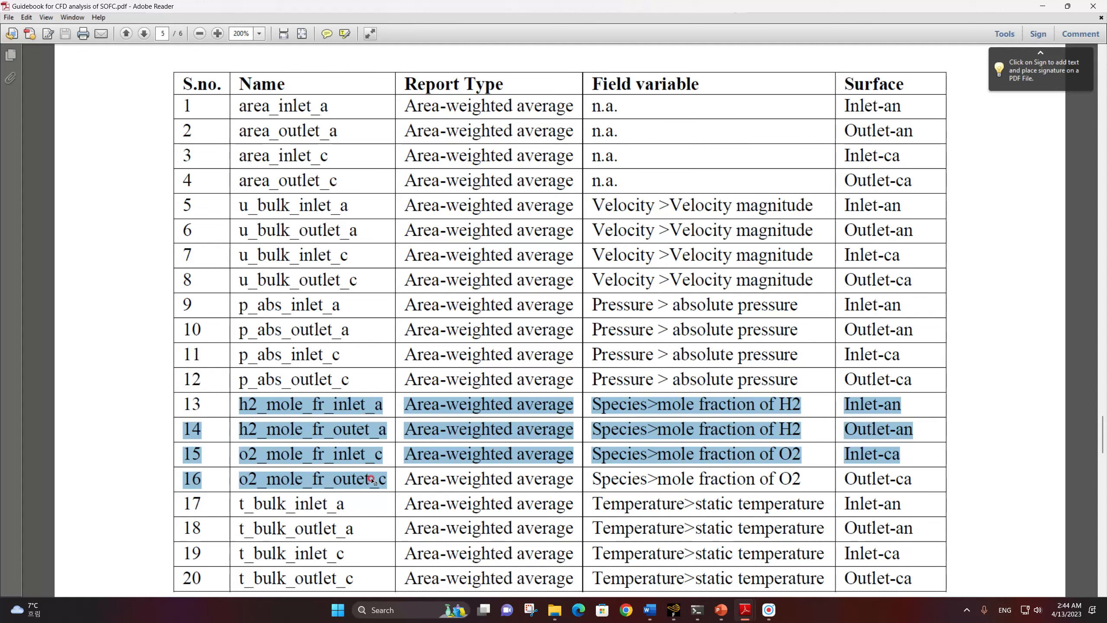
pyautogui.click(648, 478)
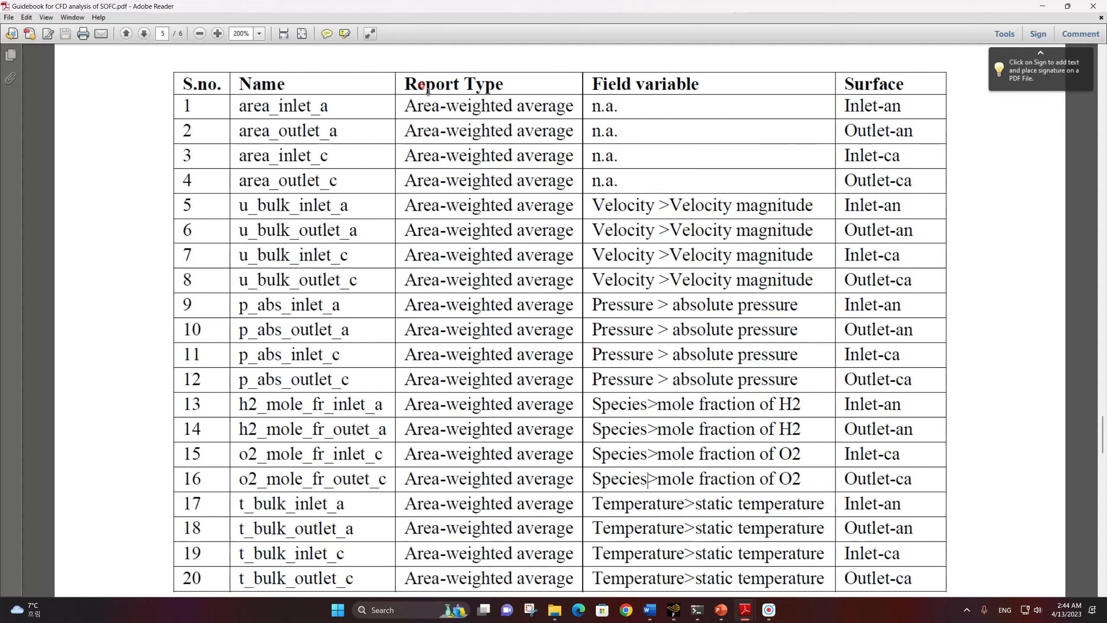
# Switch to the step1 Fluent session and create a new Area surface report definition named area_inlet_a
pyautogui.moveTo(669, 617)
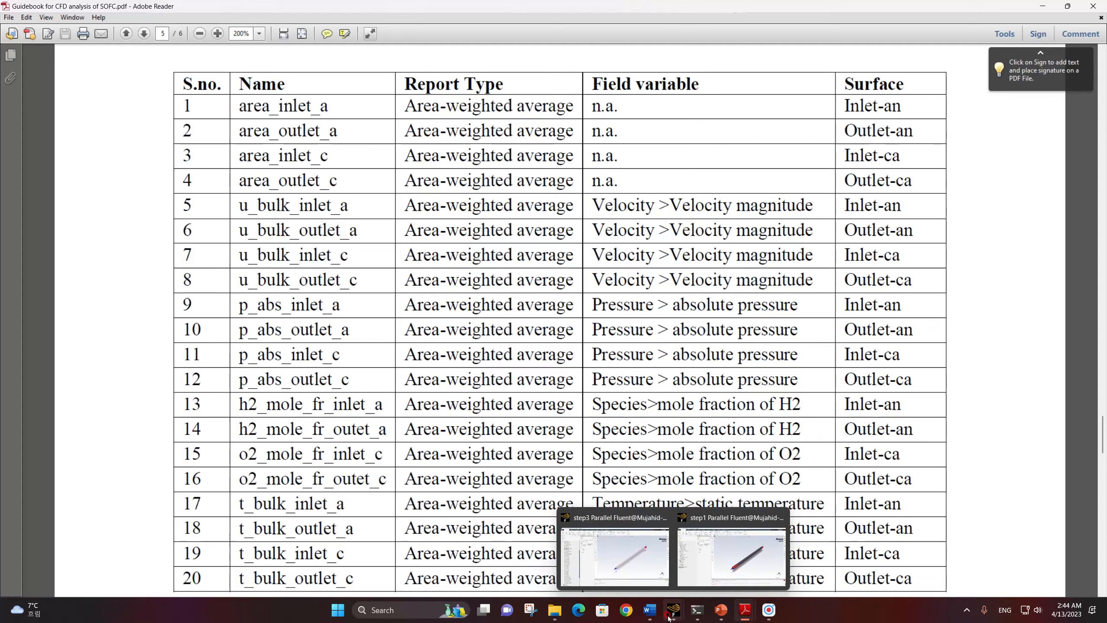
pyautogui.click(704, 579)
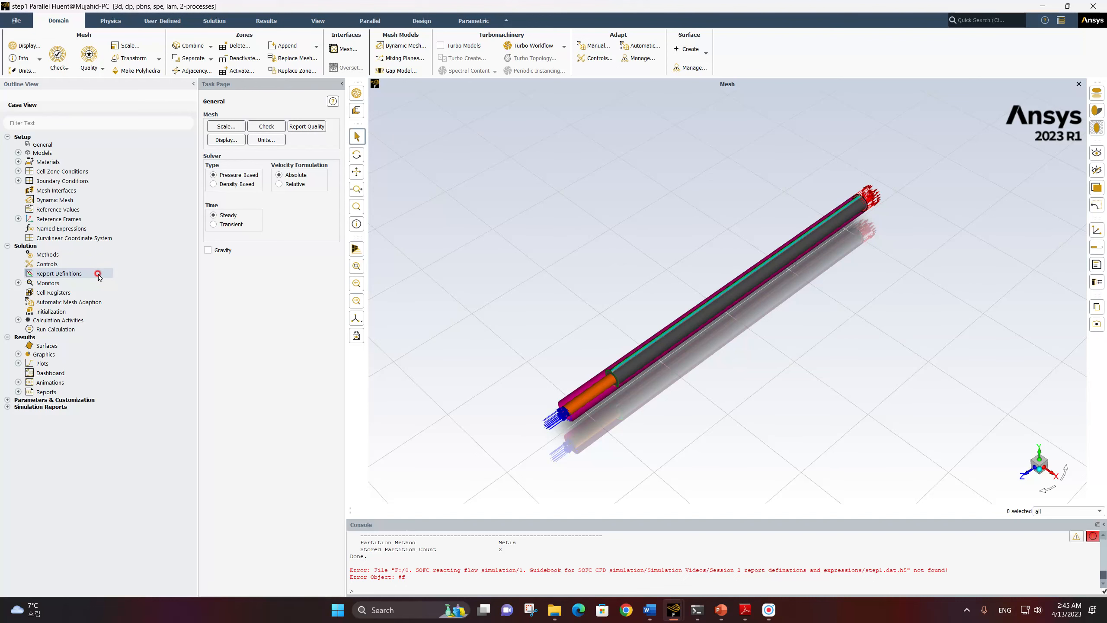
pyautogui.rightClick(61, 275)
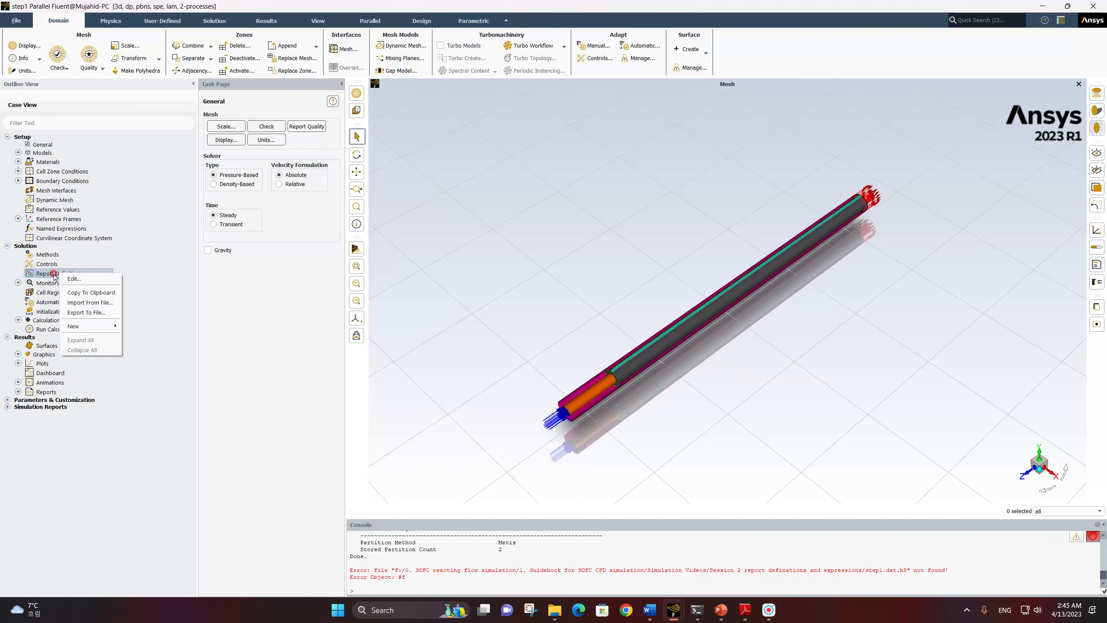
pyautogui.moveTo(92, 326)
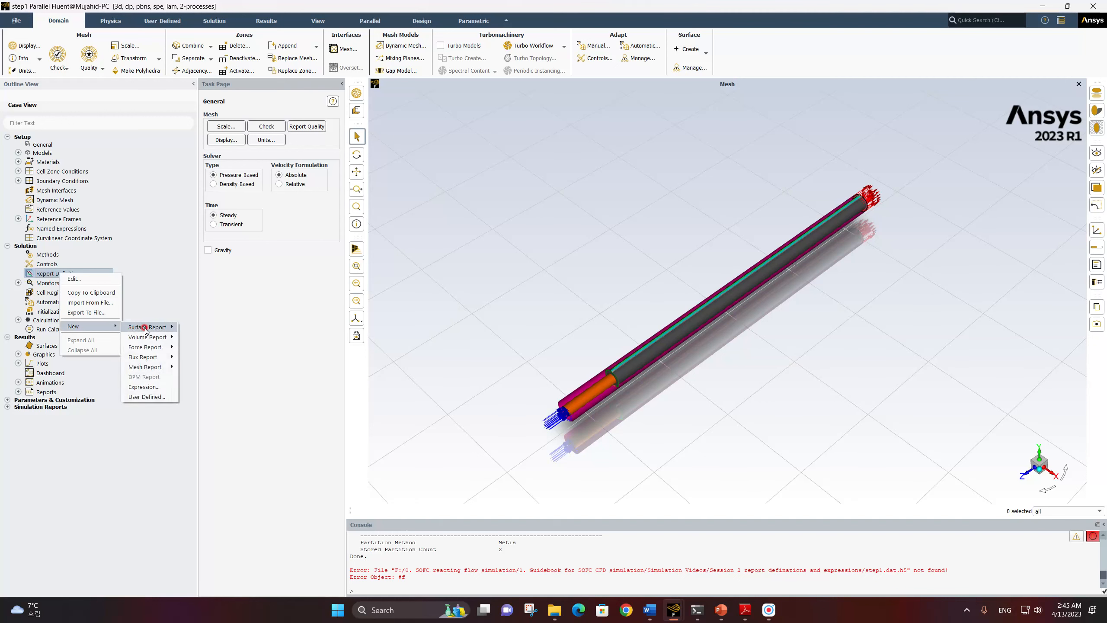
pyautogui.moveTo(145, 330)
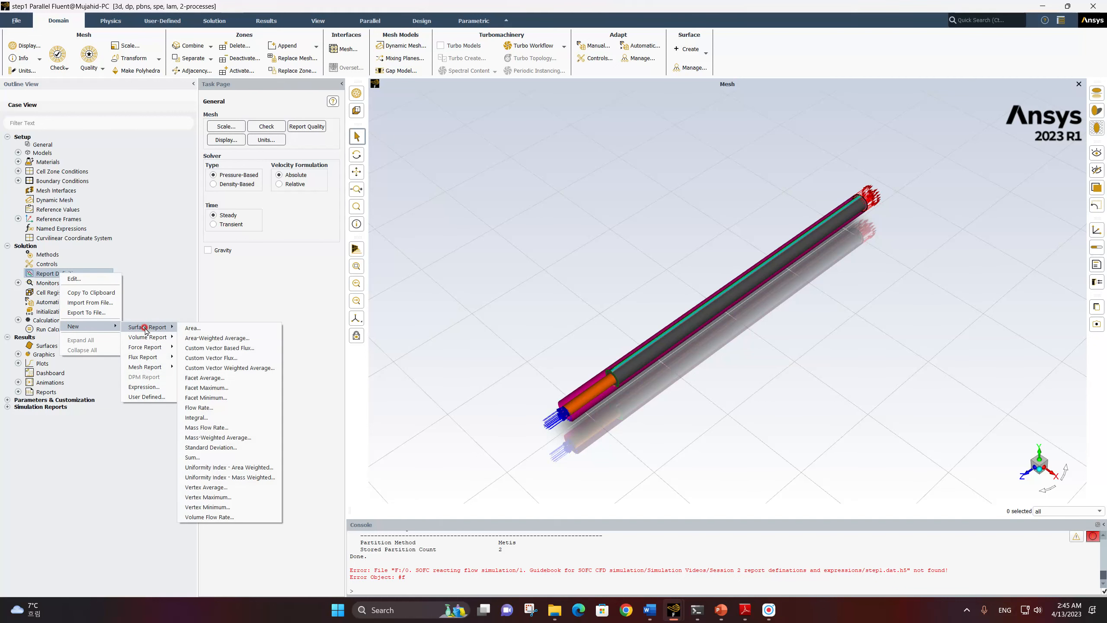
pyautogui.click(205, 331)
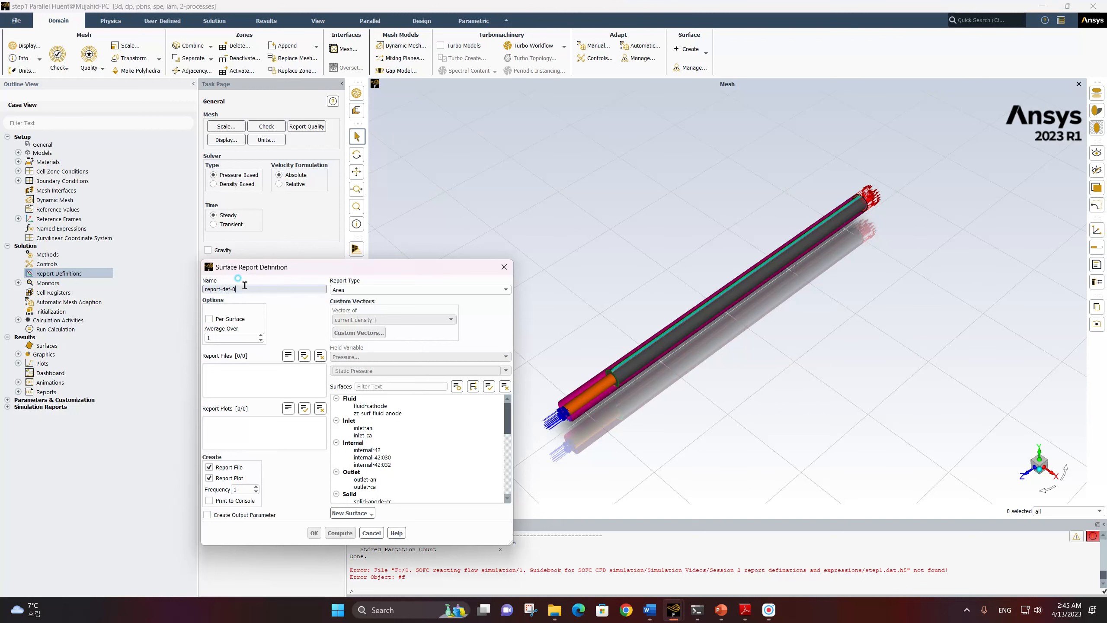
pyautogui.write('area')
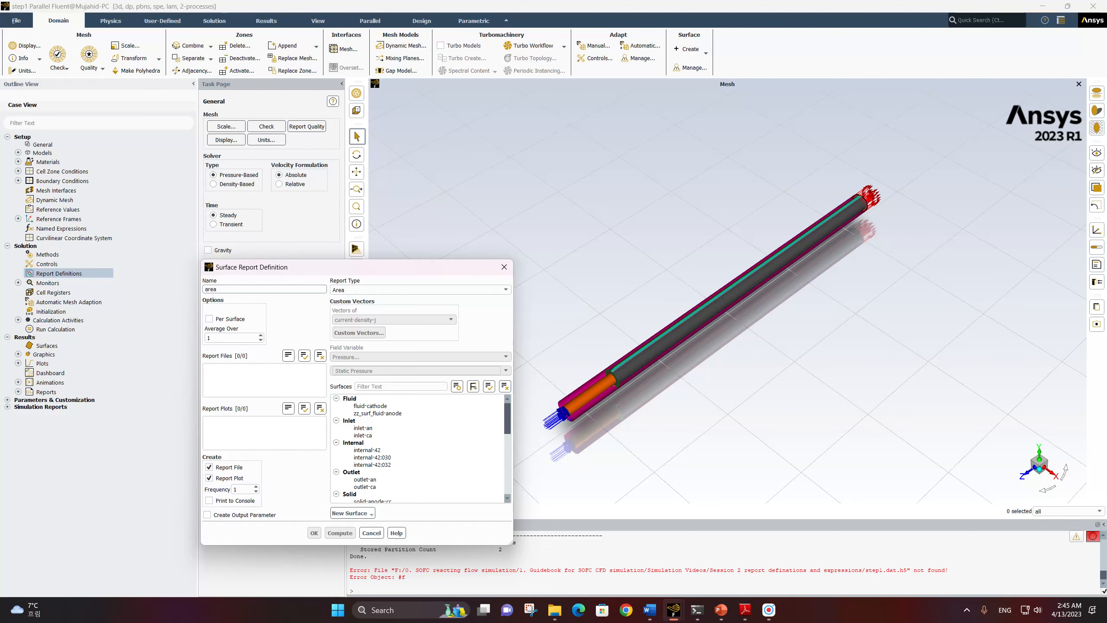
pyautogui.click(240, 289)
# Disable report file and report plot creation for area_inlet_a and assign it to the inlet-an surface
pyautogui.click(229, 467)
pyautogui.click(229, 478)
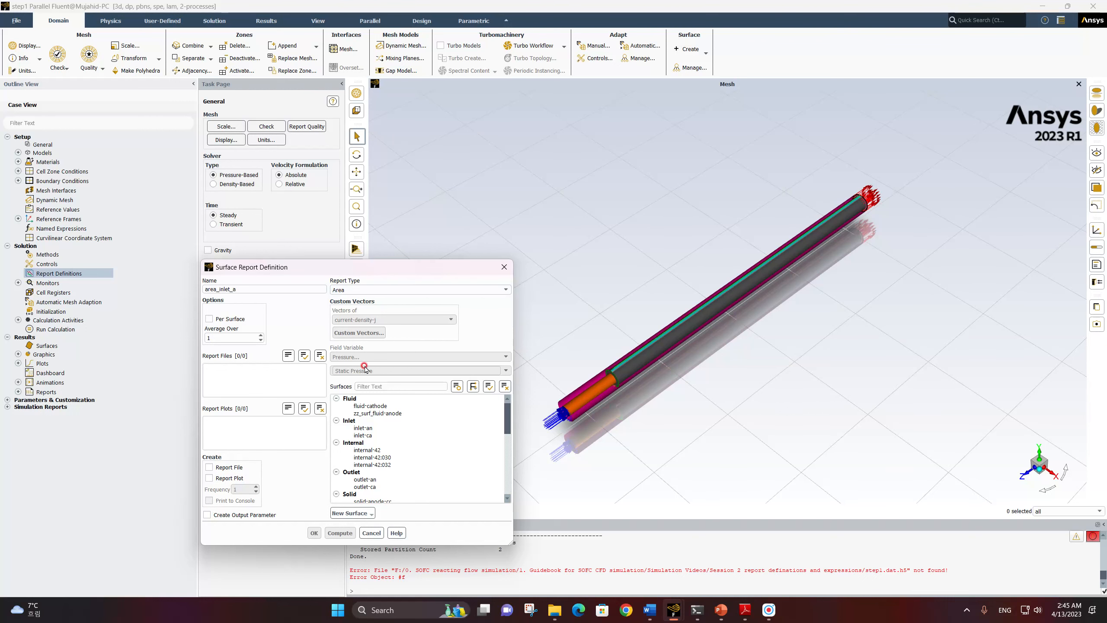
pyautogui.click(363, 428)
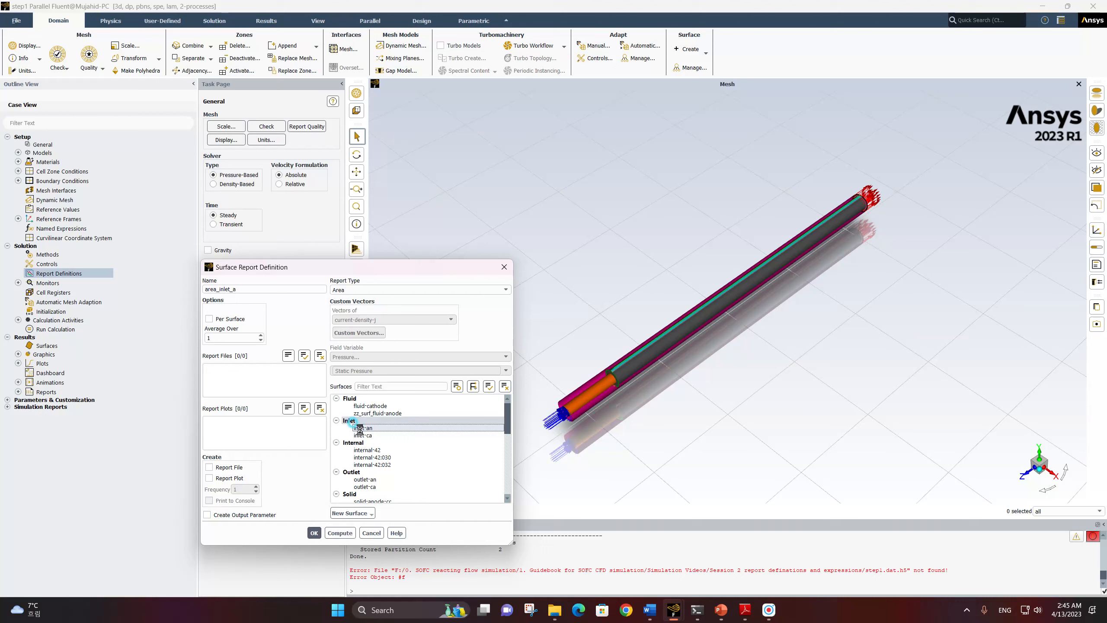
pyautogui.click(314, 532)
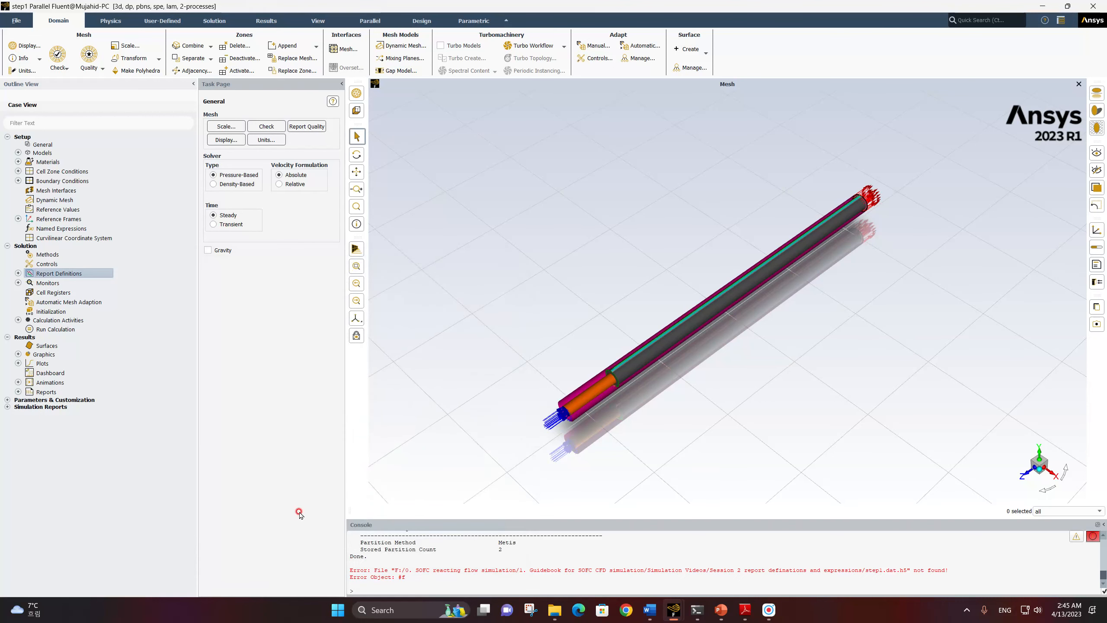
# Copy the area_inlet_a report definition and name the copy area_outlet_a
pyautogui.click(18, 272)
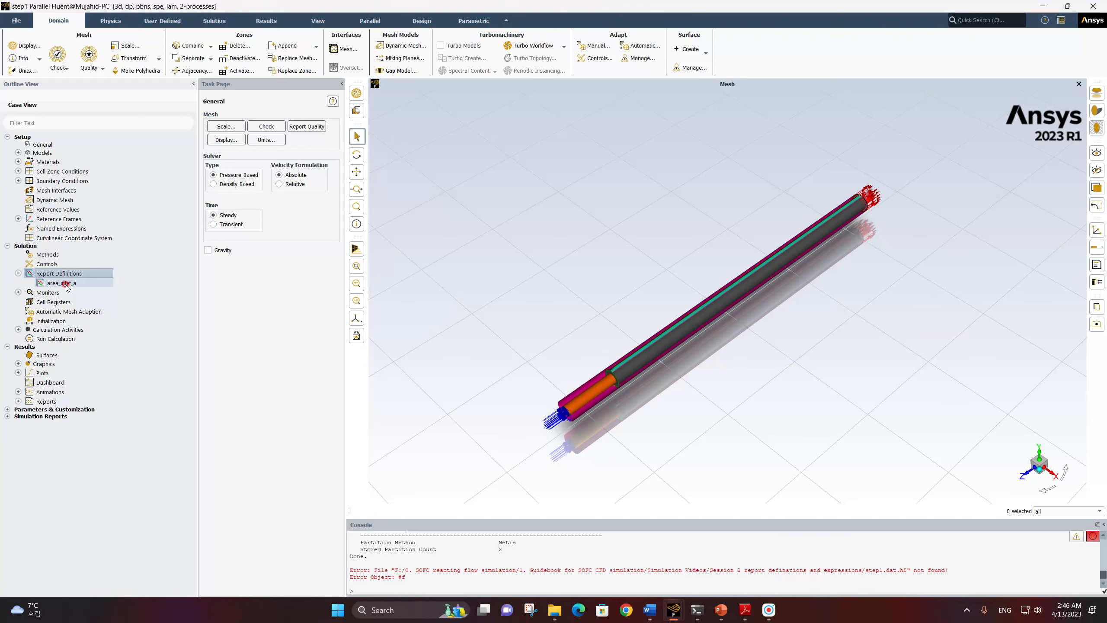
pyautogui.rightClick(66, 284)
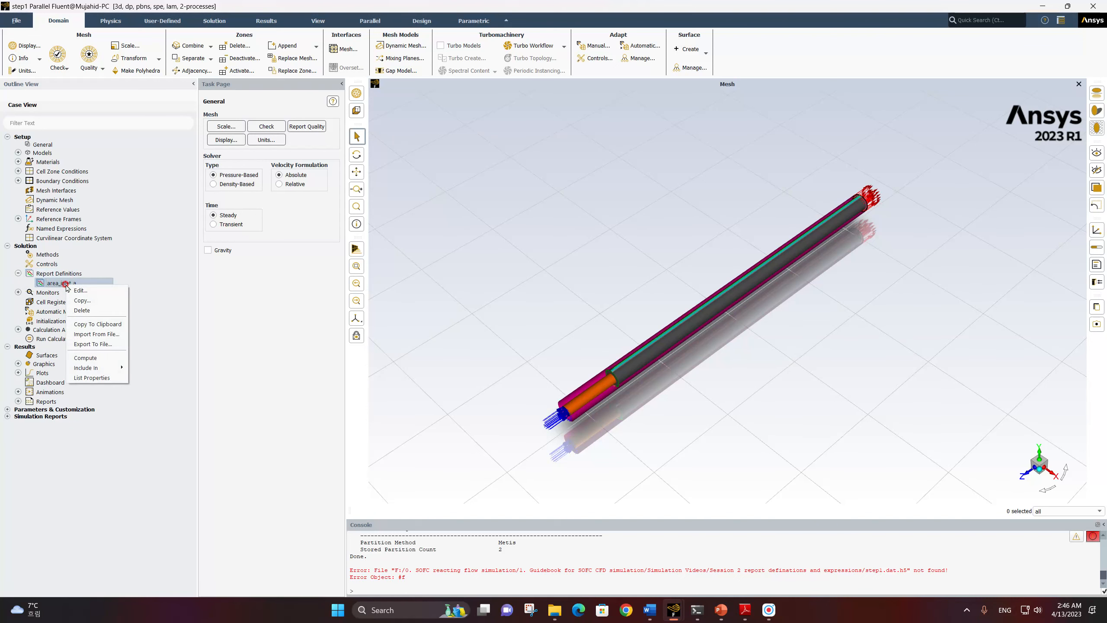
pyautogui.click(85, 301)
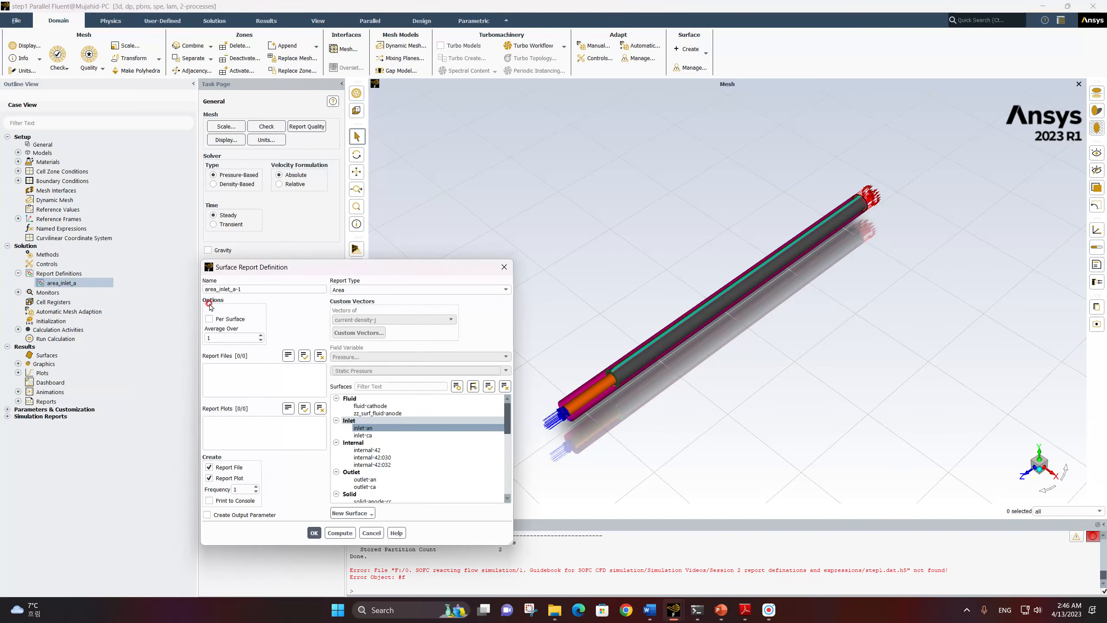
pyautogui.click(226, 293)
pyautogui.click(244, 287)
pyautogui.press('Left')
pyautogui.press('Left')
pyautogui.press('Left')
pyautogui.press('Left')
pyautogui.press('Left')
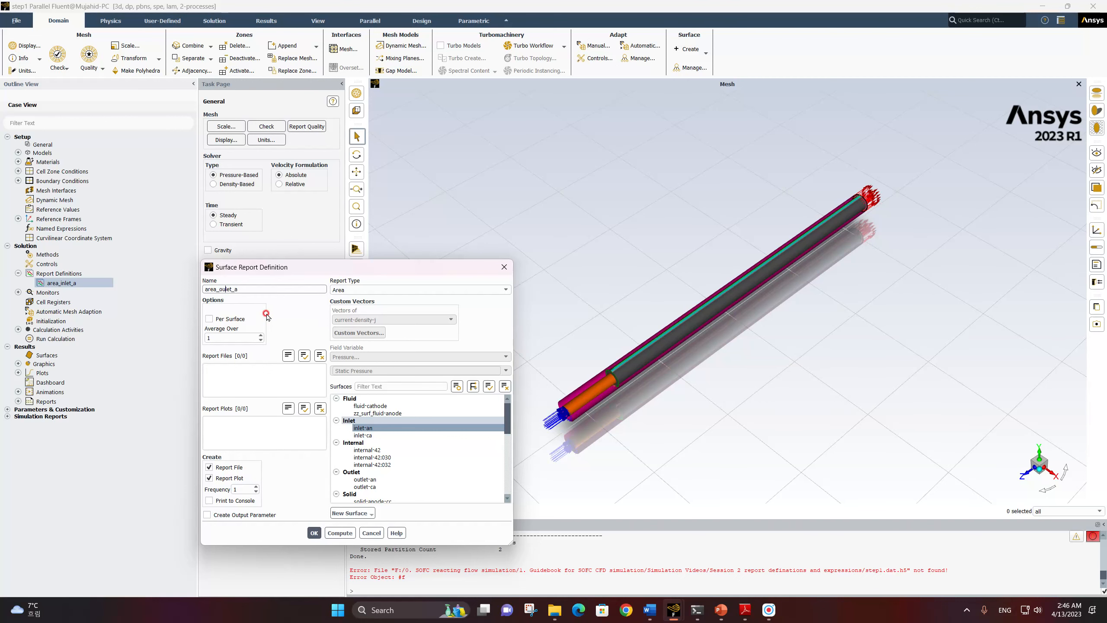
# Disable report file and plot creation for area_outlet_a and make outlet-an its only surface
pyautogui.click(213, 467)
pyautogui.click(218, 478)
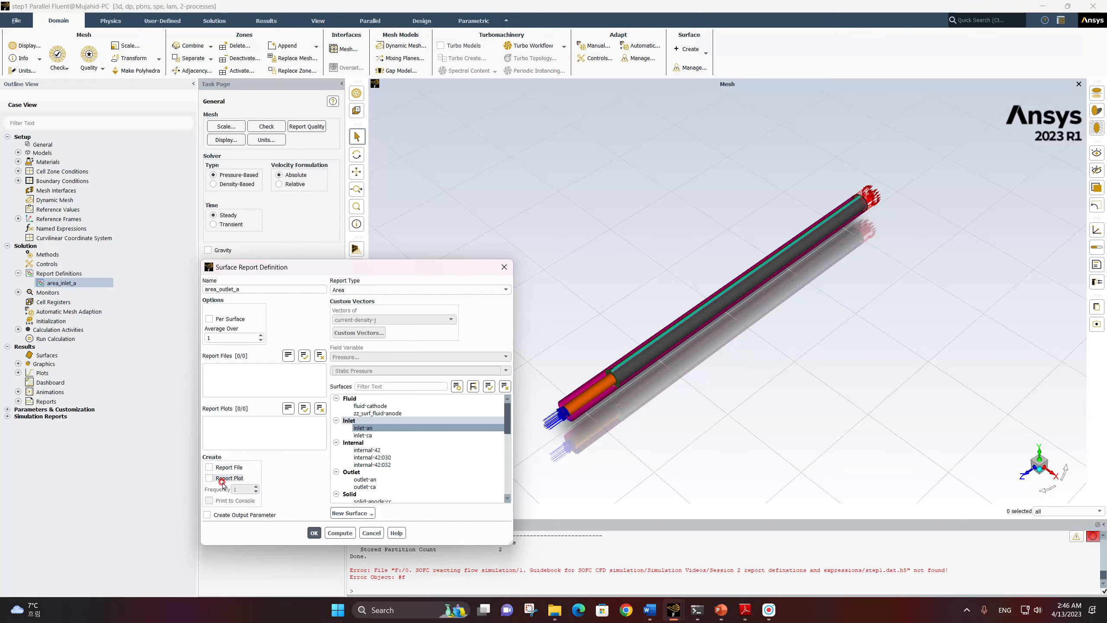
pyautogui.click(351, 420)
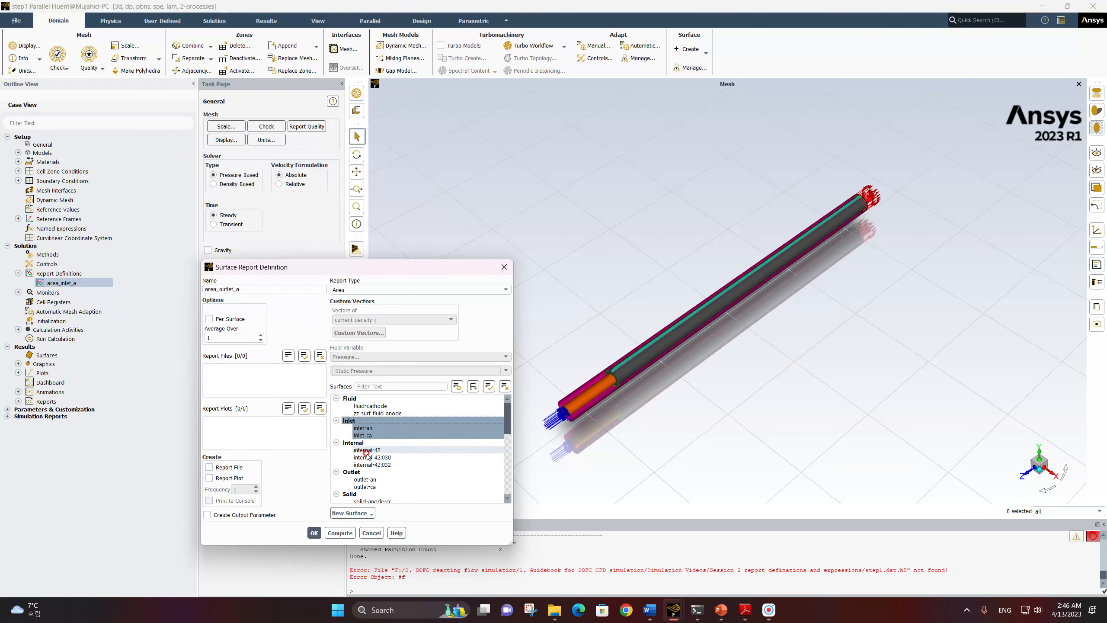
pyautogui.click(353, 420)
pyautogui.click(370, 480)
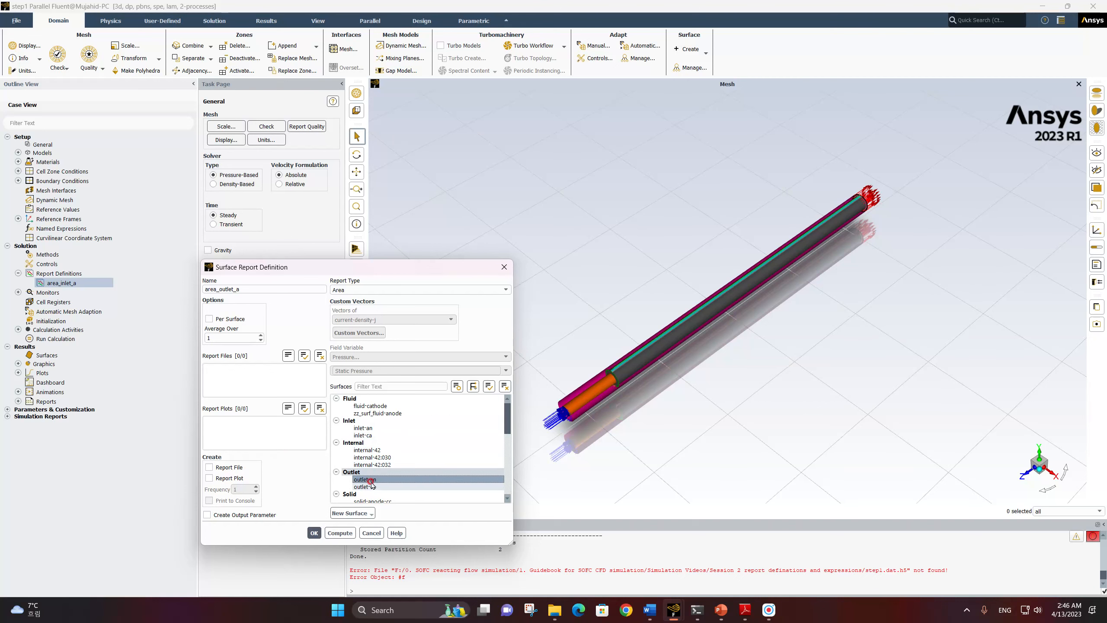
pyautogui.click(368, 478)
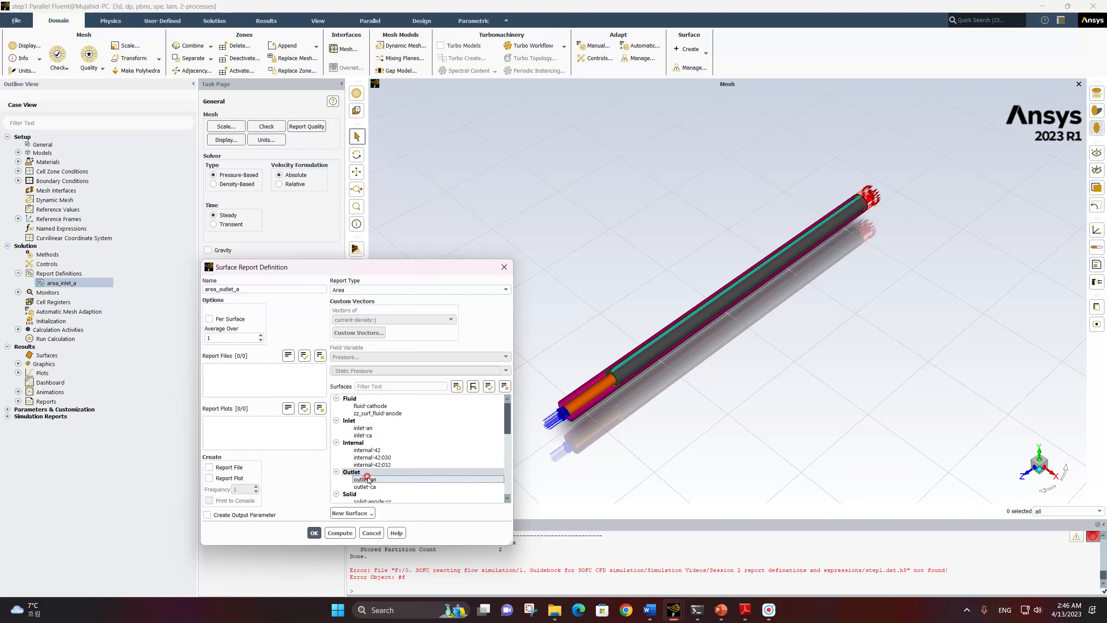
pyautogui.click(314, 532)
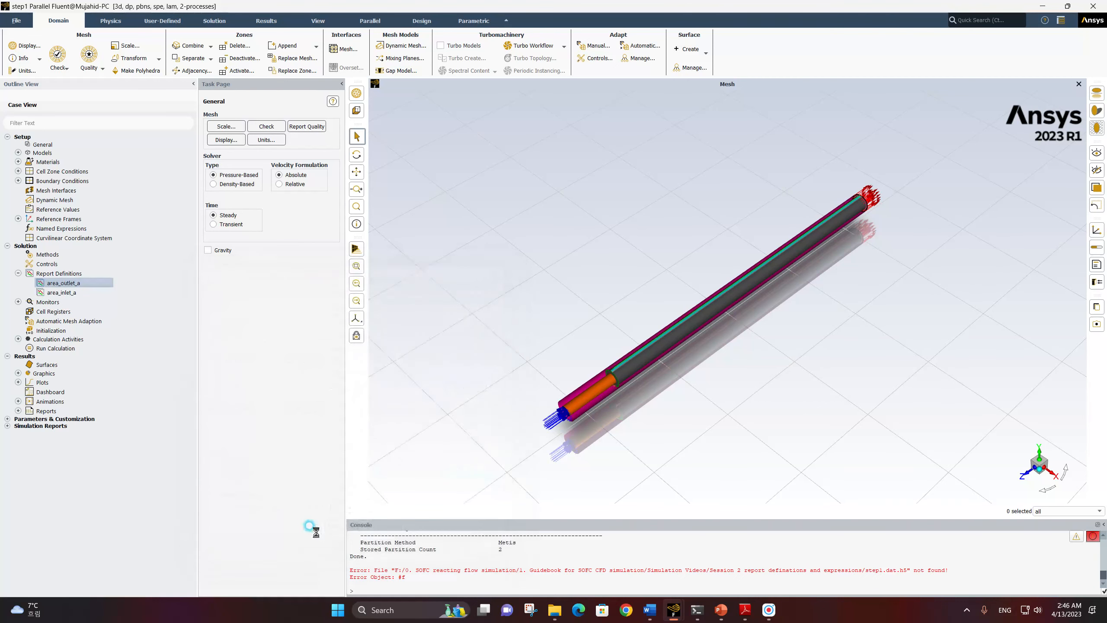
# Copy the area_inlet_a report definition and name the copy area_inlet_c
pyautogui.click(71, 288)
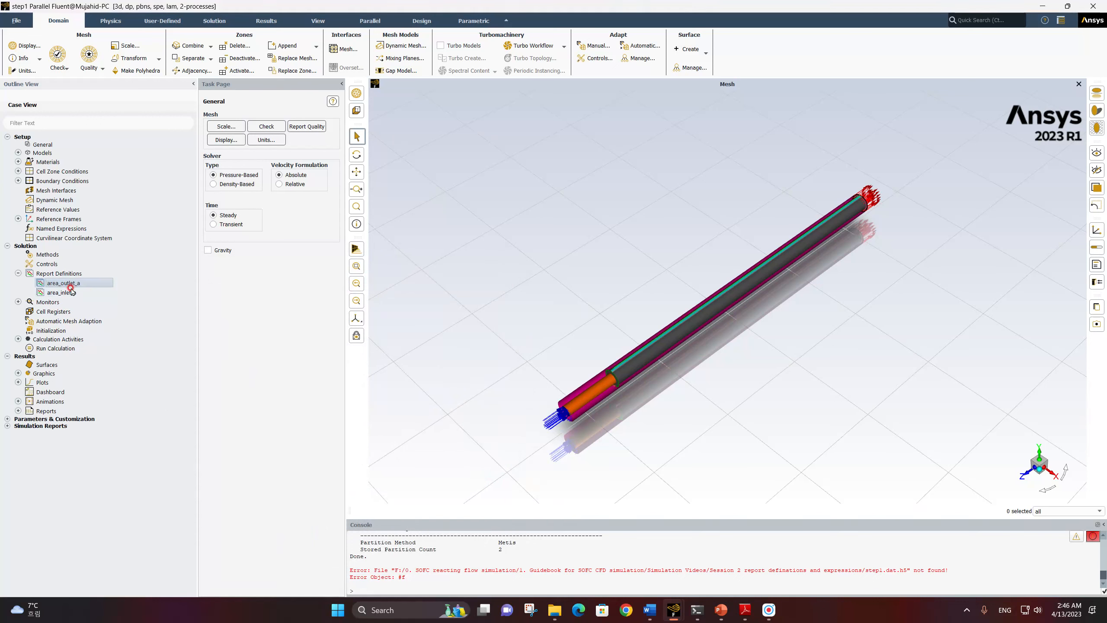
pyautogui.keyDown('ctrl'); pyautogui.click(62, 292); pyautogui.keyUp('ctrl')
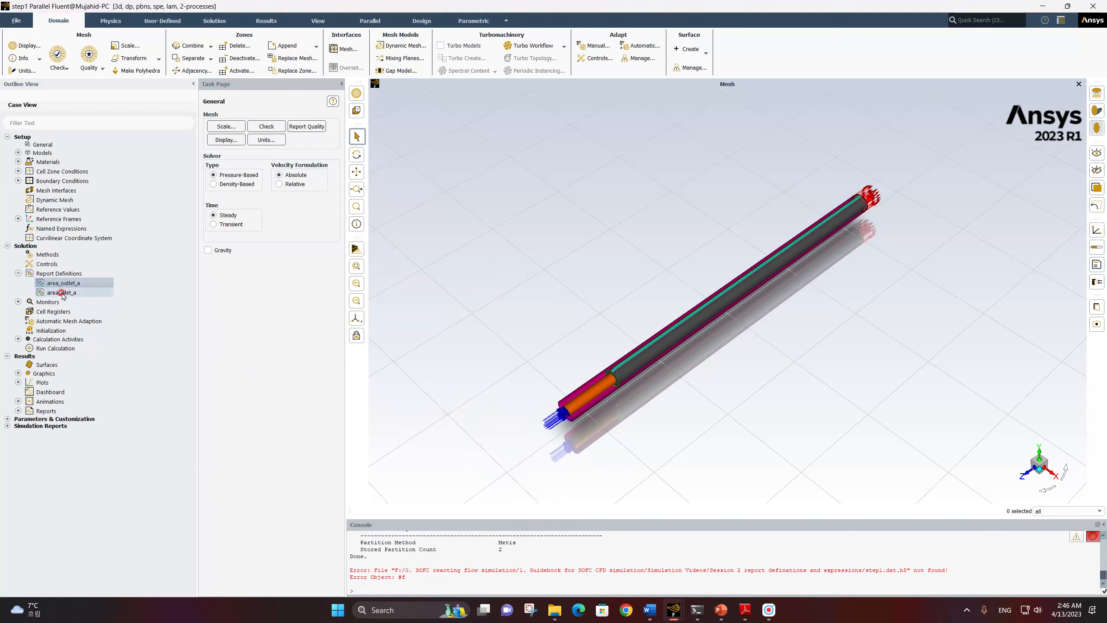
pyautogui.rightClick(62, 294)
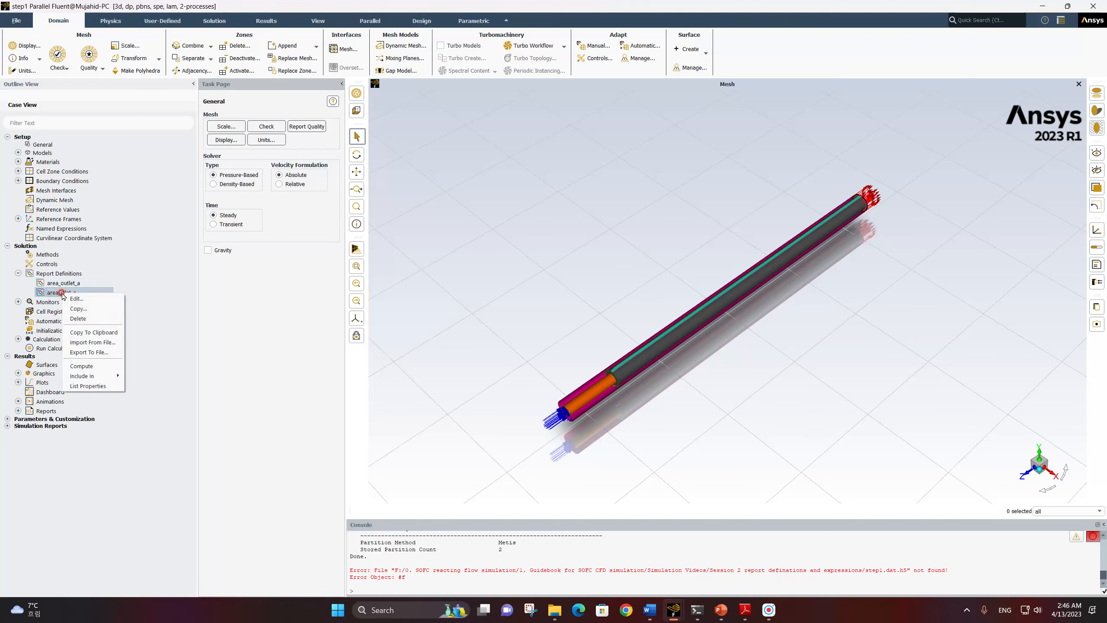
pyautogui.click(81, 308)
pyautogui.click(224, 289)
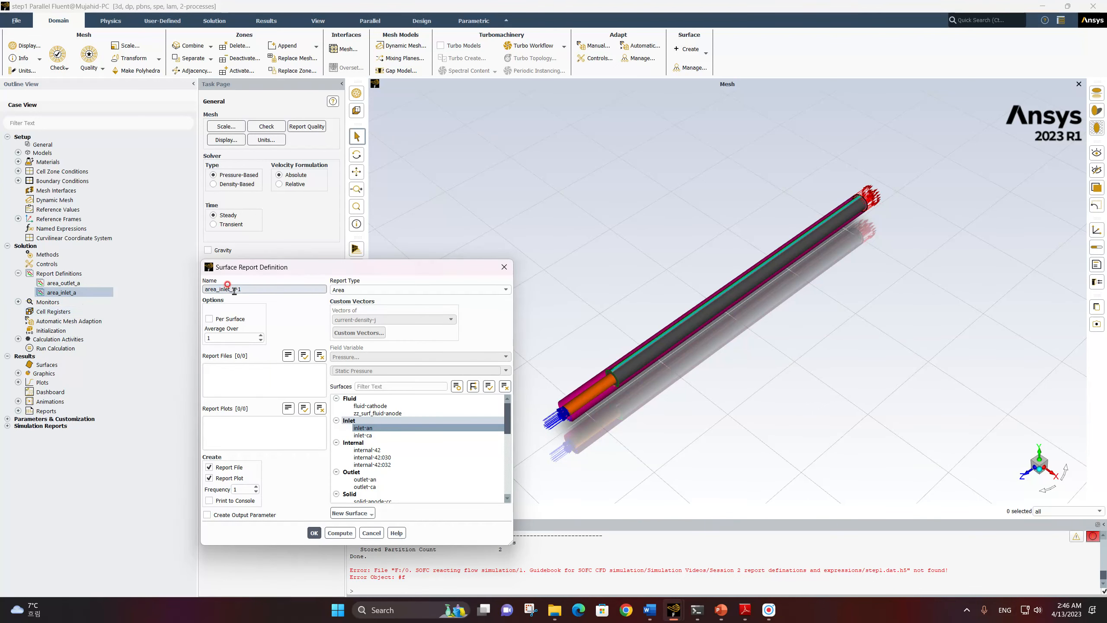
pyautogui.moveTo(234, 289); pyautogui.dragTo(247, 288)
pyautogui.write('c')
# Disable report file and plot creation for area_inlet_c and change its surface to inlet-ca
pyautogui.click(210, 467)
pyautogui.click(210, 478)
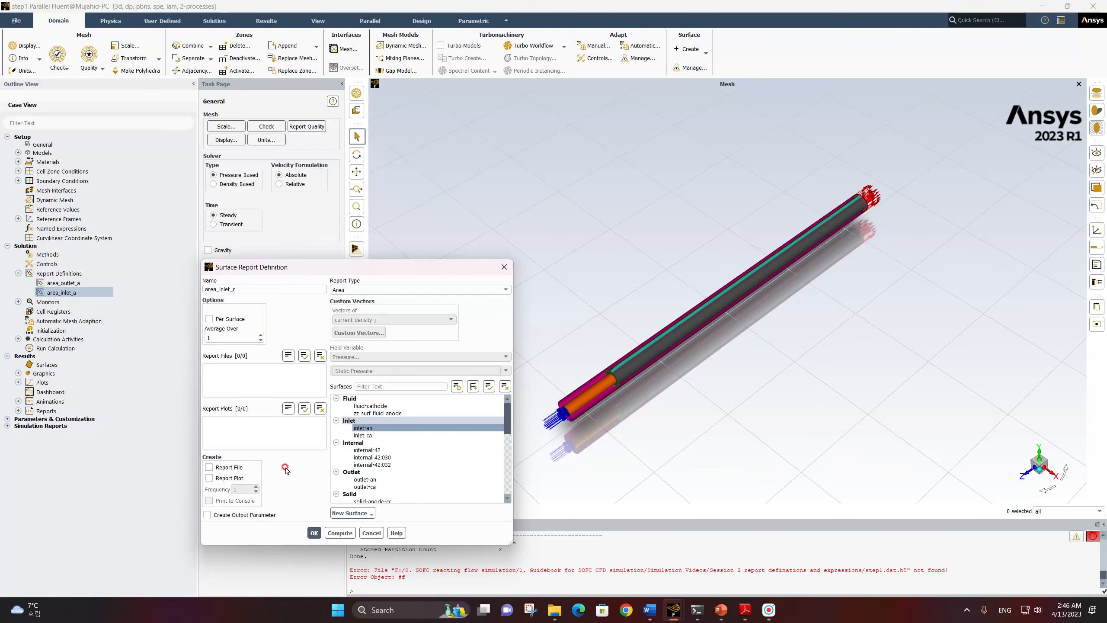
pyautogui.click(363, 435)
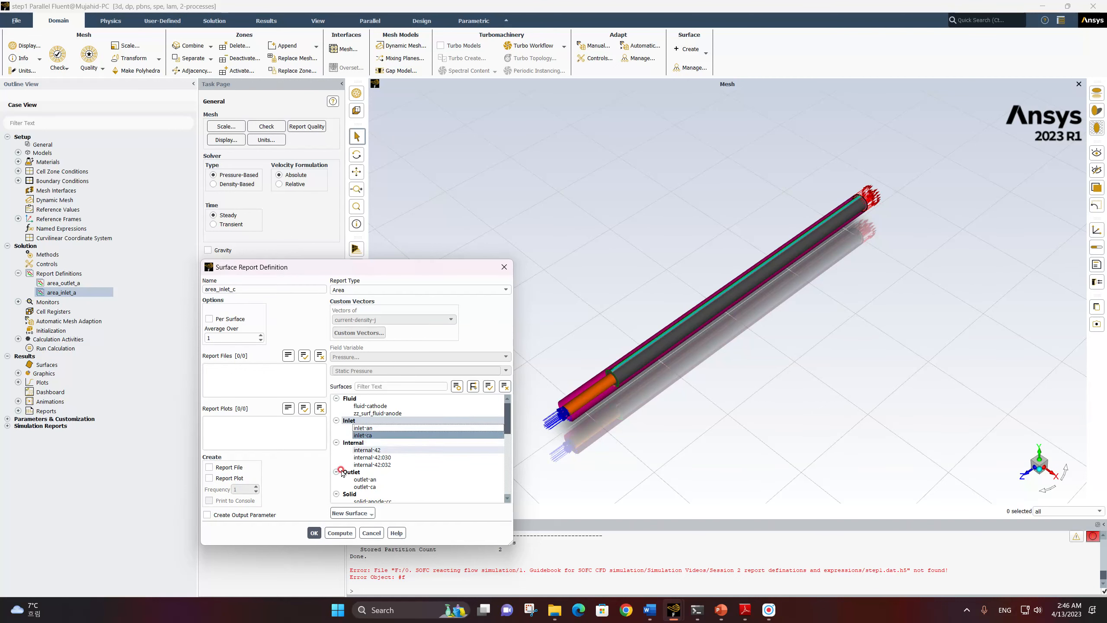
pyautogui.click(314, 531)
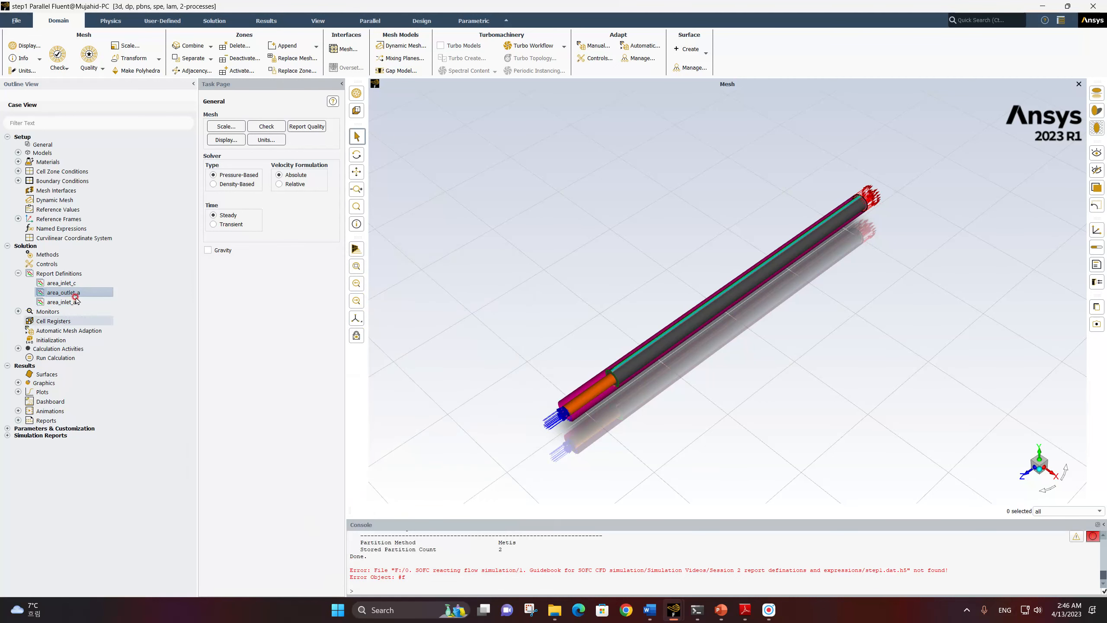
# Copy the area_outlet_a report definition and name the copy area_outlet_c
pyautogui.click(59, 294)
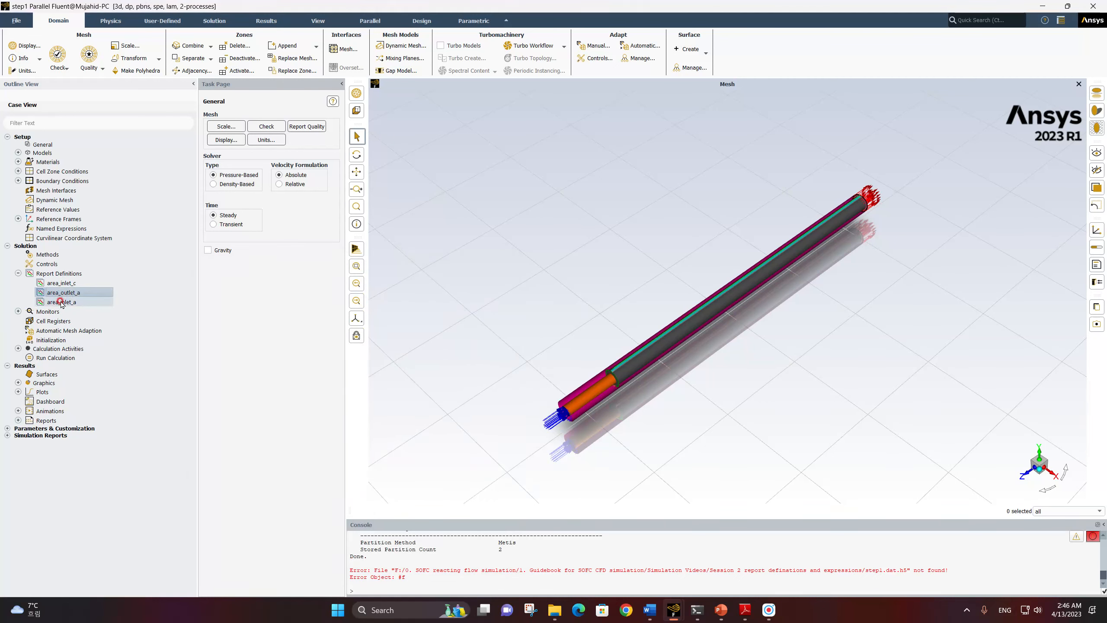
pyautogui.rightClick(61, 293)
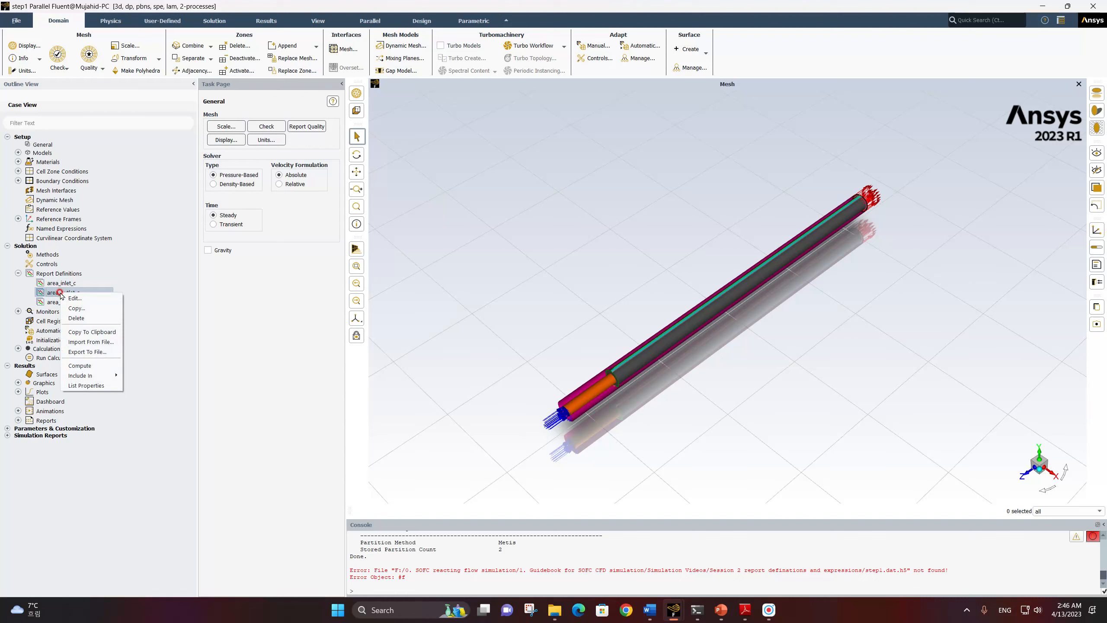
pyautogui.click(76, 308)
pyautogui.click(238, 289)
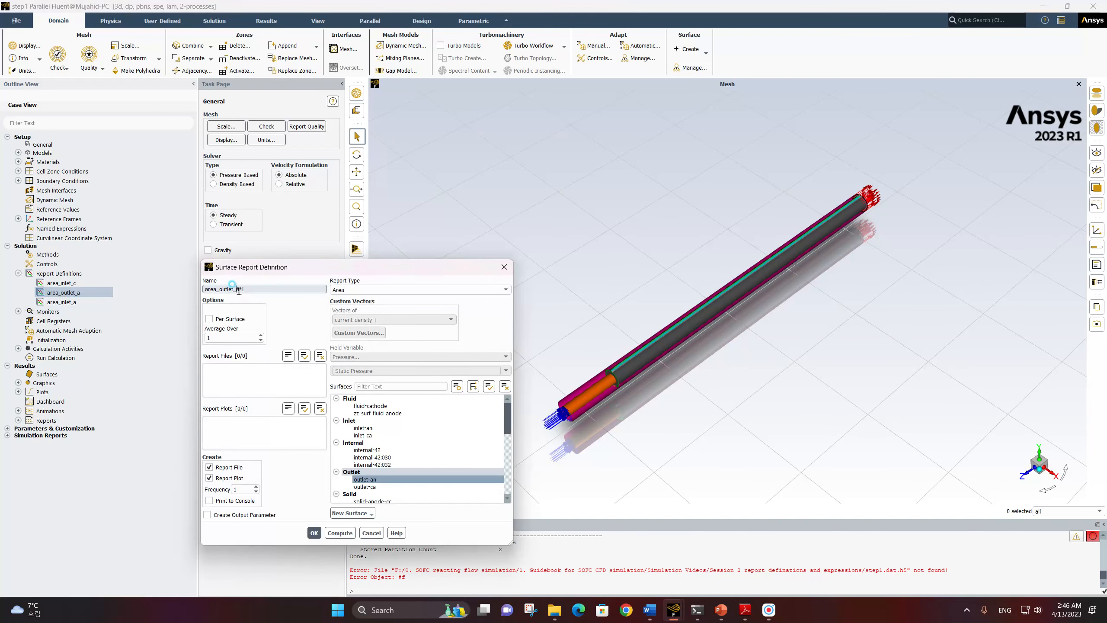
pyautogui.press('BackSpace')
pyautogui.press('BackSpace')
pyautogui.press('BackSpace')
pyautogui.write('c')
# Disable report file and plot creation for area_outlet_c and change its surface from outlet-an to outlet-ca
pyautogui.click(215, 467)
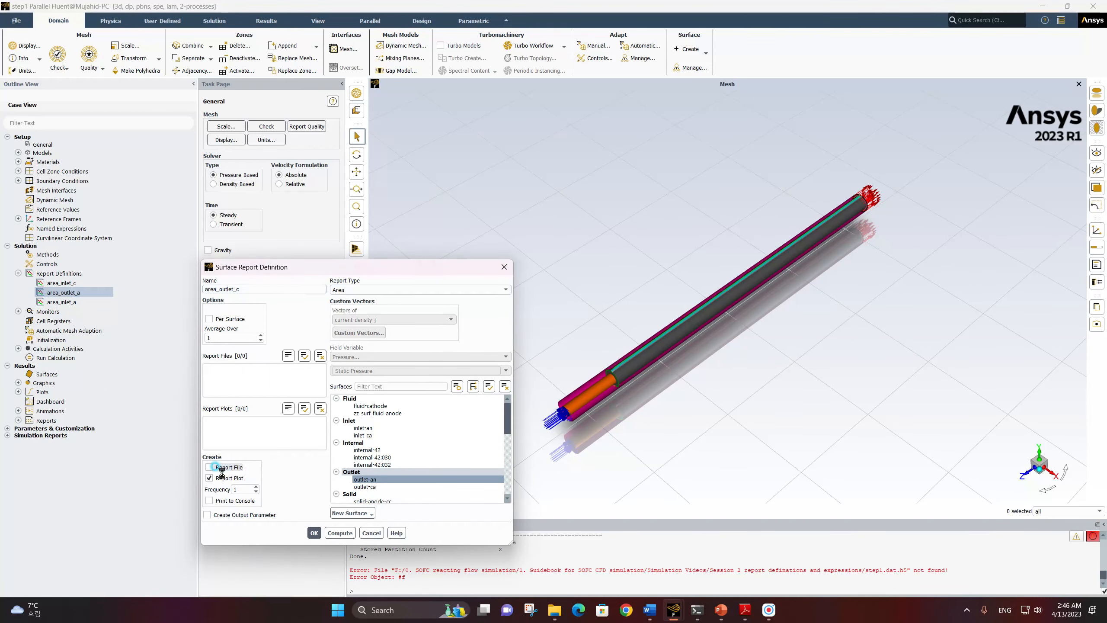
pyautogui.click(218, 477)
pyautogui.click(363, 480)
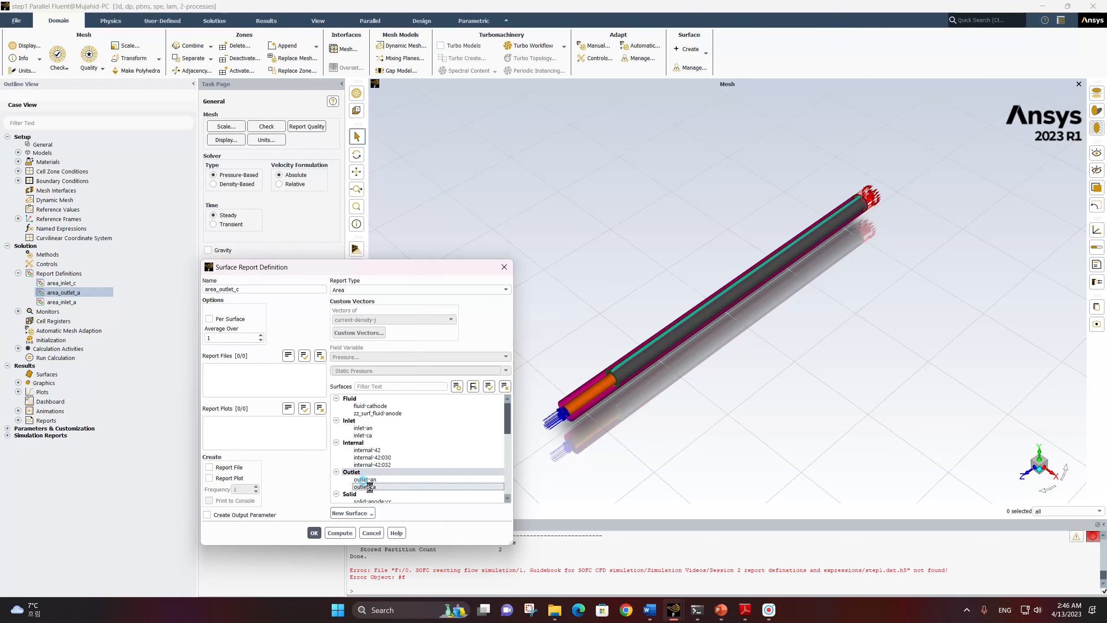
pyautogui.click(314, 532)
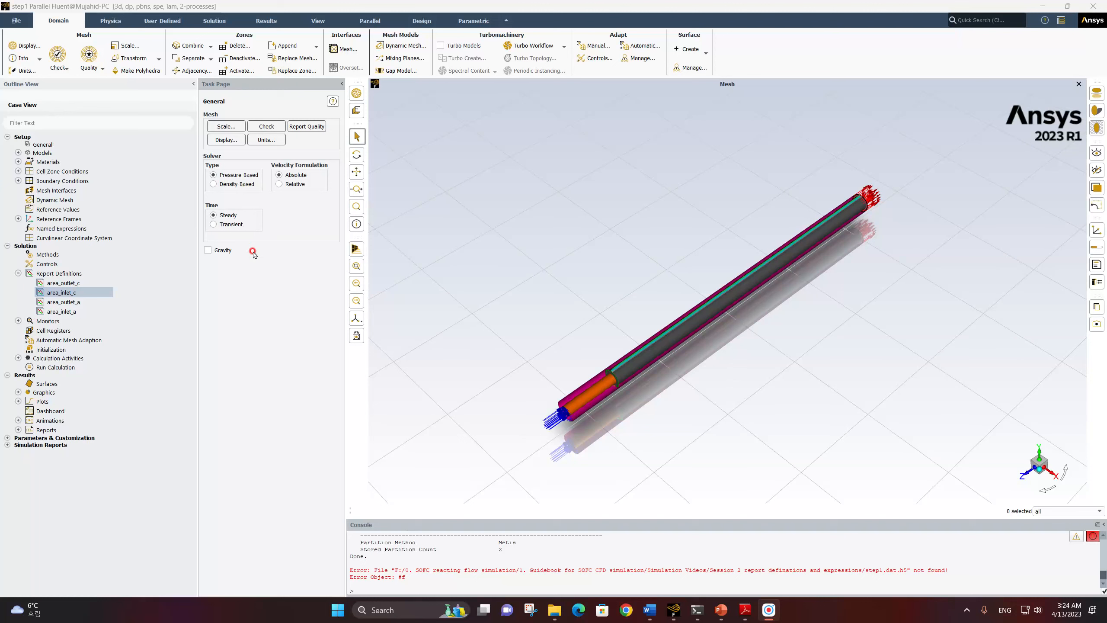
# Create a new area-weighted average surface report definition and name it t_bulk_inlet_a
pyautogui.keyDown('ctrl'); pyautogui.click(82, 286); pyautogui.keyUp('ctrl')
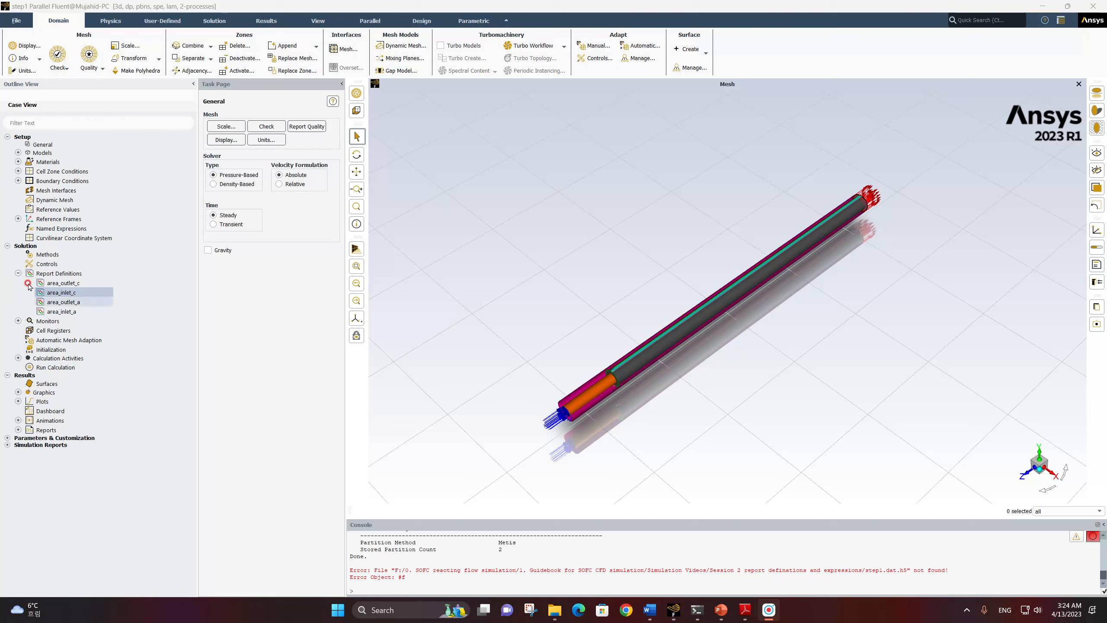
pyautogui.rightClick(56, 273)
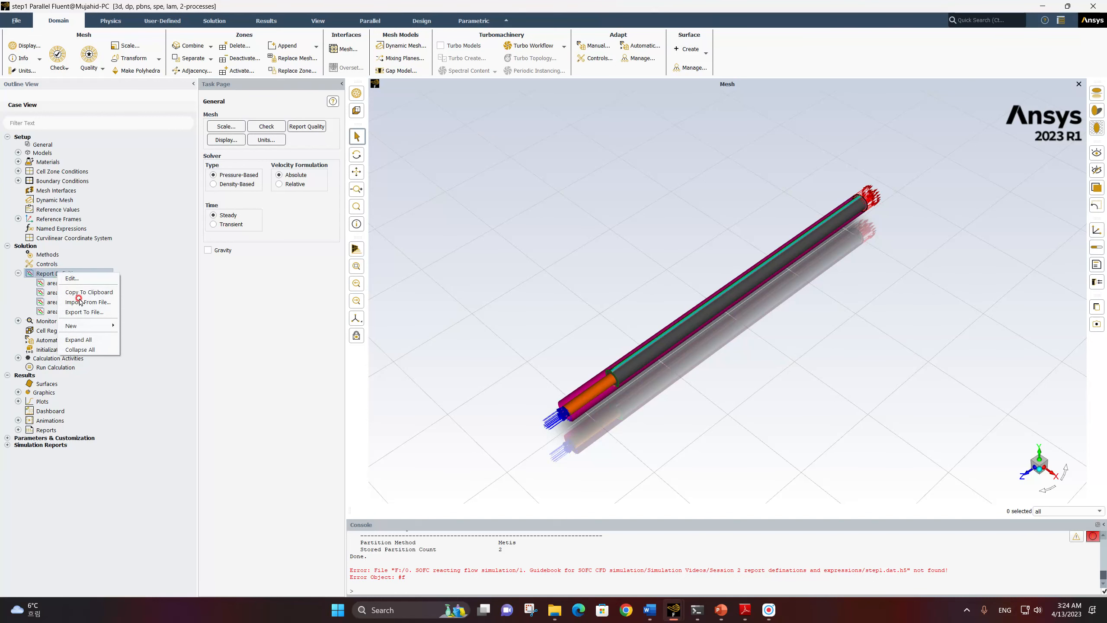
pyautogui.click(84, 325)
pyautogui.click(136, 327)
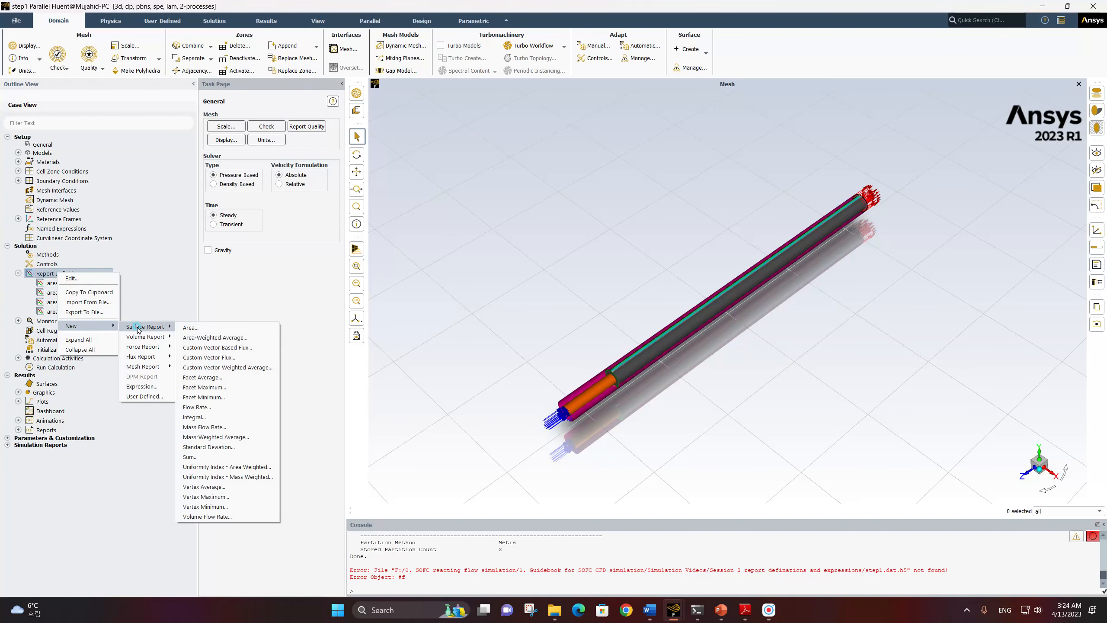
pyautogui.click(202, 338)
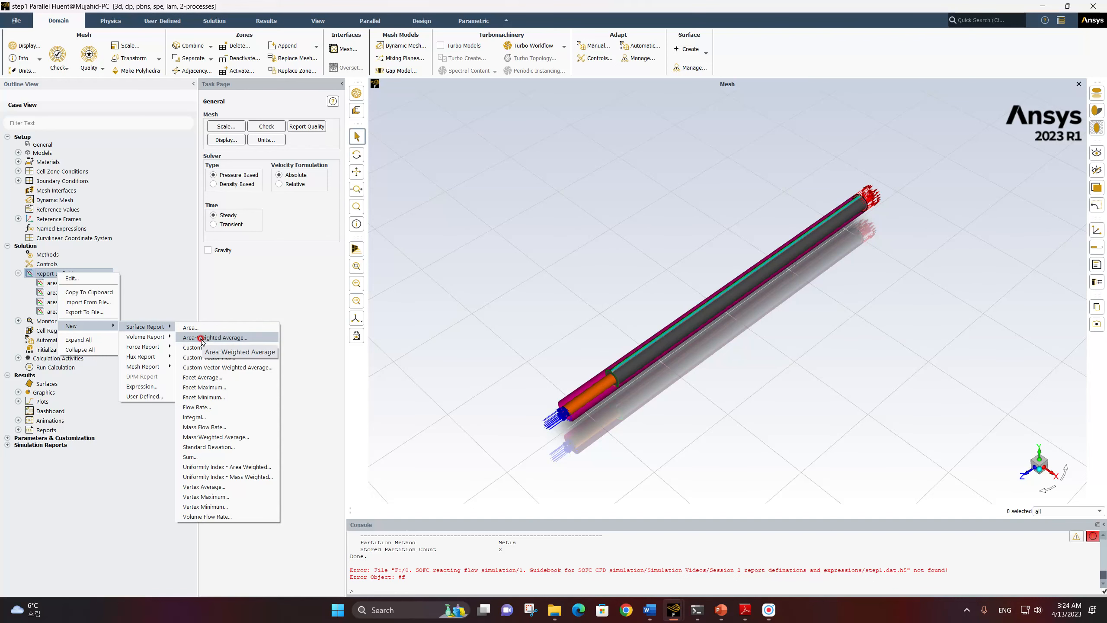
pyautogui.click(201, 339)
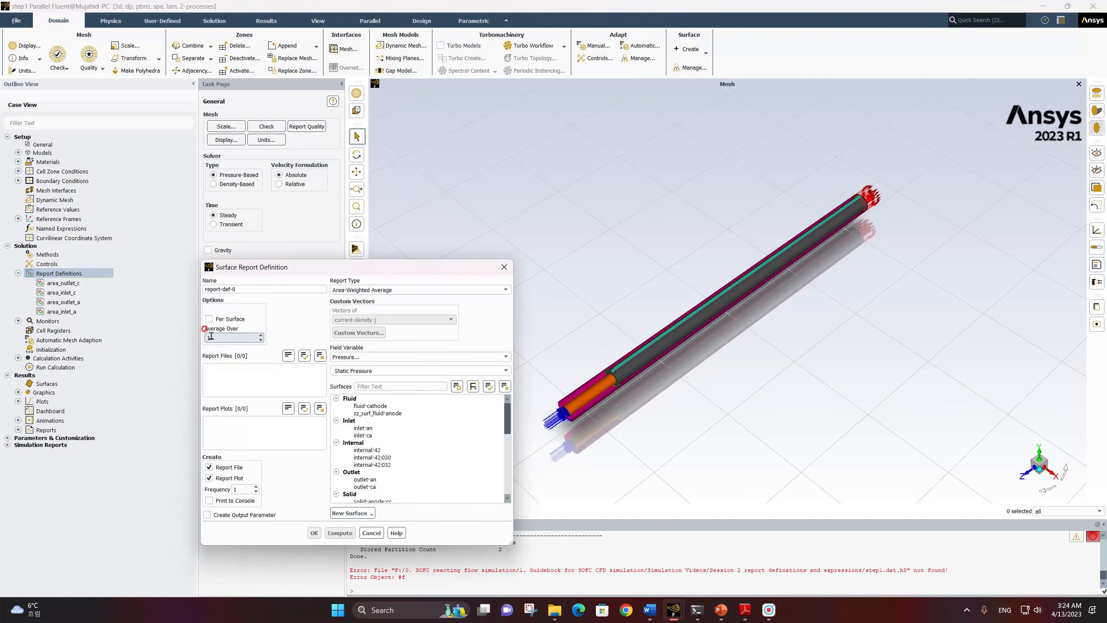
pyautogui.moveTo(240, 289); pyautogui.dragTo(195, 285)
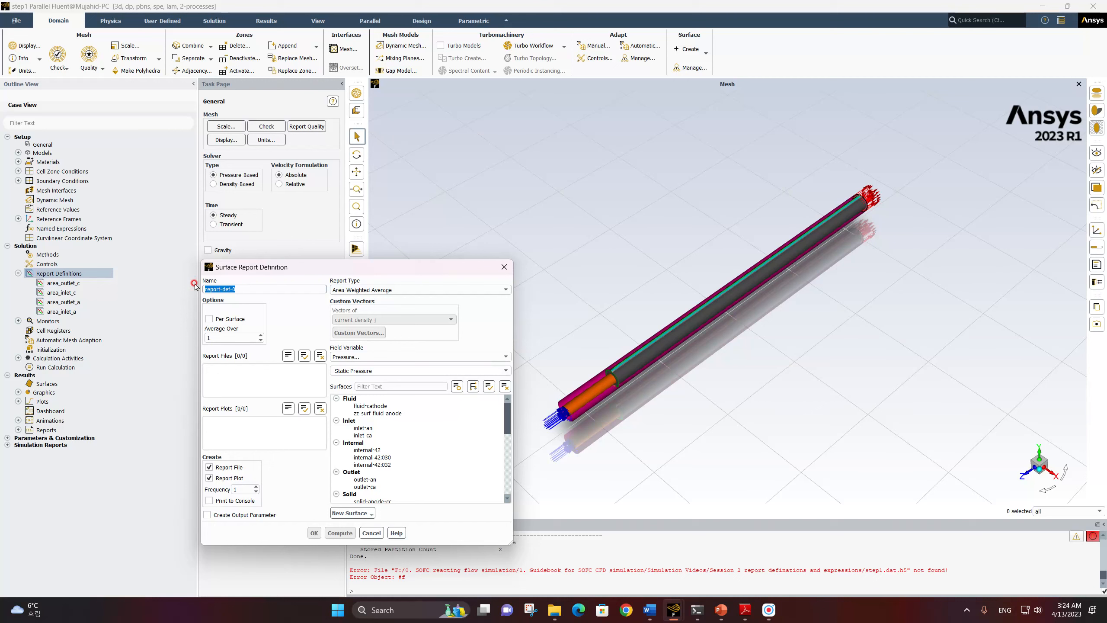
pyautogui.write('t_bulk_inlet_a')
pyautogui.click(224, 289)
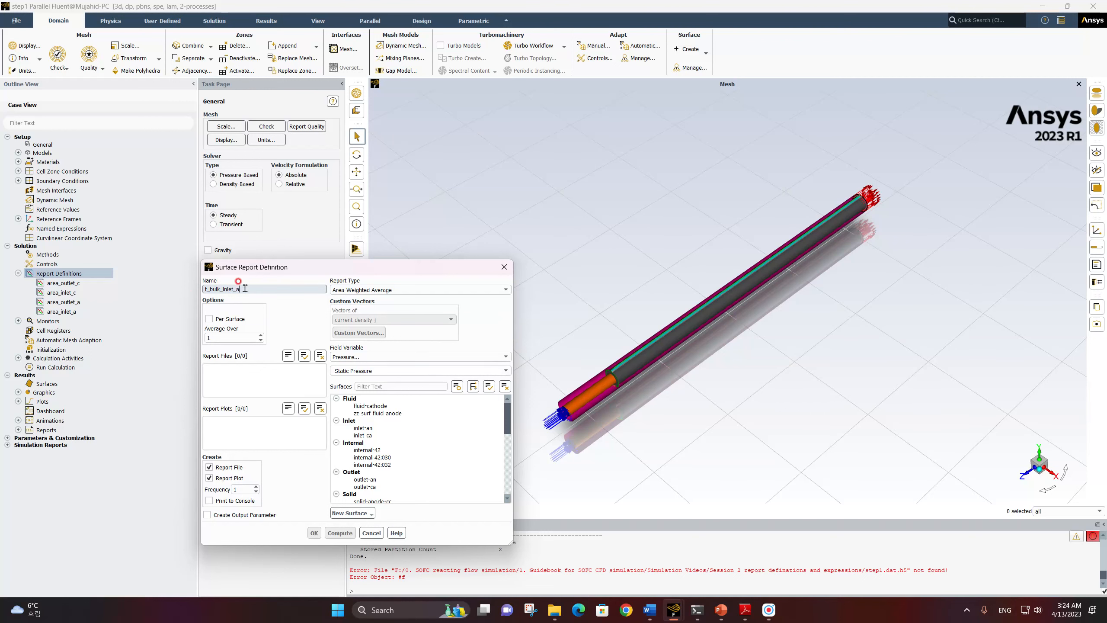
# Disable report file and plot creation for t_bulk_inlet_a and evaluate static temperature on surface inlet-an
pyautogui.click(214, 478)
pyautogui.click(229, 468)
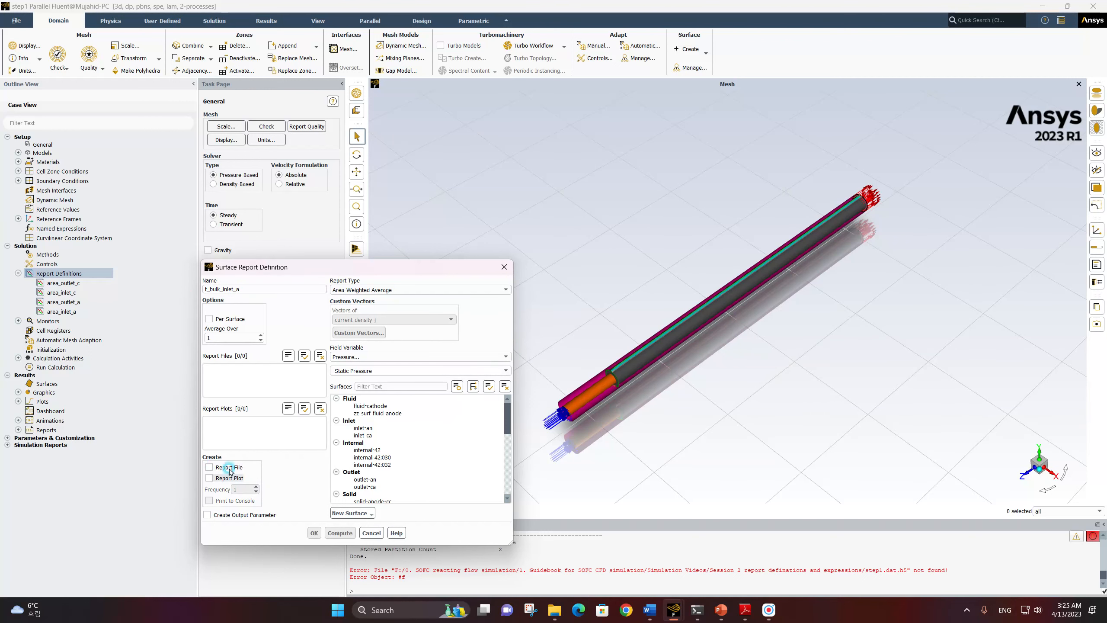
pyautogui.click(372, 356)
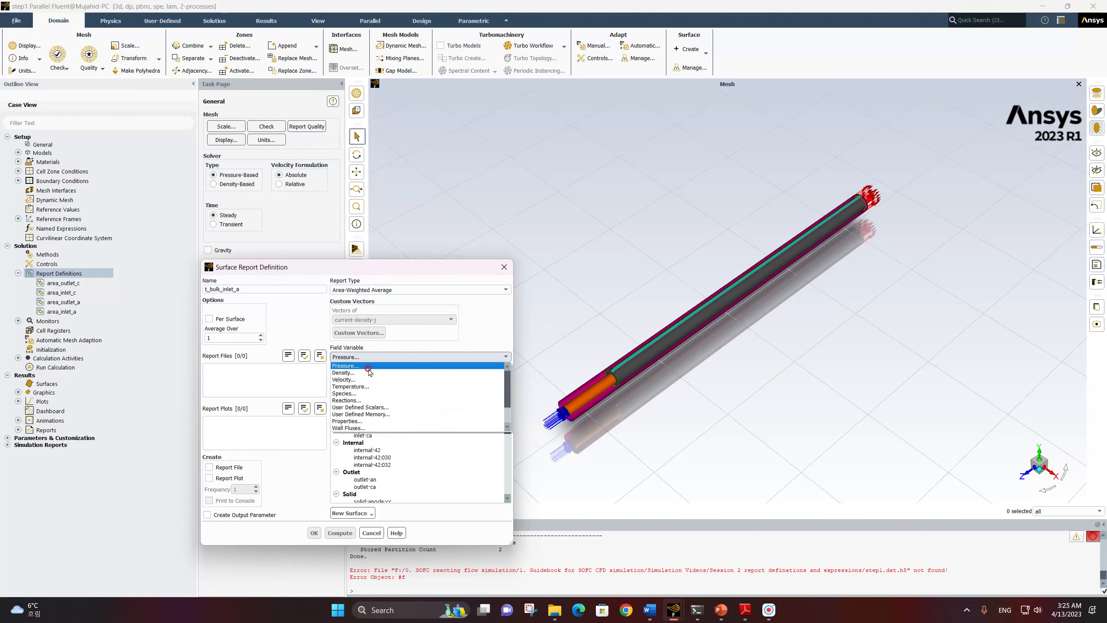
pyautogui.click(371, 385)
pyautogui.click(368, 428)
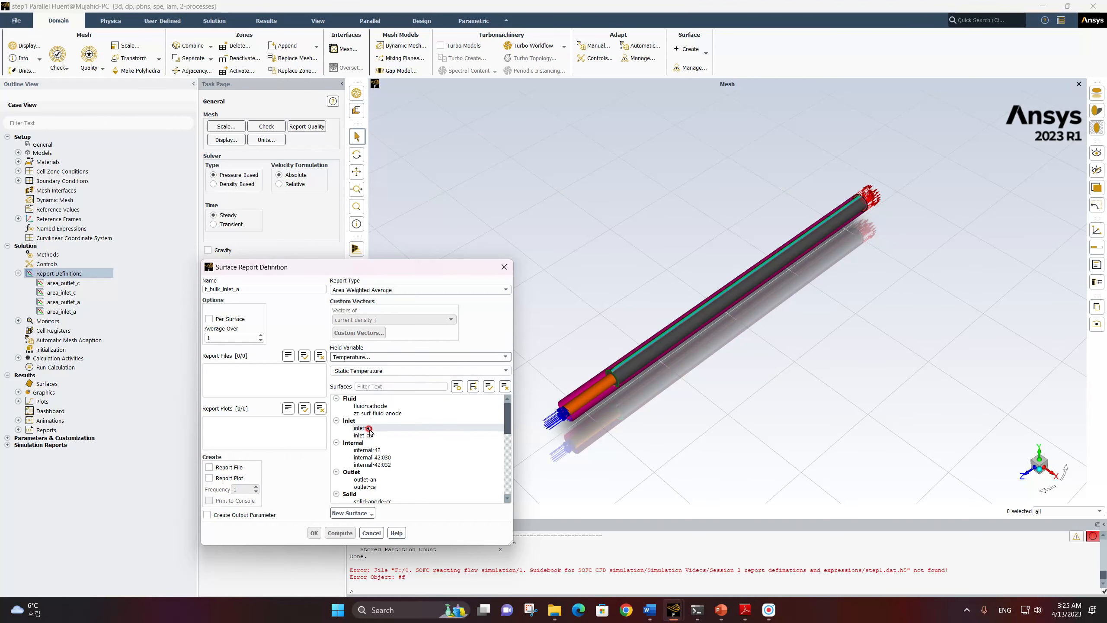
pyautogui.click(316, 527)
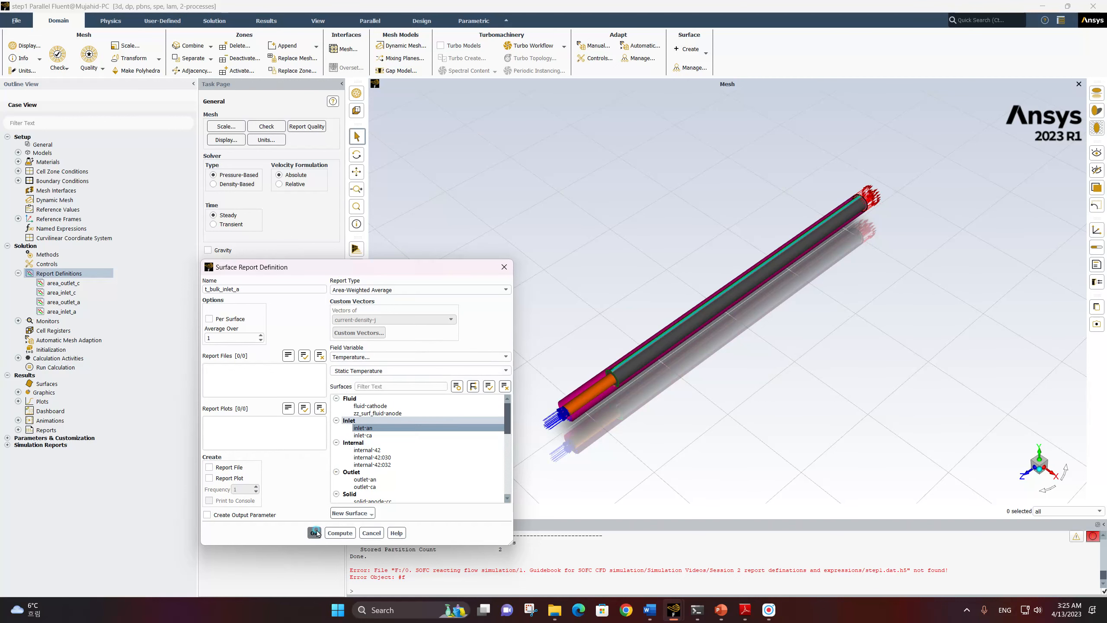
# Copy the t_bulk_inlet_a report definition and name the copy t_bulk_outlet_a
pyautogui.rightClick(70, 284)
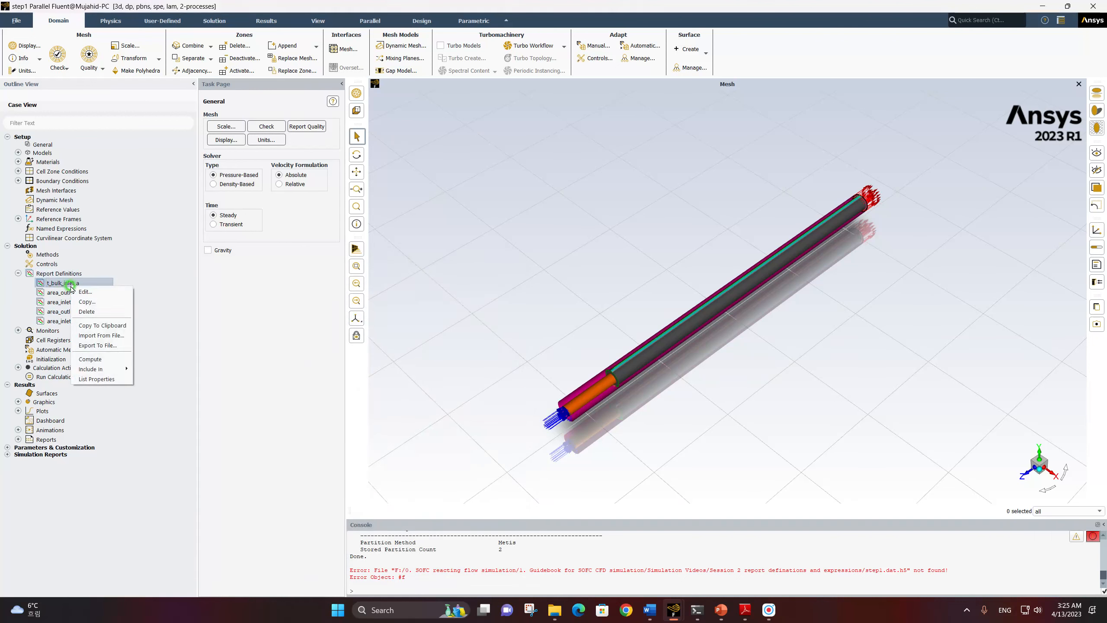
pyautogui.click(85, 291)
pyautogui.click(235, 288)
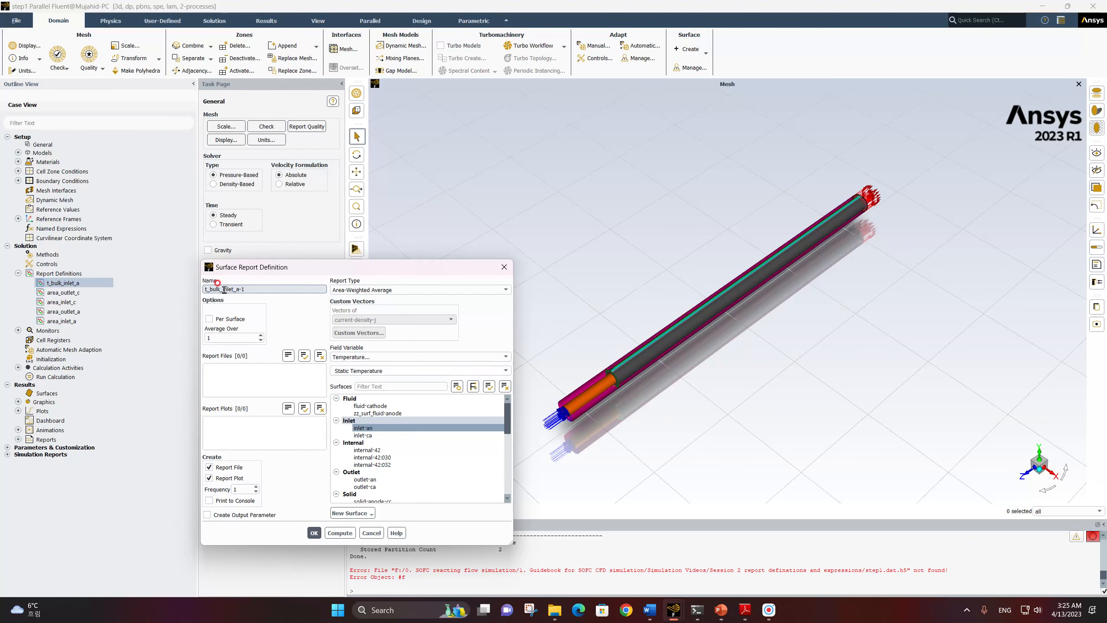
pyautogui.click(224, 289)
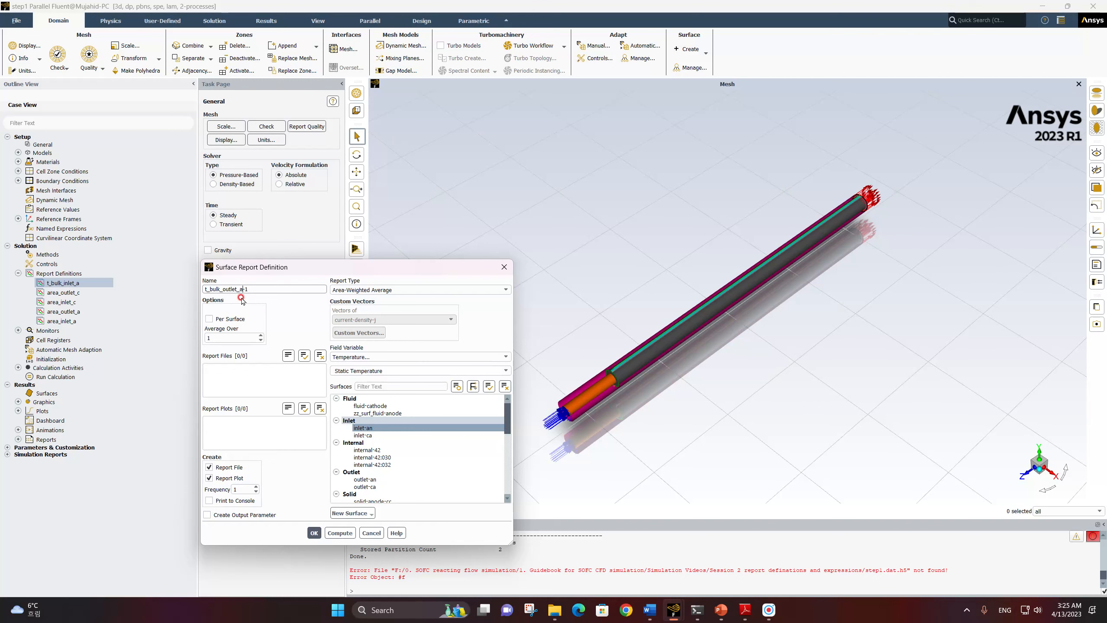
# Disable report file and plot creation for t_bulk_outlet_a and change its surface to outlet-an
pyautogui.click(209, 467)
pyautogui.click(209, 478)
pyautogui.click(363, 427)
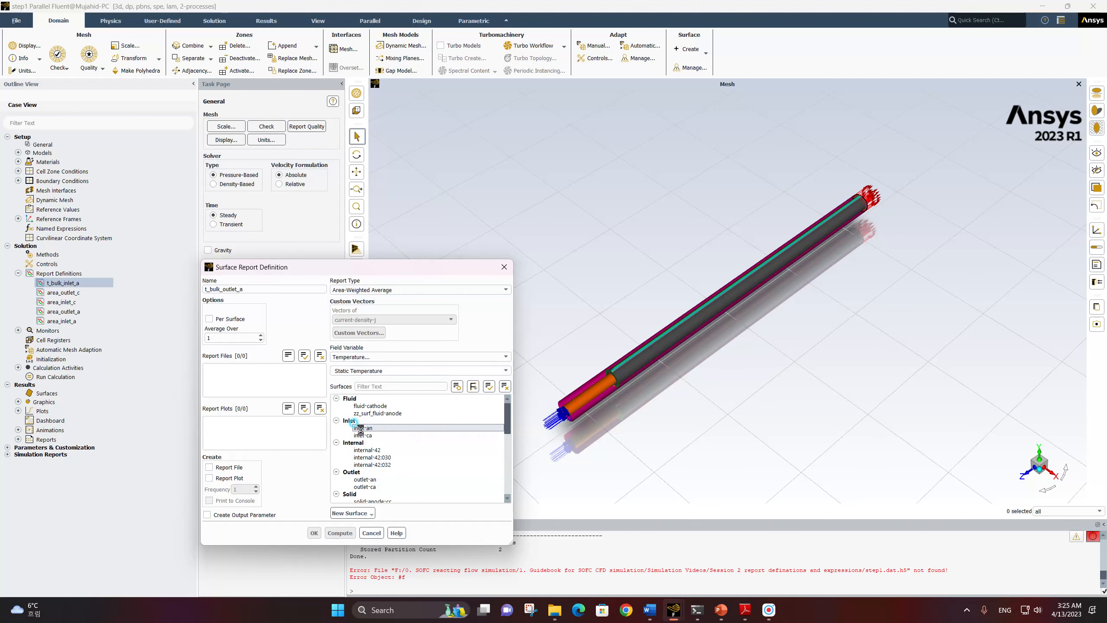
pyautogui.click(365, 479)
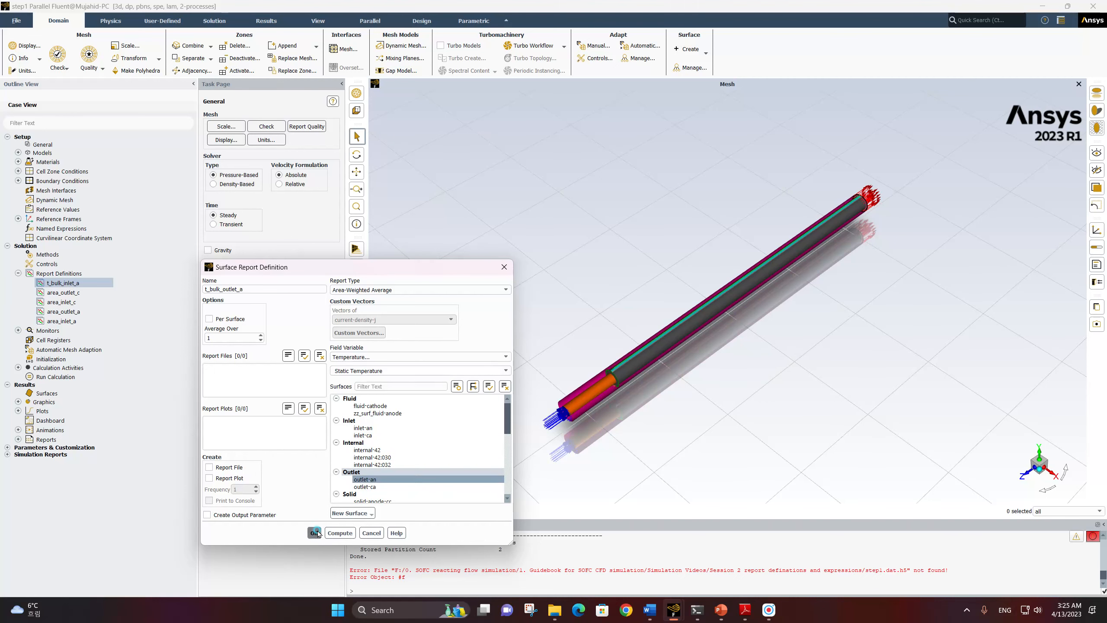
pyautogui.click(314, 532)
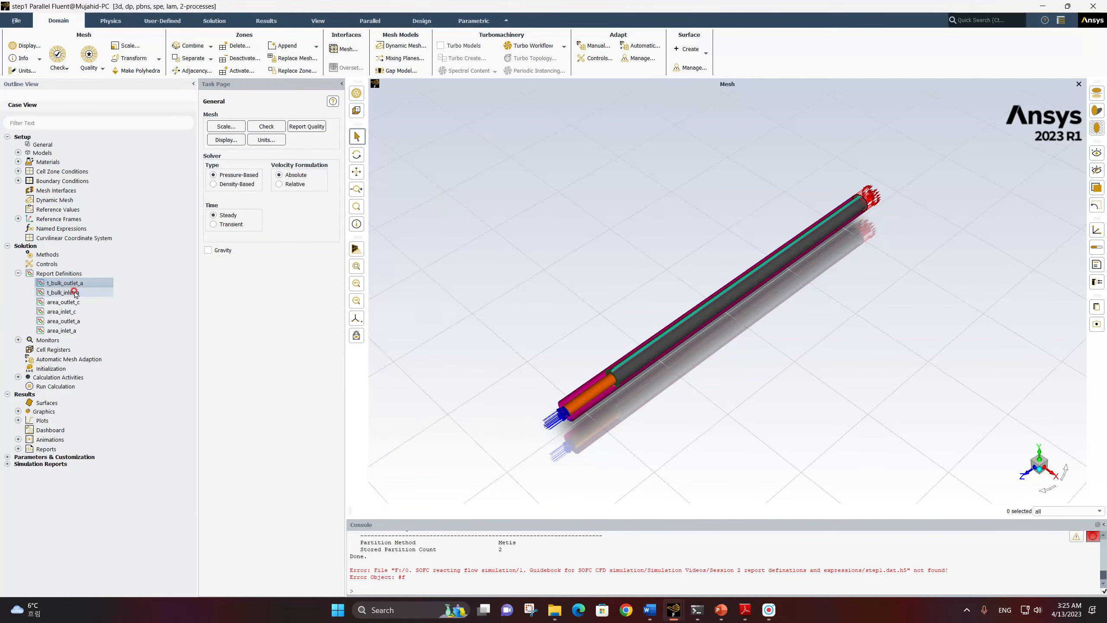
# Copy the t_bulk_inlet_a report definition and name the copy t_bulk_inlet_c
pyautogui.doubleClick(65, 292)
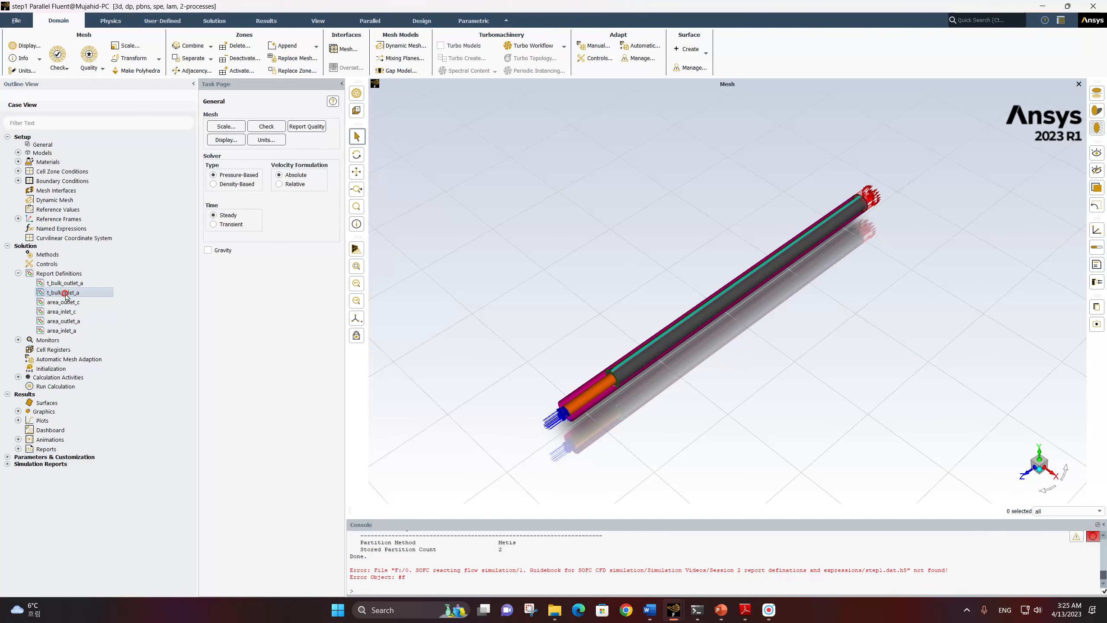
pyautogui.rightClick(65, 296)
pyautogui.click(119, 317)
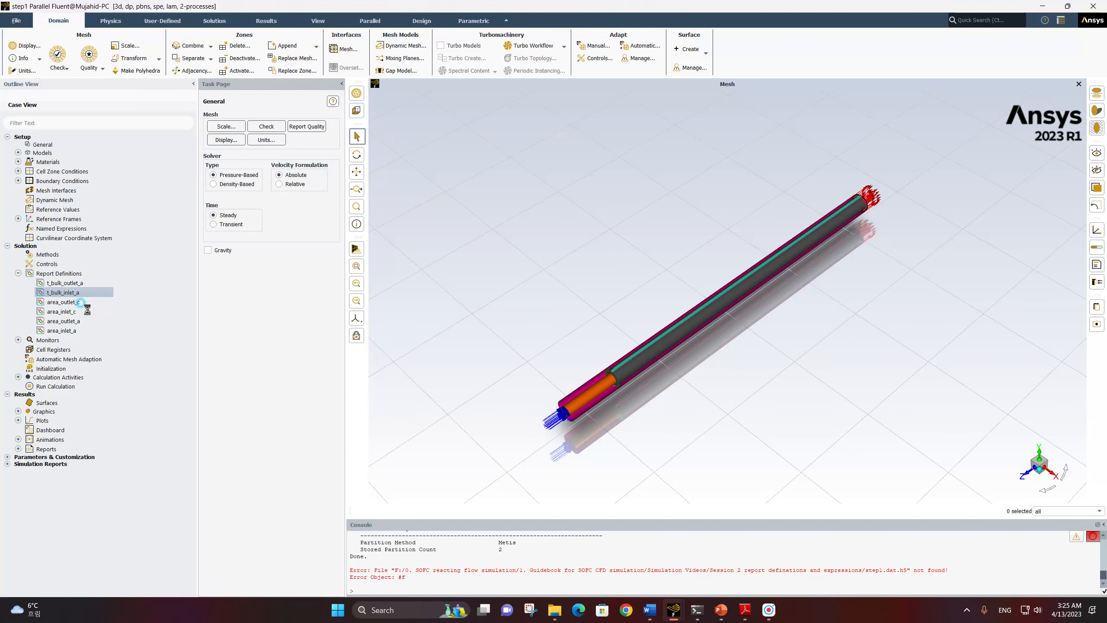
pyautogui.click(235, 288)
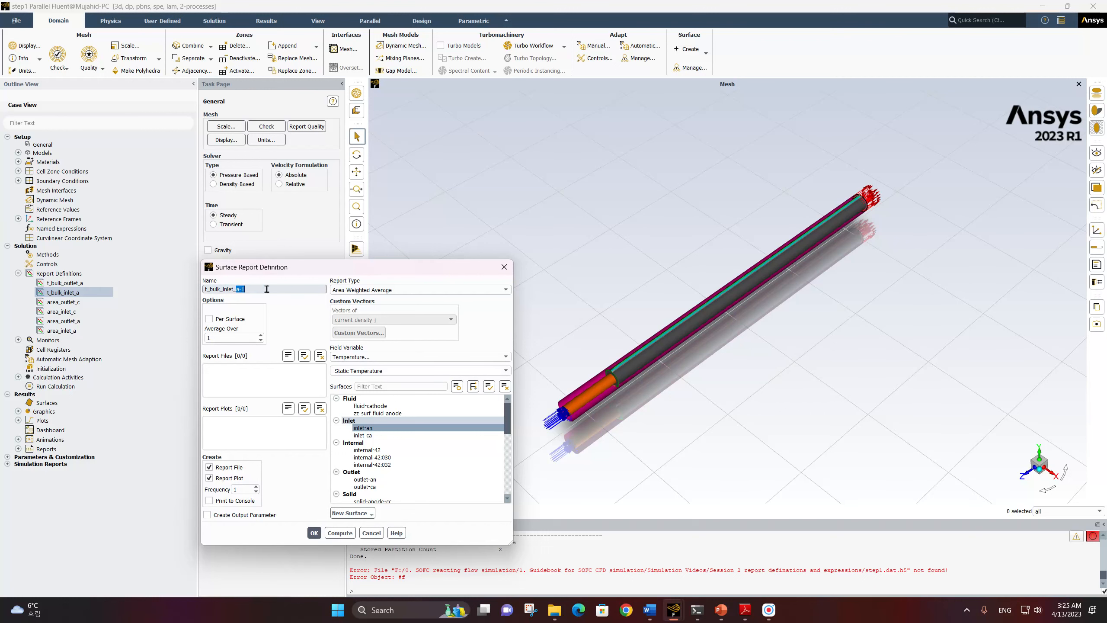
pyautogui.write('c')
# Disable report file and plot creation for t_bulk_inlet_c and change its surface to inlet-ca
pyautogui.click(221, 467)
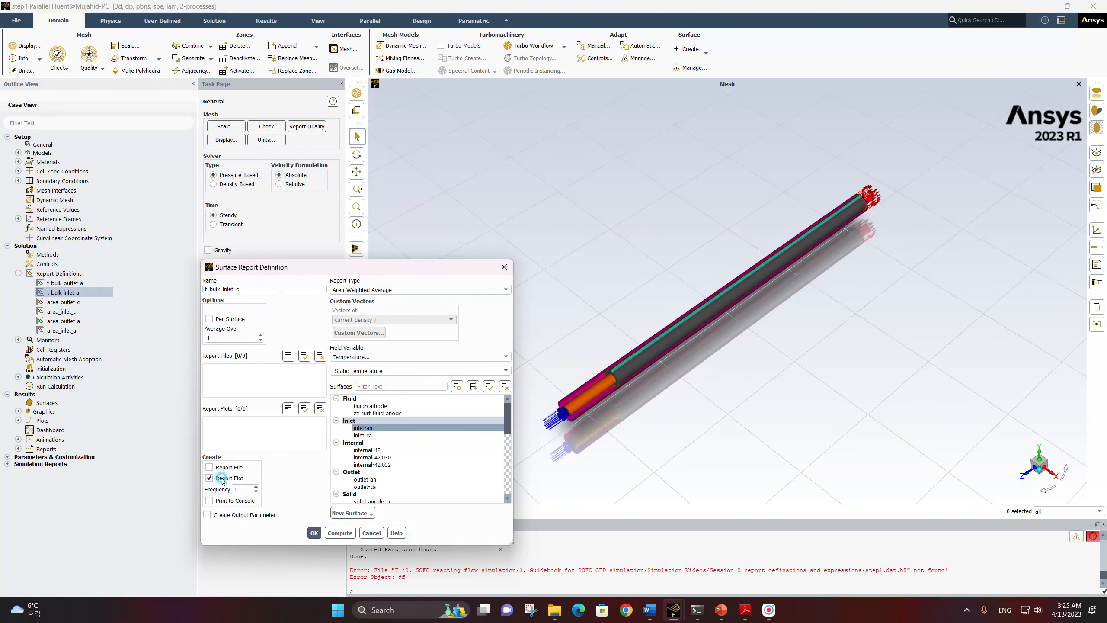
pyautogui.click(223, 482)
pyautogui.click(355, 421)
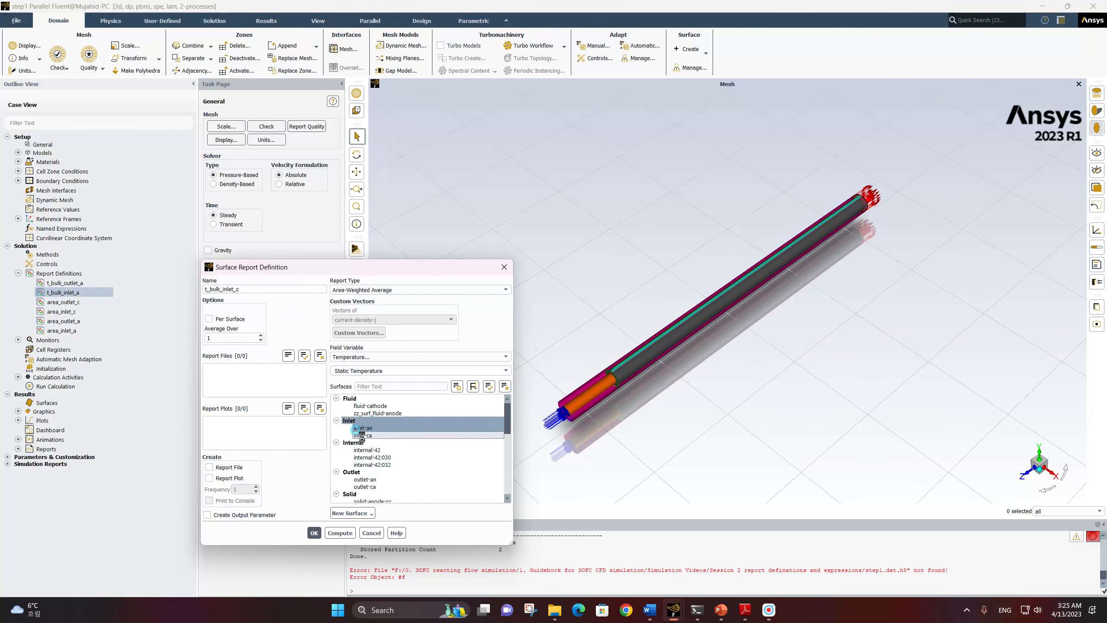
pyautogui.click(314, 532)
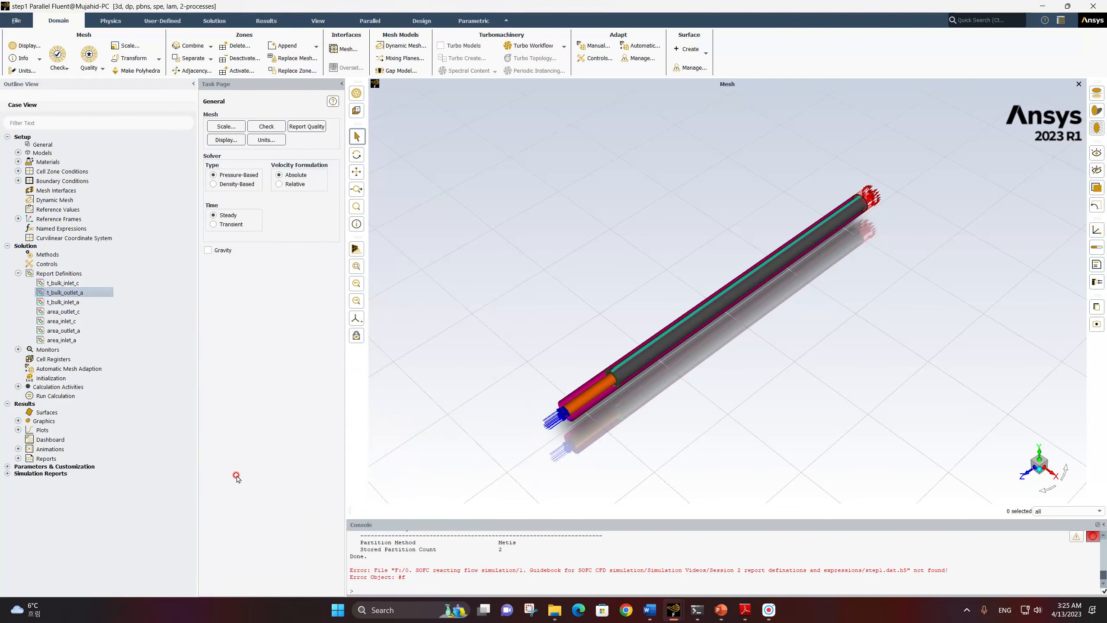
# Copy the t_bulk_outlet_a report definition and name the copy t_bulk_outlet_c
pyautogui.rightClick(78, 291)
pyautogui.click(70, 291)
pyautogui.rightClick(71, 293)
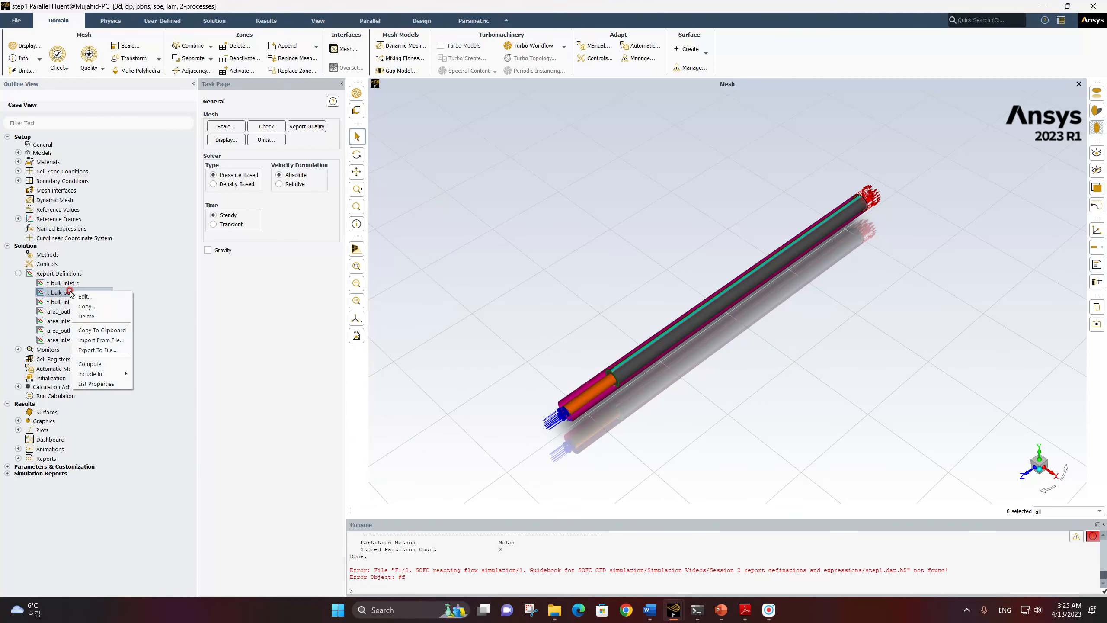
pyautogui.click(92, 308)
pyautogui.click(235, 288)
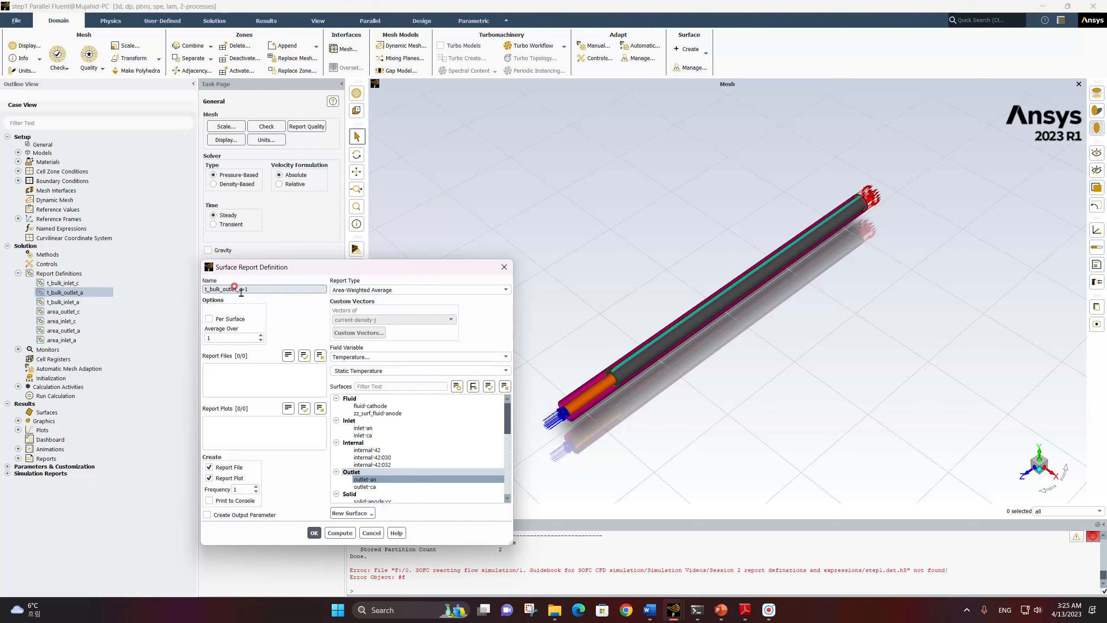
pyautogui.write('c')
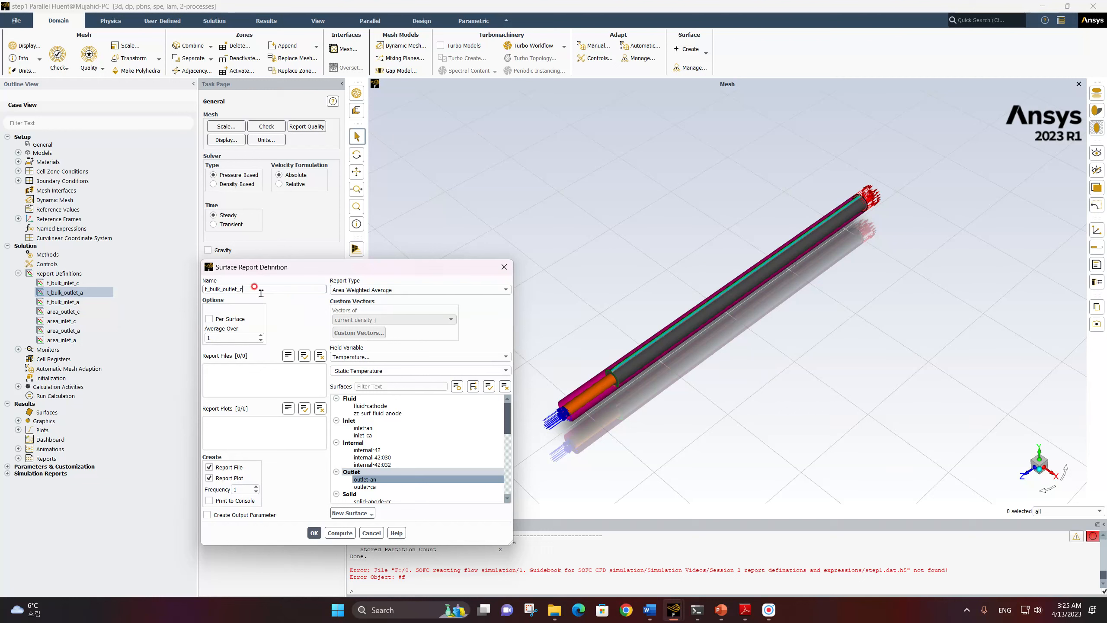
# Disable report file and plot creation for t_bulk_outlet_c and change its surface to outlet-ca
pyautogui.click(226, 467)
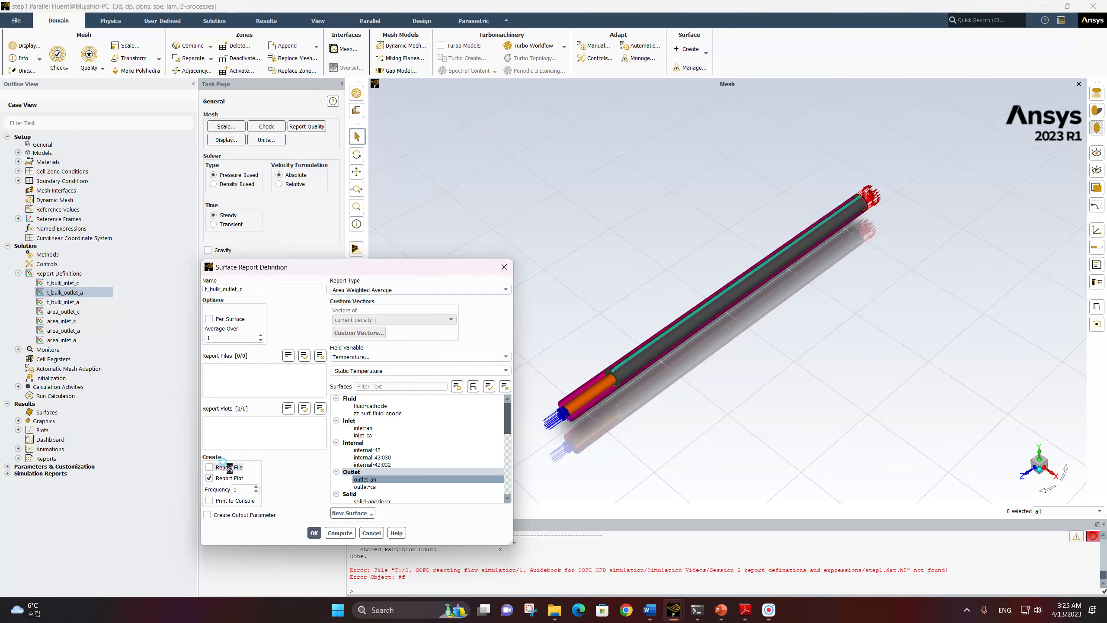
pyautogui.click(227, 479)
pyautogui.click(369, 486)
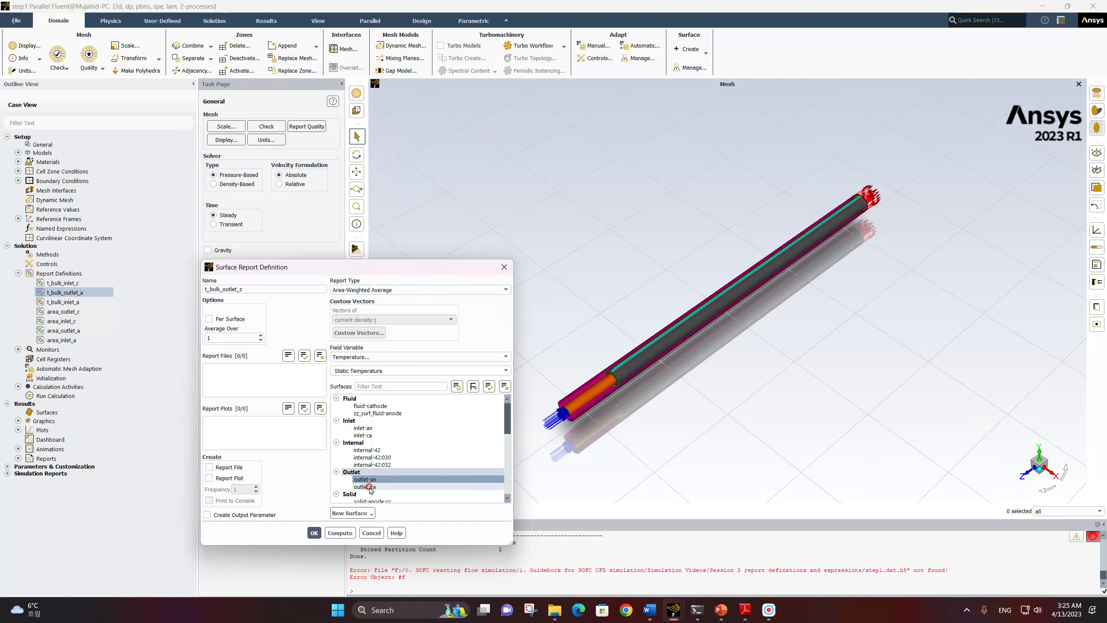
pyautogui.click(314, 532)
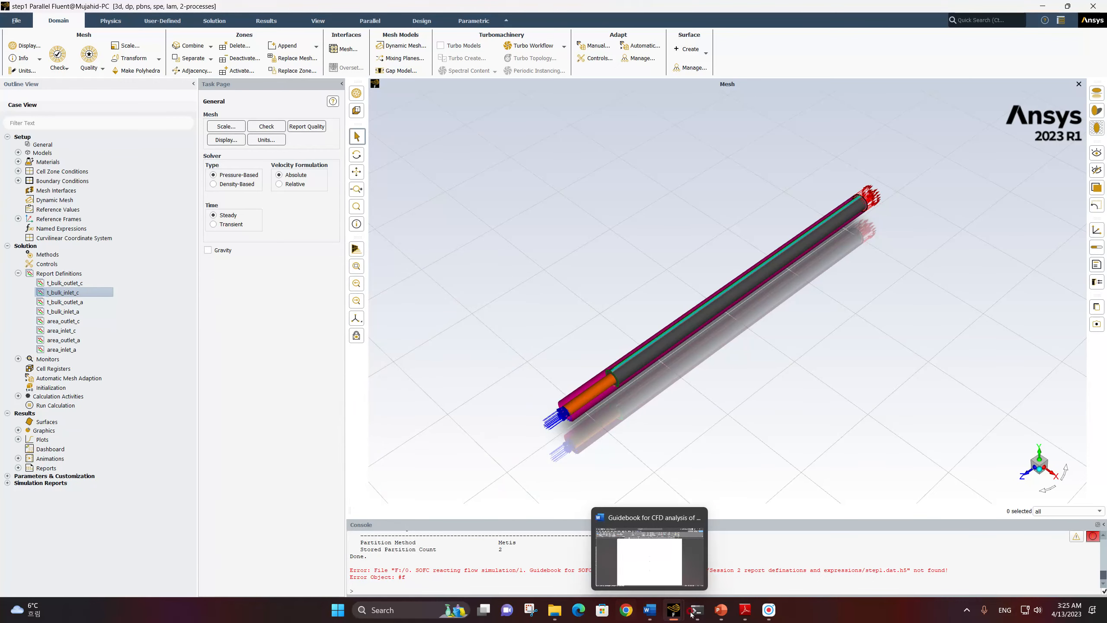
# Switch to the SOFC guidebook PDF in Adobe Reader, check its table of report definitions, and return to Fluent
pyautogui.click(745, 610)
pyautogui.click(960, 543)
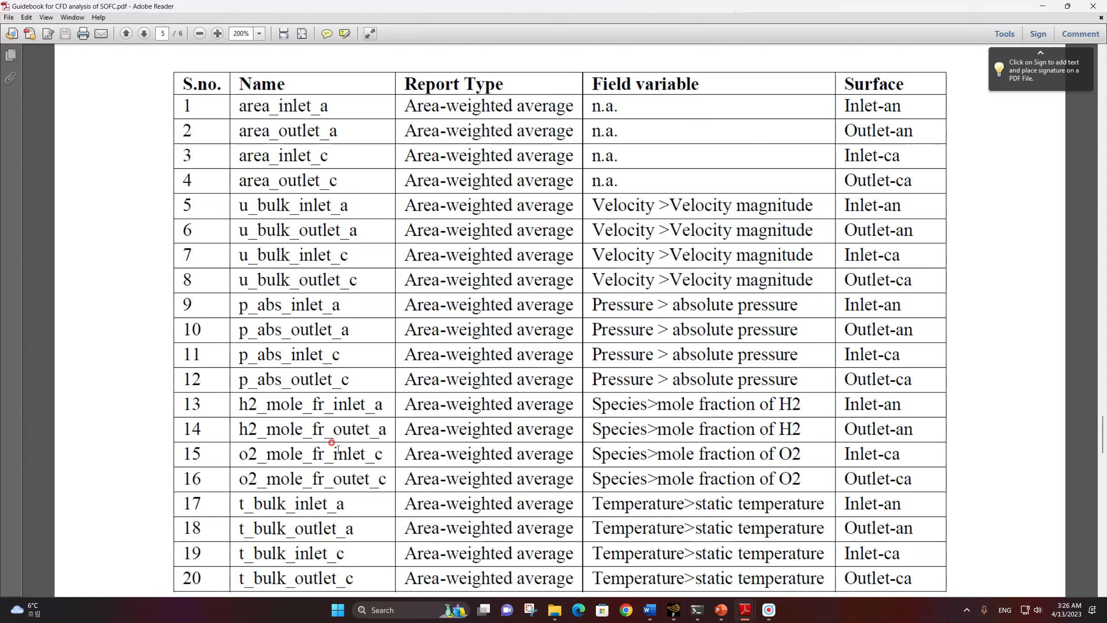
pyautogui.moveTo(674, 610)
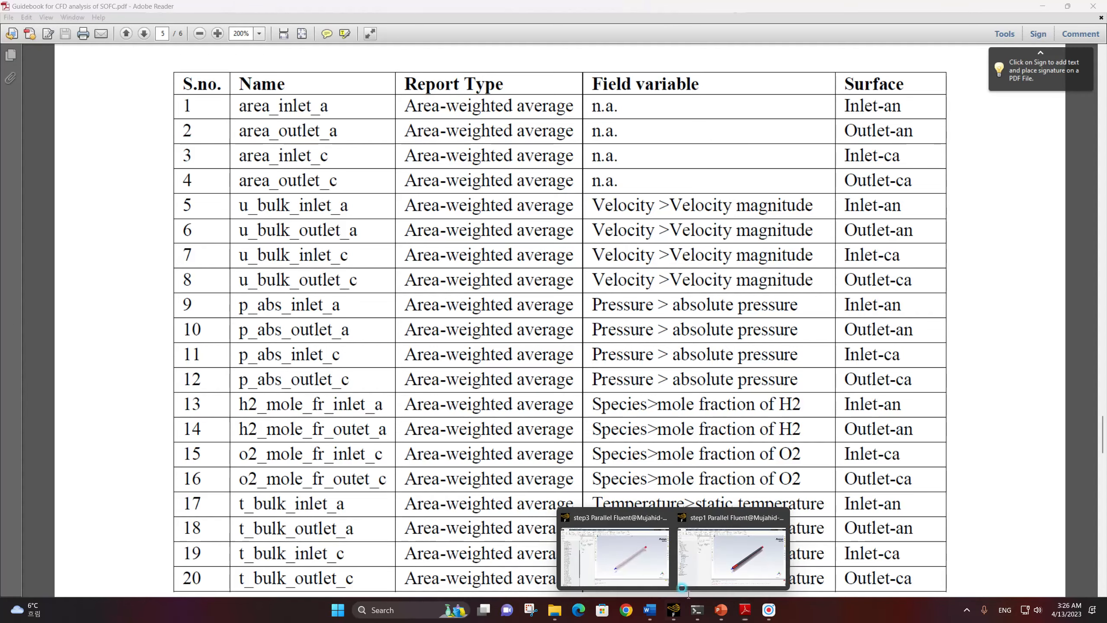
pyautogui.click(624, 517)
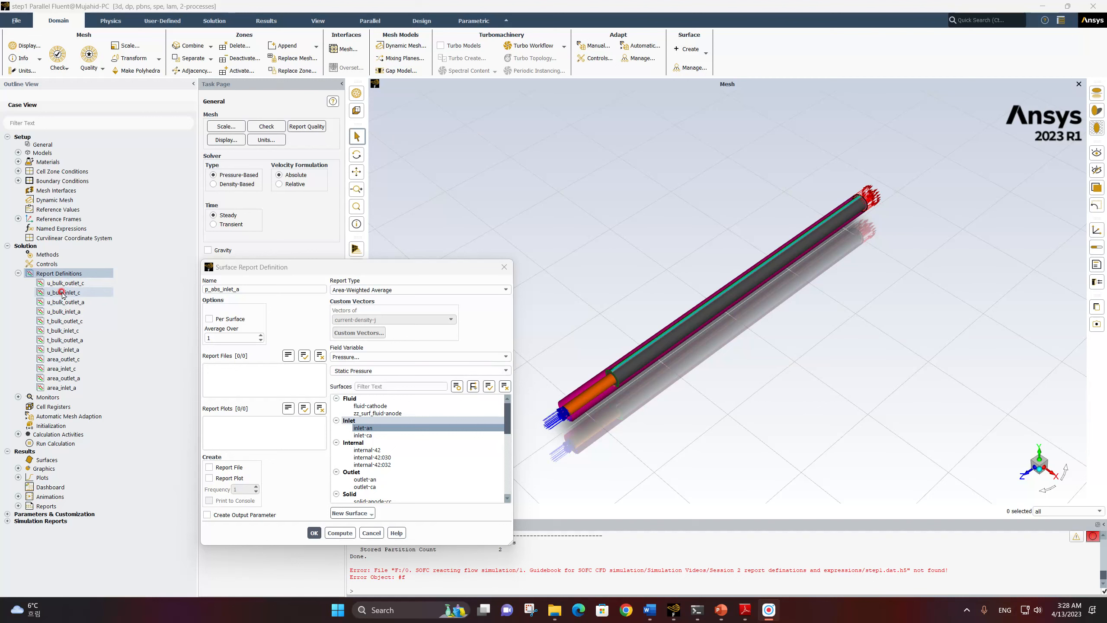
# Set the pressure field variable of the p_abs_inlet_a report definition to Absolute Pressure
pyautogui.click(212, 288)
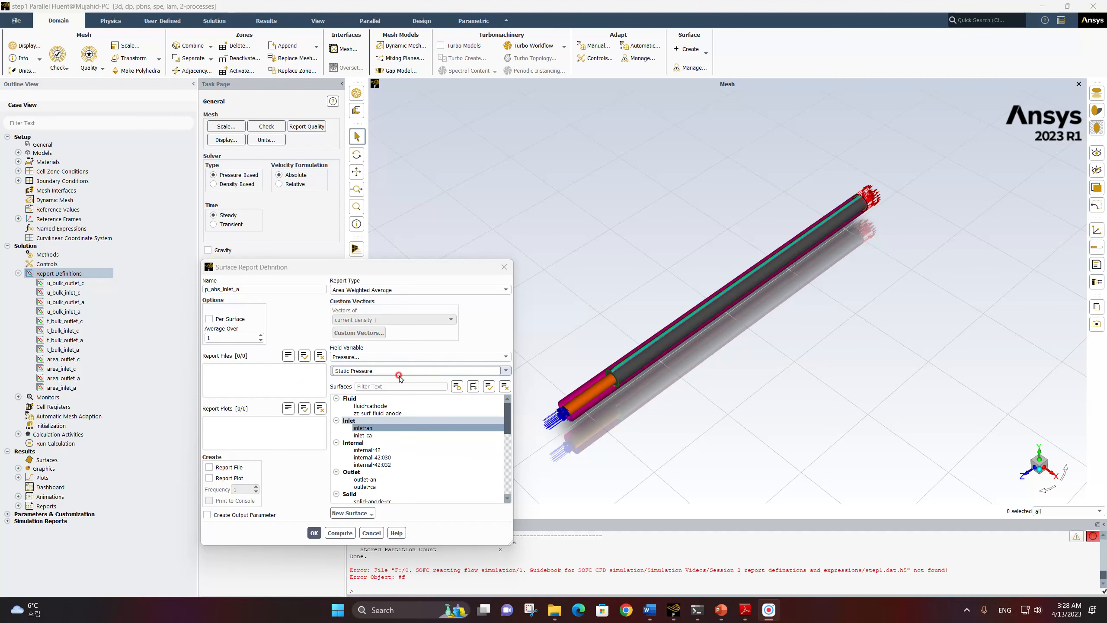
pyautogui.click(502, 373)
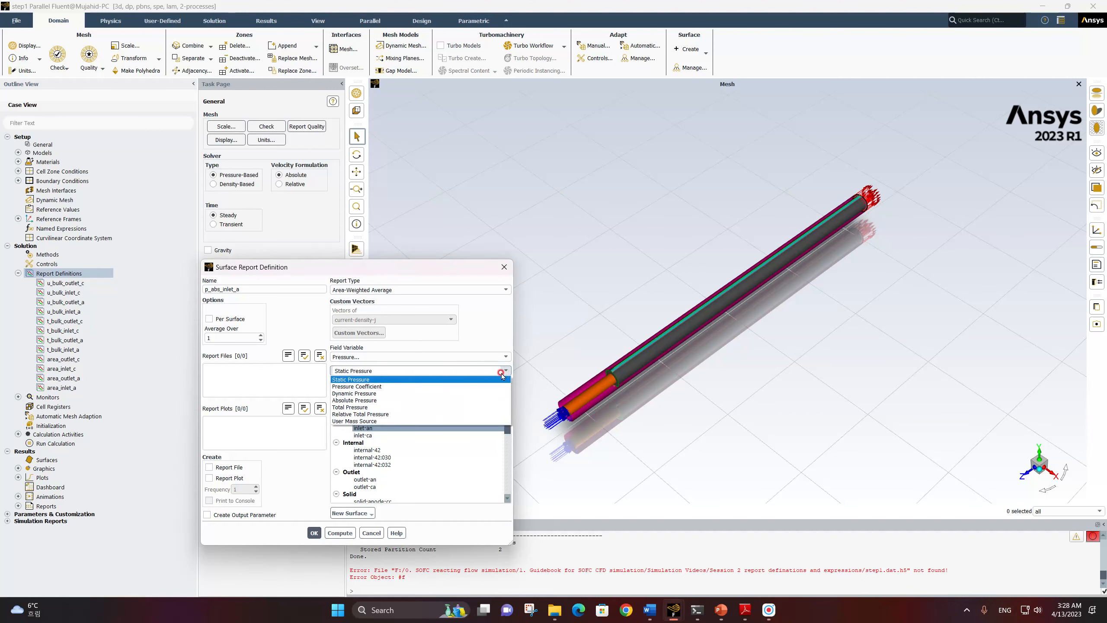
pyautogui.click(379, 400)
pyautogui.click(205, 290)
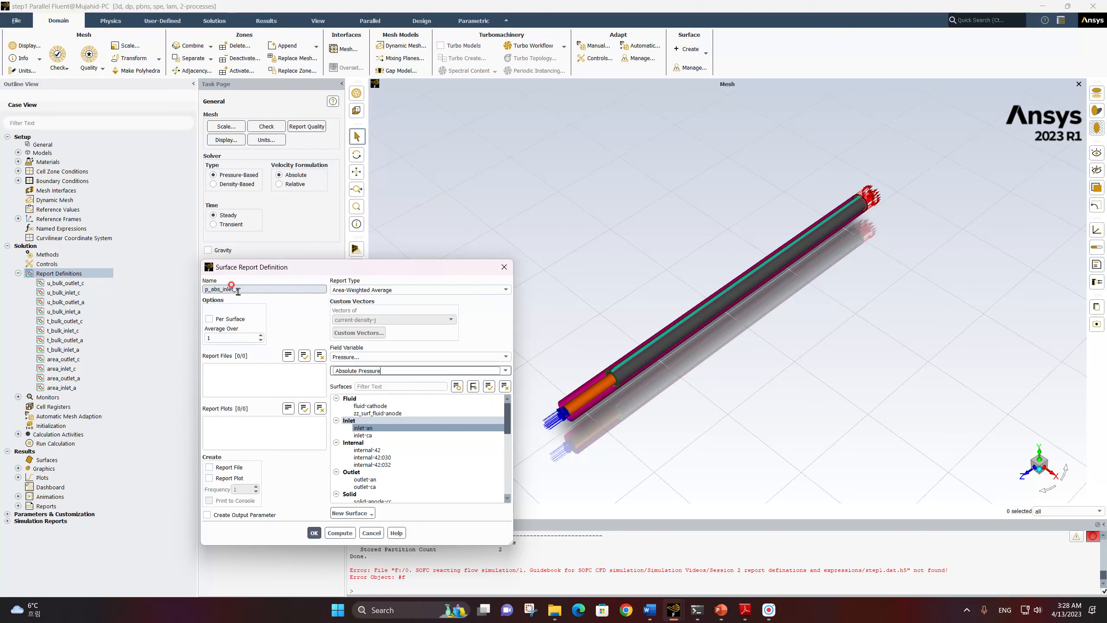
# Save p_abs_inlet_a, copy that report definition, and name the copy p_abs_outlet_a
pyautogui.click(314, 532)
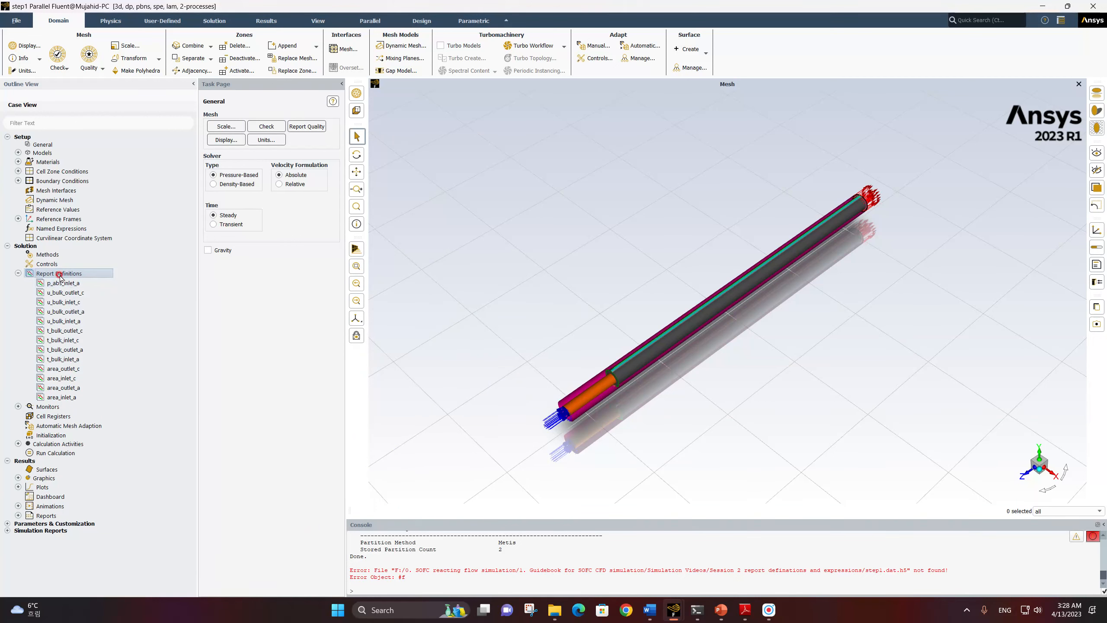
pyautogui.click(64, 283)
pyautogui.rightClick(64, 283)
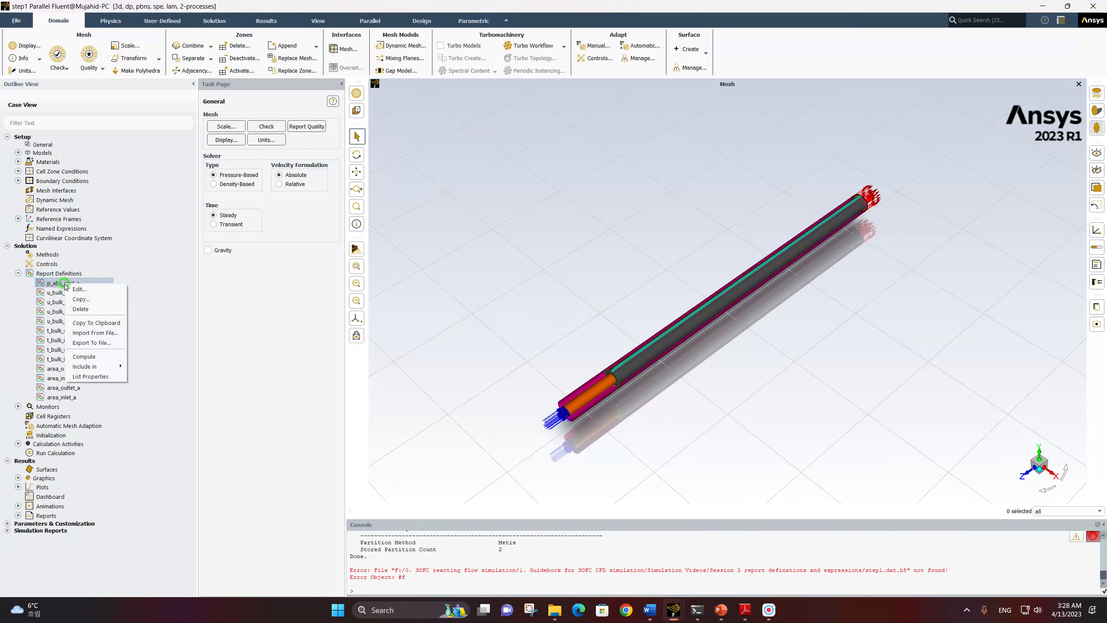
pyautogui.click(81, 300)
pyautogui.click(226, 290)
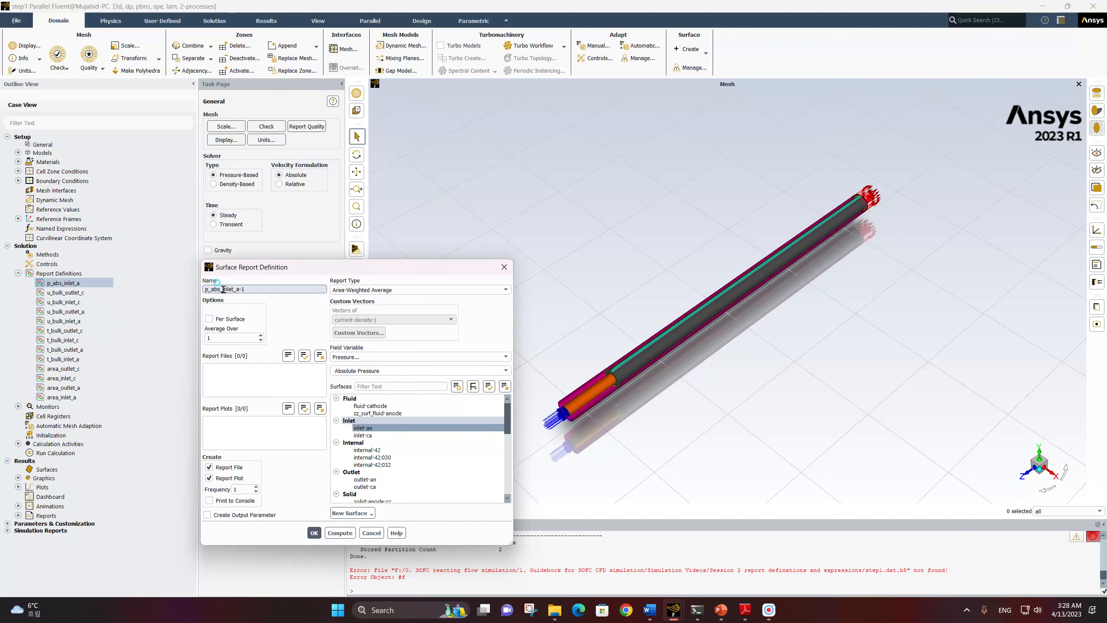
pyautogui.click(245, 303)
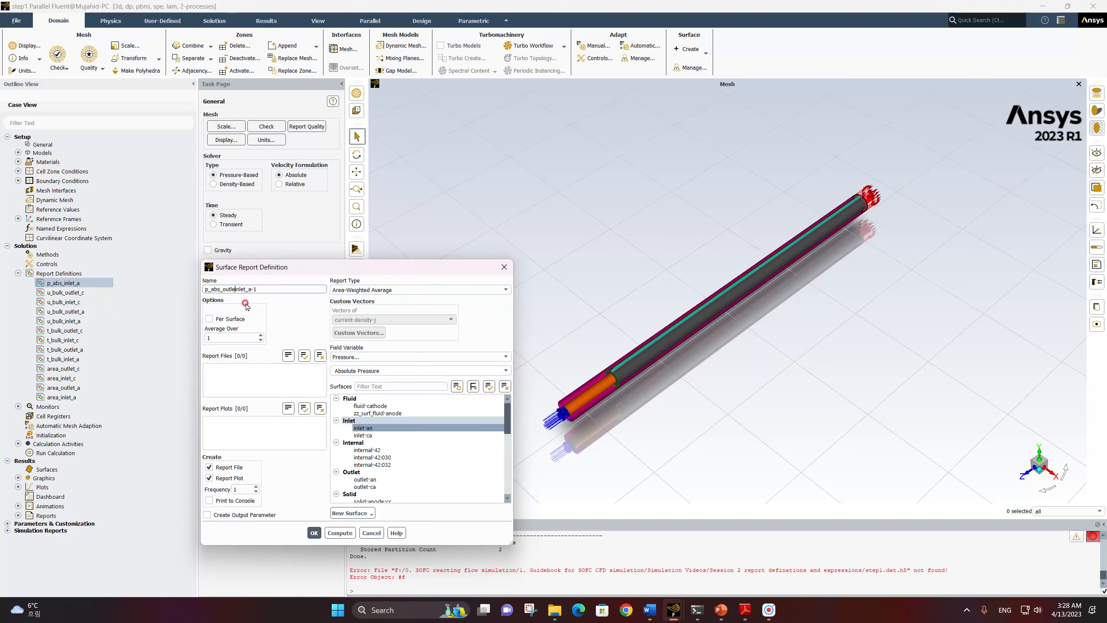
pyautogui.press('Delete')
pyautogui.press('Delete')
pyautogui.press('Delete')
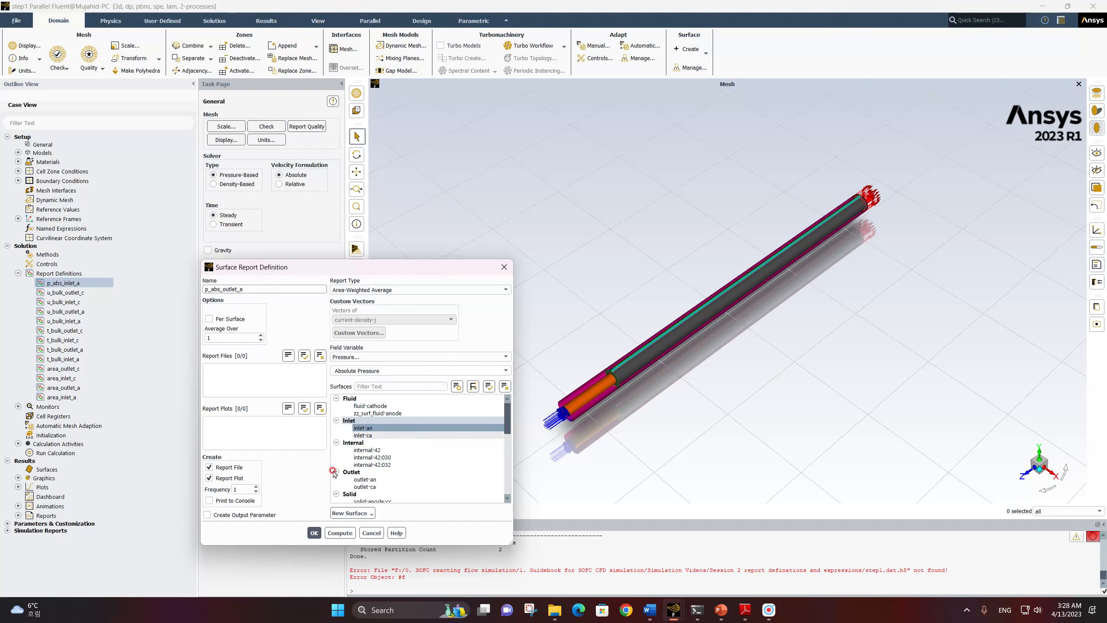
# Disable report file and plot creation for p_abs_outlet_a and change its surface from inlet-an to outlet-an
pyautogui.click(210, 468)
pyautogui.click(219, 478)
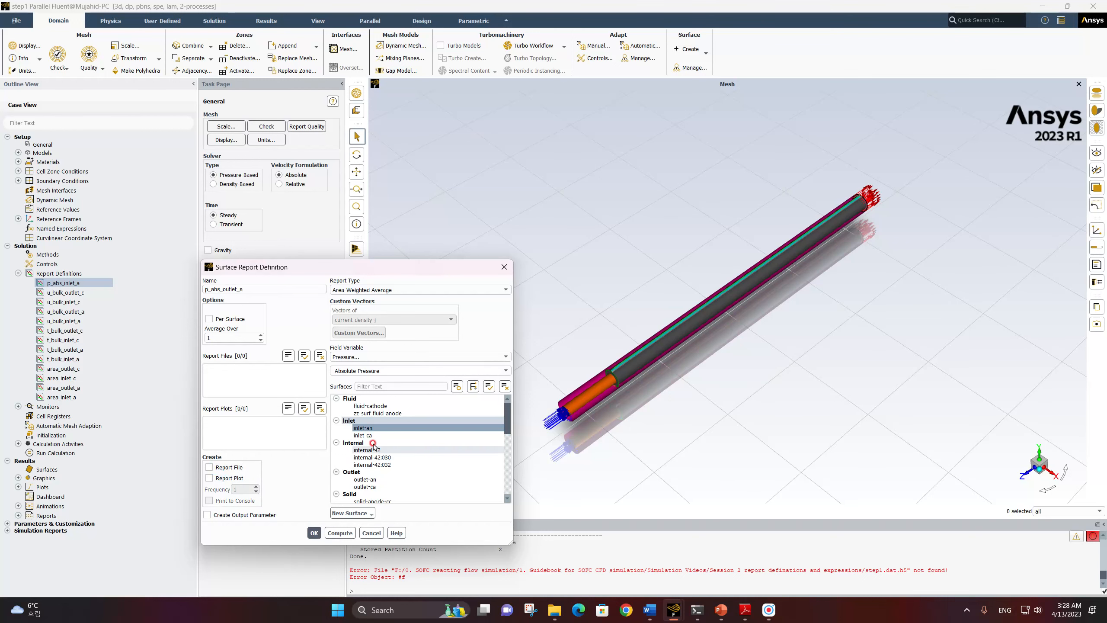
pyautogui.click(367, 479)
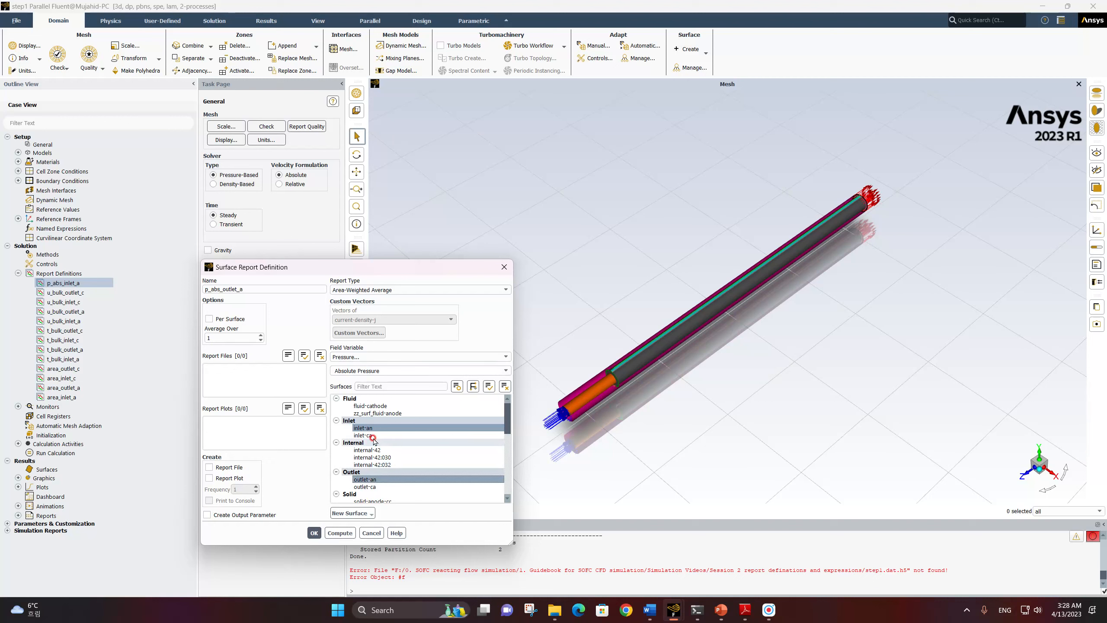
pyautogui.click(363, 428)
pyautogui.click(315, 532)
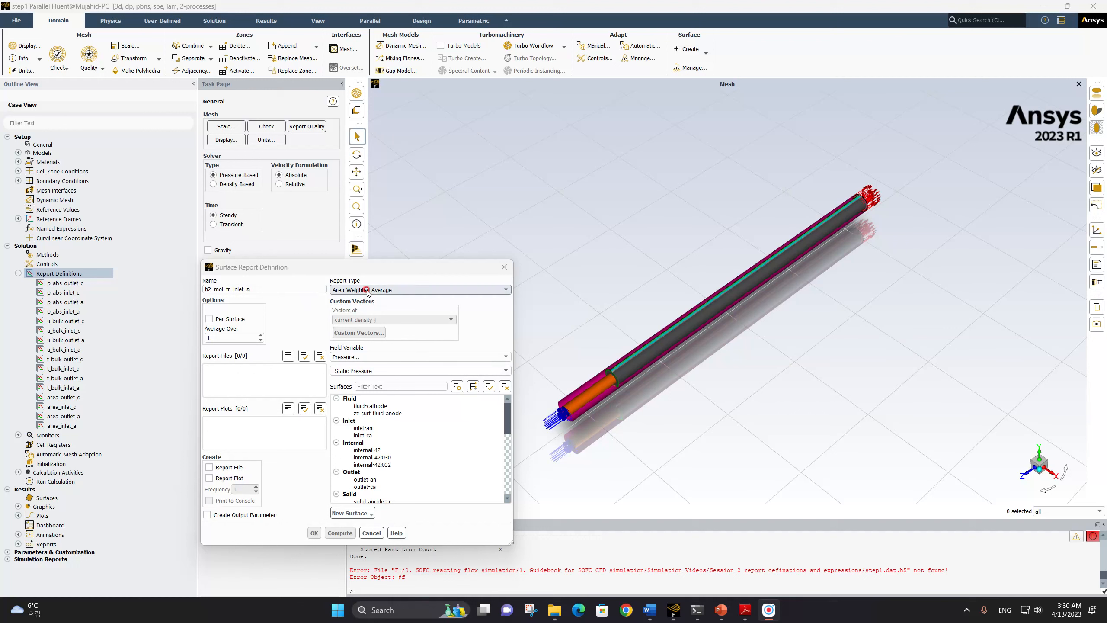
# Set the h2_mol_fr_inlet_a report definition to the Species variable Mole fraction of h2 on surface inlet-an
pyautogui.click(388, 357)
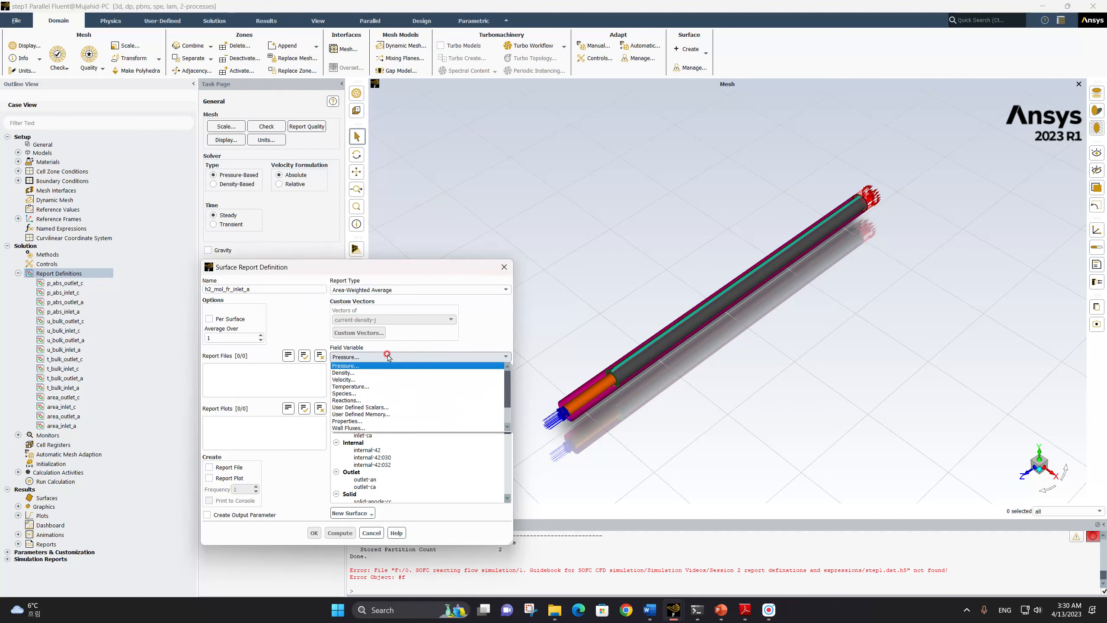
pyautogui.click(384, 394)
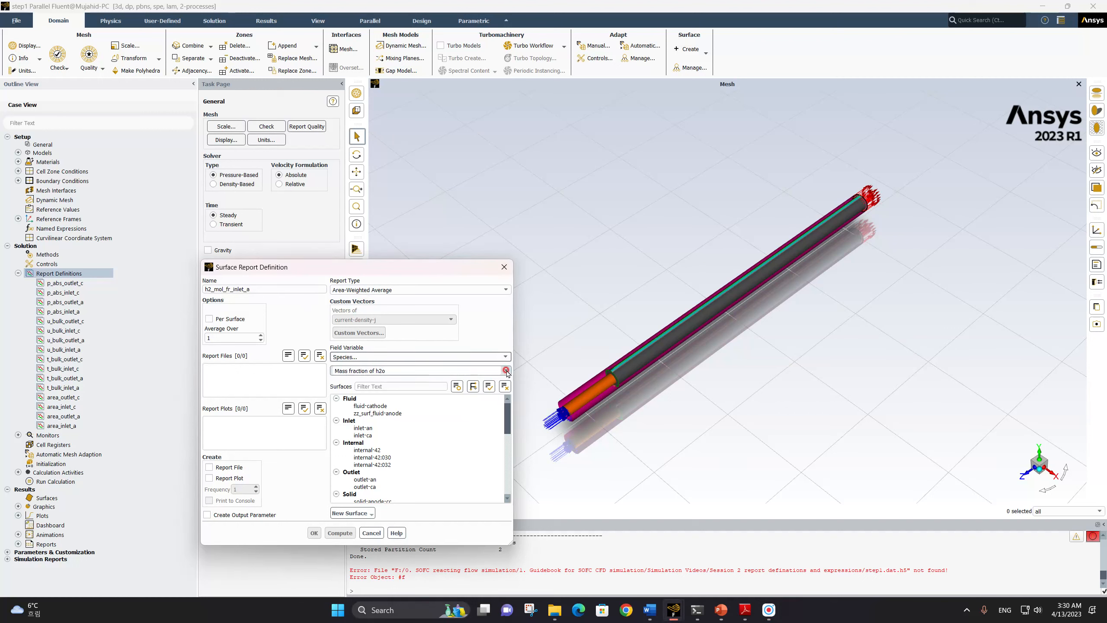
pyautogui.click(392, 370)
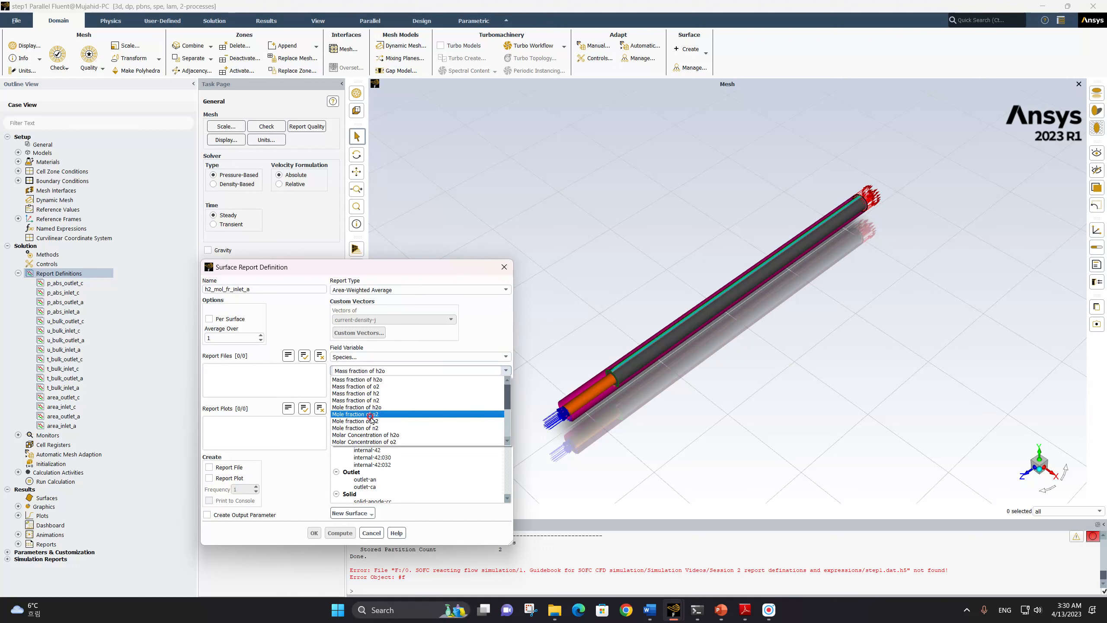
pyautogui.click(345, 420)
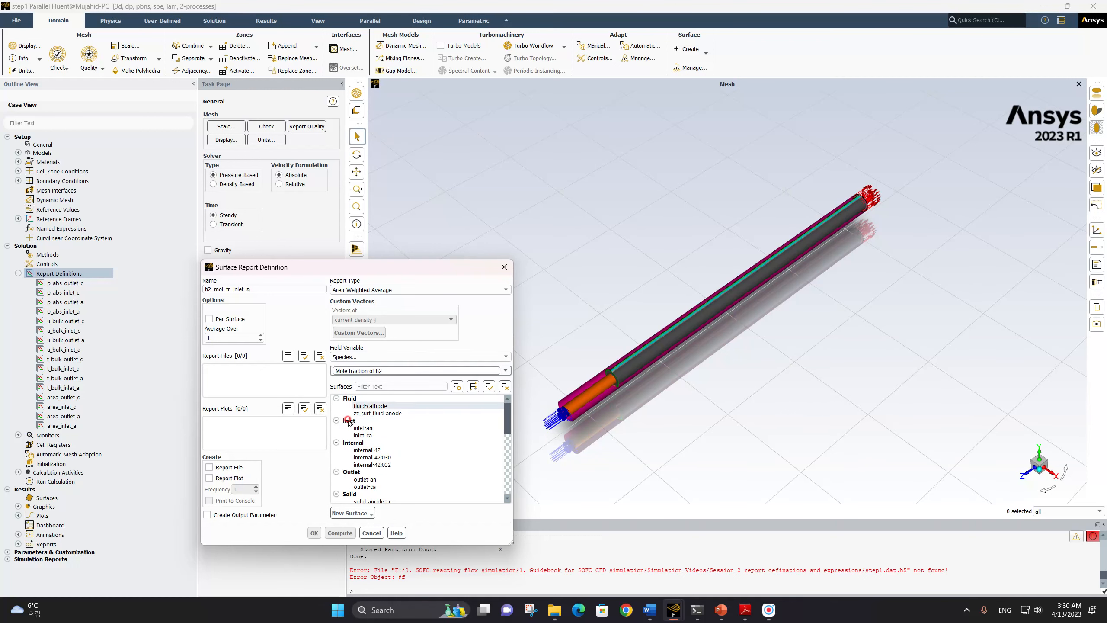
pyautogui.click(348, 429)
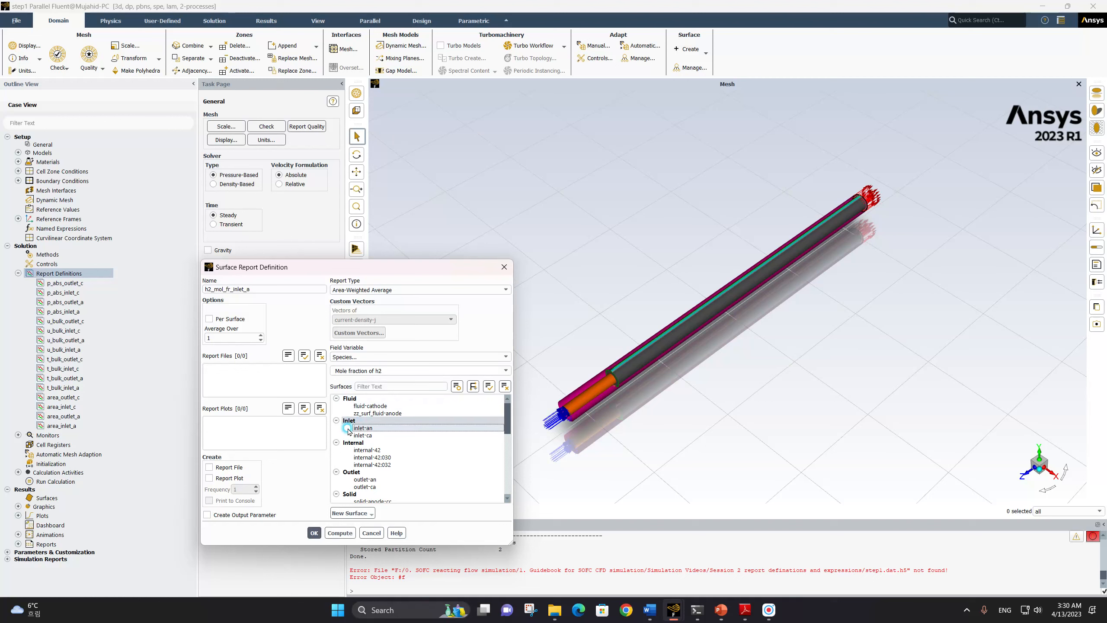
pyautogui.click(314, 532)
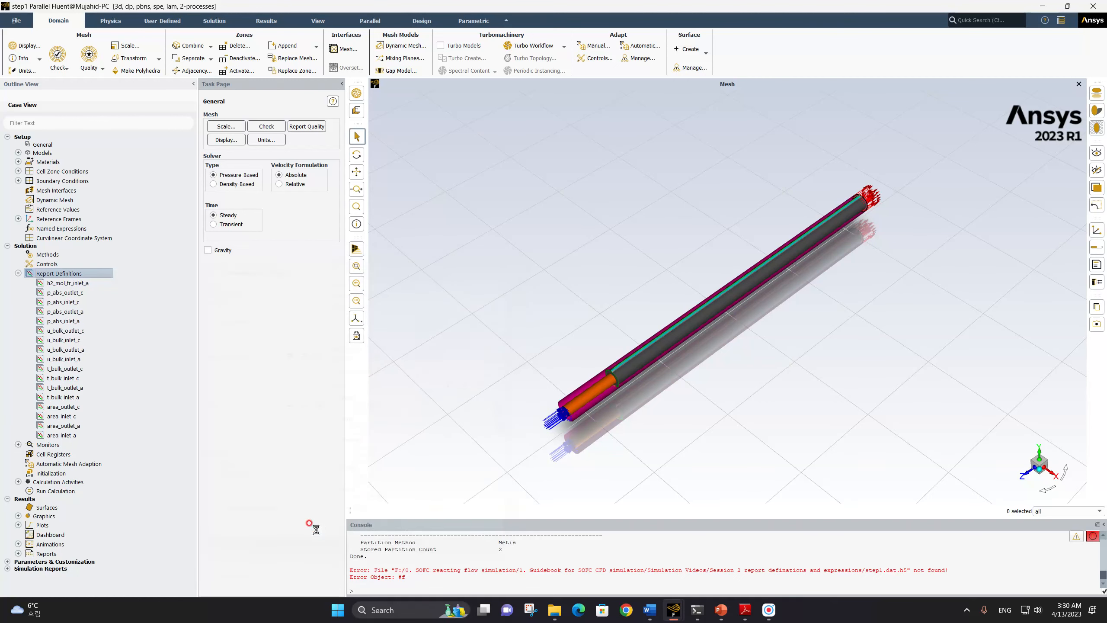
# Copy the h2_mol_fr_inlet_a report definition and name the copy h2_mol_fr_outlet_a
pyautogui.click(67, 283)
pyautogui.rightClick(67, 284)
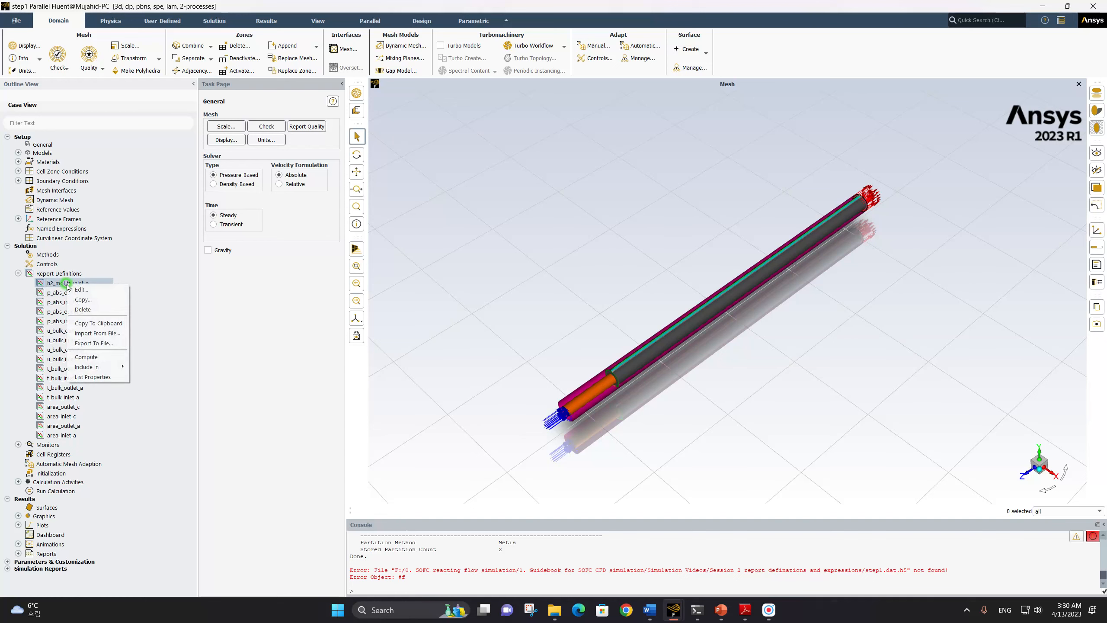
pyautogui.click(75, 296)
pyautogui.click(235, 295)
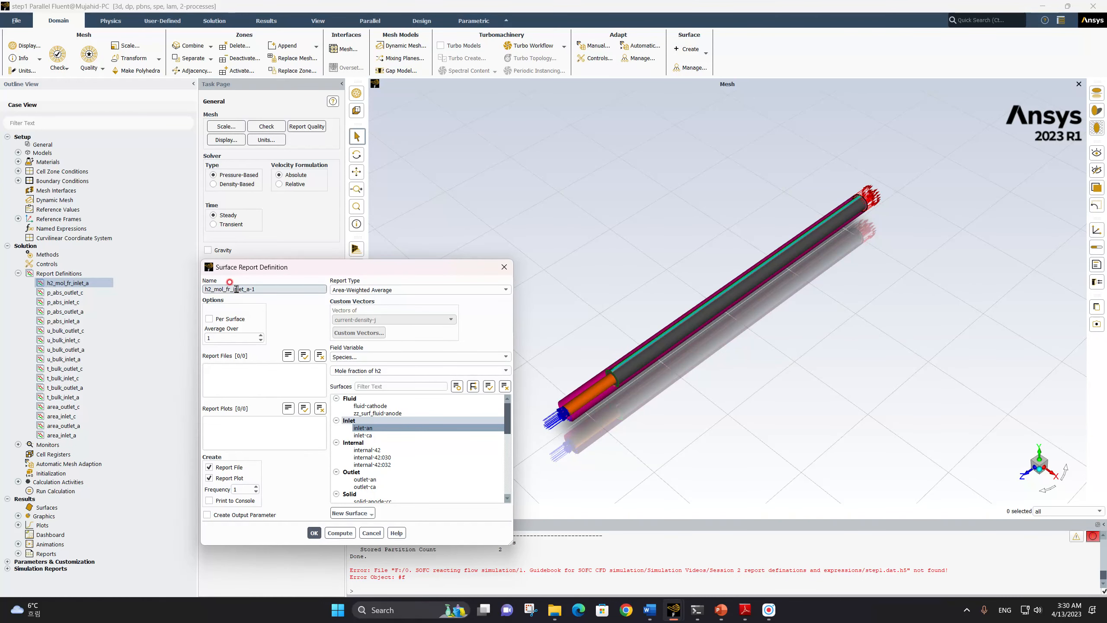
pyautogui.click(233, 289)
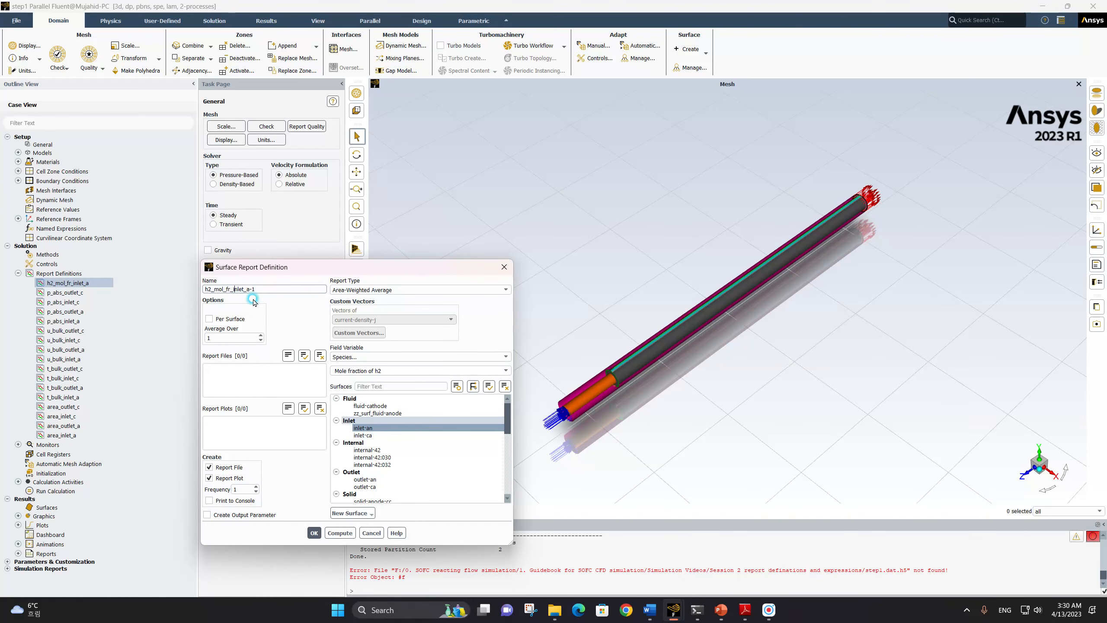
pyautogui.write('outlet')
pyautogui.press('Delete')
pyautogui.press('Delete')
pyautogui.press('Delete')
pyautogui.press('Delete')
pyautogui.press('Delete')
# Disable report file and plot creation for h2_mol_fr_outlet_a and change its surface to outlet-an
pyautogui.click(216, 471)
pyautogui.click(216, 477)
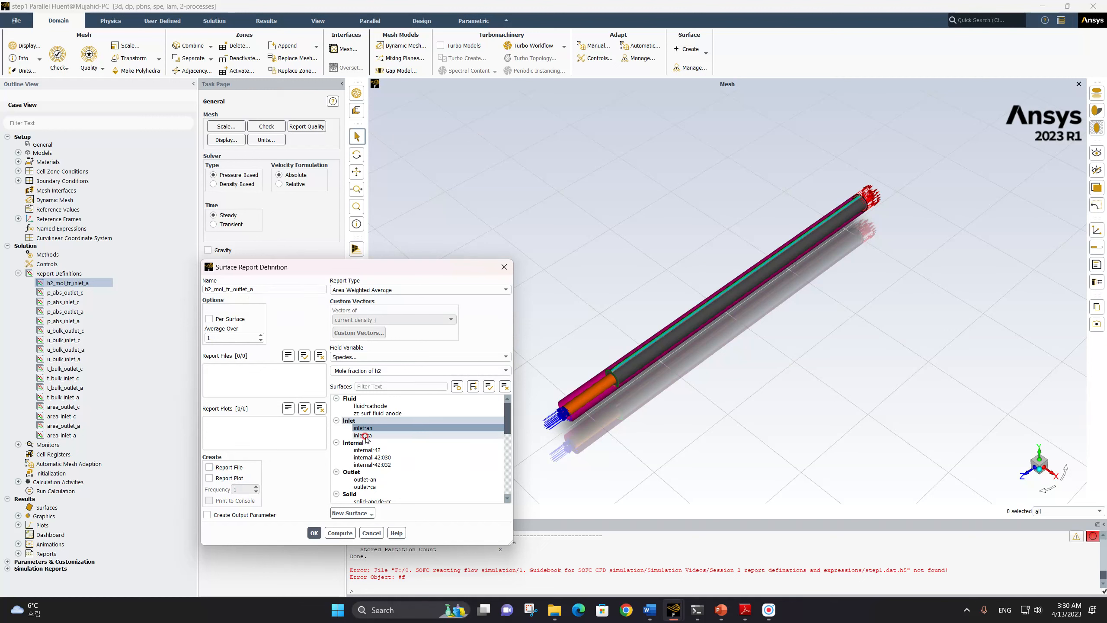
pyautogui.click(365, 479)
pyautogui.click(364, 428)
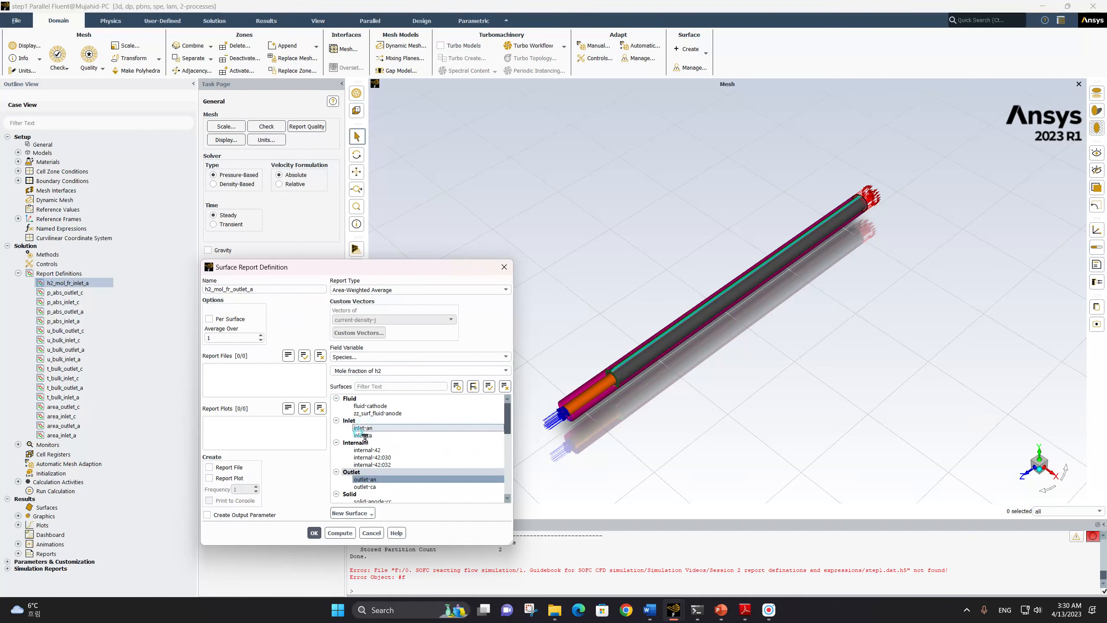
pyautogui.click(313, 532)
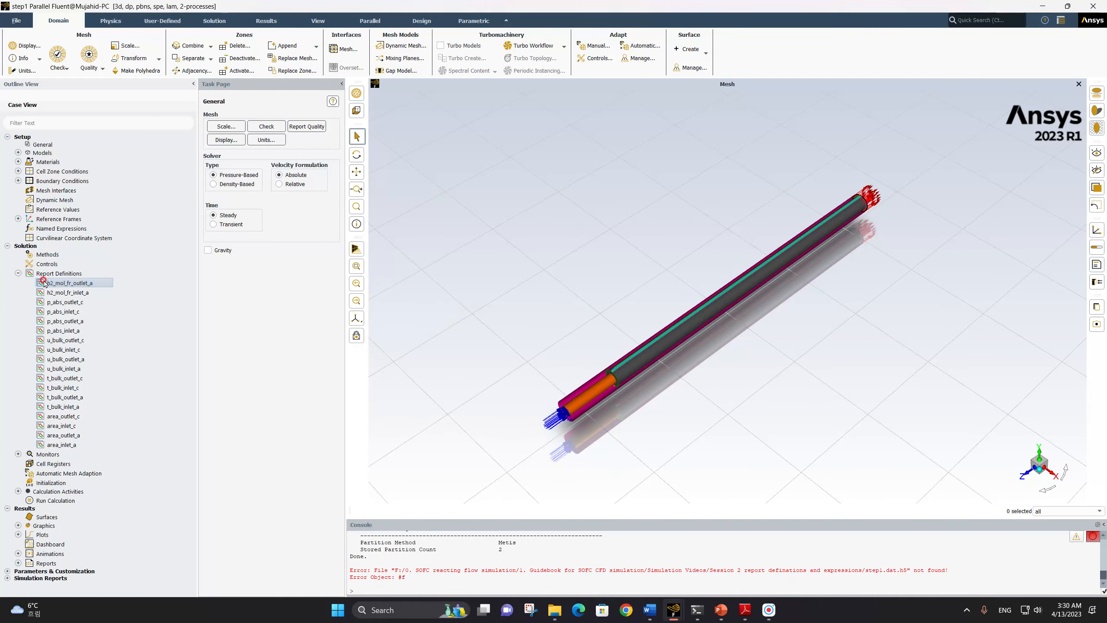
# Copy the h2_mol_fr_inlet_a report definition and name the copy o2_mol_fr_inlet_c
pyautogui.click(57, 292)
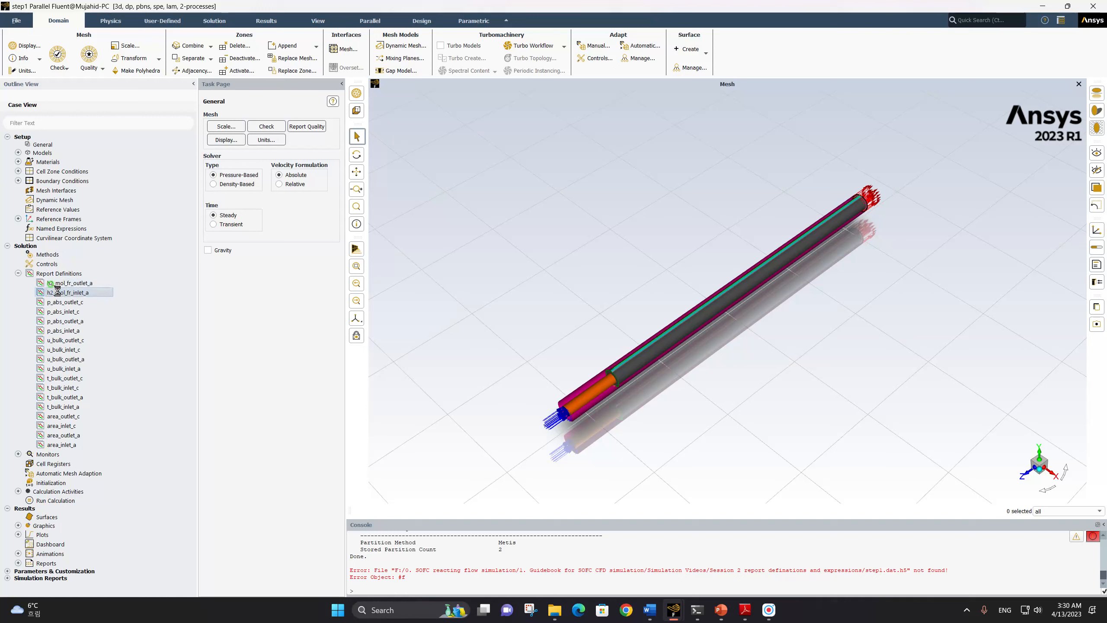
pyautogui.rightClick(58, 294)
pyautogui.click(72, 307)
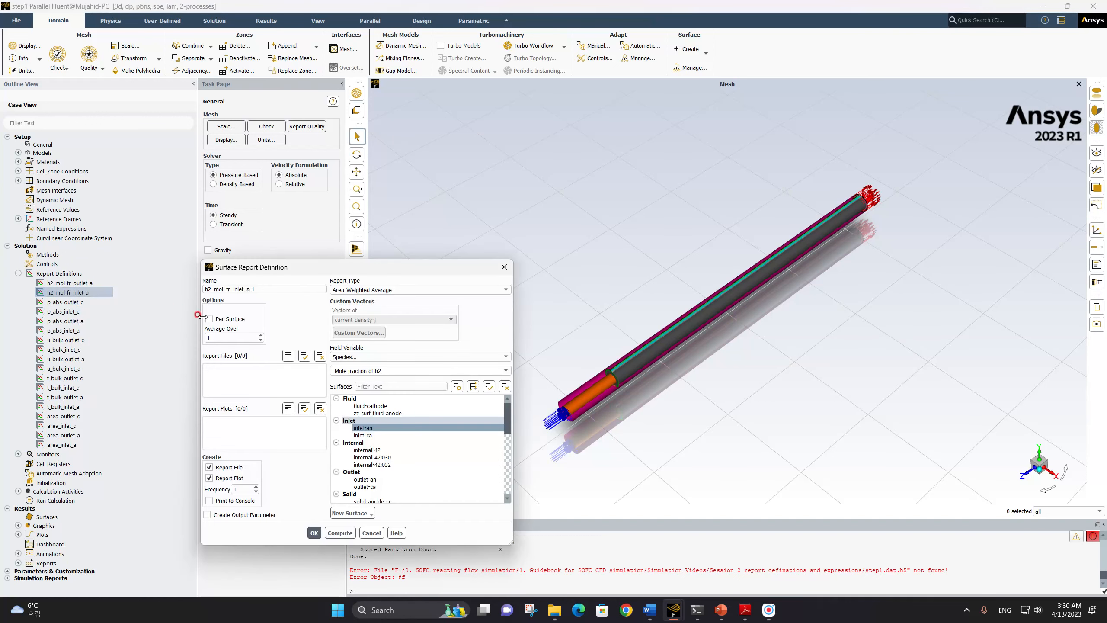
pyautogui.click(208, 290)
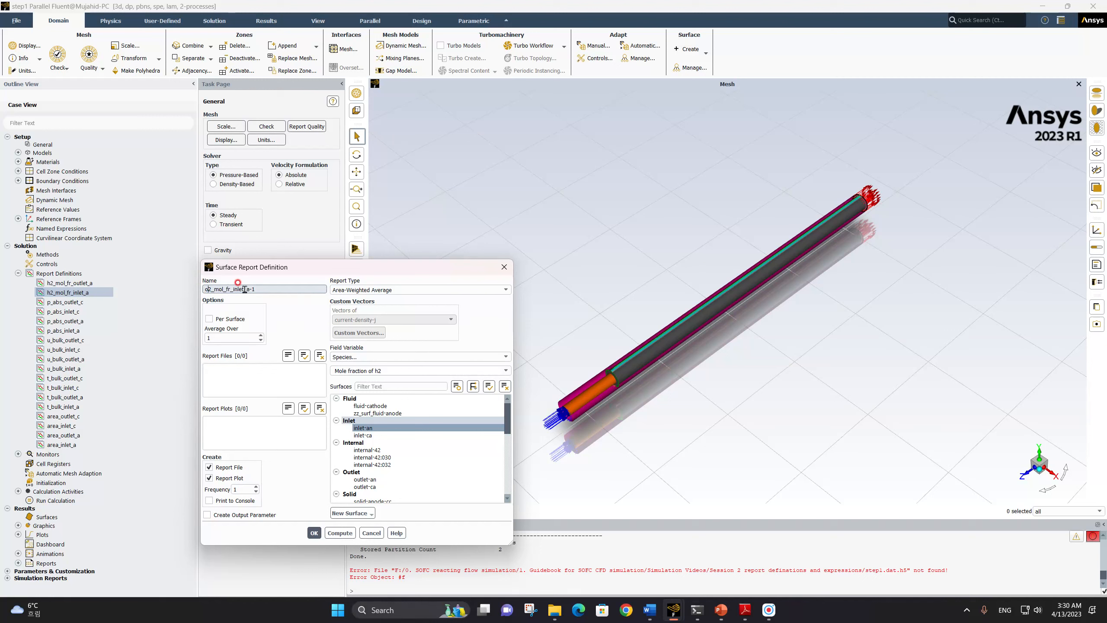
pyautogui.write('c')
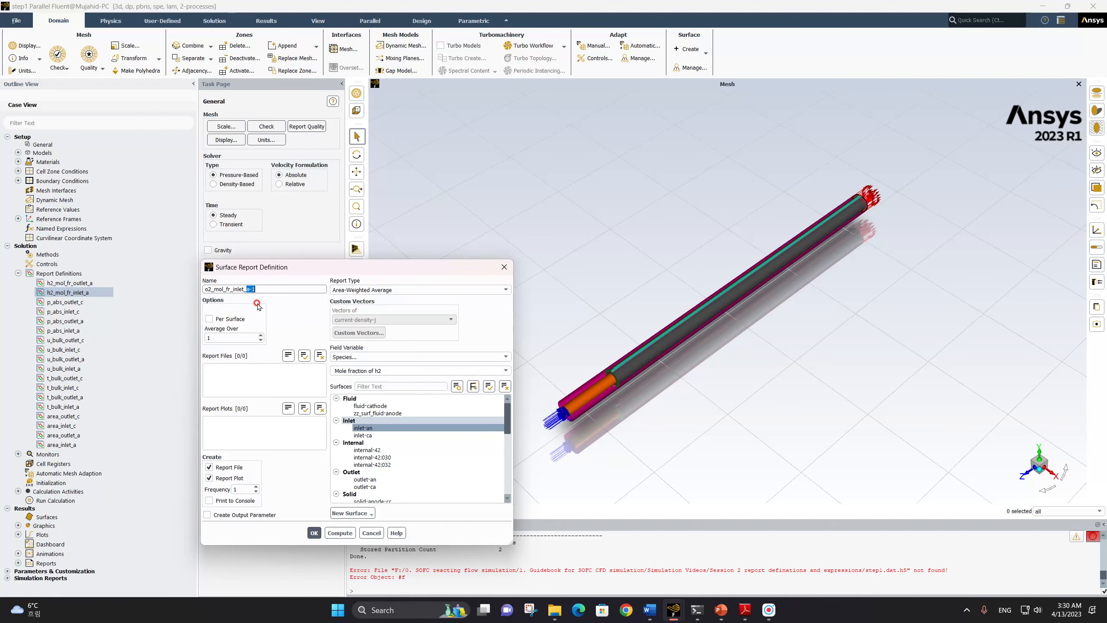
# Disable report file and plot creation for o2_mol_fr_inlet_c and change its surface to inlet-ca
pyautogui.click(227, 467)
pyautogui.click(229, 480)
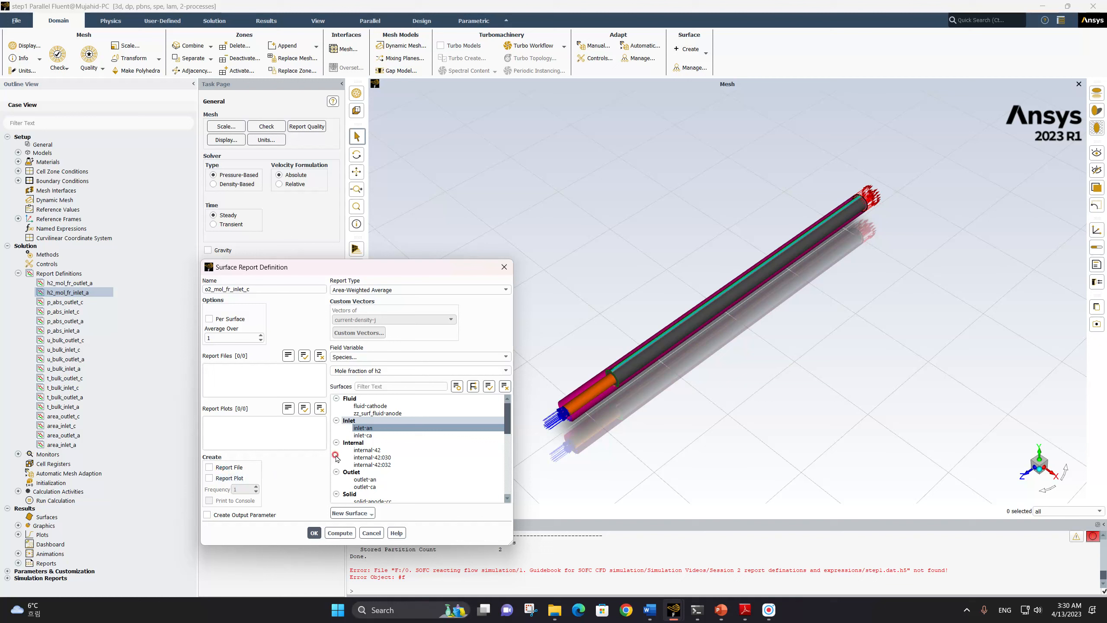
pyautogui.click(370, 435)
pyautogui.click(370, 428)
pyautogui.click(315, 532)
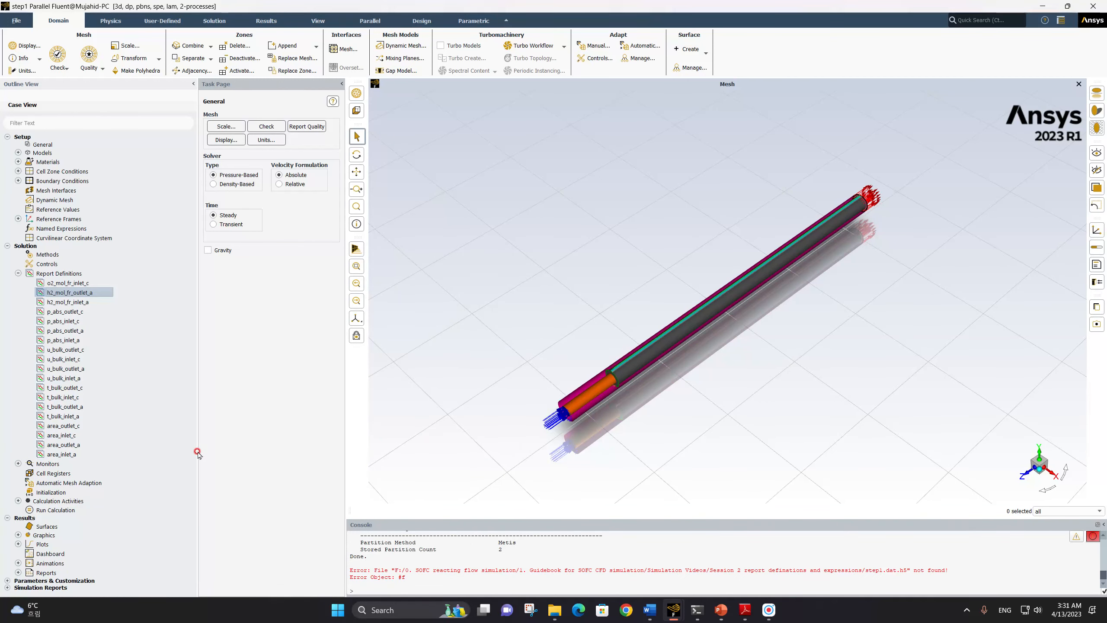
# Change the species field variable of the o2_mol_fr_inlet_c report definition to Mole fraction of o2
pyautogui.click(73, 283)
pyautogui.doubleClick(73, 284)
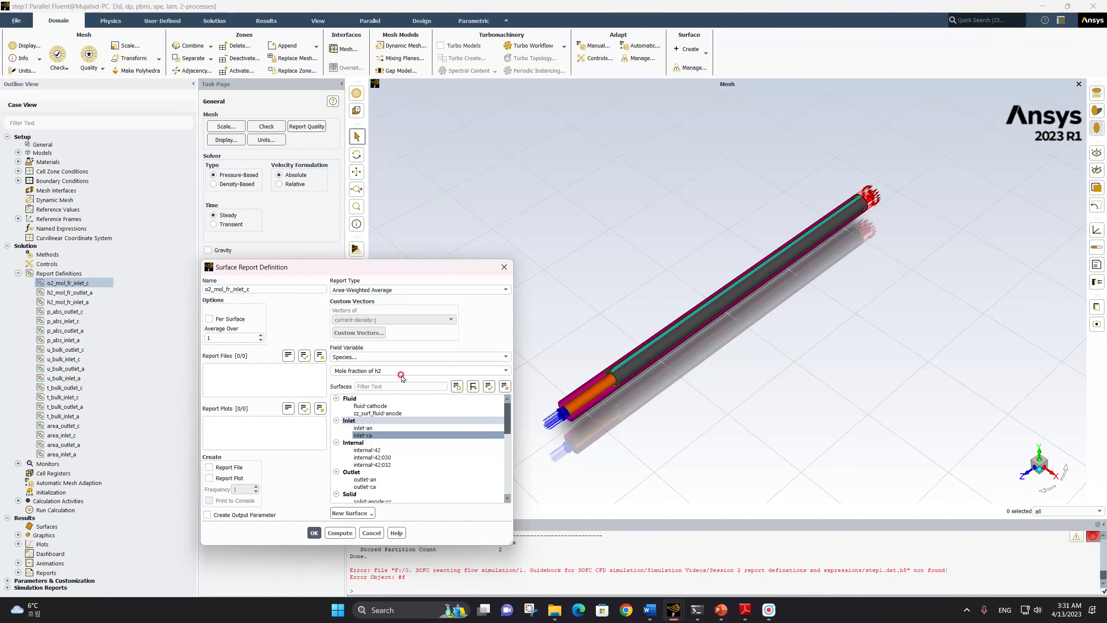
pyautogui.click(503, 371)
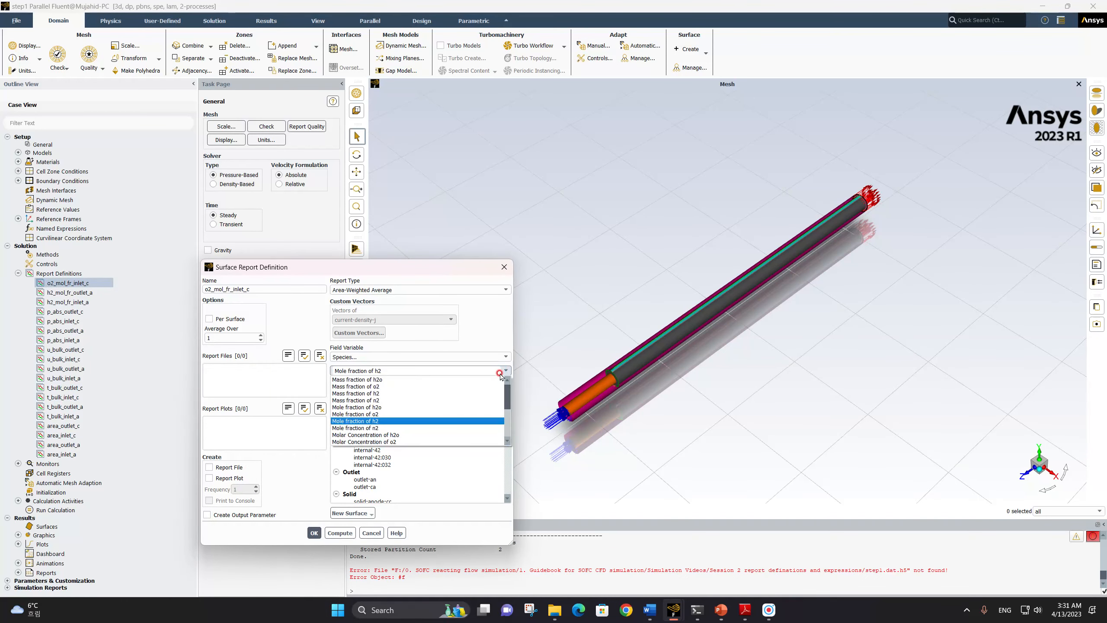
pyautogui.click(439, 415)
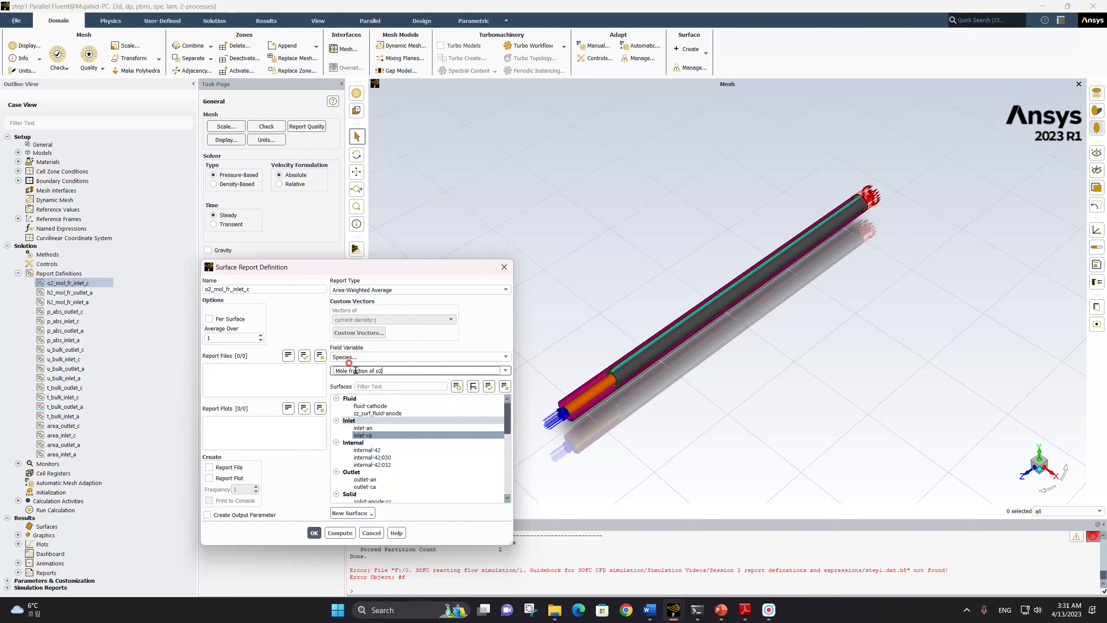
pyautogui.click(365, 384)
pyautogui.click(314, 532)
# Copy the o2_mol_fr_inlet_c report definition and name the copy o2_mol_fr_outlet_c
pyautogui.rightClick(69, 283)
pyautogui.click(89, 297)
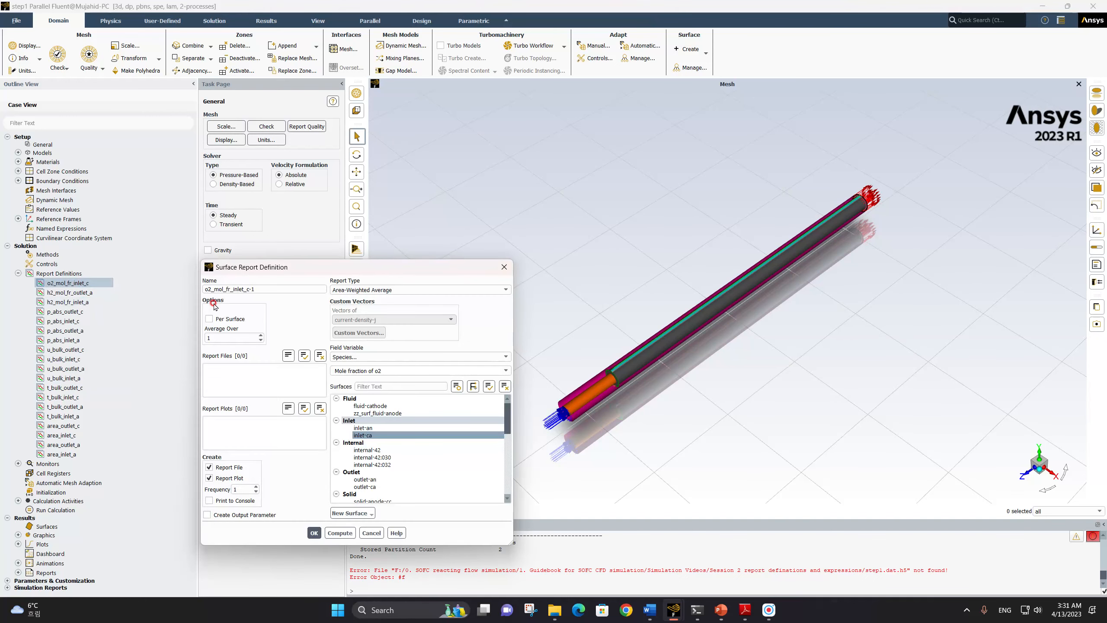
pyautogui.click(236, 288)
pyautogui.click(277, 323)
pyautogui.write('le')
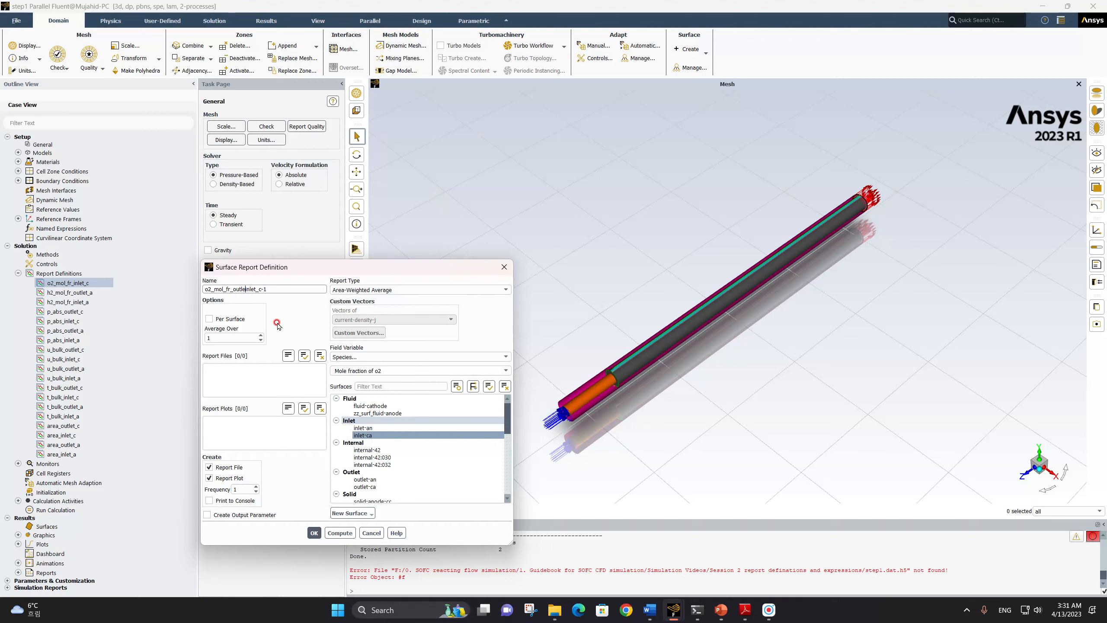
pyautogui.press('Delete')
pyautogui.press('Delete')
# Disable report file and plot creation for o2_mol_fr_outlet_c and change its surface to outlet-ca
pyautogui.click(223, 467)
pyautogui.click(225, 479)
pyautogui.click(364, 486)
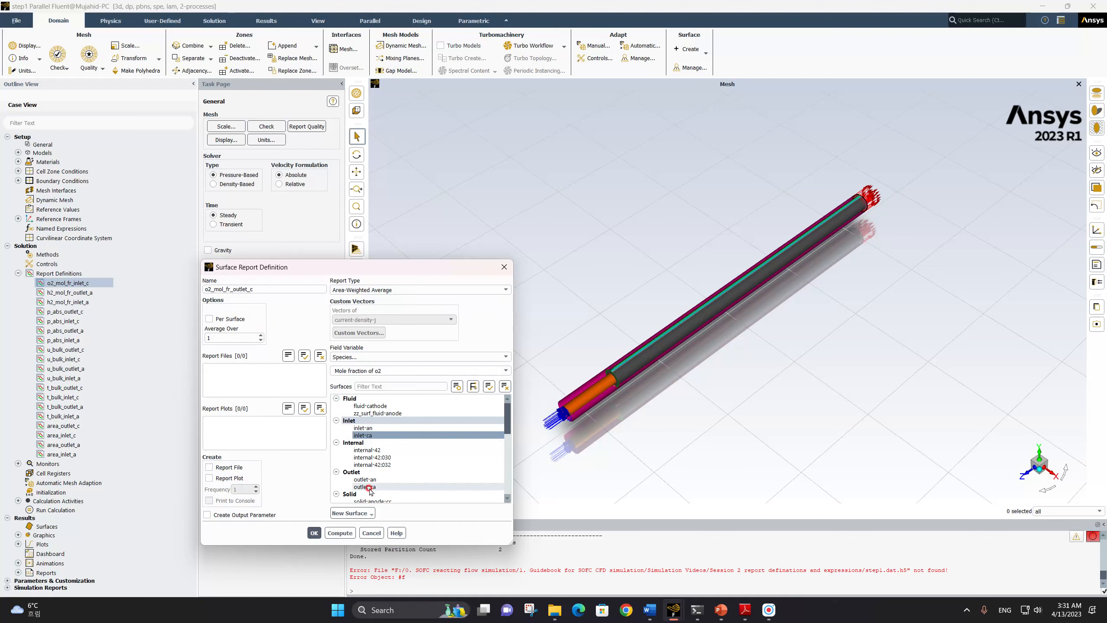
pyautogui.click(366, 435)
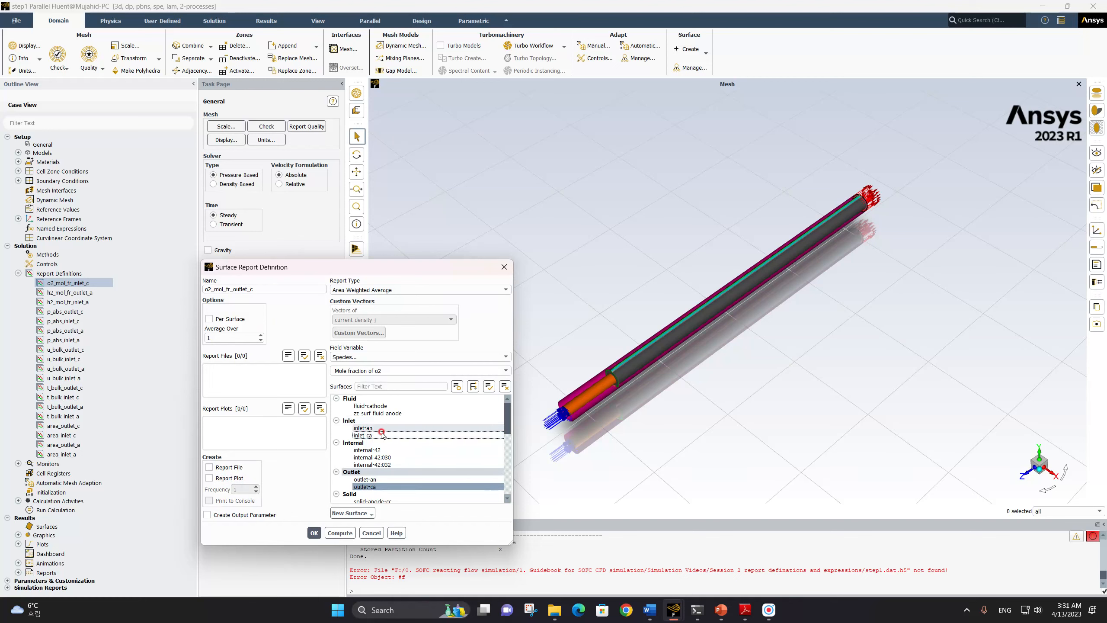
pyautogui.click(314, 532)
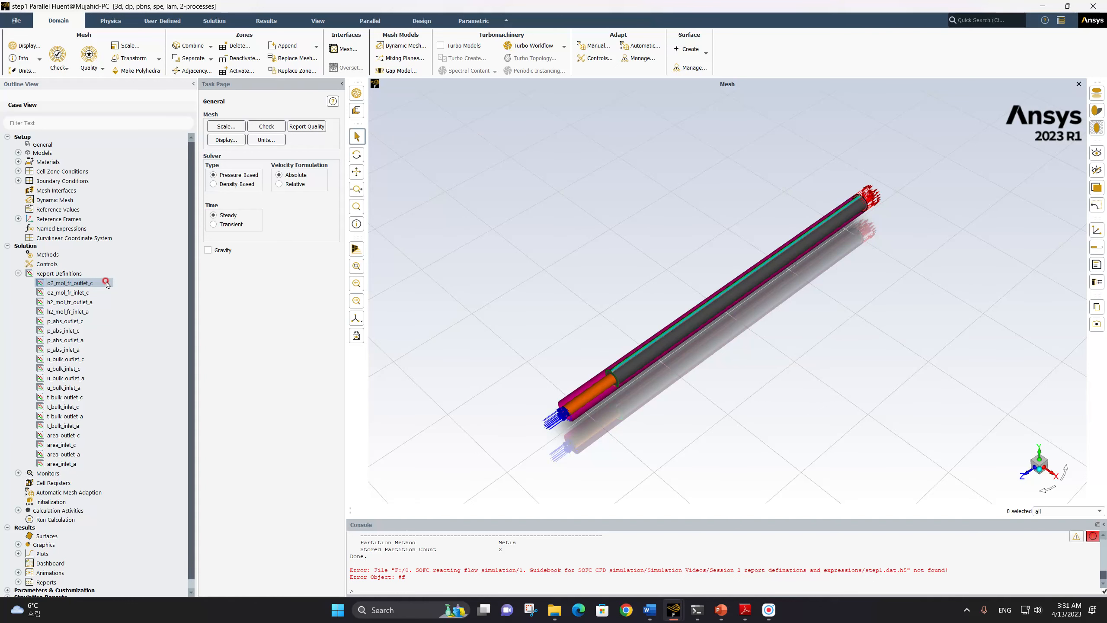
# Create a new named expression and name it fuel_utilization_mol_percentage
pyautogui.rightClick(69, 230)
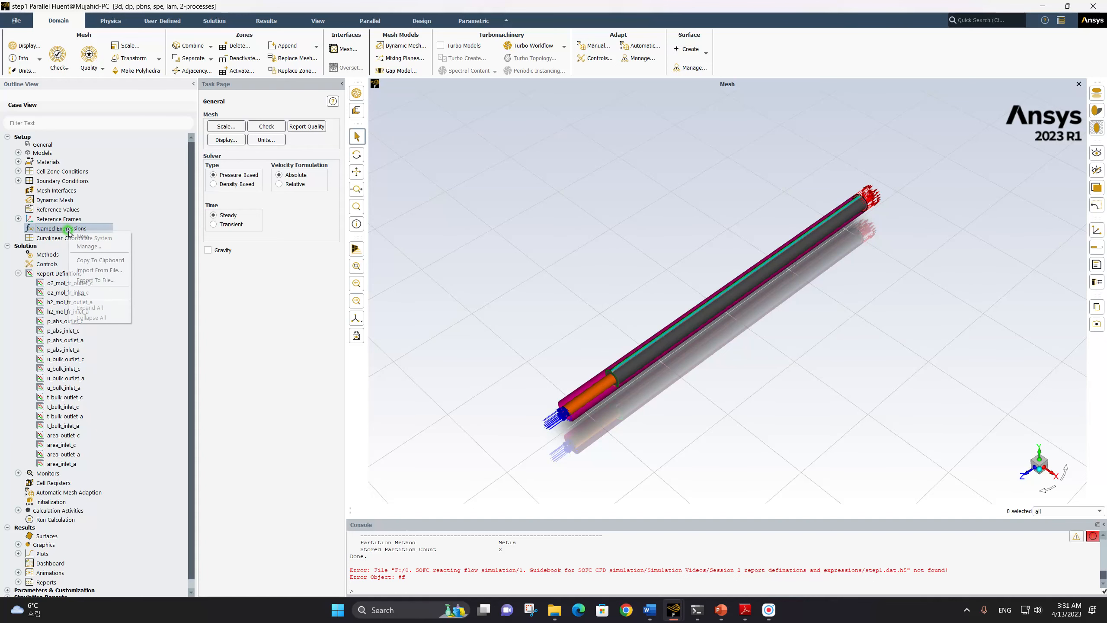
pyautogui.click(90, 237)
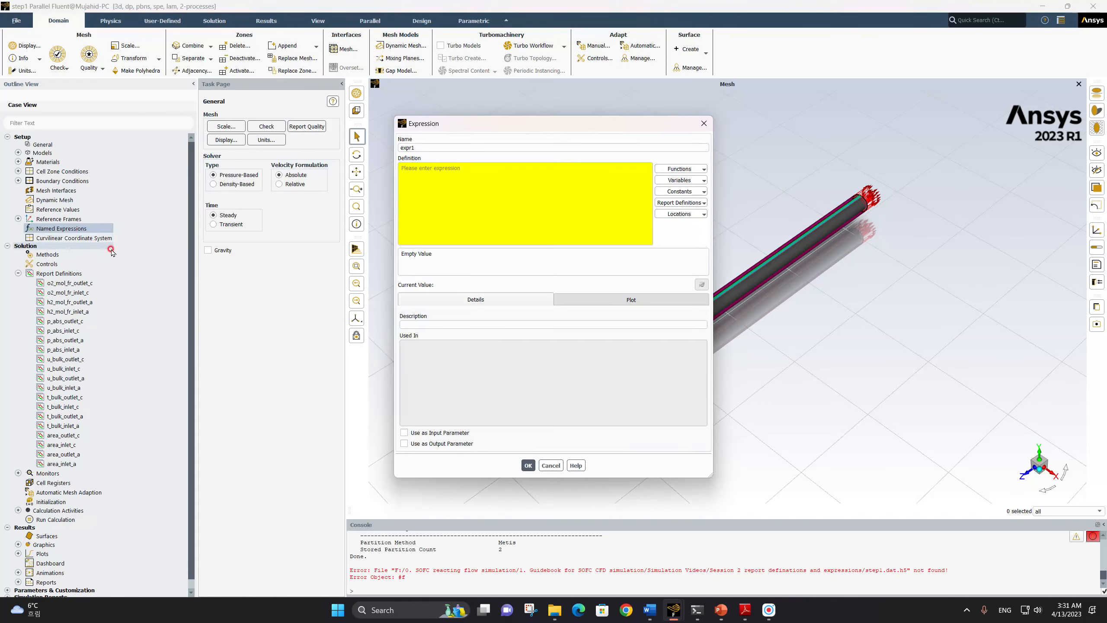
pyautogui.click(418, 145)
pyautogui.doubleClick(407, 148)
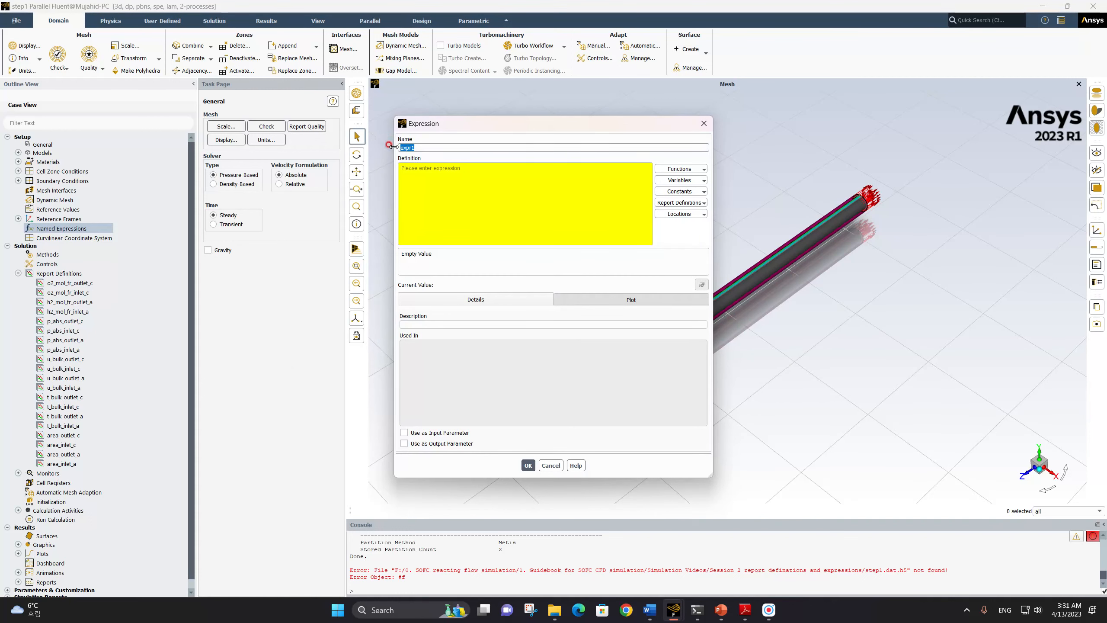
pyautogui.click(80, 356)
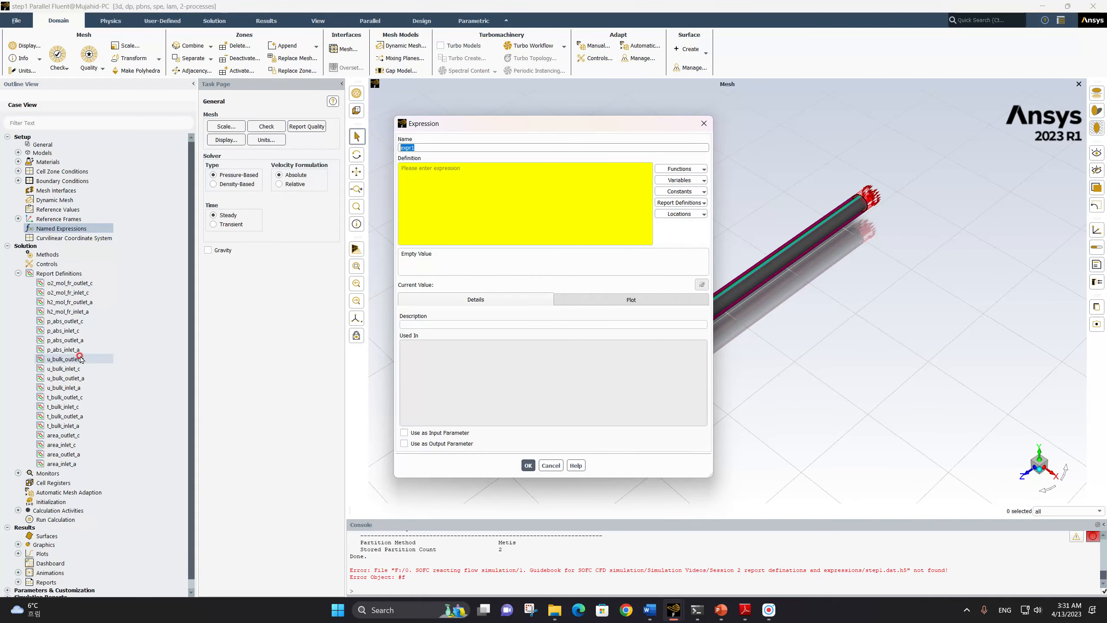
pyautogui.write('fuel_utilization_mol_percentage')
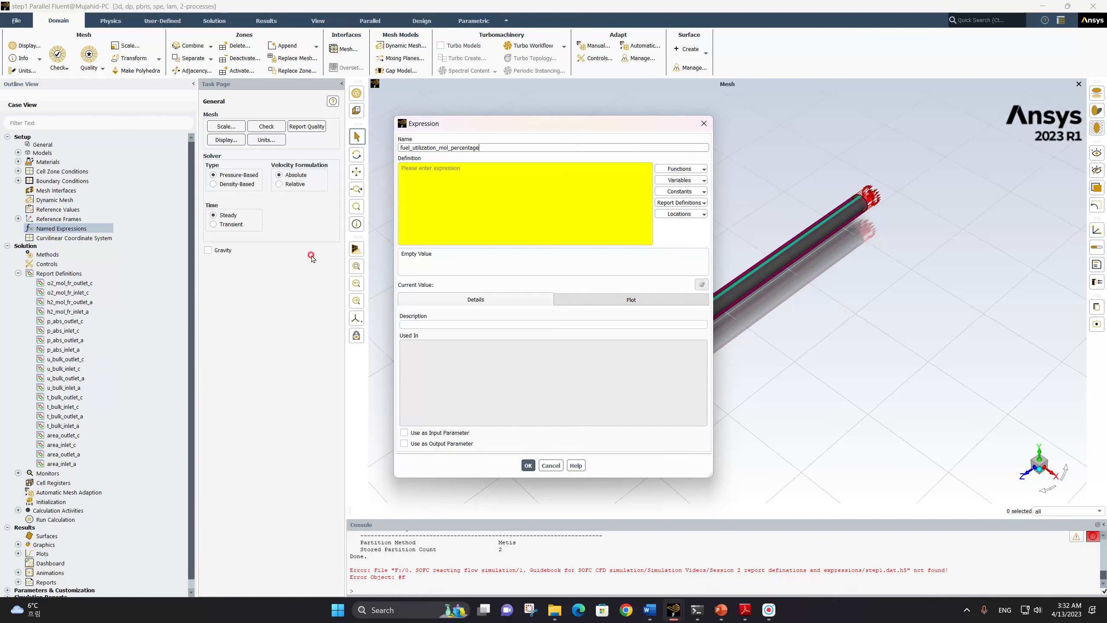
# Begin the expression definition with an opening parenthesis and the product of the report definitions u_bulk_inlet_a and area_inlet_a
pyautogui.click(457, 185)
pyautogui.click(479, 172)
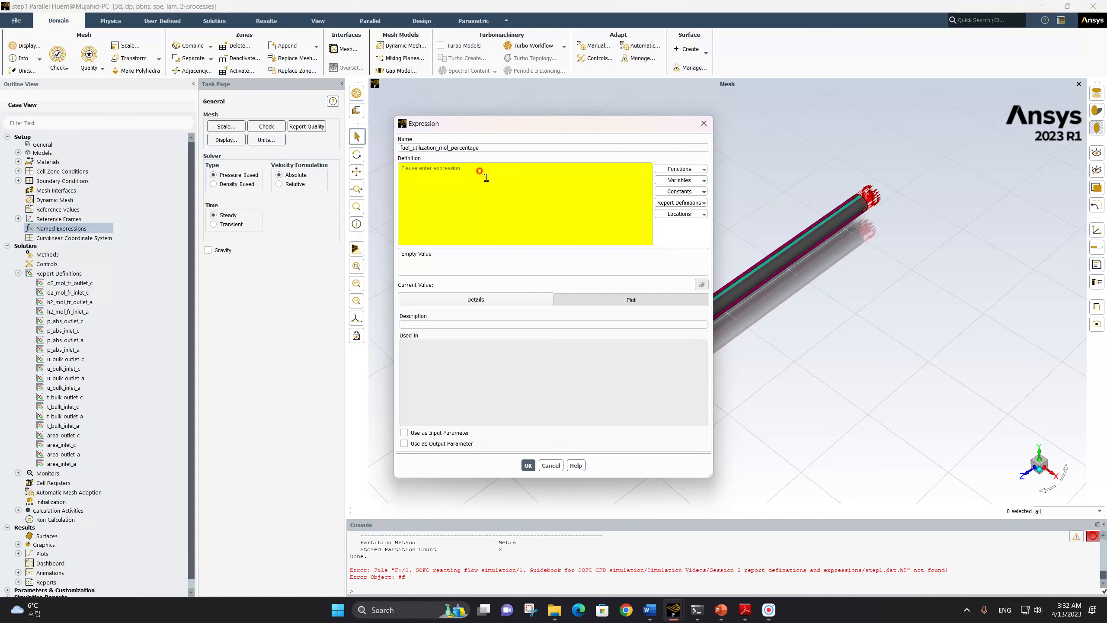
pyautogui.write('(')
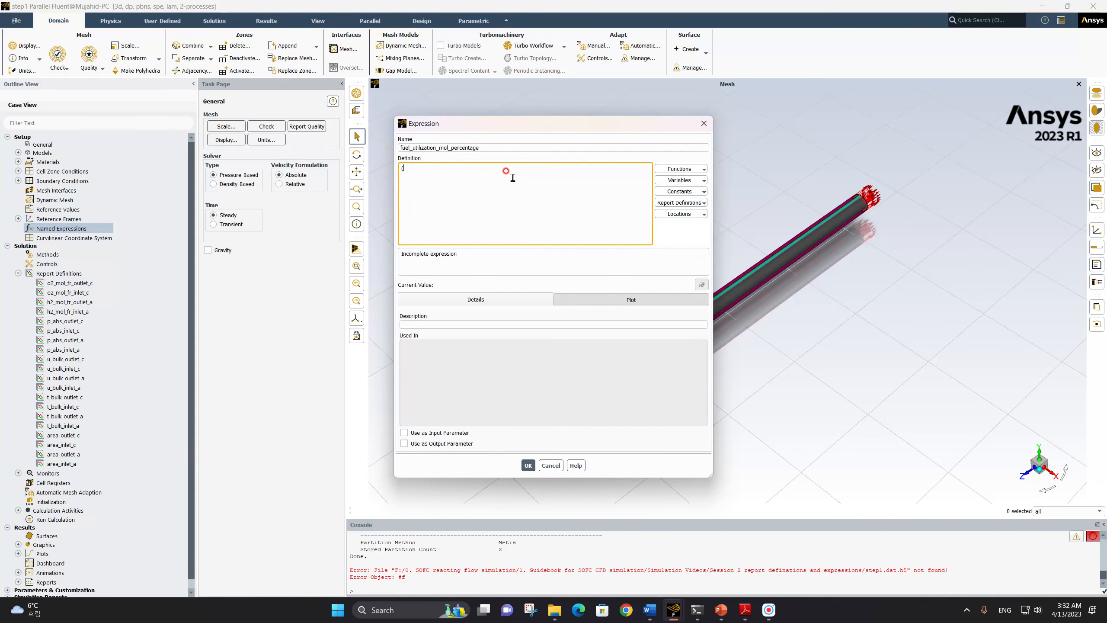
pyautogui.click(691, 203)
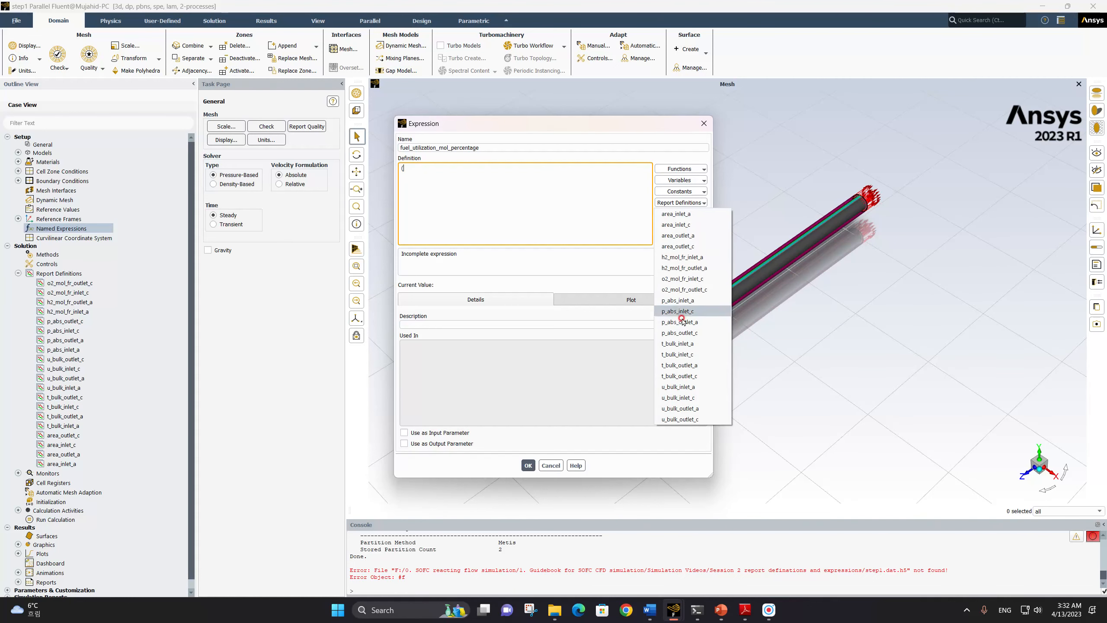
pyautogui.click(697, 388)
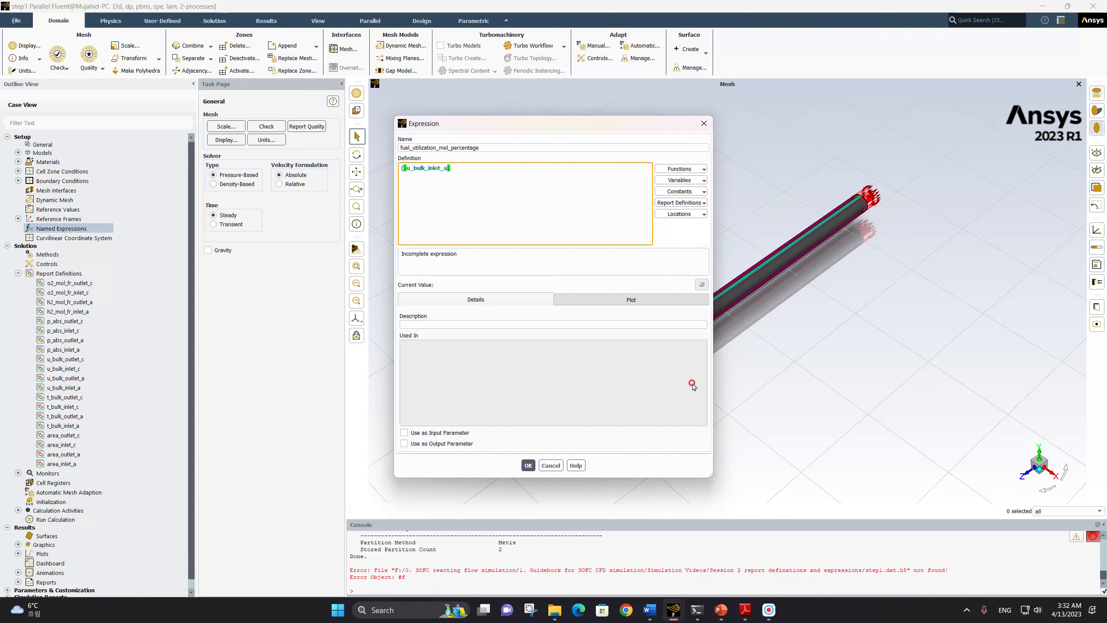
pyautogui.write('*')
pyautogui.click(690, 203)
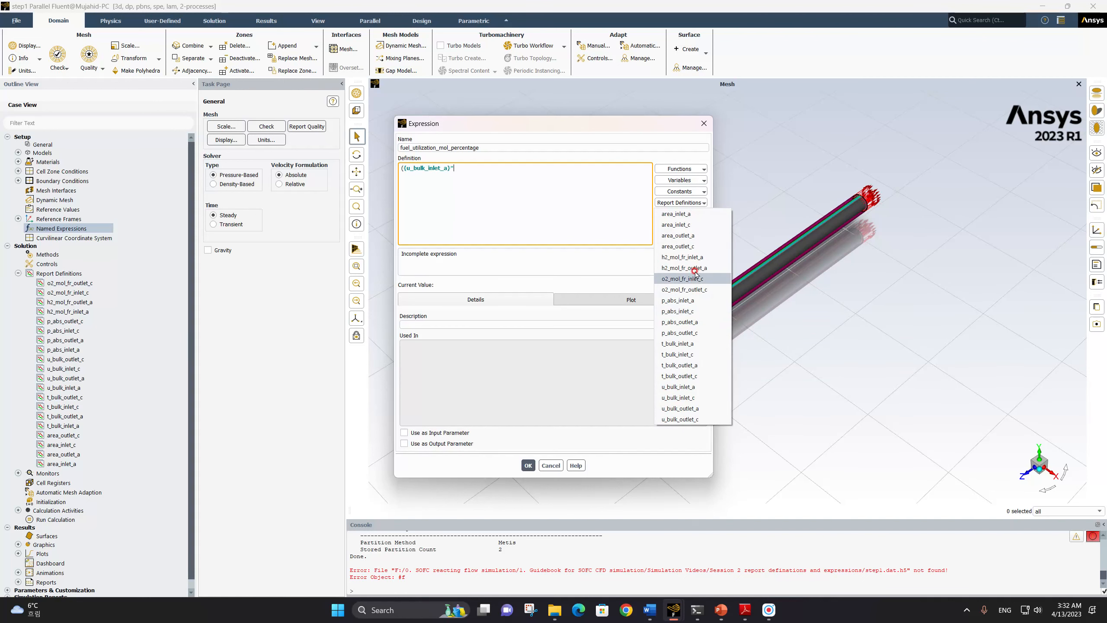
pyautogui.click(701, 214)
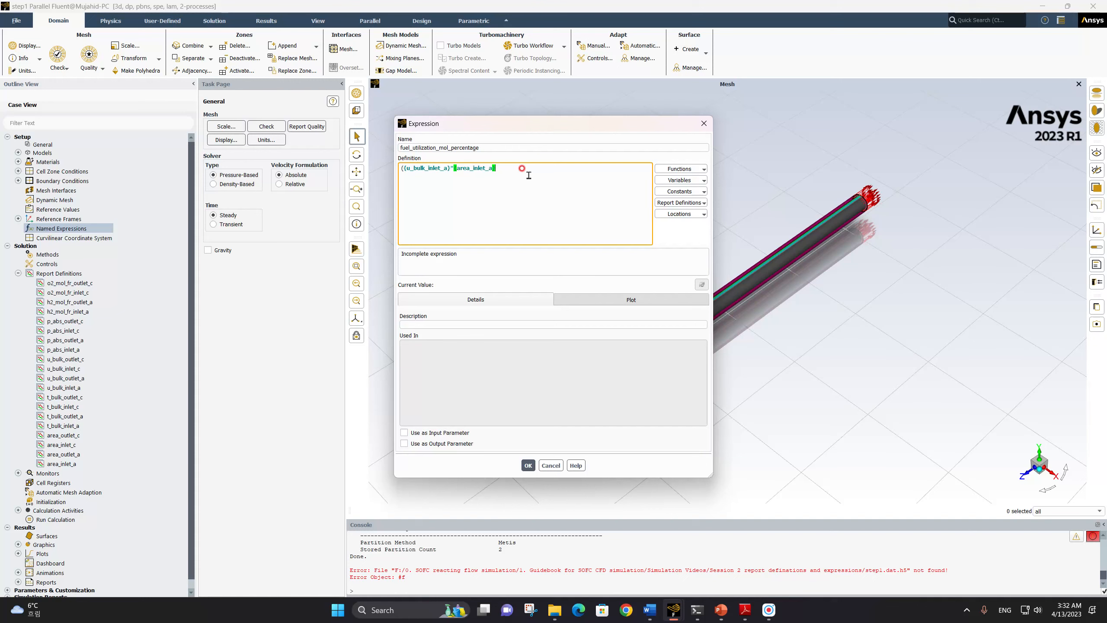
# Multiply the inlet term by the report definitions p_abs_inlet_a and h2_mol_fr_inlet_a, followed by a division sign
pyautogui.click(694, 203)
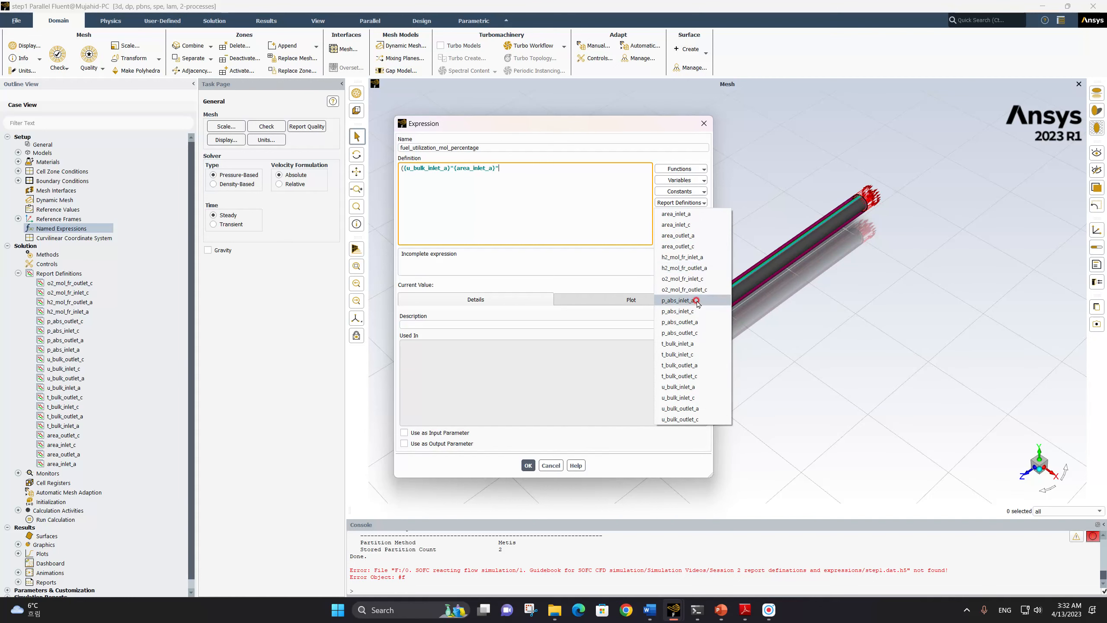
pyautogui.click(677, 300)
pyautogui.write('*')
pyautogui.click(689, 202)
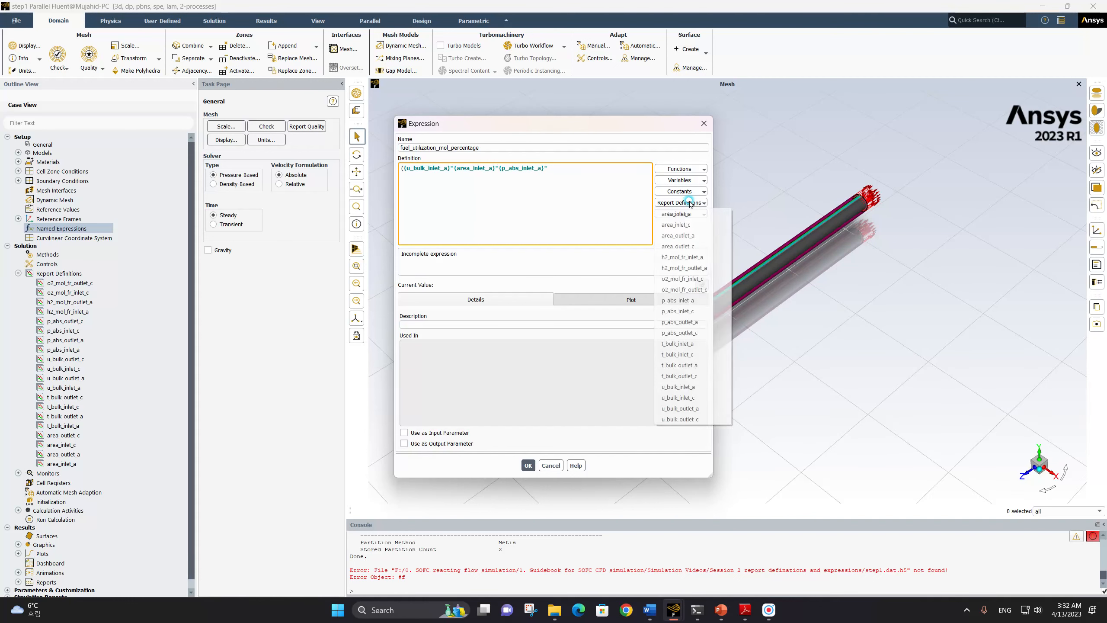
pyautogui.click(704, 258)
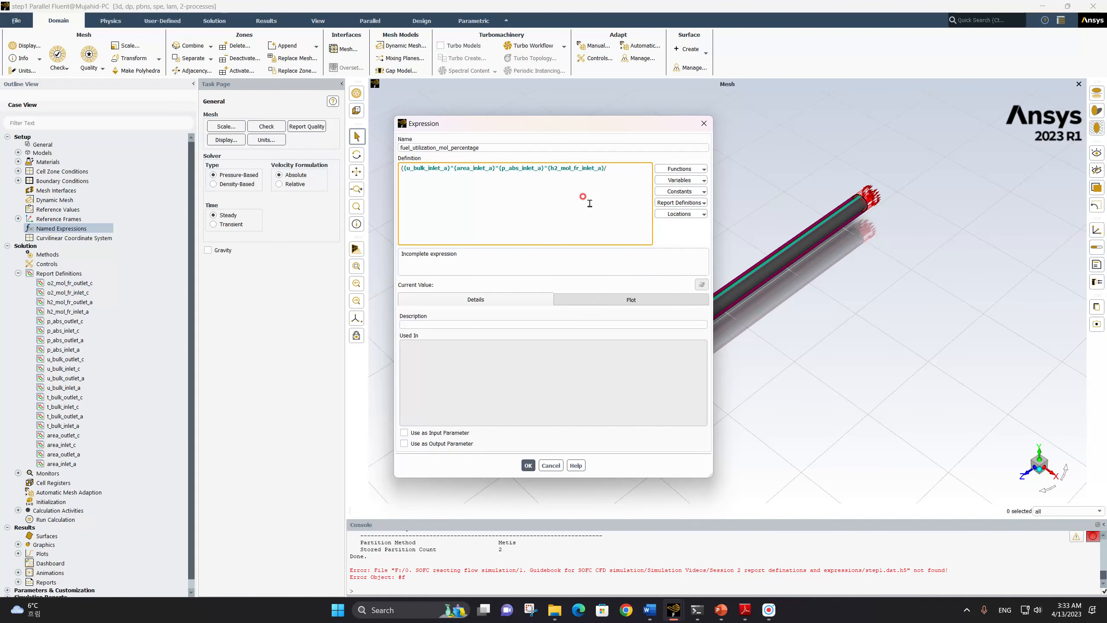
# Consult the fuel utilization equation (2) in the SOFC guidebook PDF and return to the step1 Fluent session
pyautogui.click(744, 610)
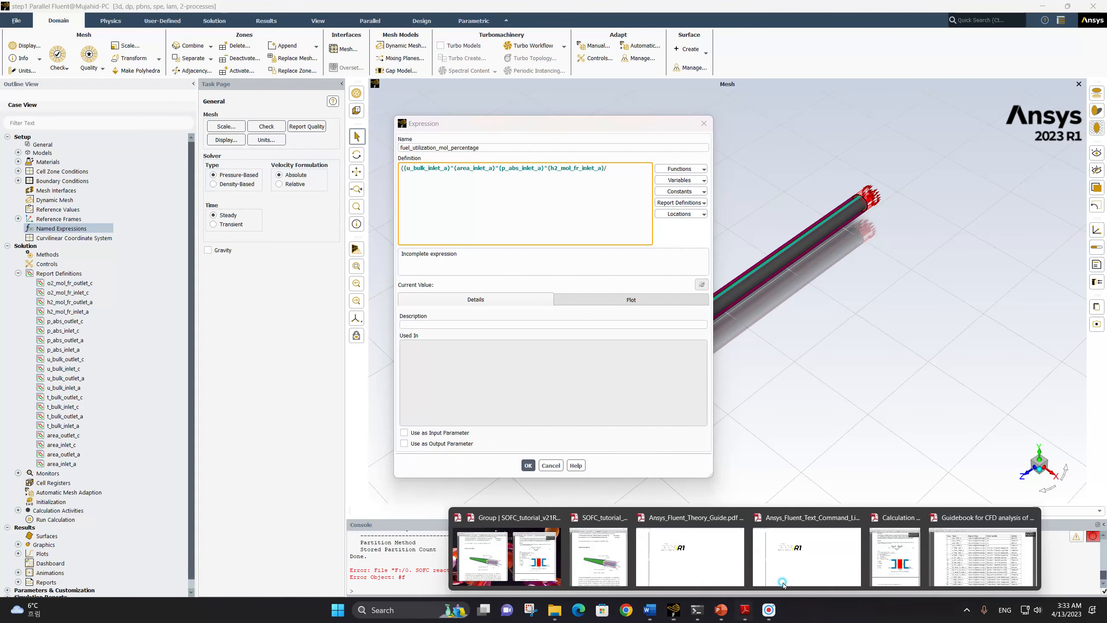
pyautogui.click(985, 558)
pyautogui.scroll(15, 597, 204)
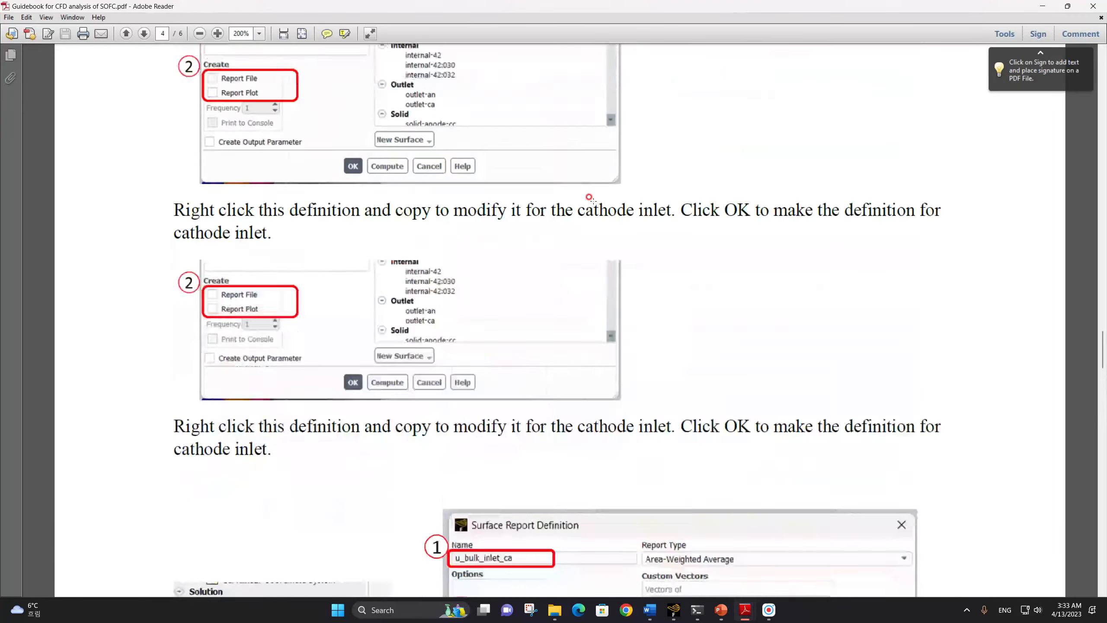
pyautogui.scroll(15, 597, 205)
pyautogui.scroll(-3, 593, 202)
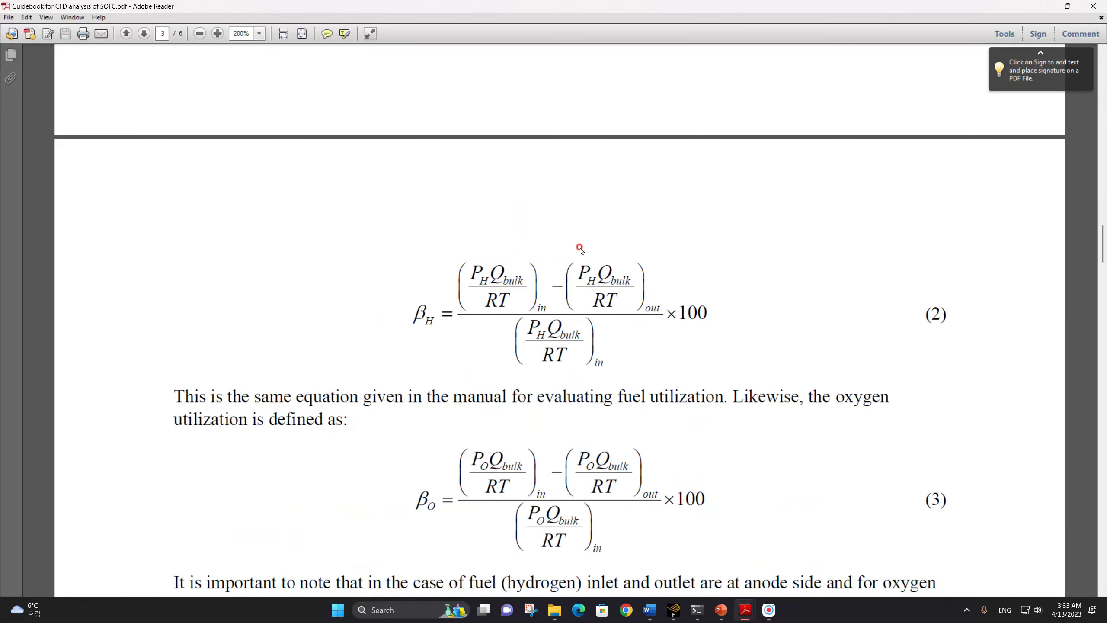
pyautogui.scroll(1, 581, 248)
pyautogui.moveTo(673, 609)
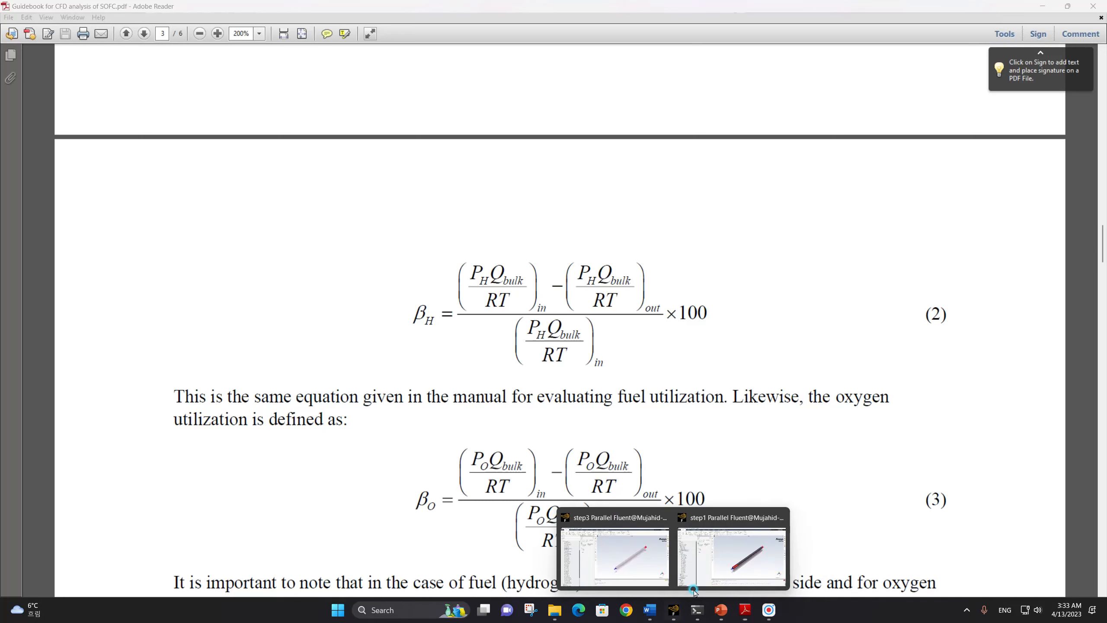
pyautogui.click(737, 554)
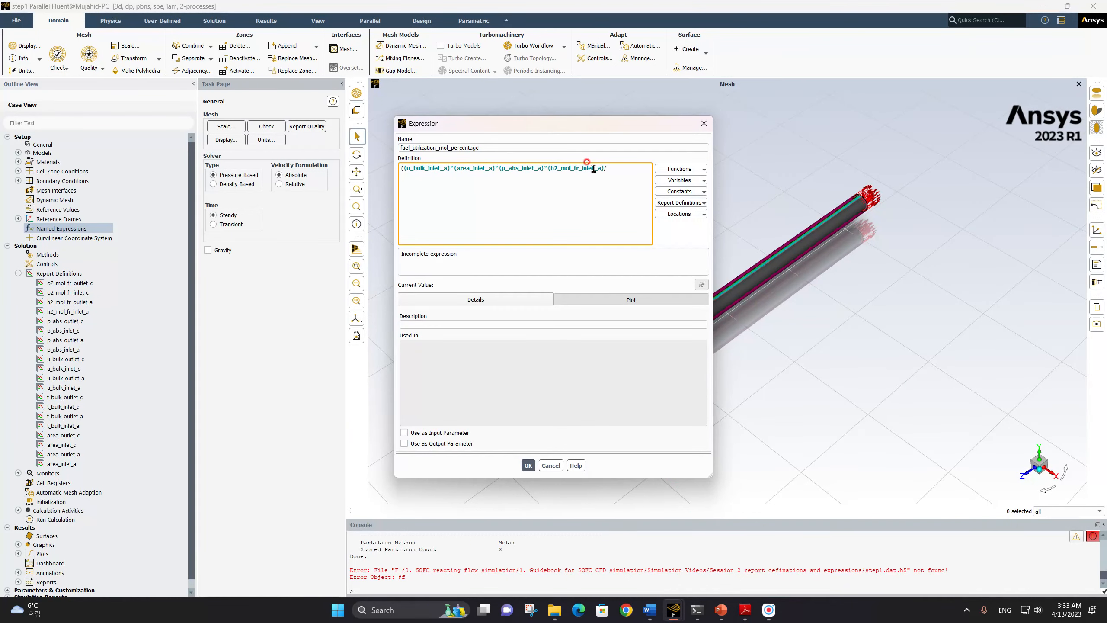
# Complete the inlet term with the report definition t_bulk_inlet_a as its divisor
pyautogui.click(674, 202)
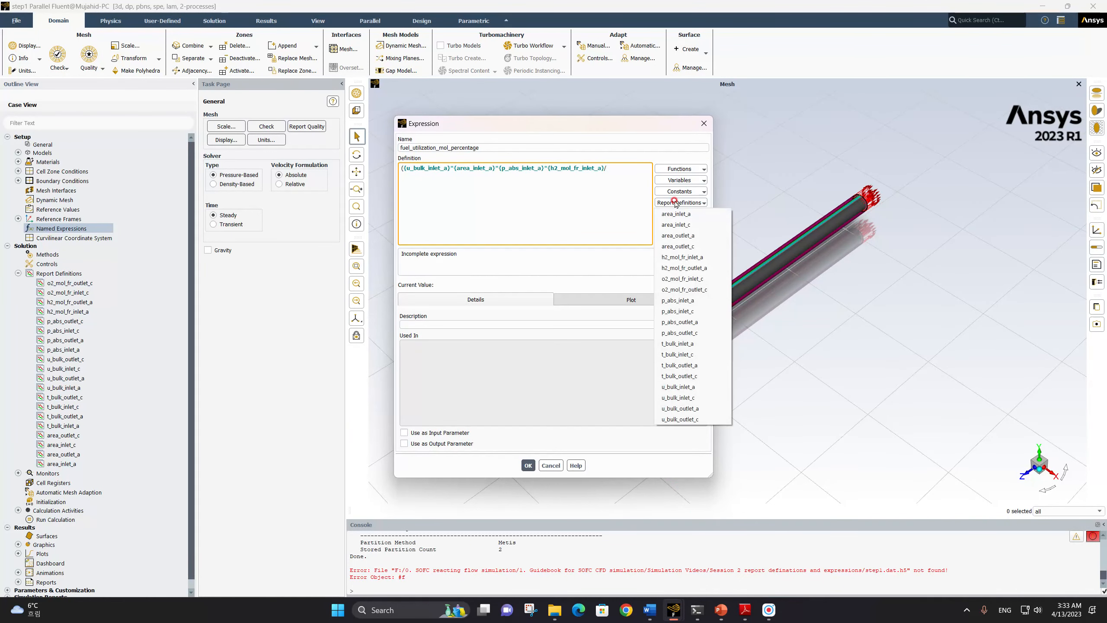
pyautogui.click(704, 344)
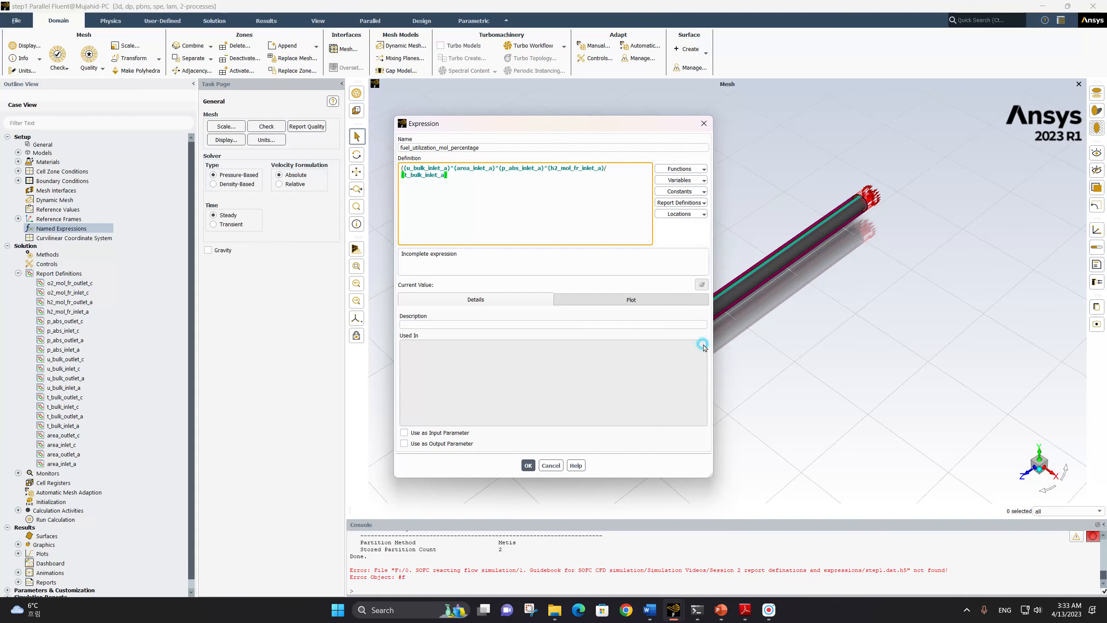
pyautogui.click(465, 189)
# Subtract an outlet term that starts with the product of u_bulk_outlet_a and area_outlet_a
pyautogui.click(696, 203)
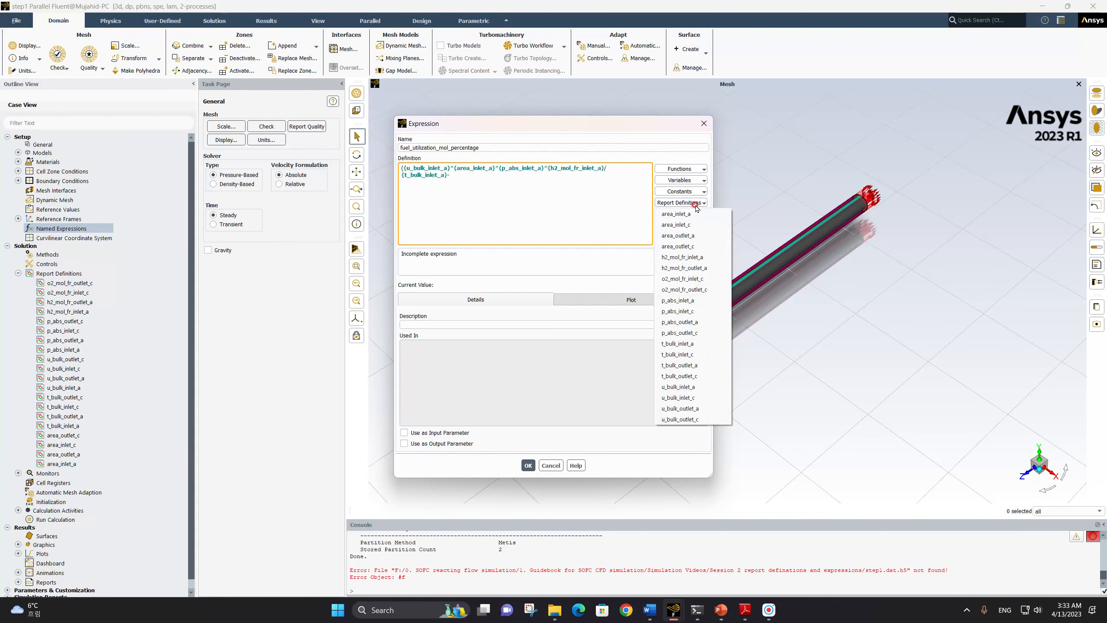
pyautogui.click(693, 408)
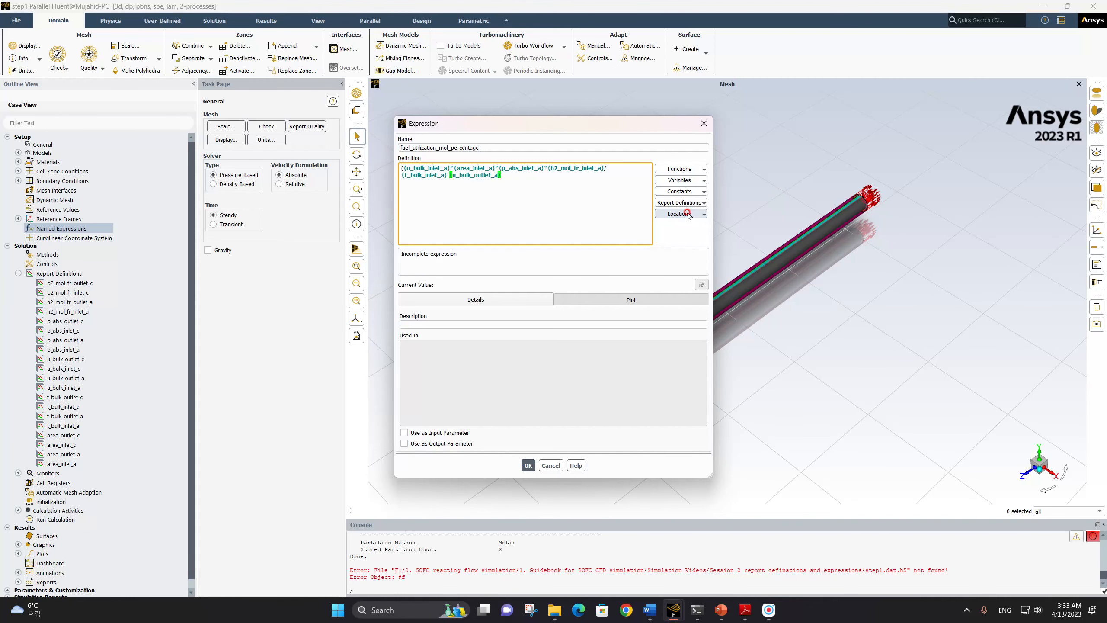
pyautogui.write('*')
pyautogui.click(696, 203)
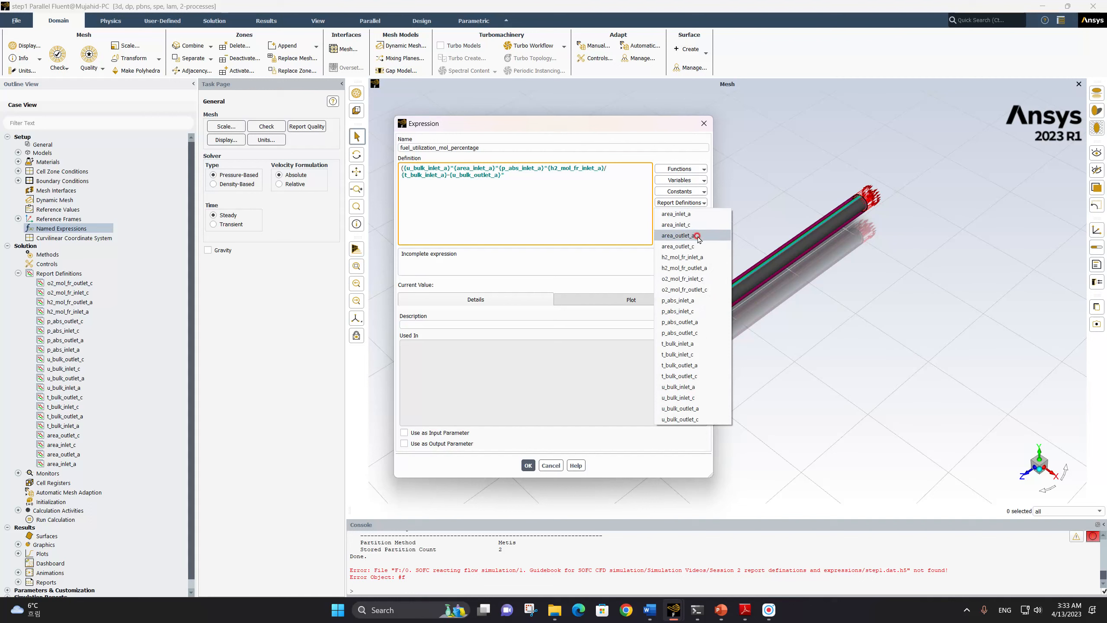
pyautogui.click(697, 236)
pyautogui.write('*')
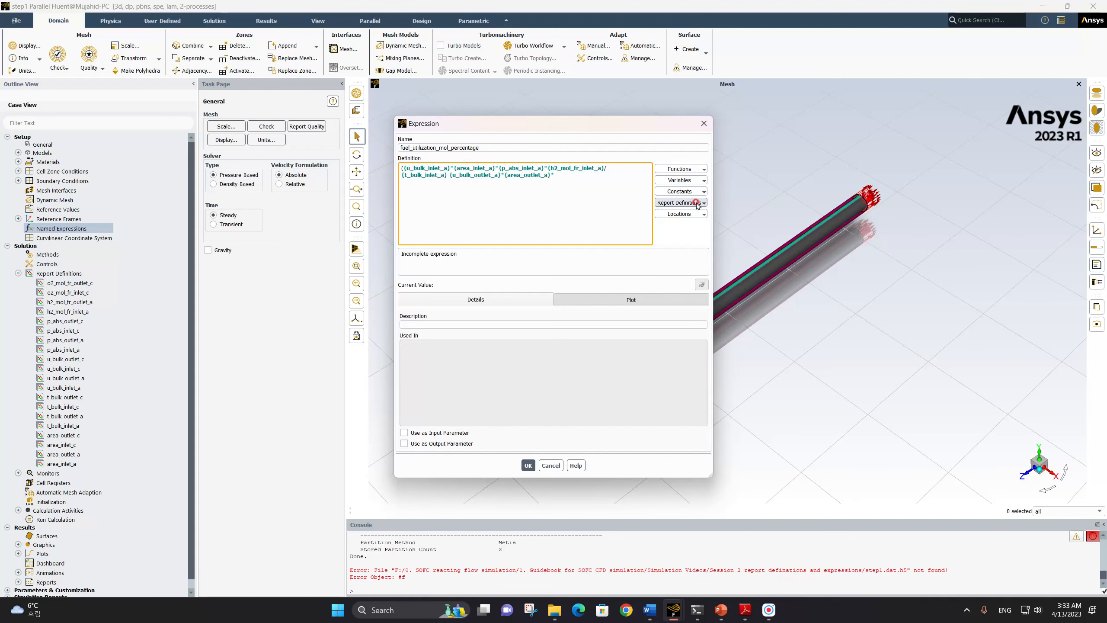
# Multiply the outlet term by p_abs_outlet_a and h2_mol_fr_outlet_a, divide it by t_bulk_outlet_a, and close the numerator's parenthesis
pyautogui.click(698, 203)
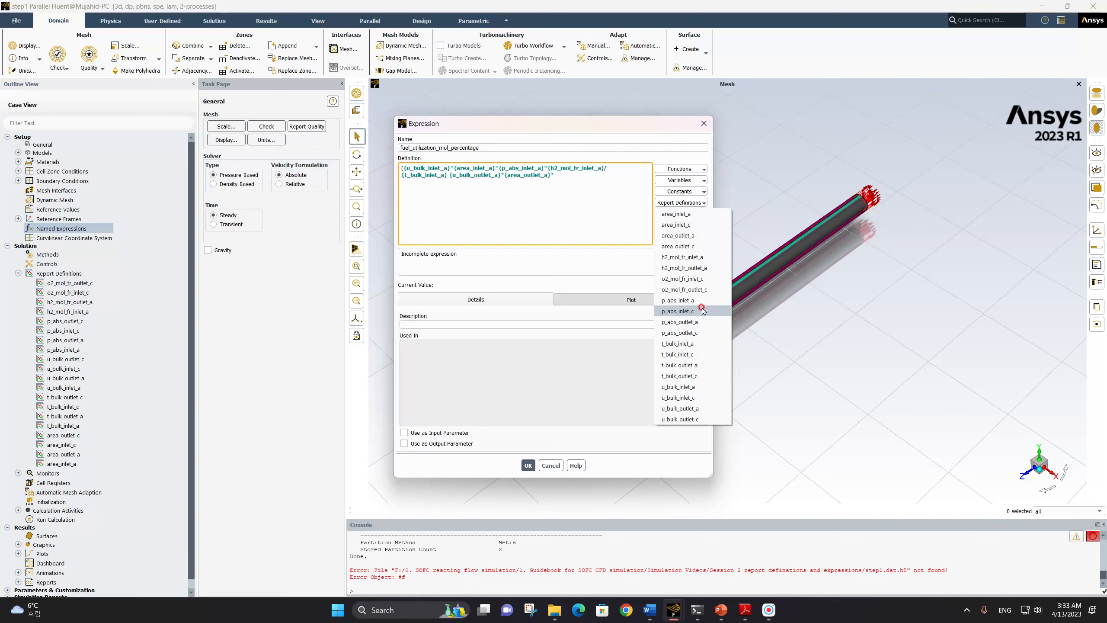
pyautogui.click(701, 322)
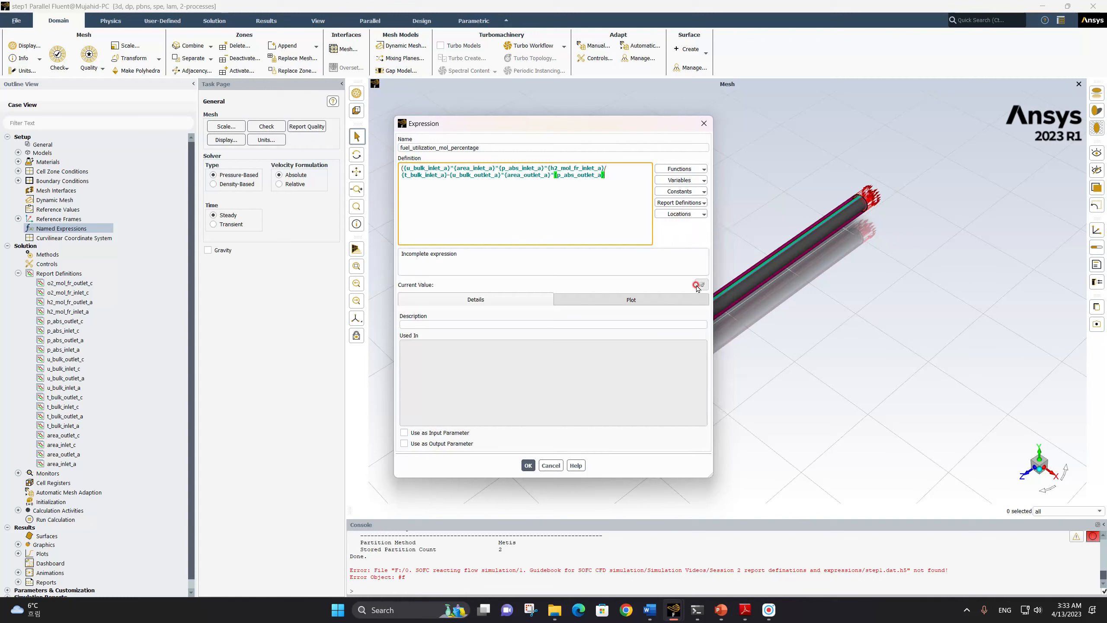
pyautogui.click(696, 203)
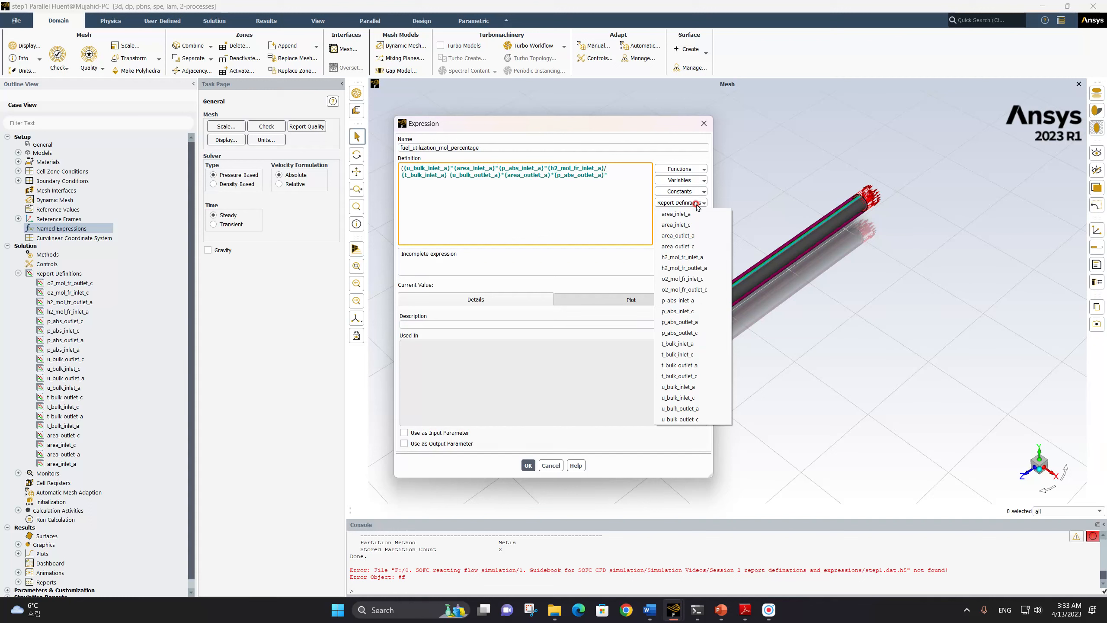
pyautogui.click(708, 268)
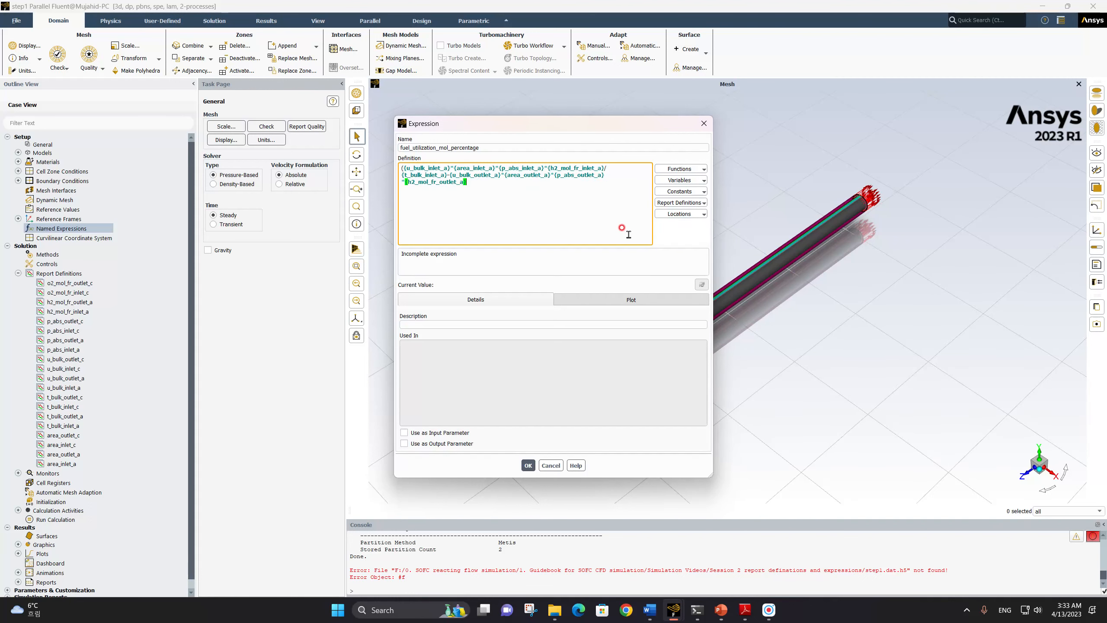
pyautogui.write('/')
pyautogui.click(685, 203)
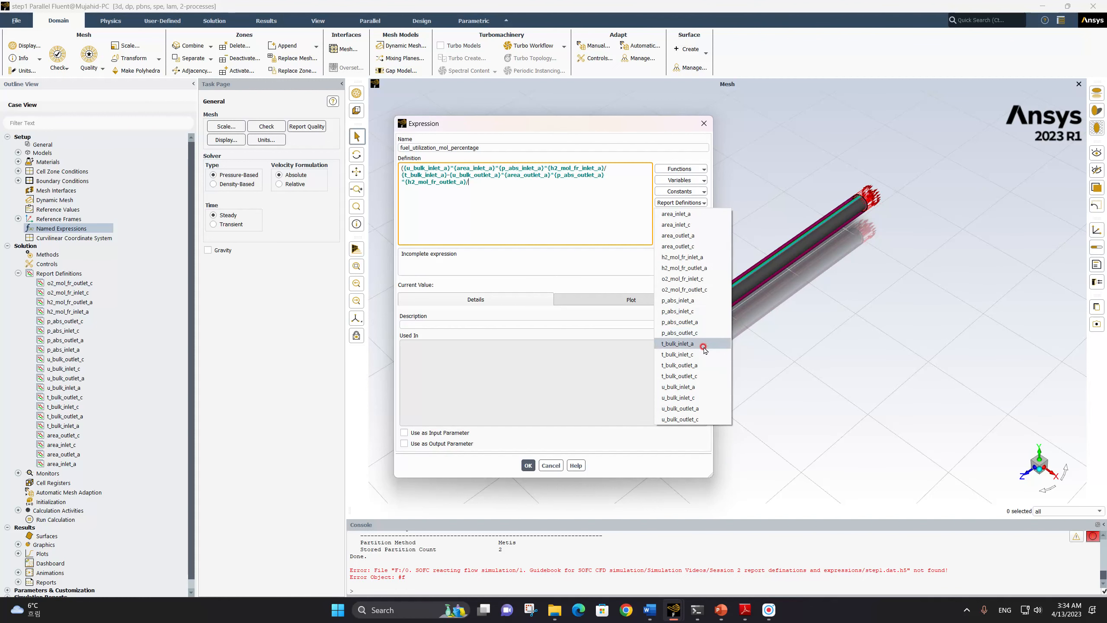
pyautogui.click(699, 365)
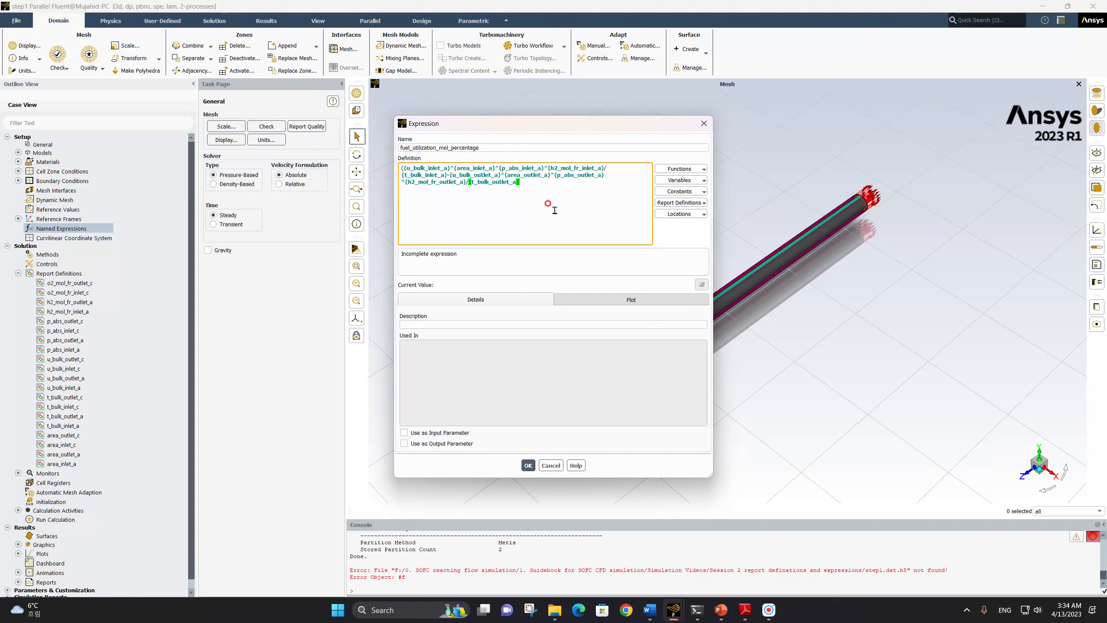
pyautogui.write(')')
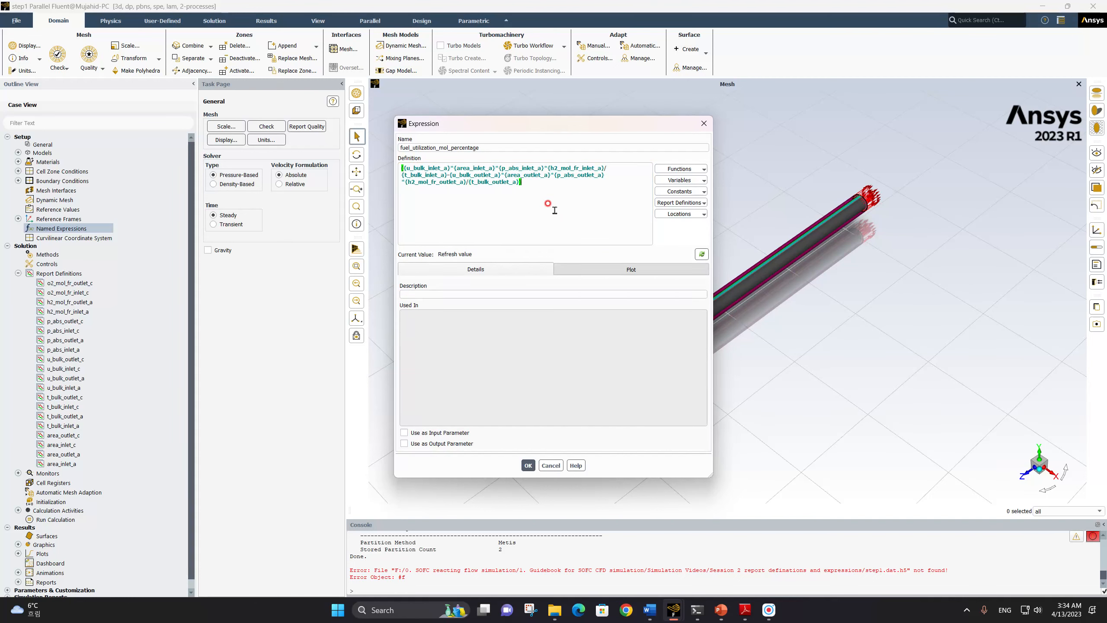
pyautogui.write('/(')
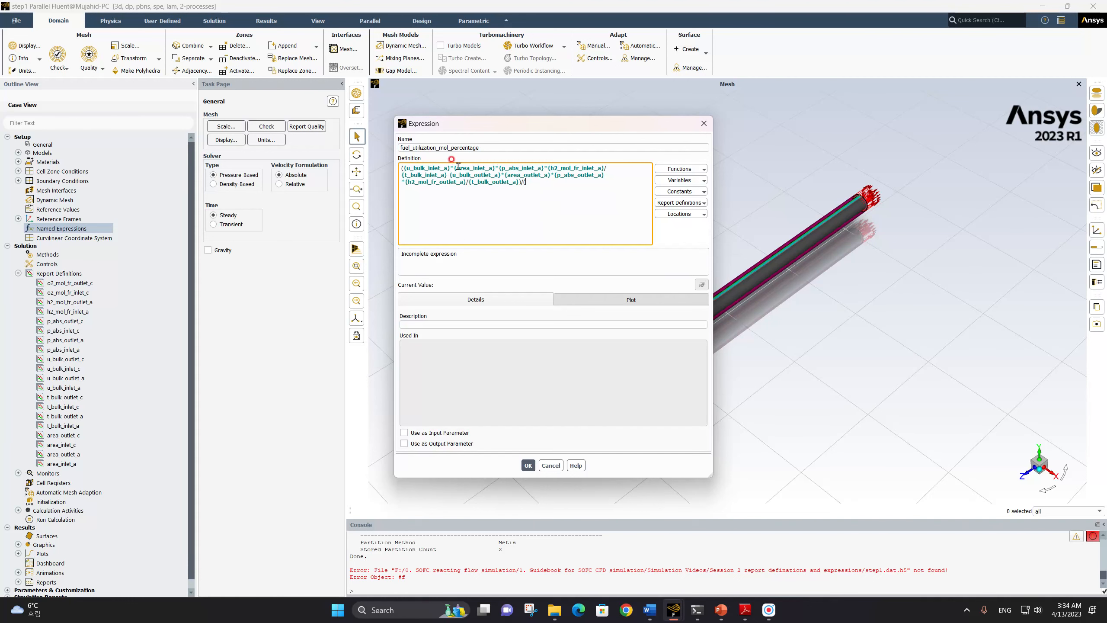
# Divide the fuel utilization numerator by a parenthesized copy of its complete inlet term, from u_bulk_inlet_a through t_bulk_inlet_a
pyautogui.moveTo(403, 168); pyautogui.dragTo(447, 176)
pyautogui.hotkey('ctrl', 'c')
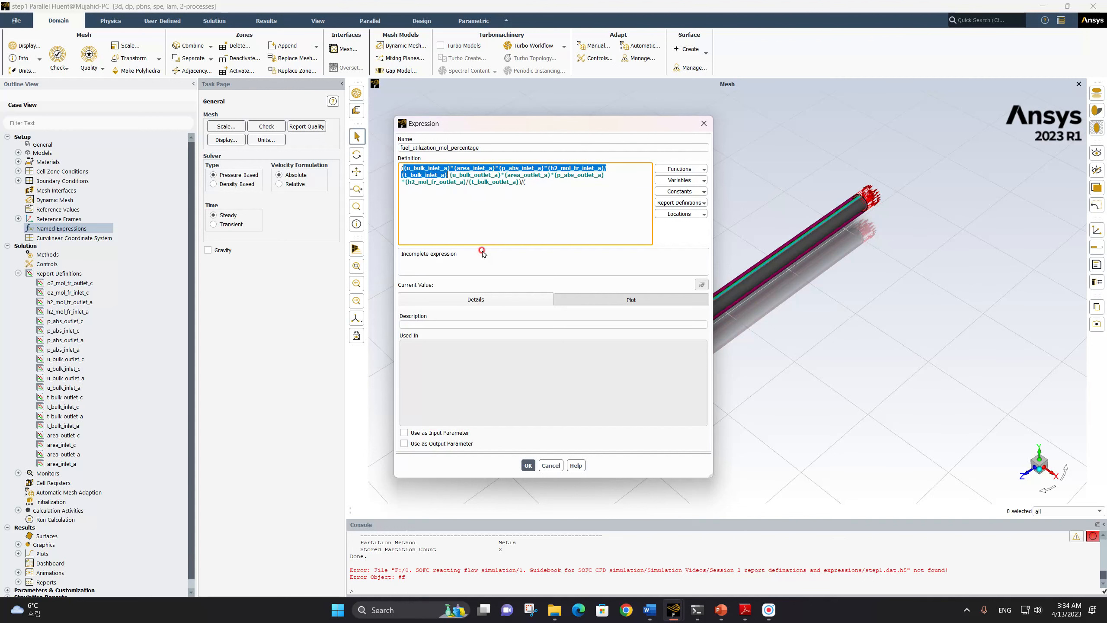
pyautogui.click(529, 185)
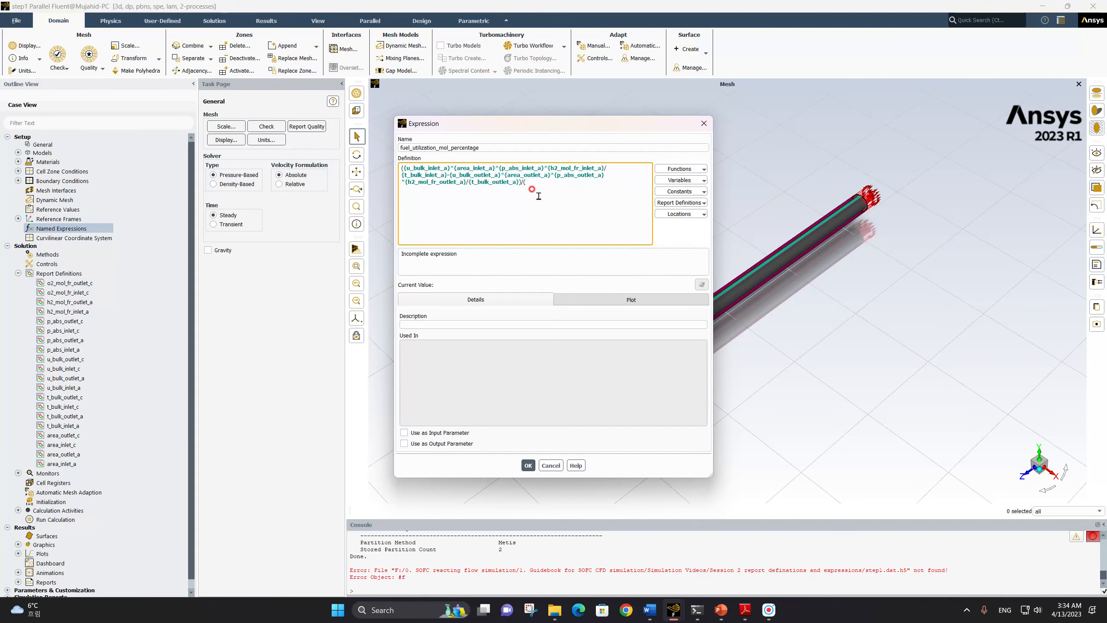
pyautogui.hotkey('ctrl', 'v')
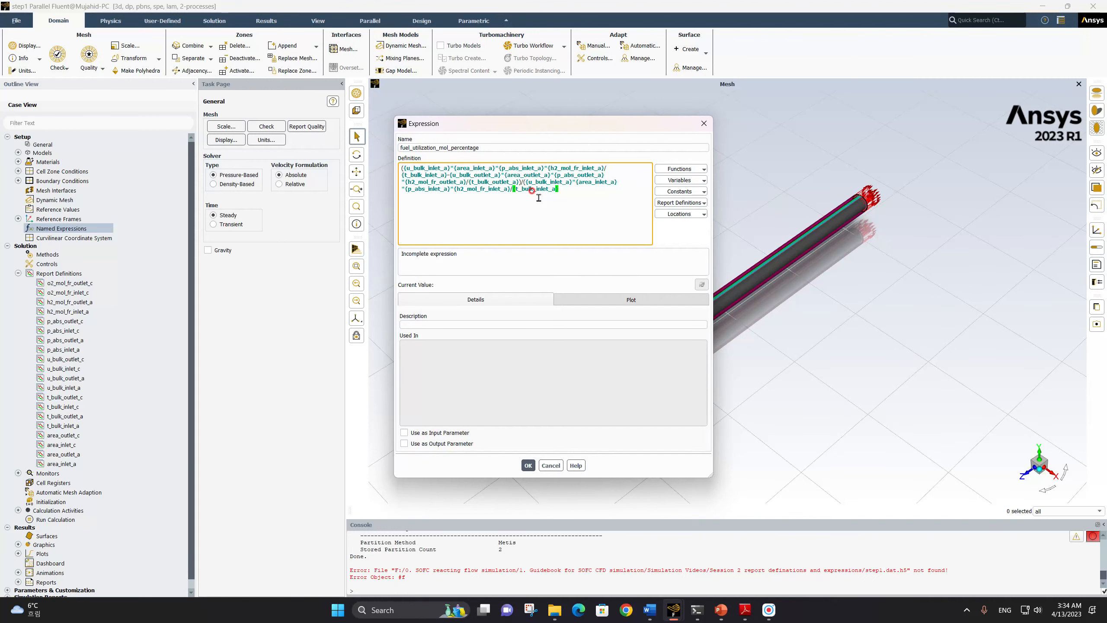
pyautogui.write(')')
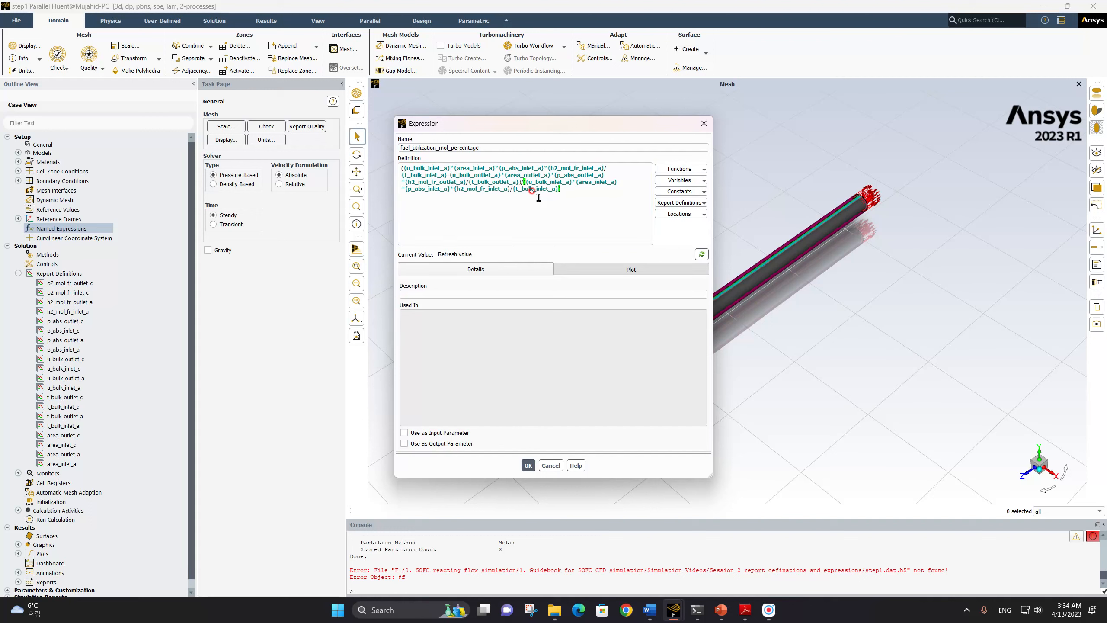
pyautogui.write('*100')
# Multiply the fuel utilization expression by 100, save it, and expand the named expressions to show it
pyautogui.click(524, 465)
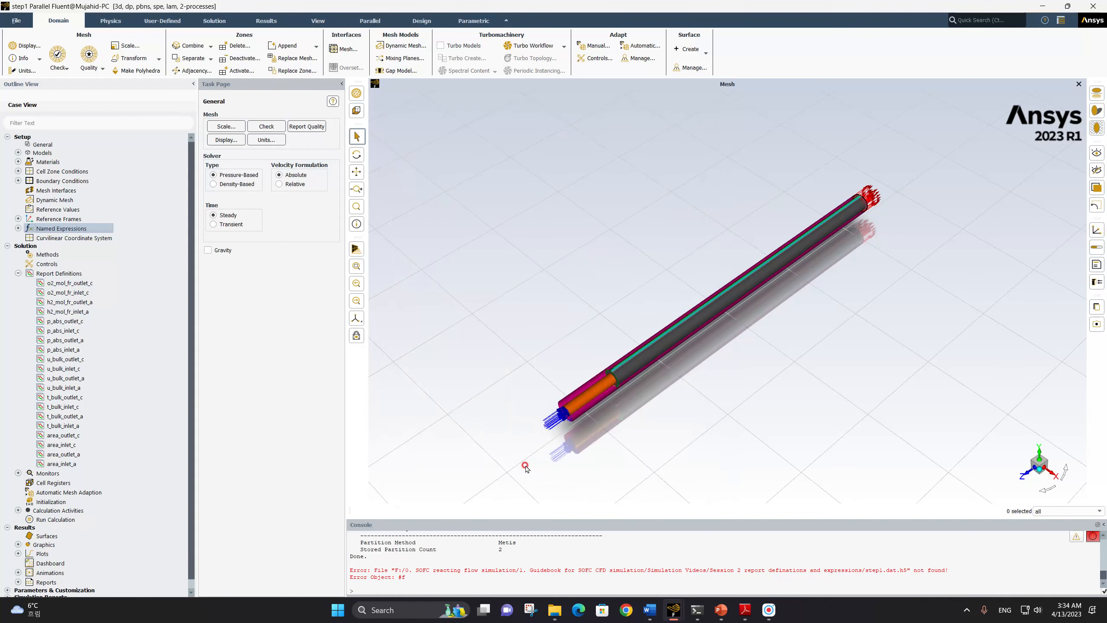
pyautogui.click(18, 228)
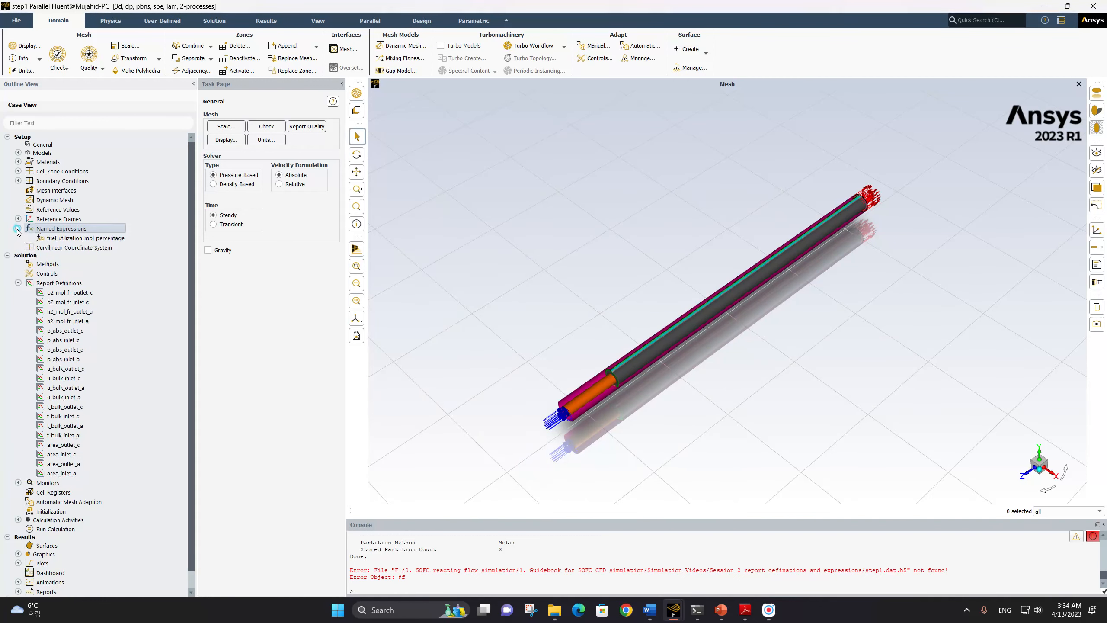
pyautogui.click(87, 239)
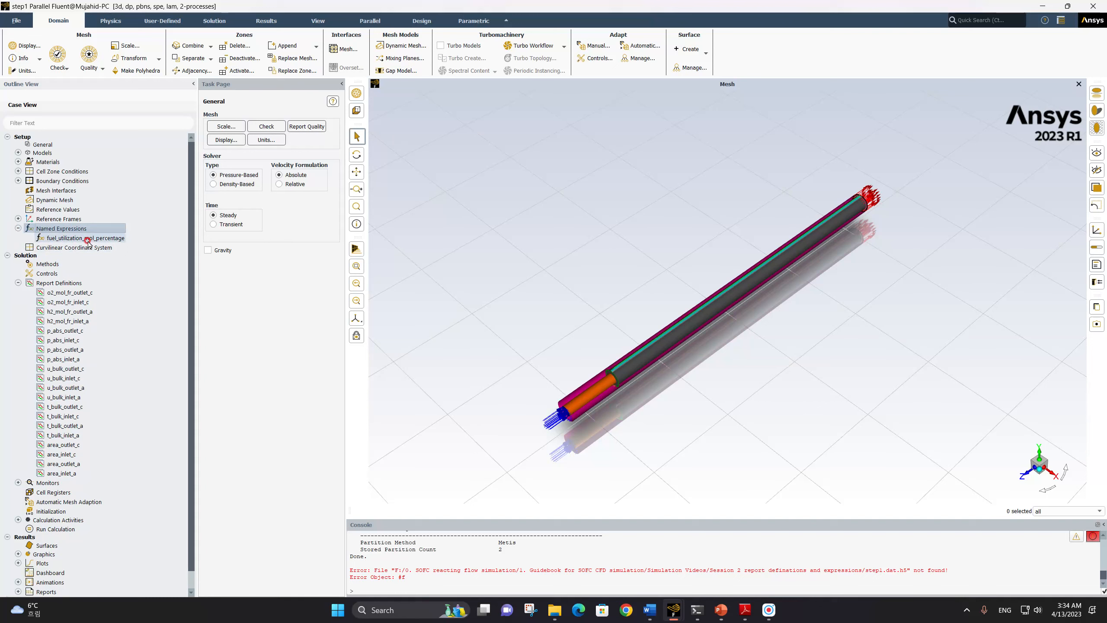
pyautogui.moveTo(87, 240)
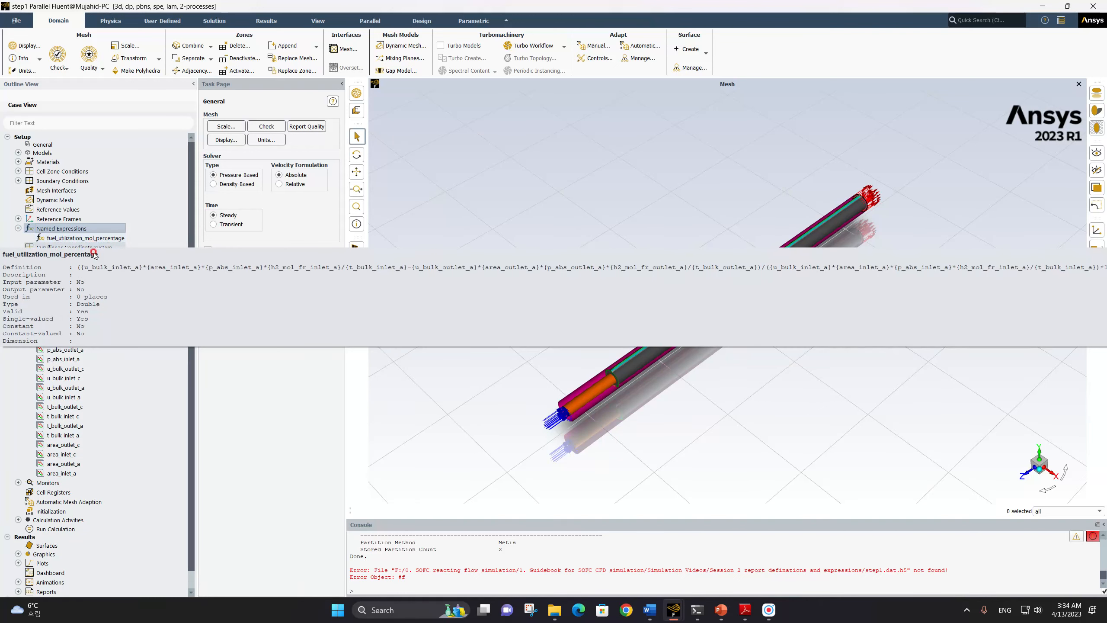
# Create a new named expression called oxygen_utilization_mol_percentage
pyautogui.rightClick(70, 231)
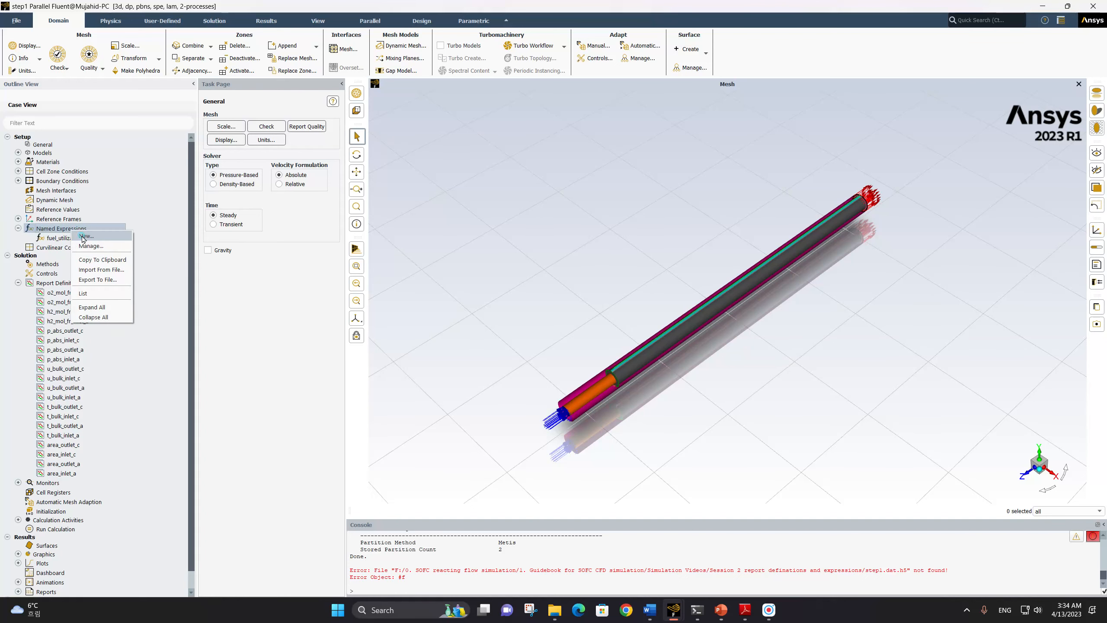
pyautogui.click(83, 236)
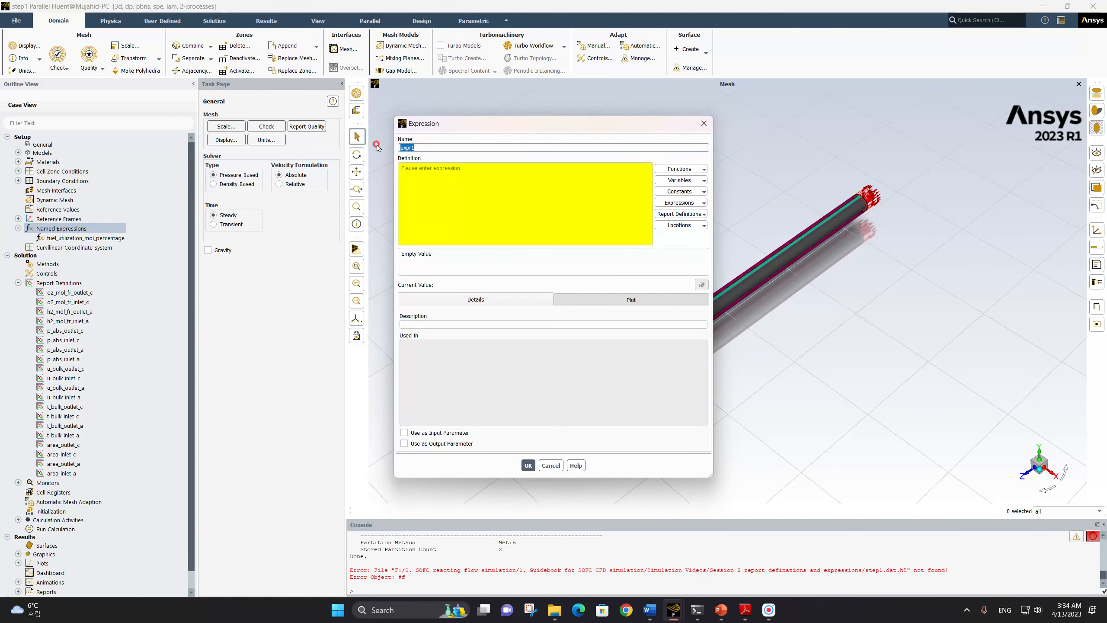
pyautogui.write('O')
pyautogui.write('xygen_utilization_mol_percentage')
pyautogui.click(428, 172)
# Open a parenthesis in the definition and start the inlet term with the product of u_bulk_inlet_c and area_inlet_c
pyautogui.write('(')
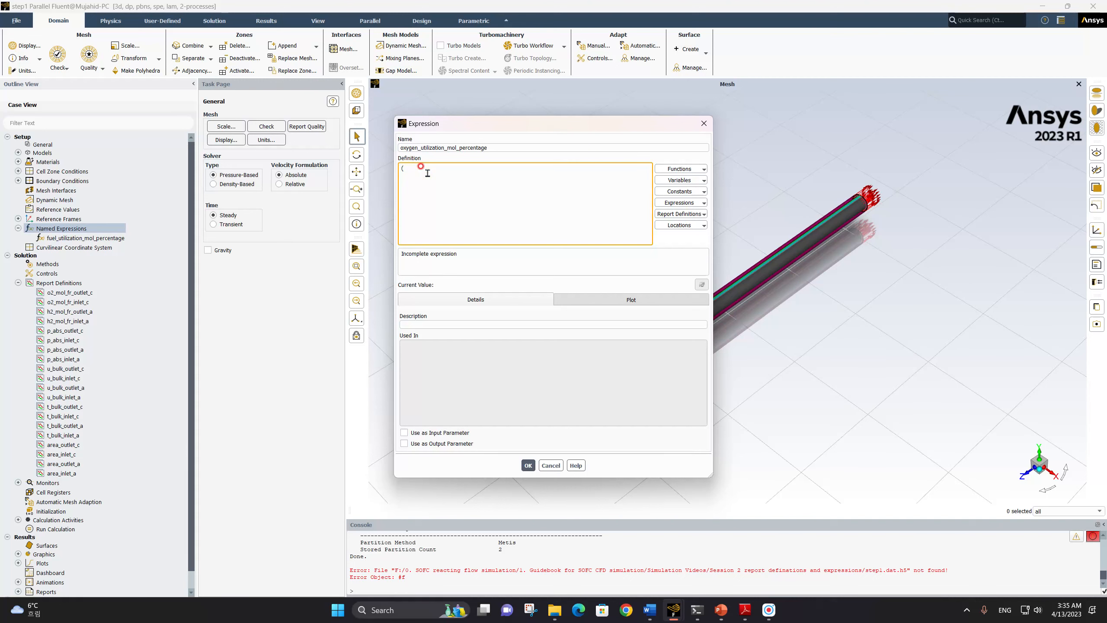
pyautogui.click(676, 214)
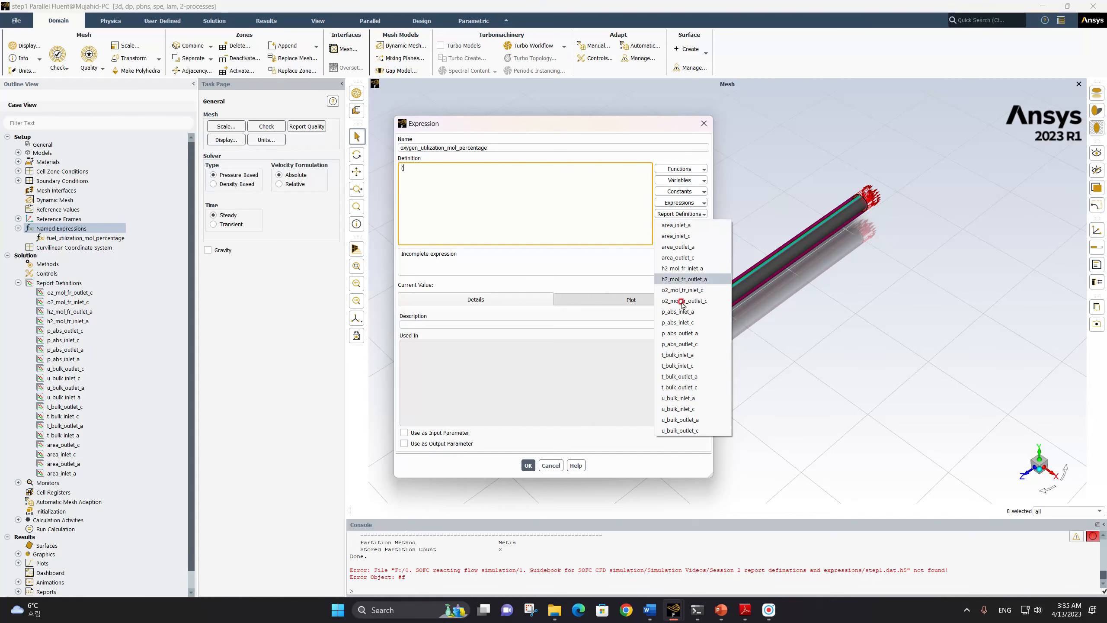
pyautogui.click(702, 409)
pyautogui.write('*')
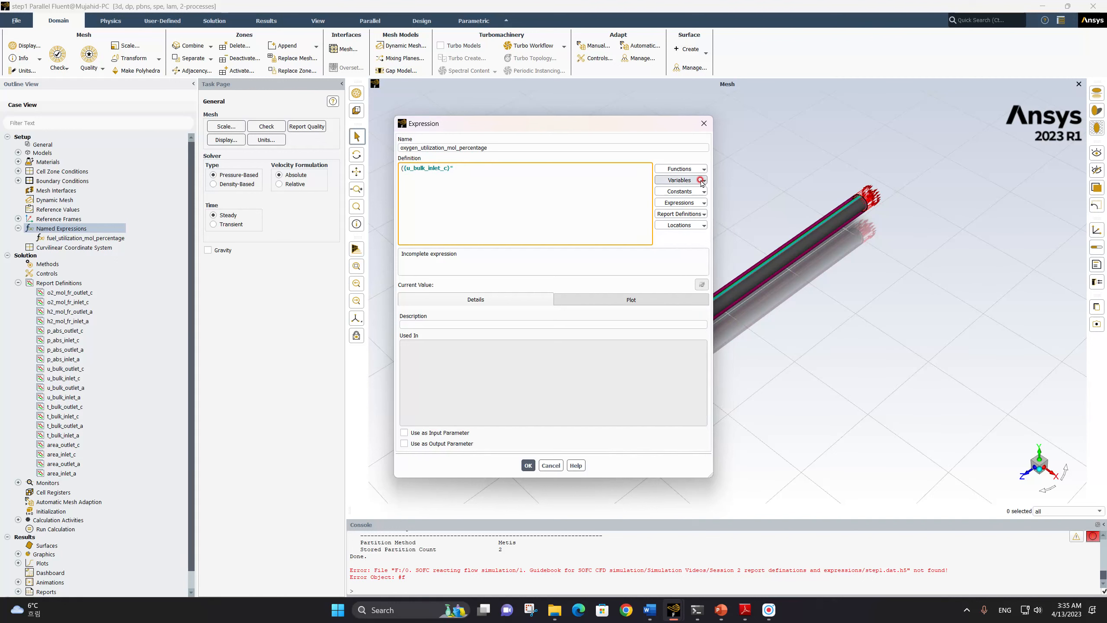
pyautogui.click(700, 213)
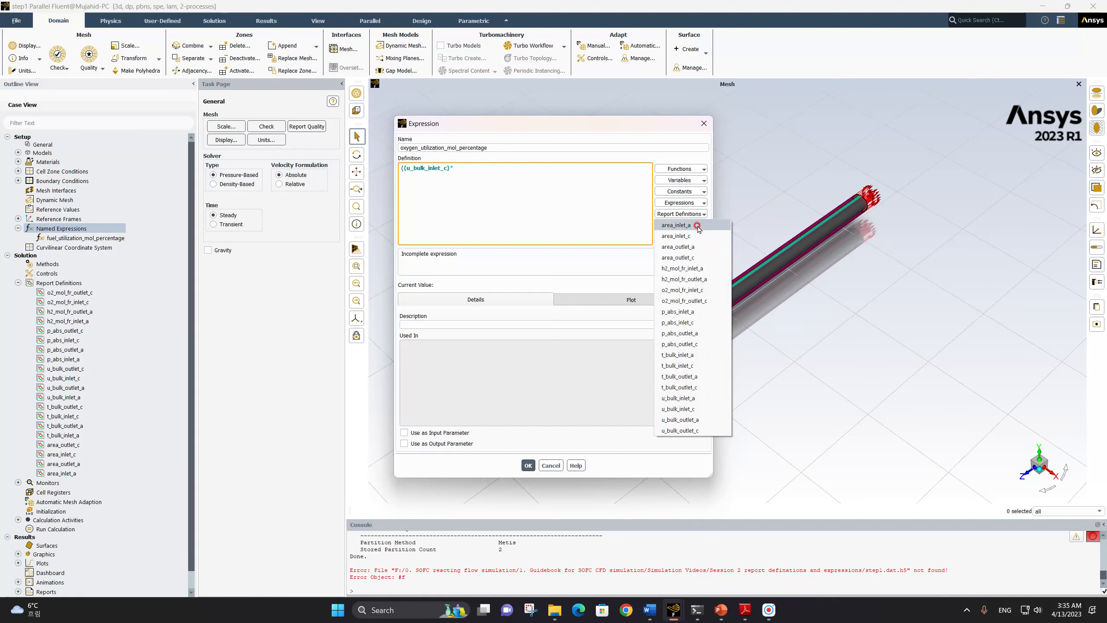
pyautogui.click(696, 236)
pyautogui.write('*')
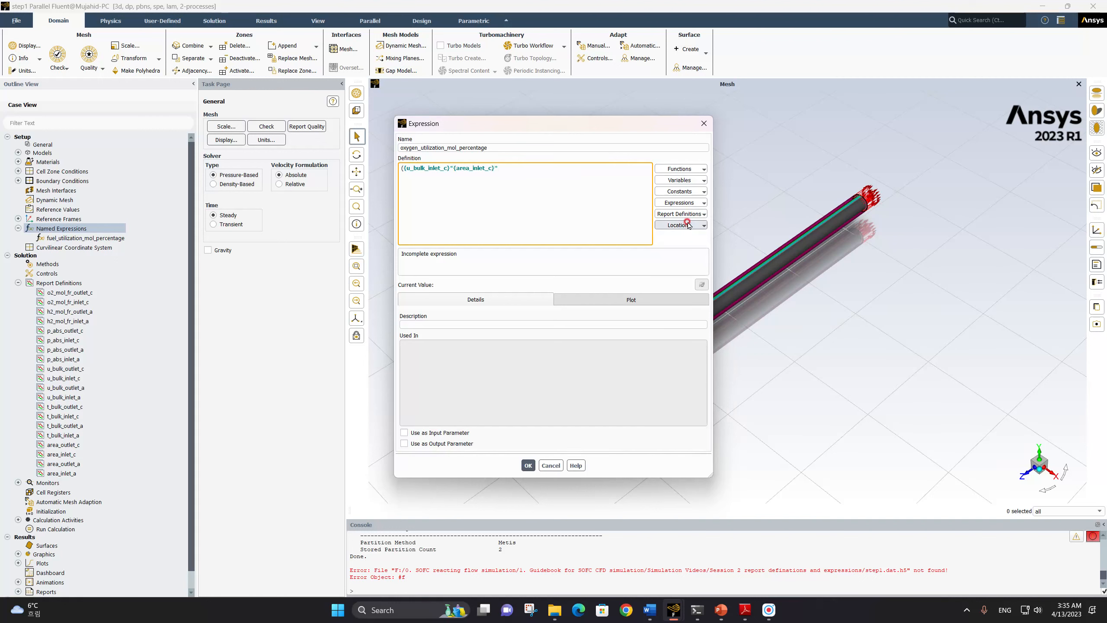
# Multiply the inlet term by p_abs_inlet_c and o2_mol_fr_inlet_c, and divide it by t_bulk_inlet_c
pyautogui.click(696, 214)
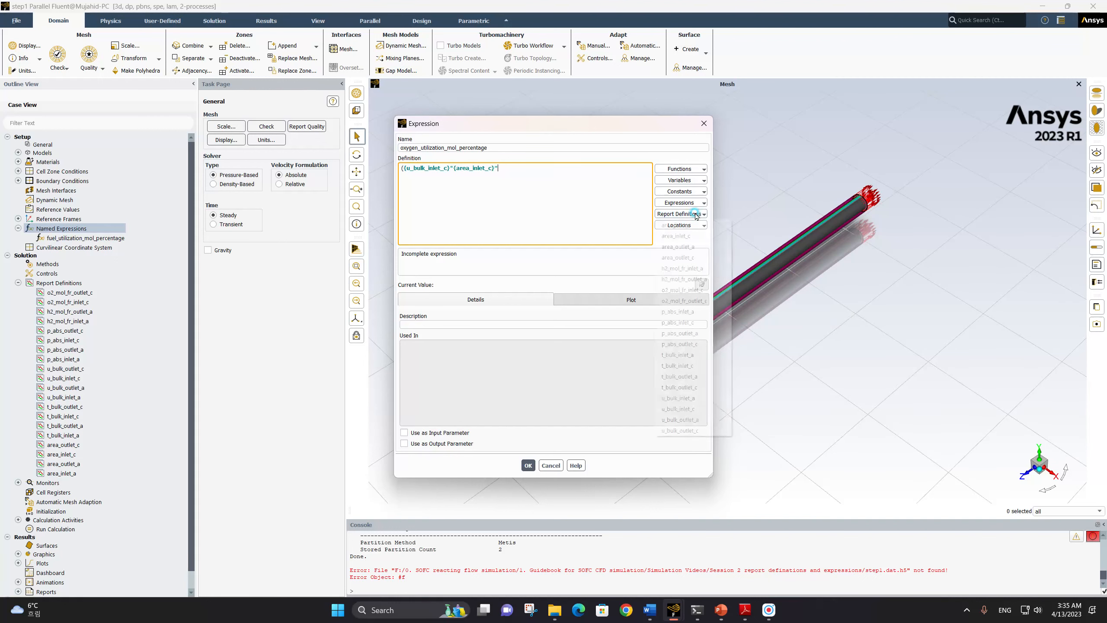
pyautogui.click(701, 323)
pyautogui.write('*')
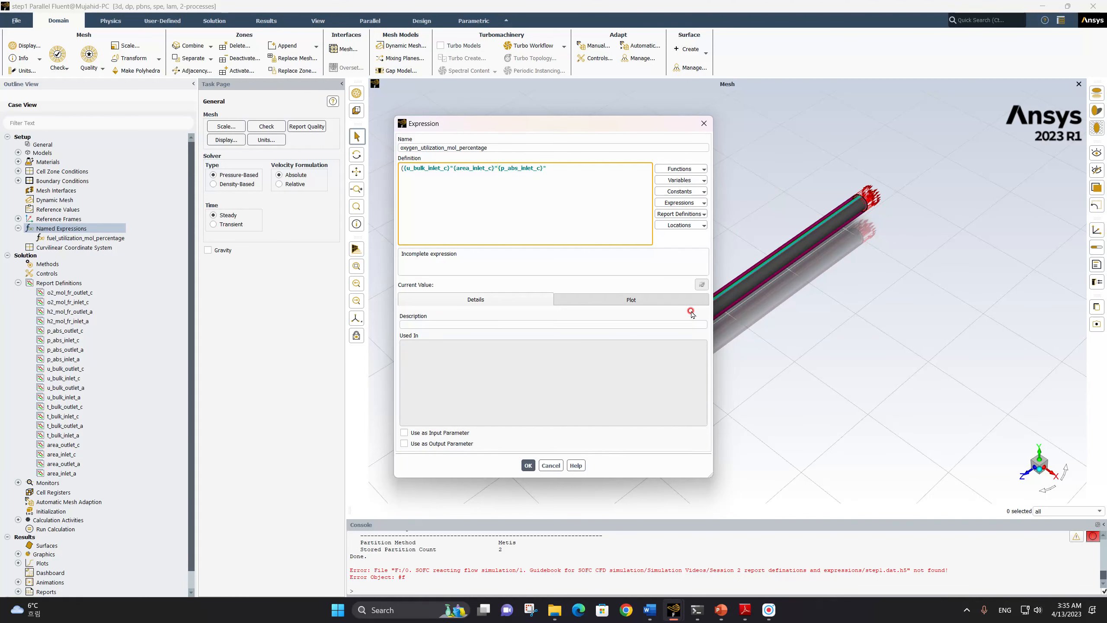
pyautogui.click(700, 215)
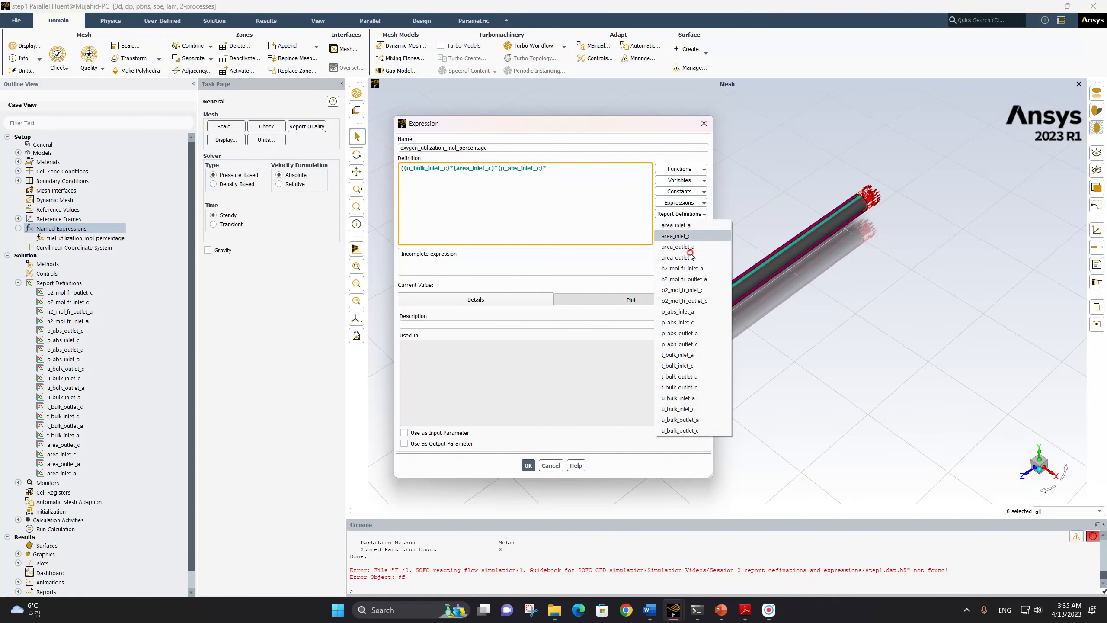
pyautogui.click(699, 291)
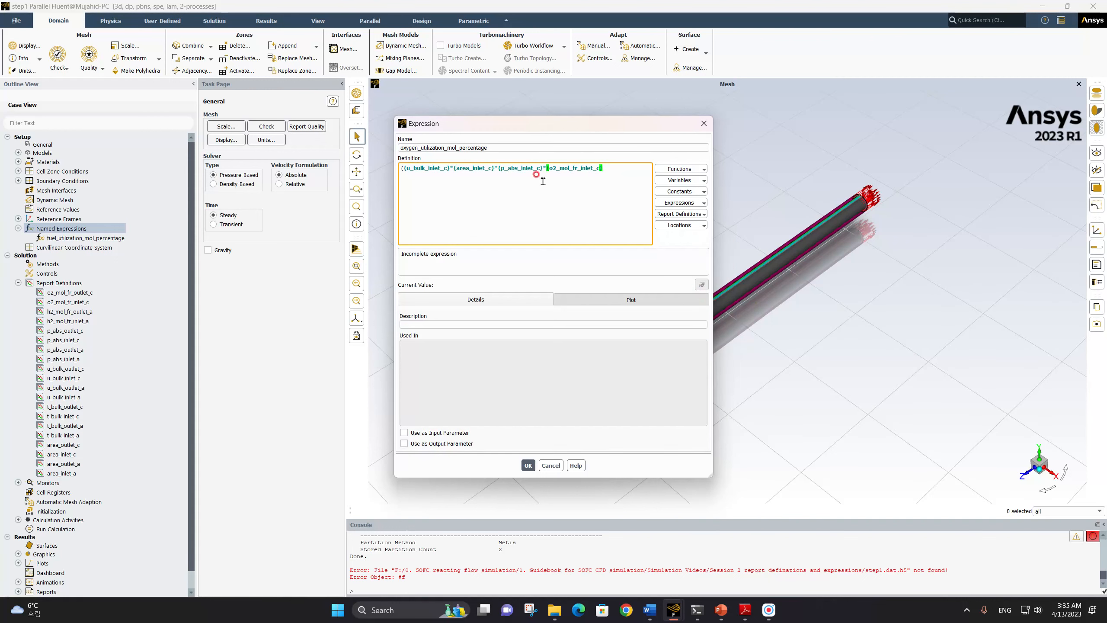
pyautogui.click(700, 214)
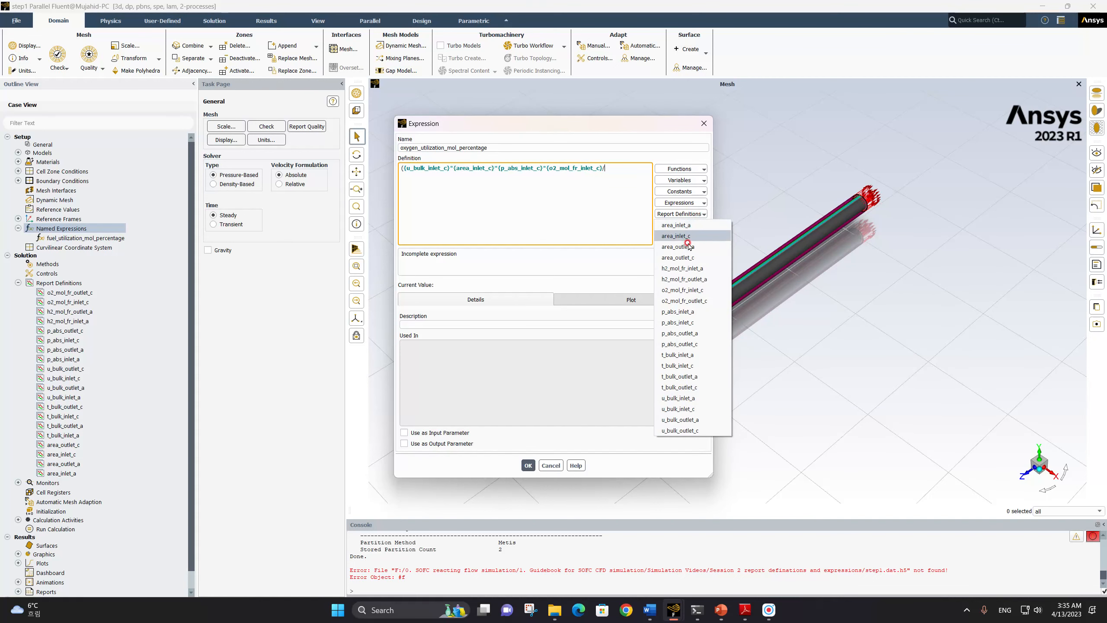
pyautogui.click(698, 365)
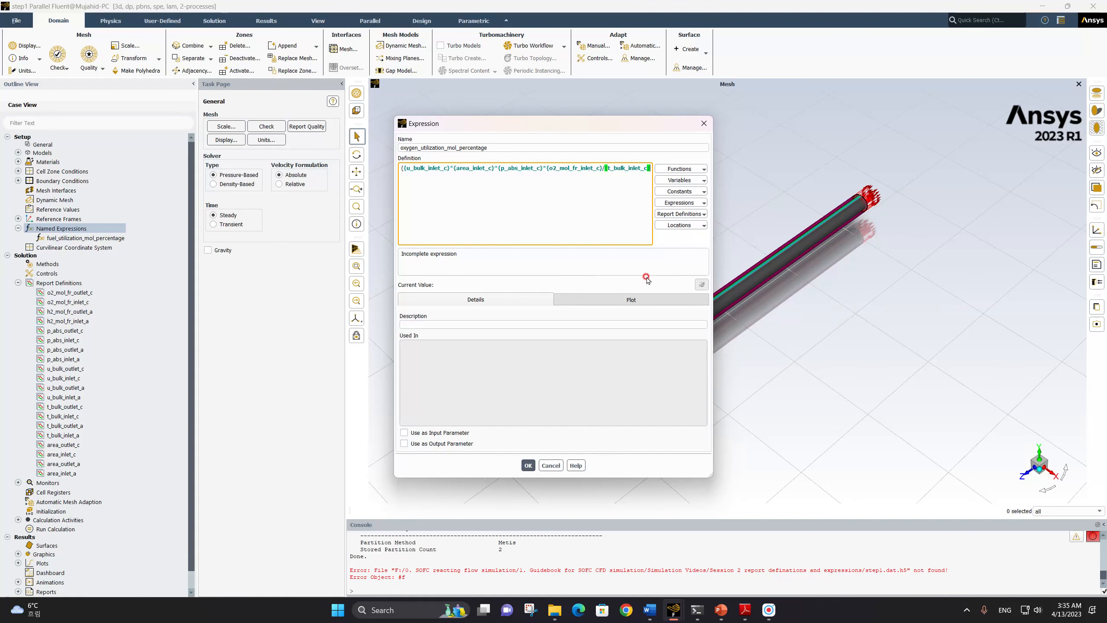
# Subtract an outlet term that starts with the product of u_bulk_outlet_c and area_outlet_c
pyautogui.write('-')
pyautogui.click(696, 213)
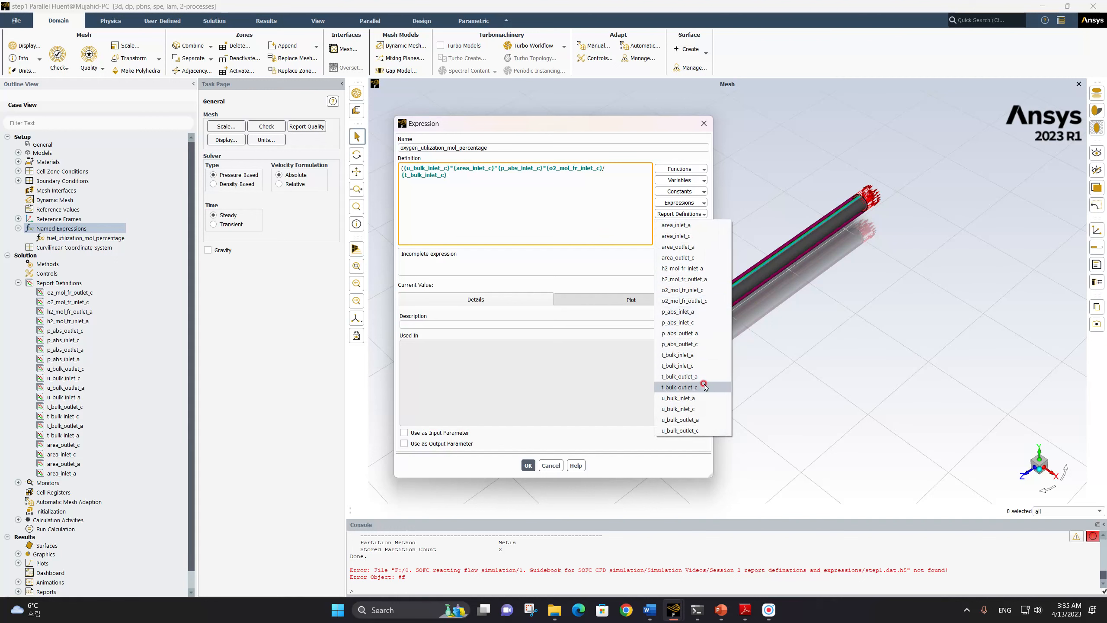
pyautogui.click(697, 430)
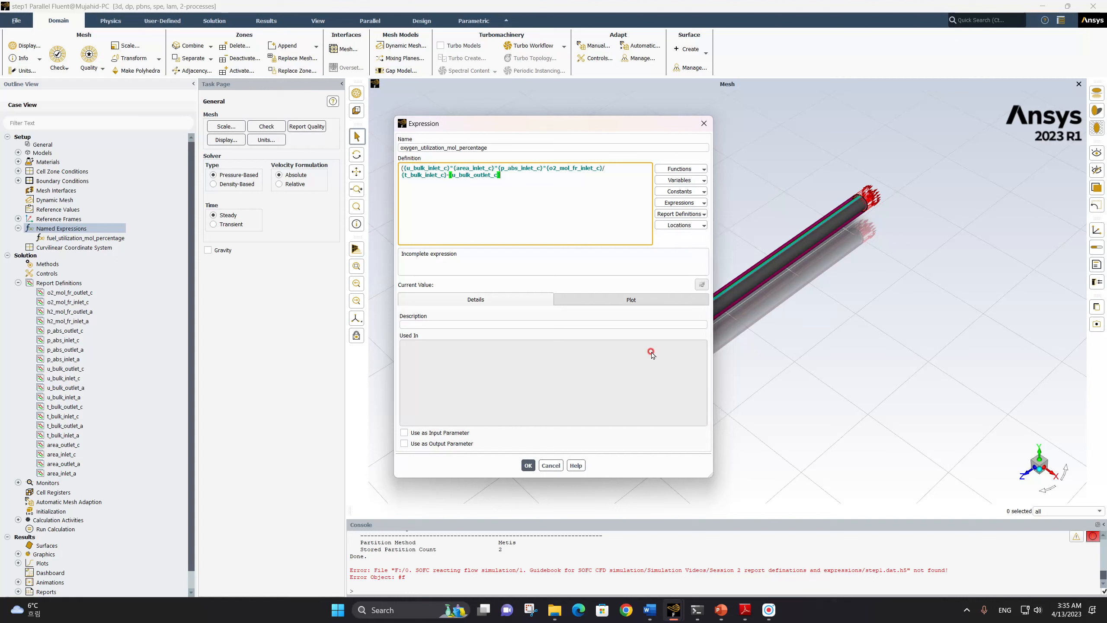
pyautogui.write('*')
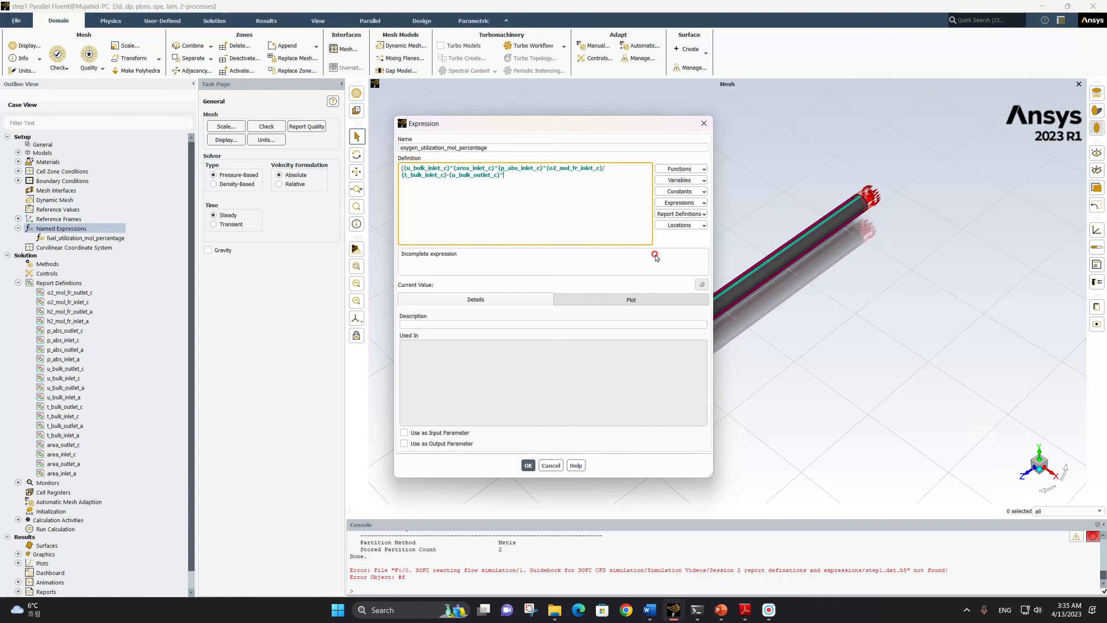
pyautogui.click(692, 214)
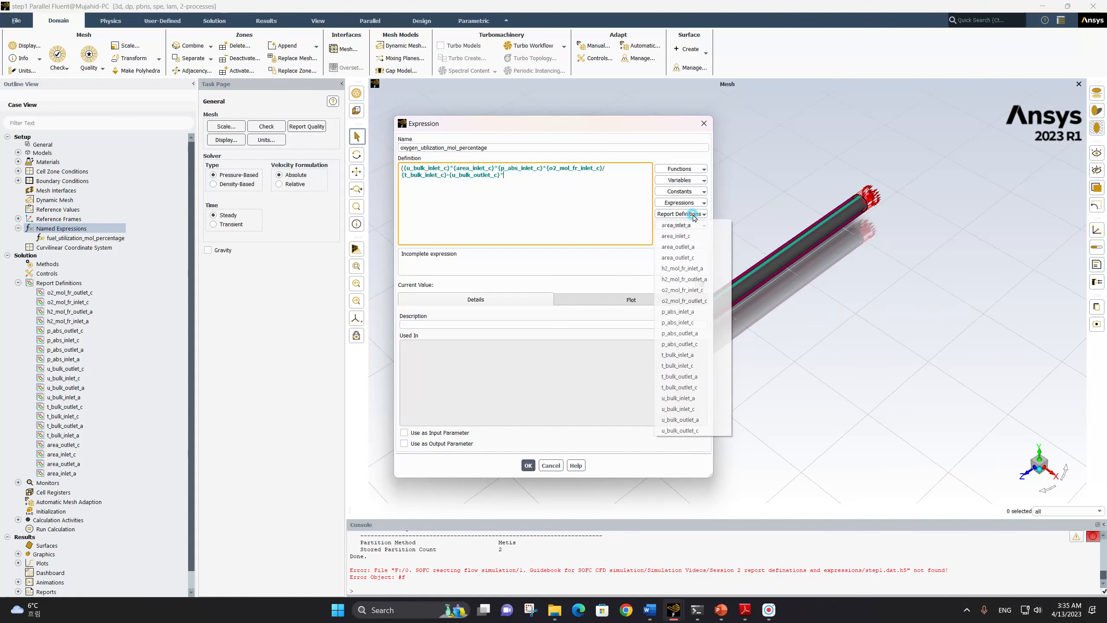
pyautogui.click(697, 258)
pyautogui.write('*')
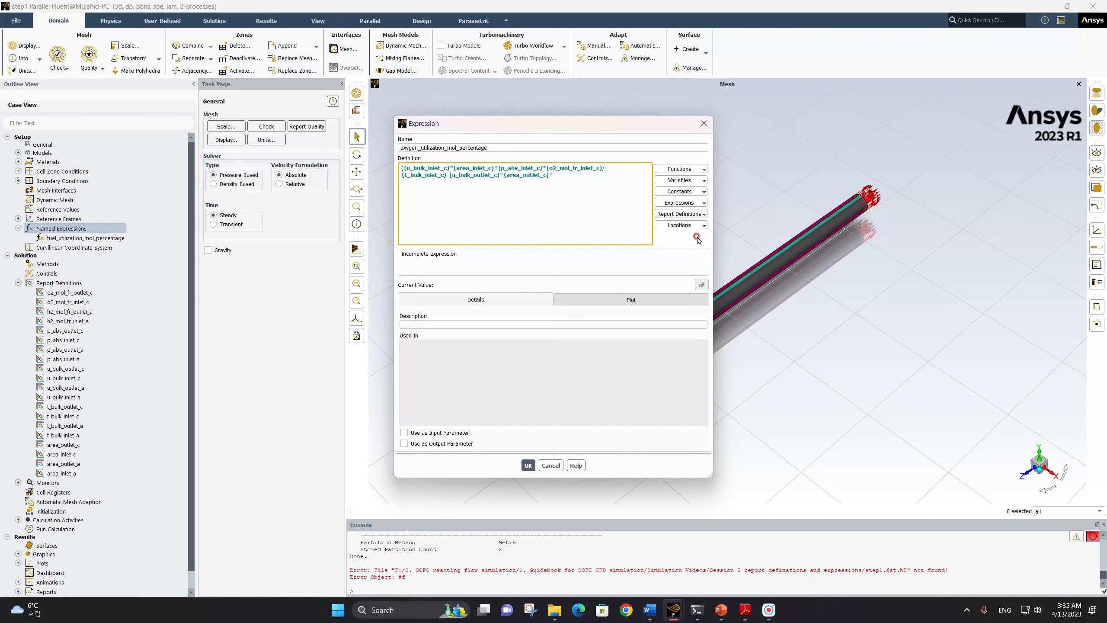
# Multiply the outlet term by p_abs_outlet_c and o2_mol_fr_outlet_c, divide it by t_bulk_outlet_c, and close the numerator's parenthesis
pyautogui.click(695, 215)
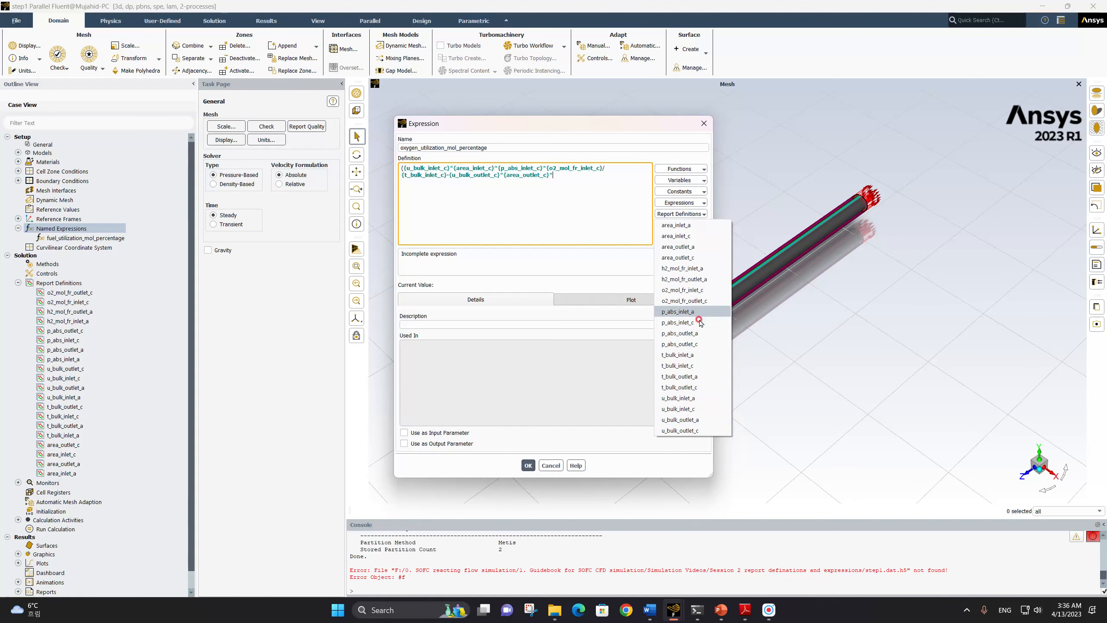
pyautogui.click(702, 345)
pyautogui.write('*')
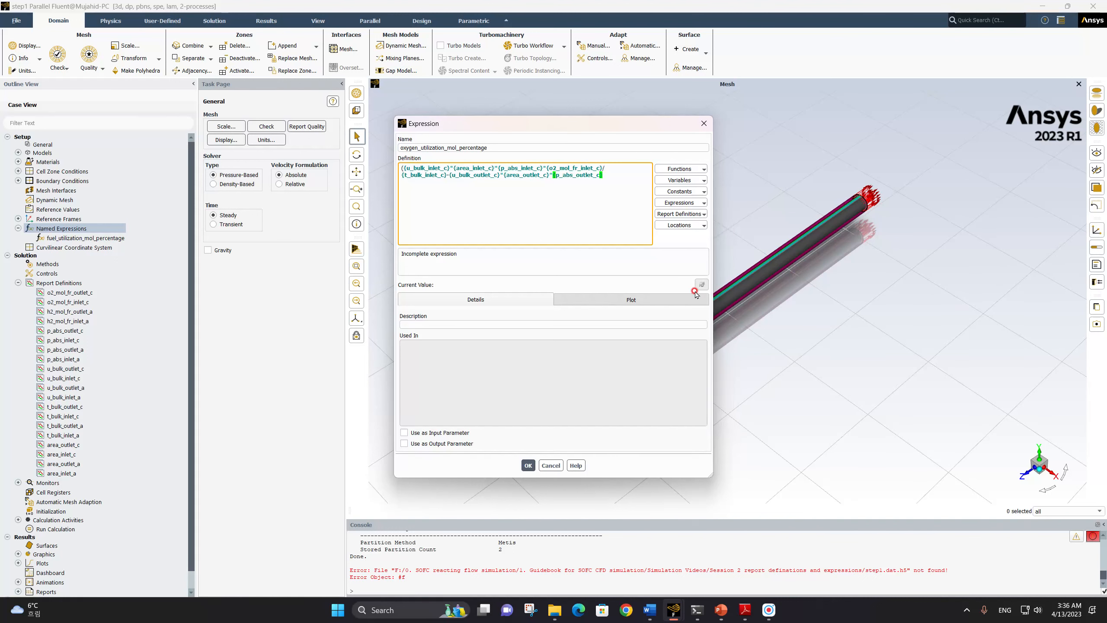
pyautogui.click(697, 214)
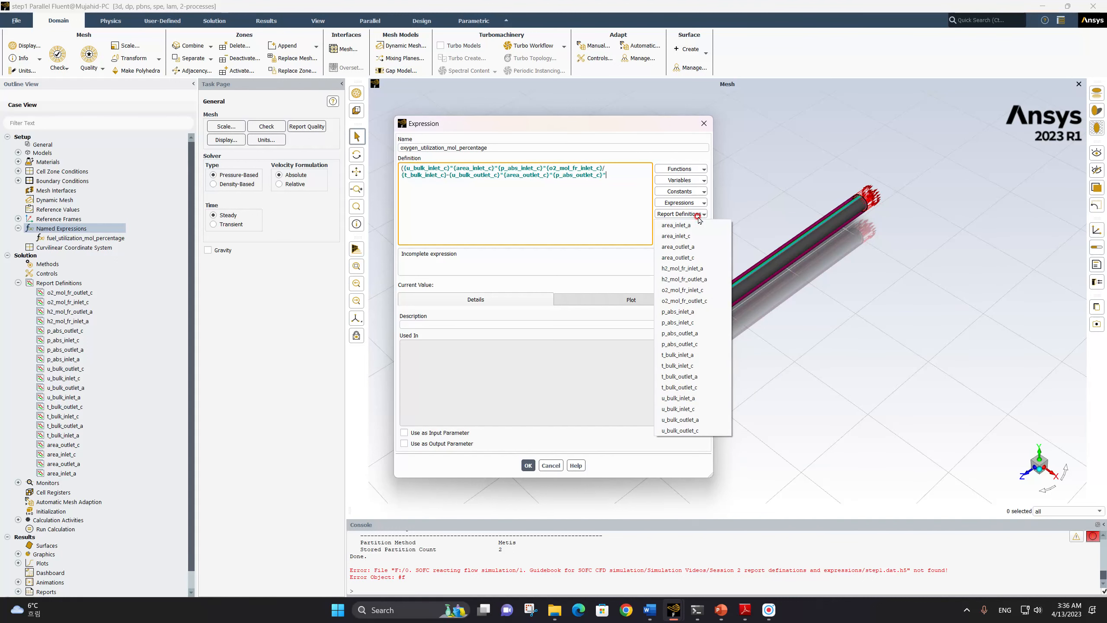
pyautogui.click(696, 300)
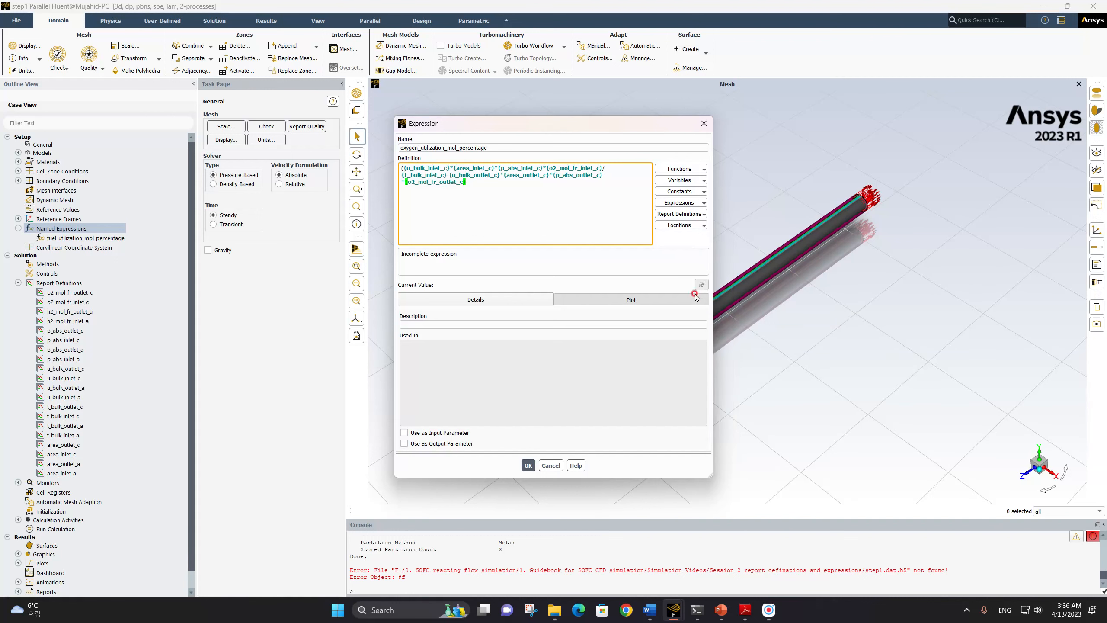
pyautogui.write('/')
pyautogui.click(687, 214)
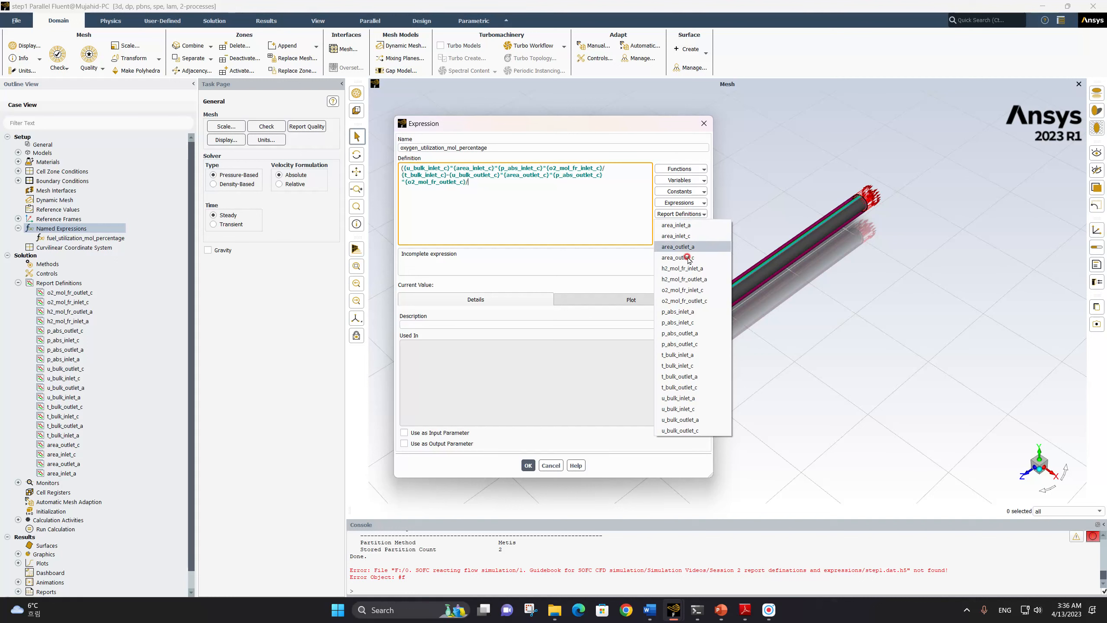
pyautogui.click(680, 386)
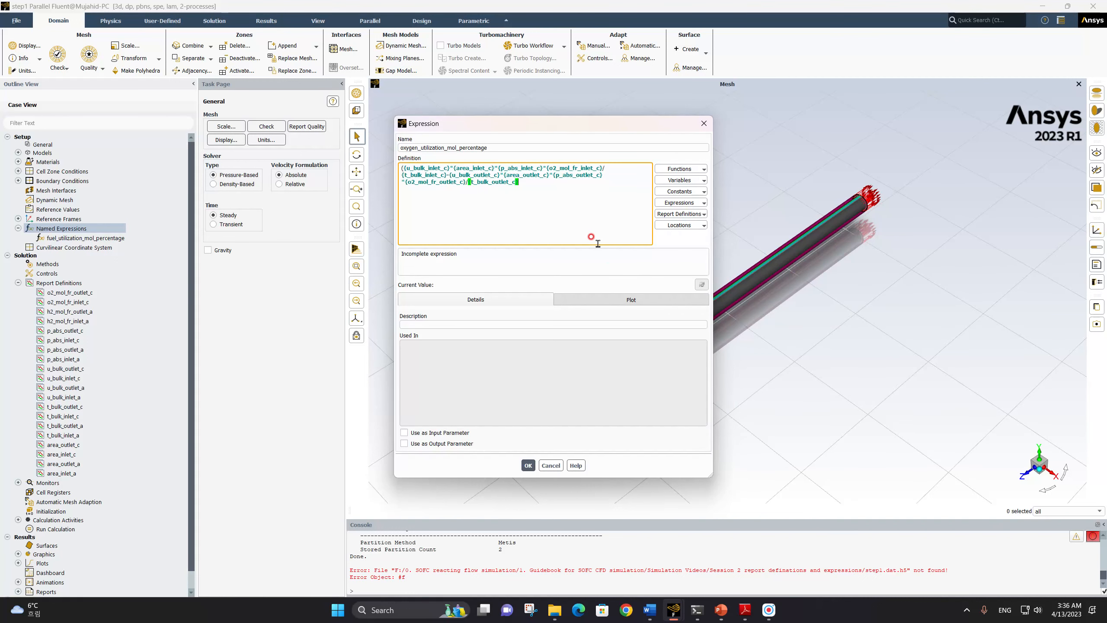
pyautogui.write(')')
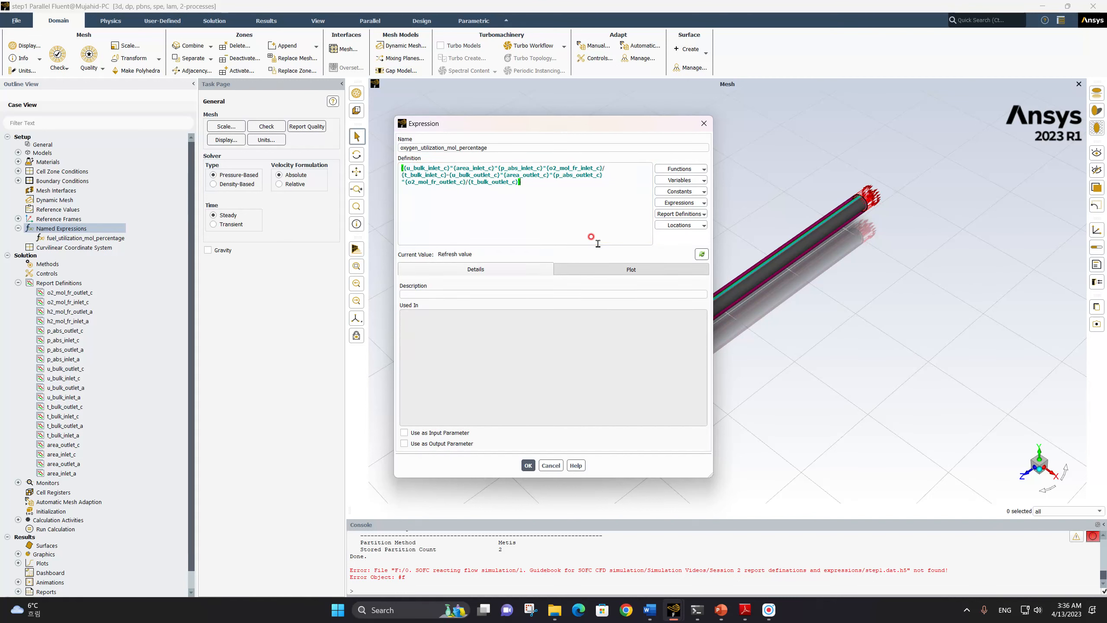
pyautogui.write('/(')
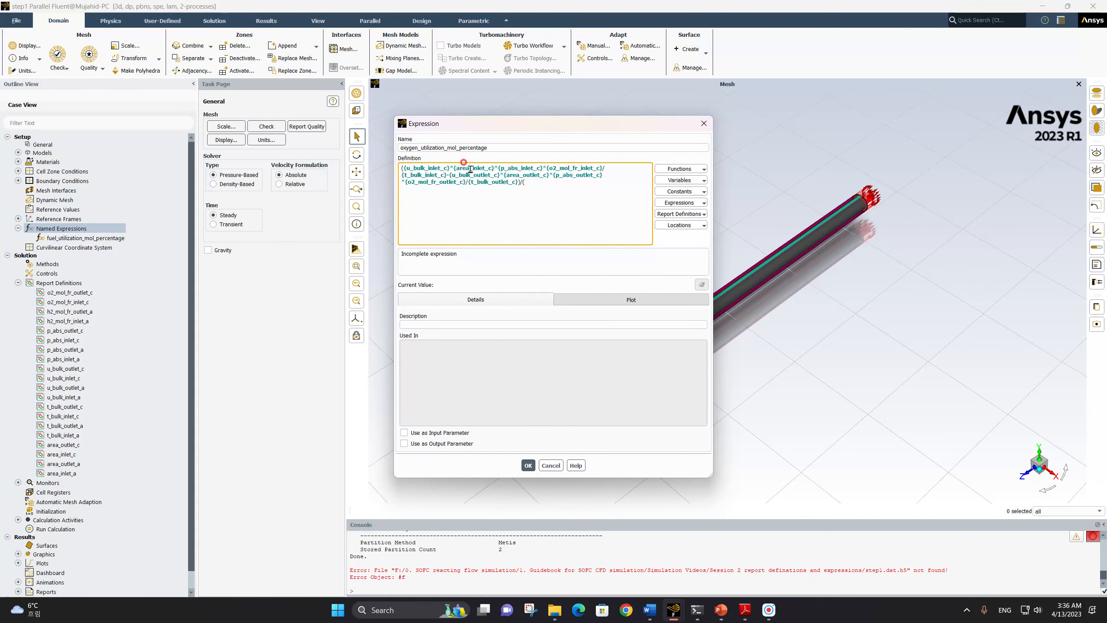
# Divide the numerator by a new parenthesis holding a copy of the full inlet term from u_bulk_inlet_c through t_bulk_inlet_c
pyautogui.moveTo(403, 168); pyautogui.dragTo(447, 175)
pyautogui.hotkey('ctrl', 'c')
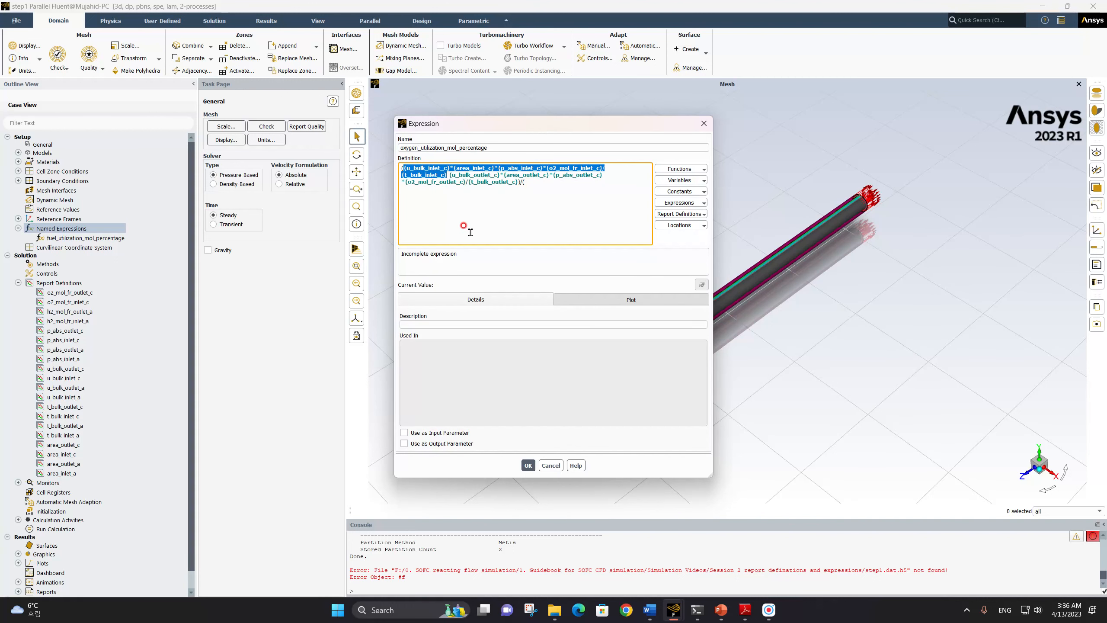
pyautogui.click(533, 182)
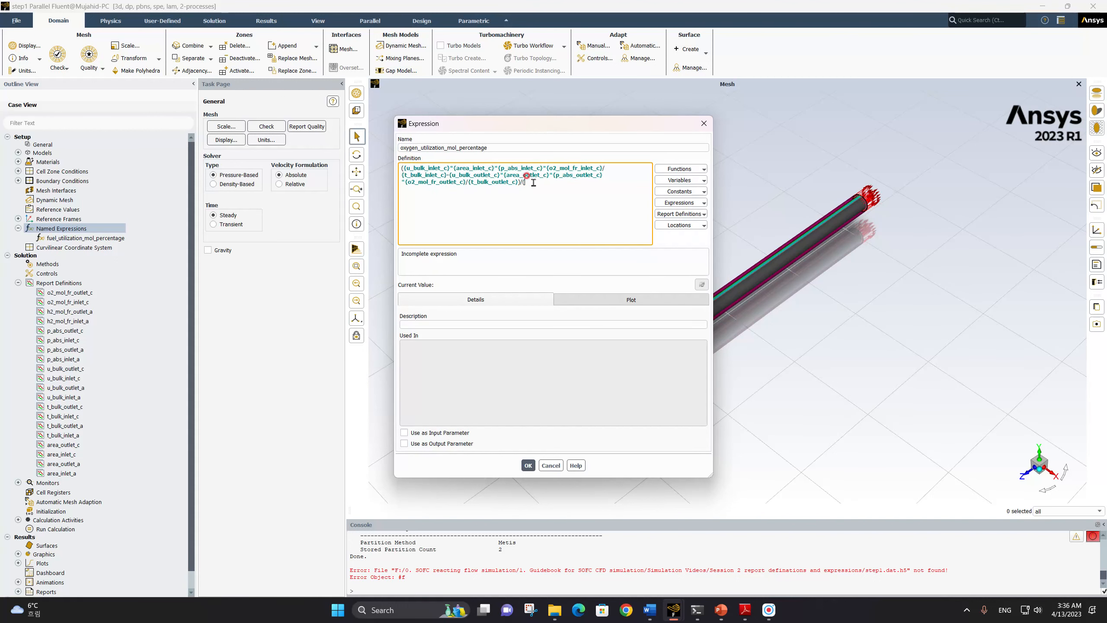
pyautogui.hotkey('ctrl', 'v')
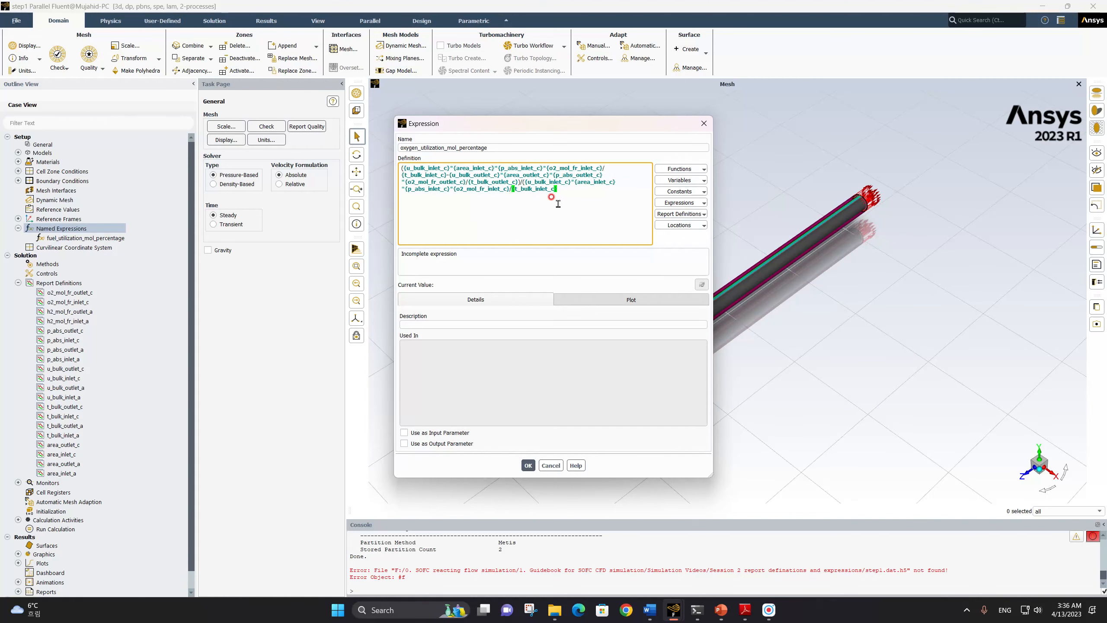
# Close the denominator's parenthesis, multiply the ratio by 100, and save the oxygen utilization expression
pyautogui.write(')*100')
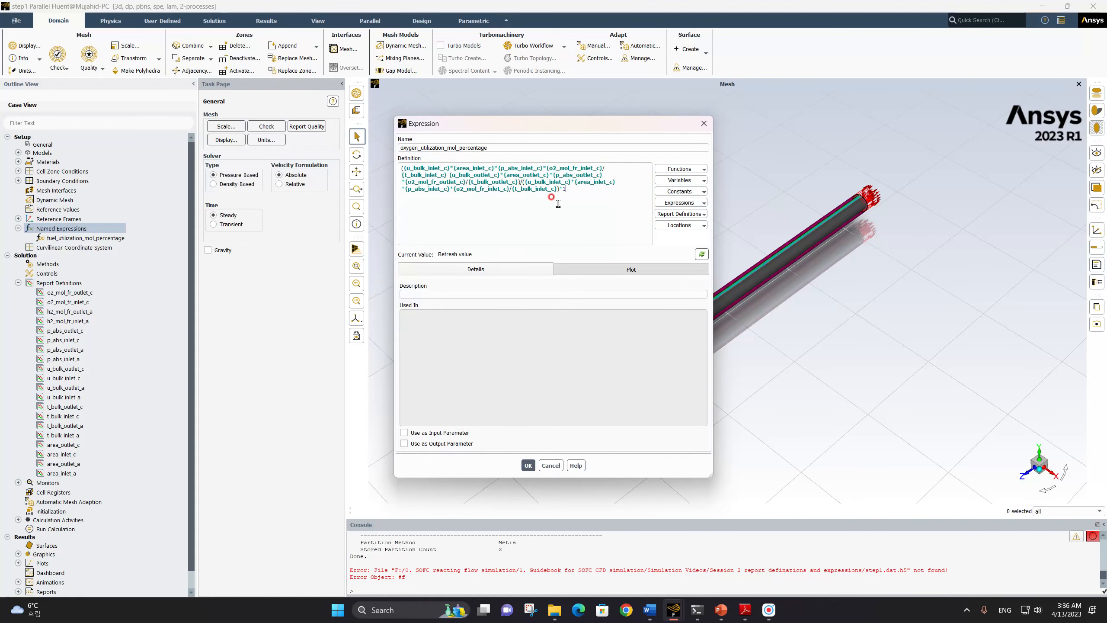
pyautogui.click(529, 465)
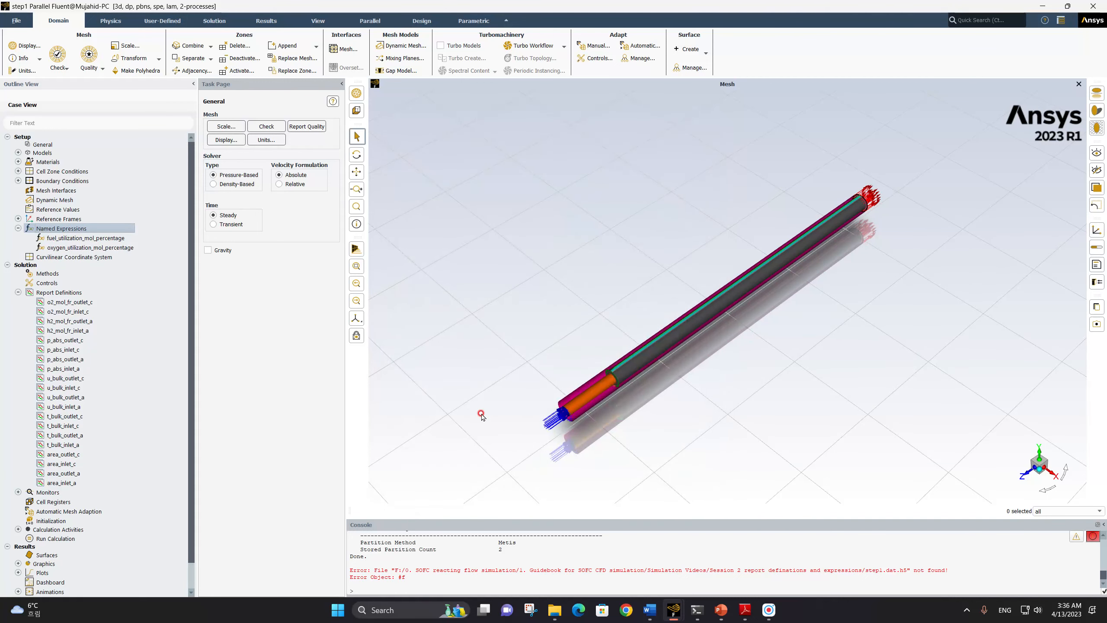
# Start a new report plot under the solution monitors and name it h2_o2_utilization
pyautogui.click(79, 247)
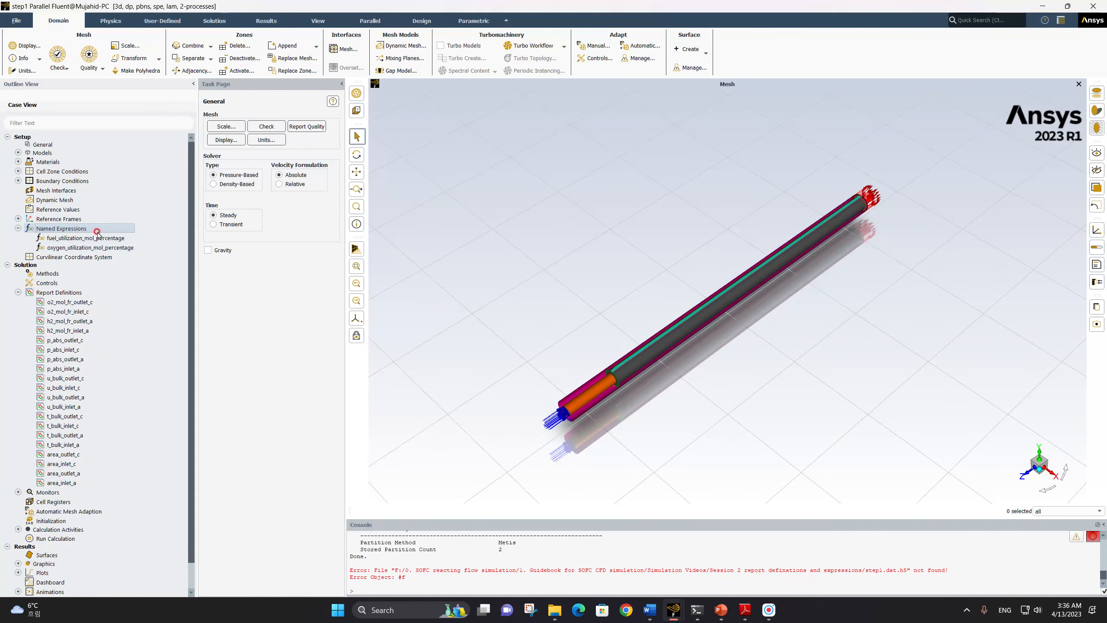
pyautogui.scroll(-2, 71, 238)
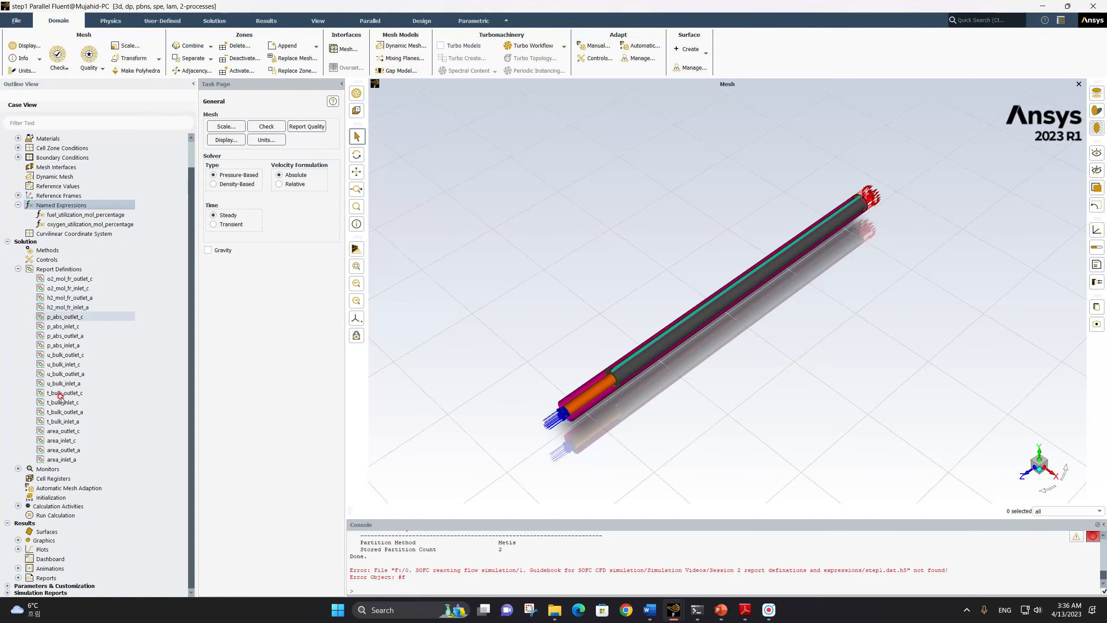
pyautogui.click(17, 469)
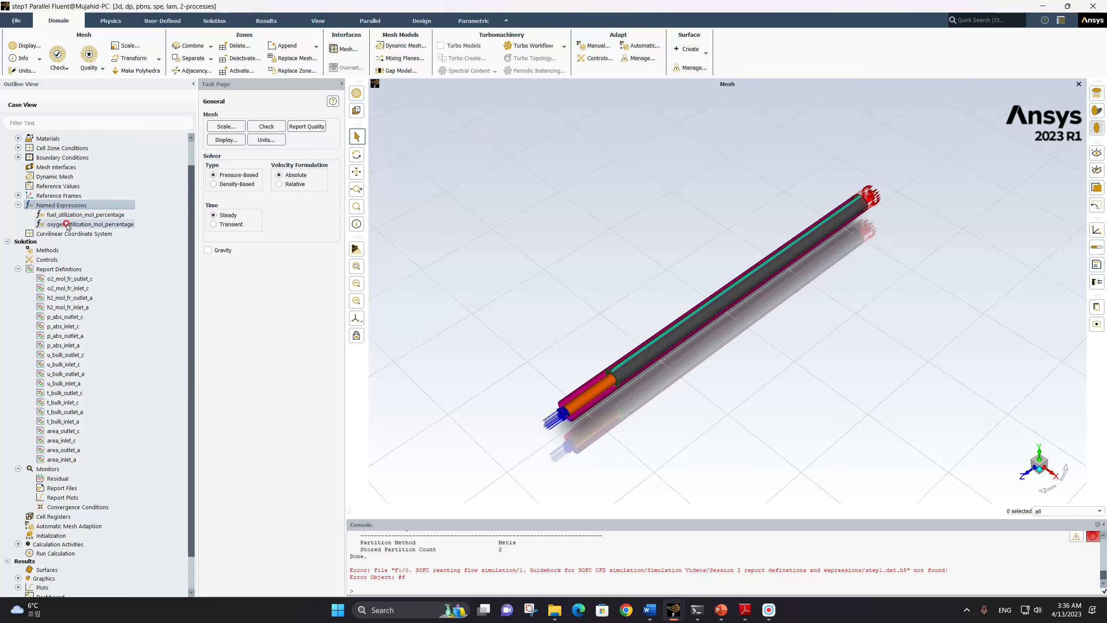
pyautogui.rightClick(52, 499)
pyautogui.click(70, 511)
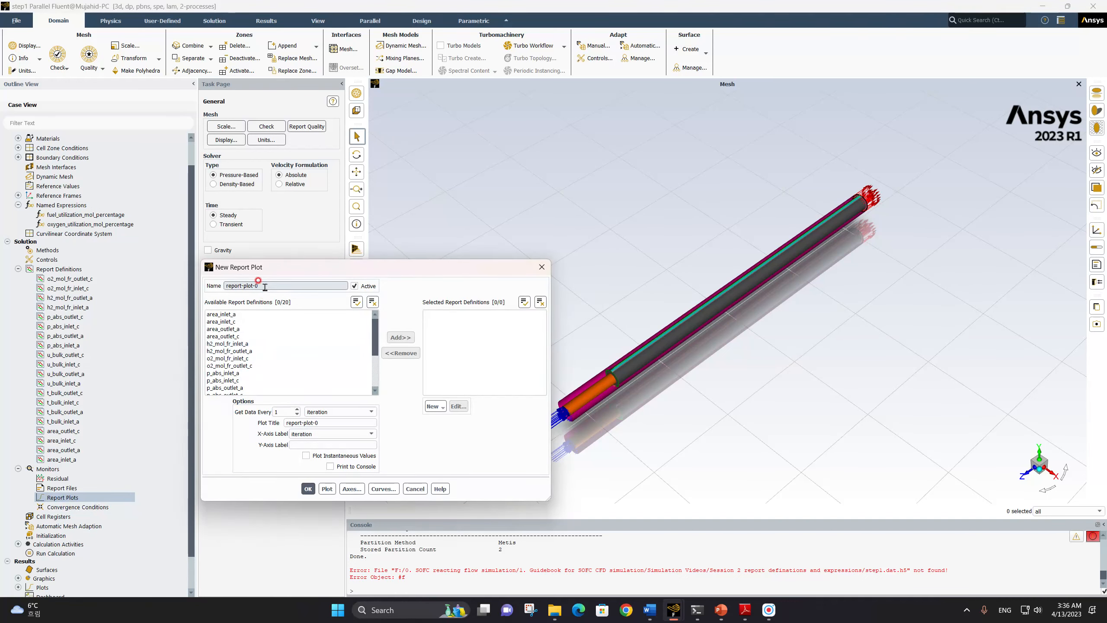
pyautogui.moveTo(265, 287); pyautogui.dragTo(204, 287)
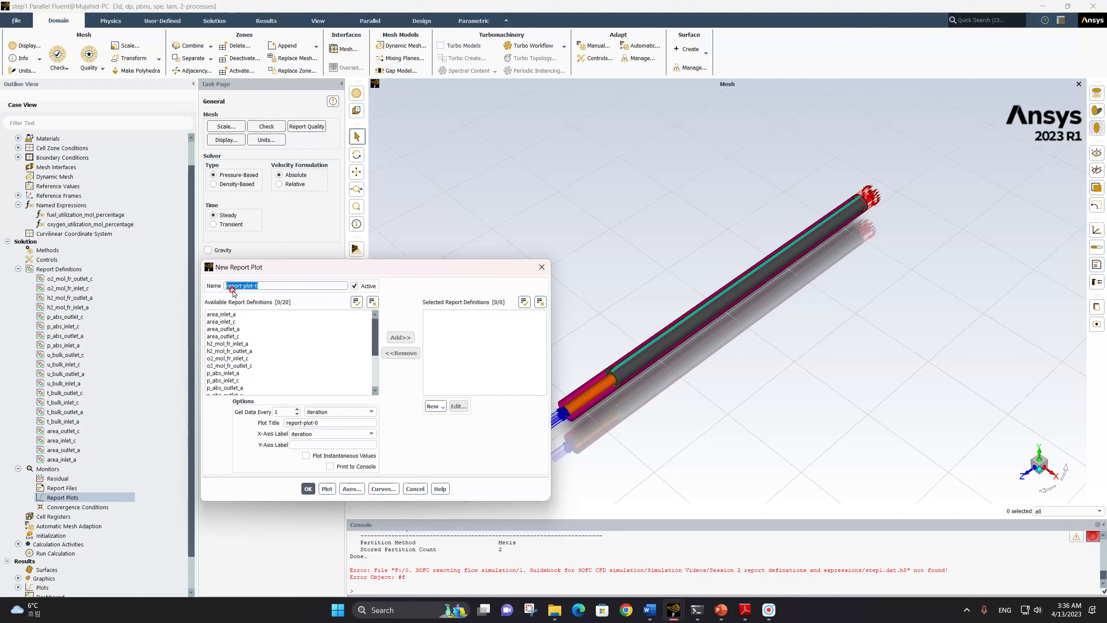
pyautogui.write('h2_o2_utilization')
pyautogui.scroll(-3, 281, 344)
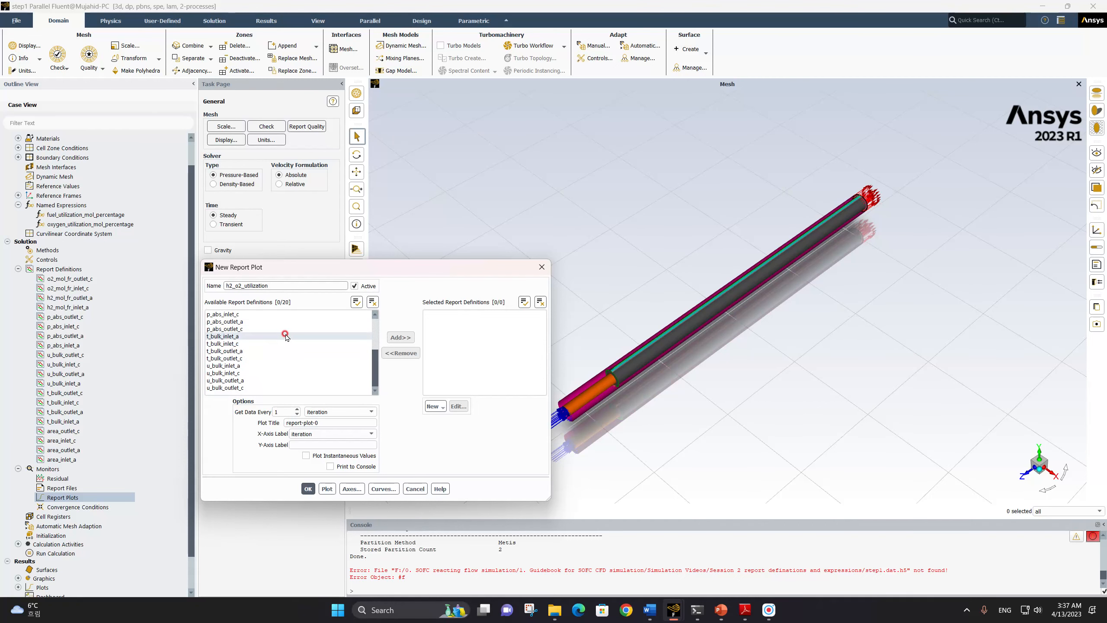
pyautogui.scroll(3, 282, 345)
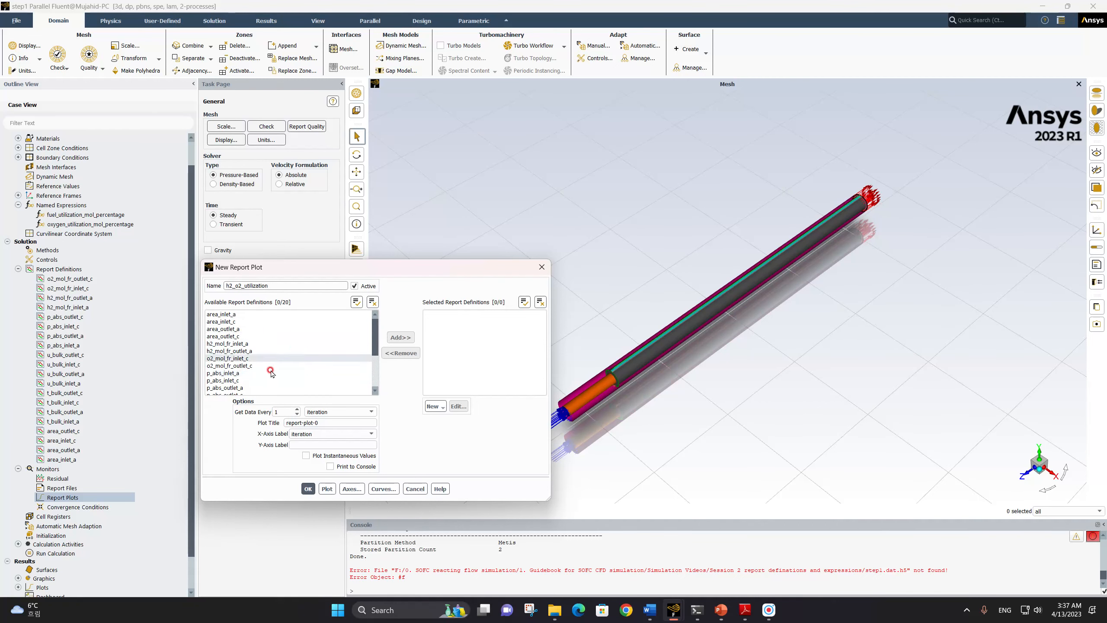
# Start a new expression report definition and name it fuel_utilization_mol_percentage
pyautogui.rightClick(60, 270)
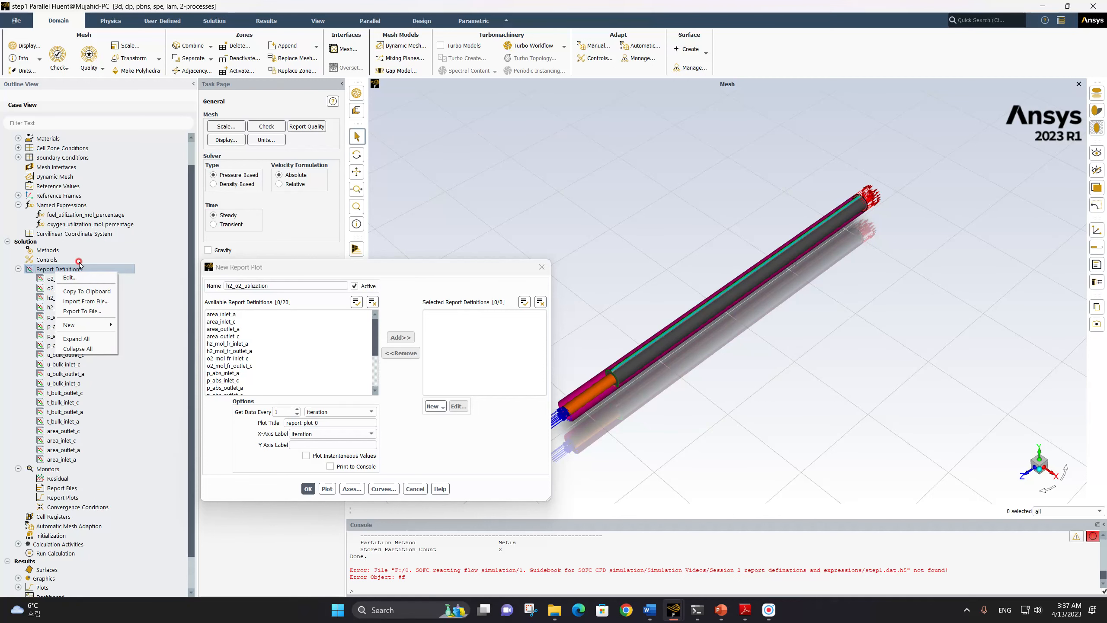
pyautogui.moveTo(85, 325)
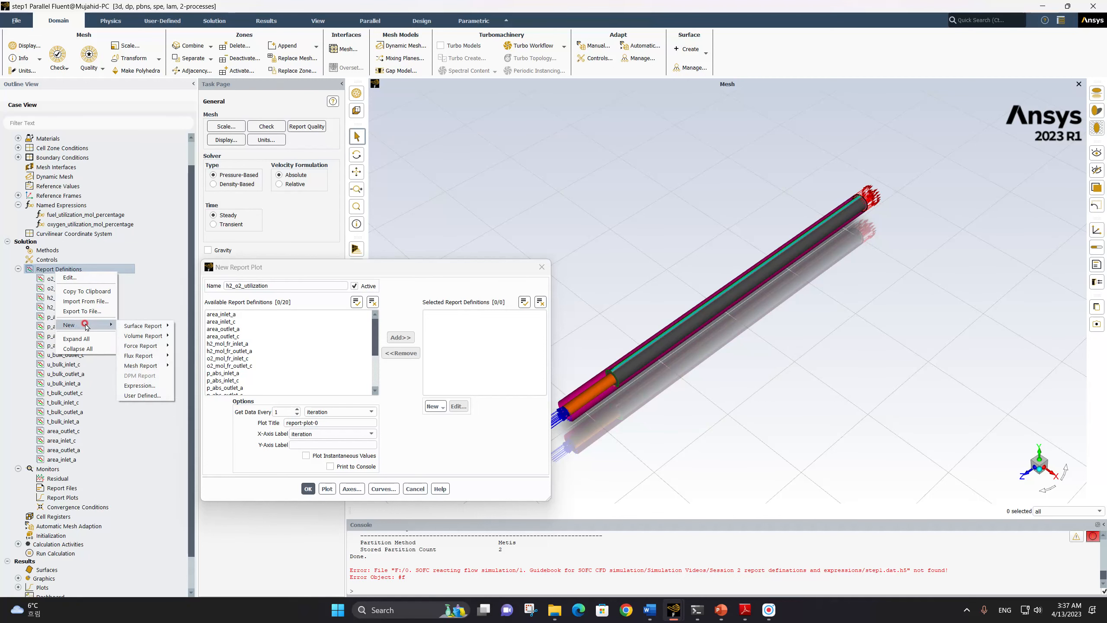
pyautogui.click(150, 386)
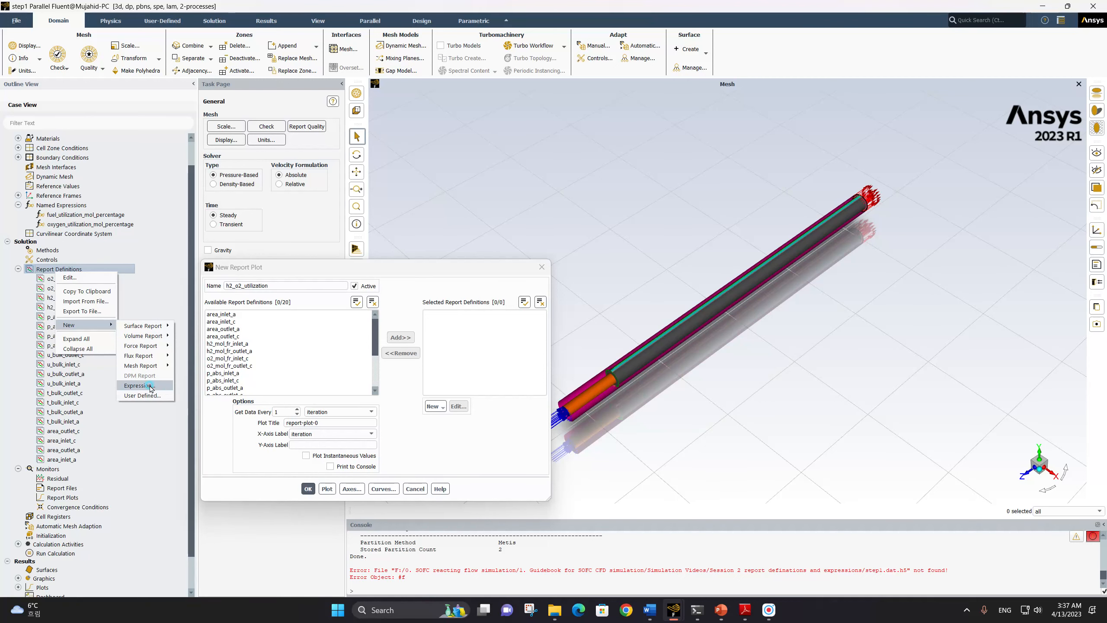
pyautogui.moveTo(260, 282); pyautogui.dragTo(211, 292)
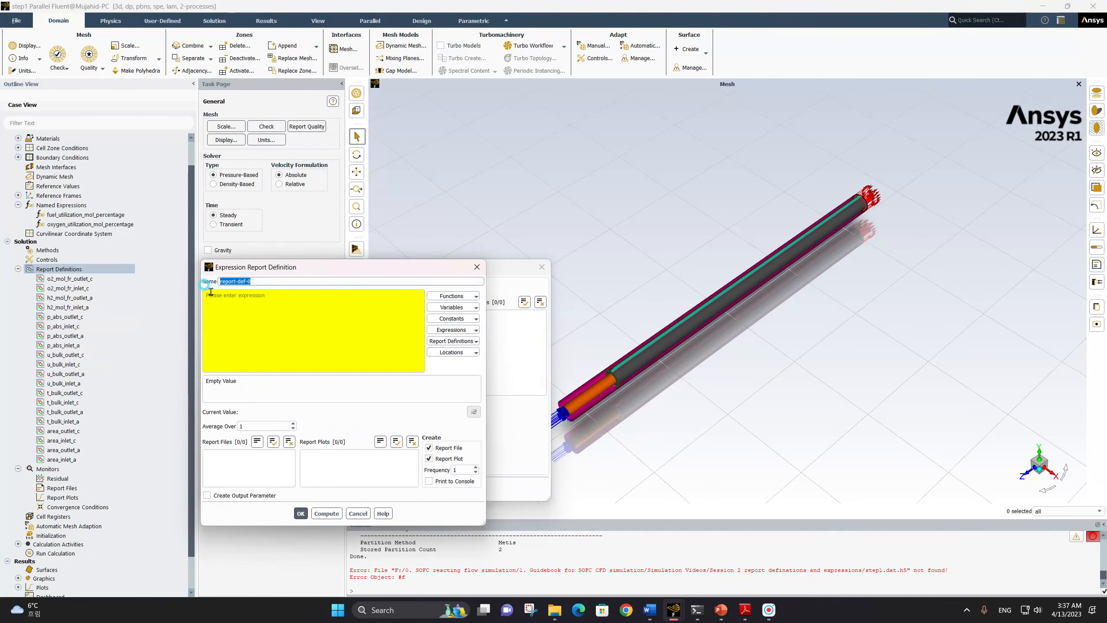
pyautogui.write('fuel_utilization_mol_percentage')
# Define the report with the fuel_utilization_mol_percentage named expression and save it without creating a report file or report plot
pyautogui.click(265, 300)
pyautogui.click(478, 342)
pyautogui.click(464, 329)
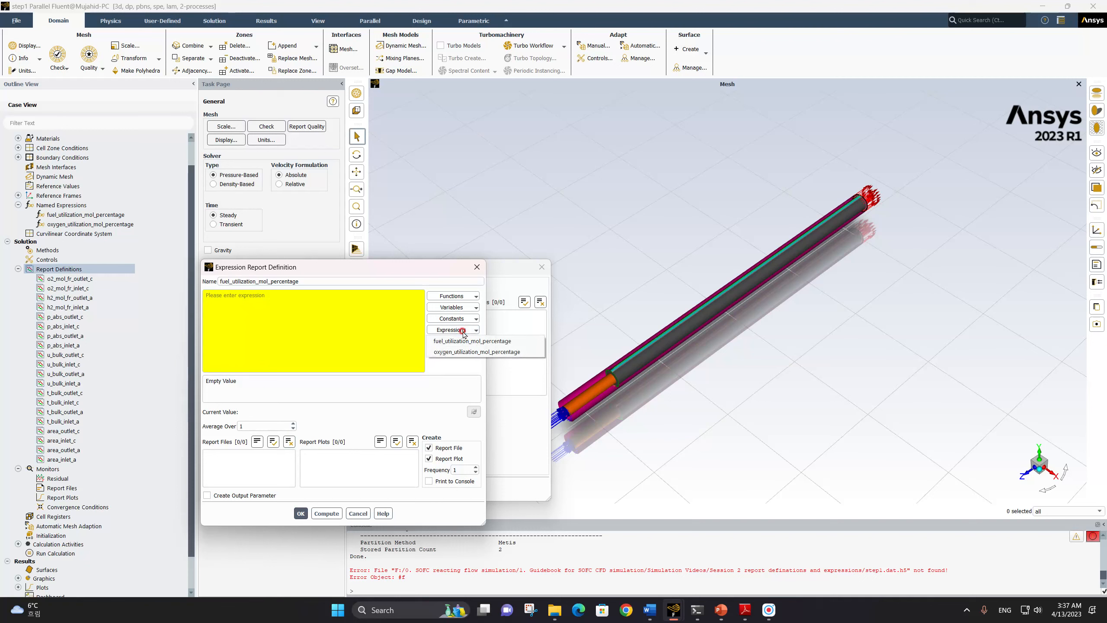
pyautogui.click(460, 340)
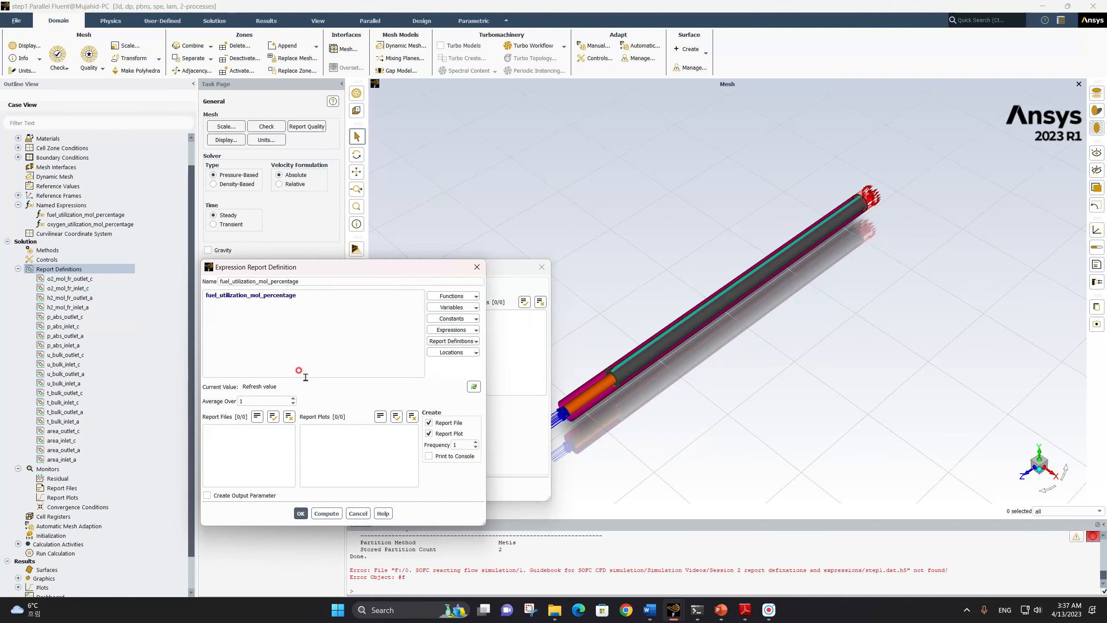
pyautogui.click(427, 423)
pyautogui.click(428, 433)
pyautogui.click(300, 513)
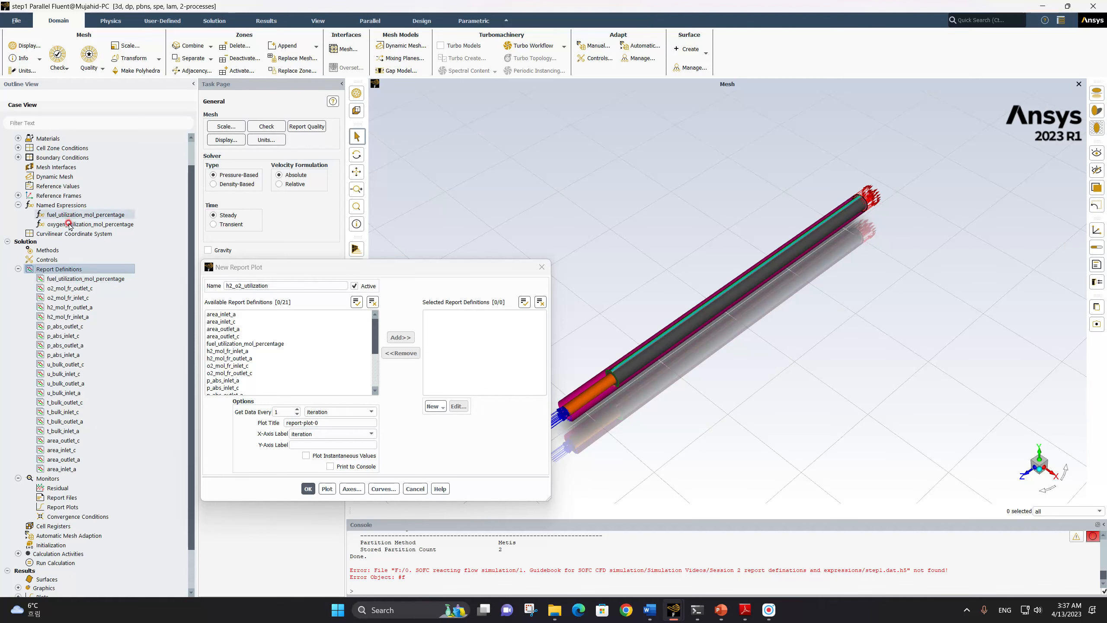
# Start another expression report definition and name it oxygen_utilization_mol_percentage
pyautogui.rightClick(72, 271)
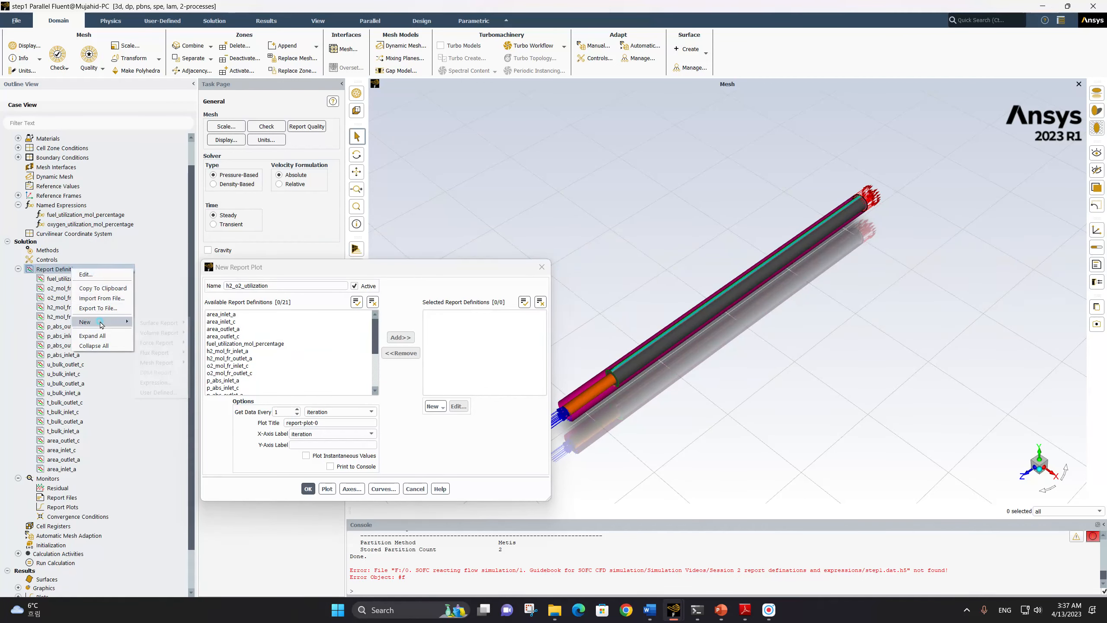
pyautogui.moveTo(105, 321)
pyautogui.click(151, 378)
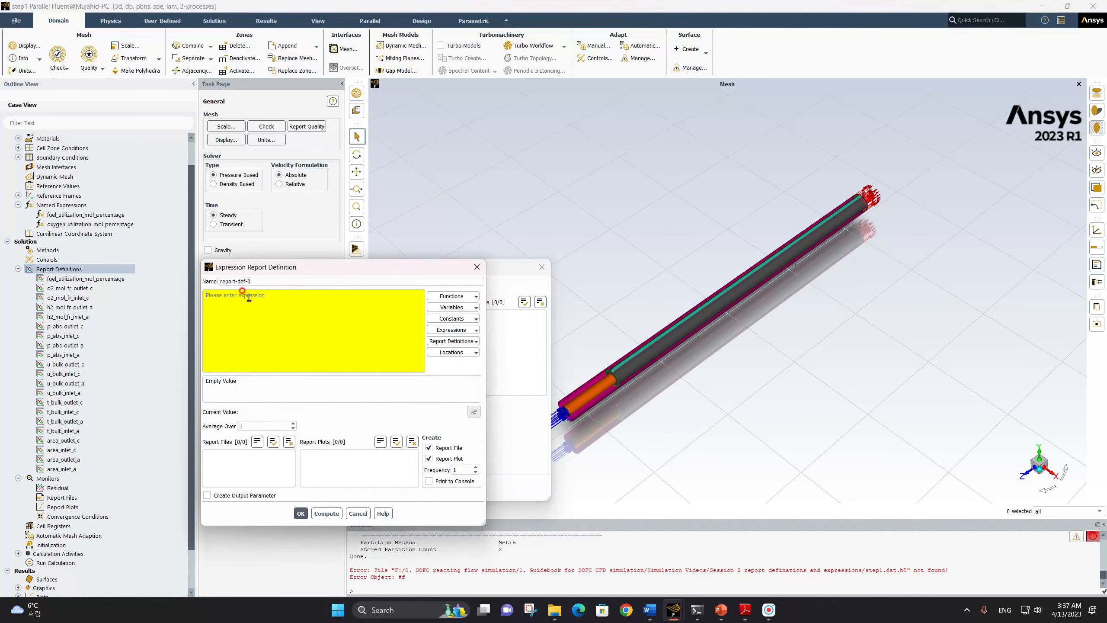
pyautogui.moveTo(262, 281); pyautogui.dragTo(204, 279)
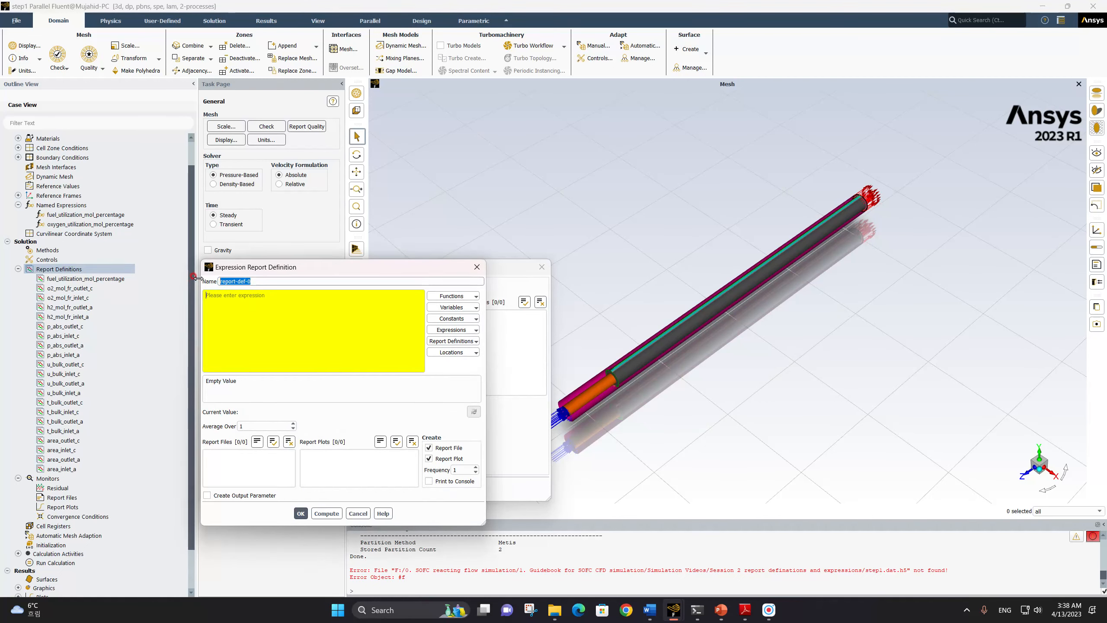
pyautogui.write('oxygen_utilization_mol_percentage')
# Define the report with the oxygen_utilization_mol_percentage named expression and save it with report file and report plot creation turned off
pyautogui.click(453, 330)
pyautogui.click(460, 351)
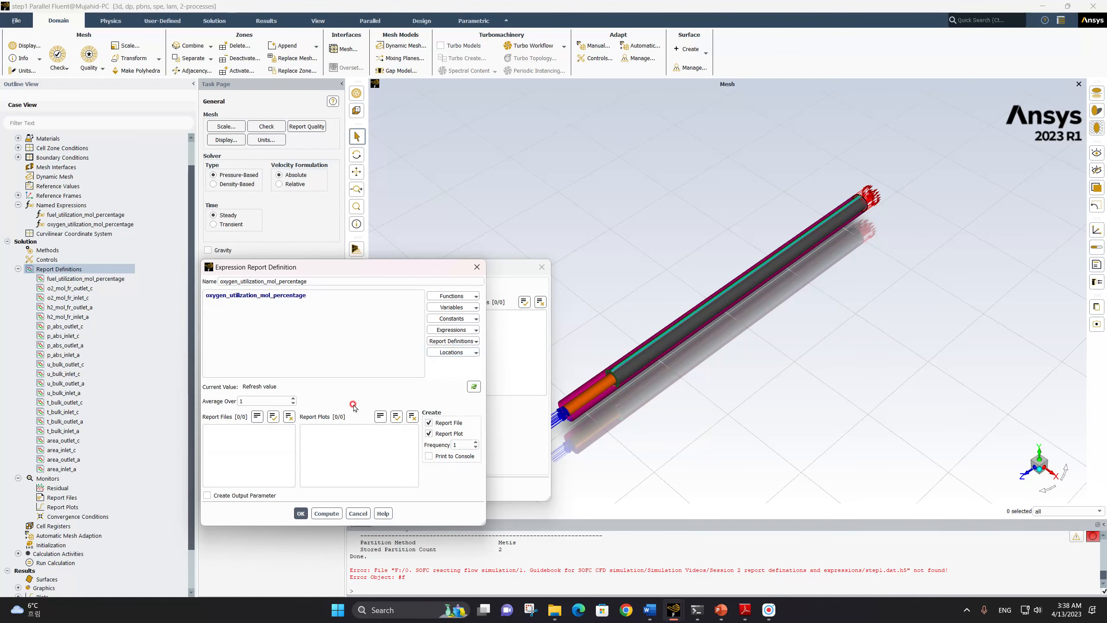
pyautogui.click(429, 422)
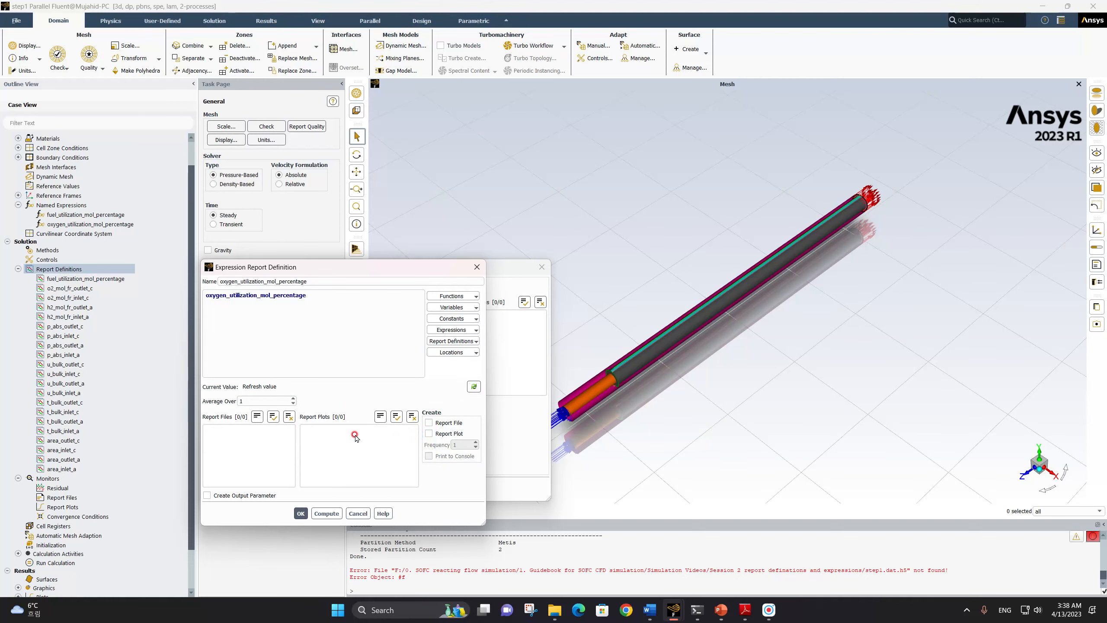
pyautogui.click(300, 513)
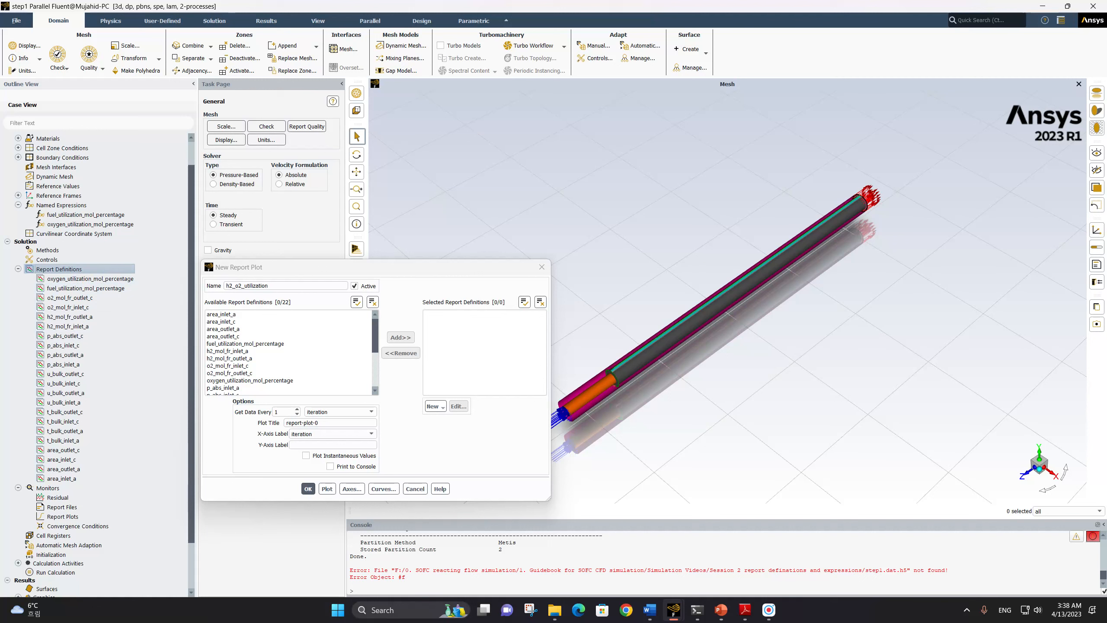
# Switch to the guidebook PDF
pyautogui.hotkey('alt', 'Tab')
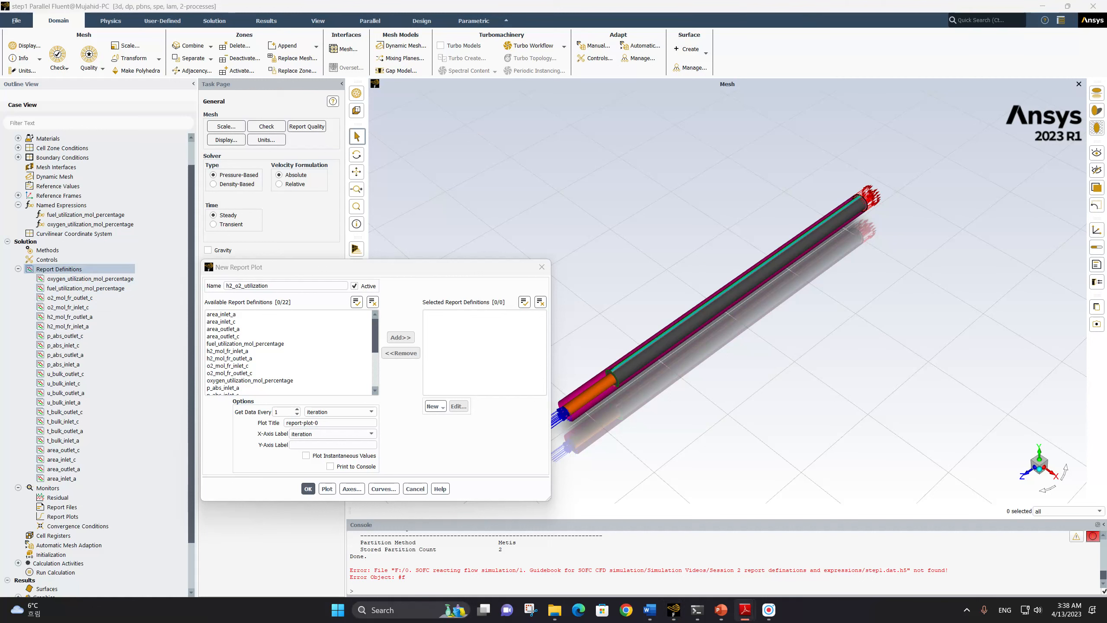
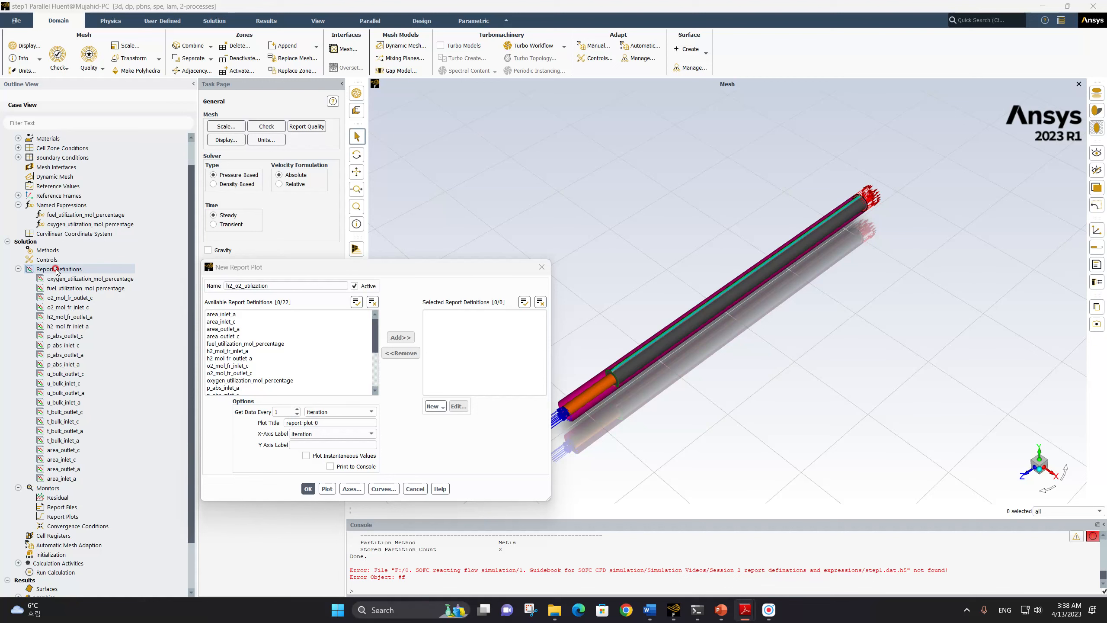
# Close the unfinished report plot, start a minimum volume report definition and name it t_min_anode
pyautogui.click(542, 267)
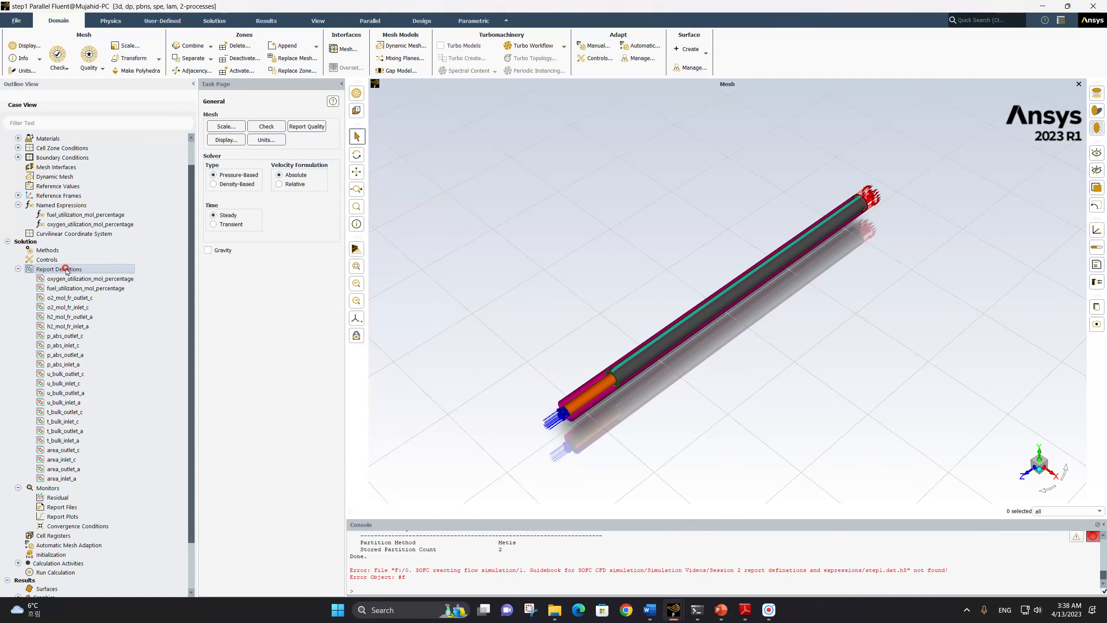
pyautogui.rightClick(65, 269)
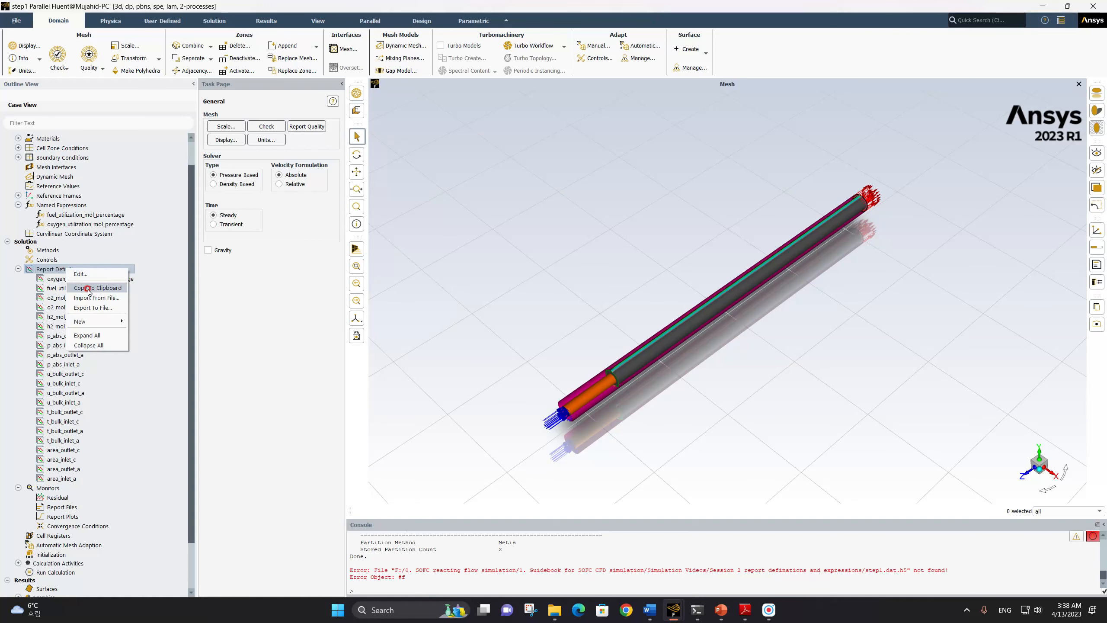
pyautogui.click(94, 324)
pyautogui.click(148, 323)
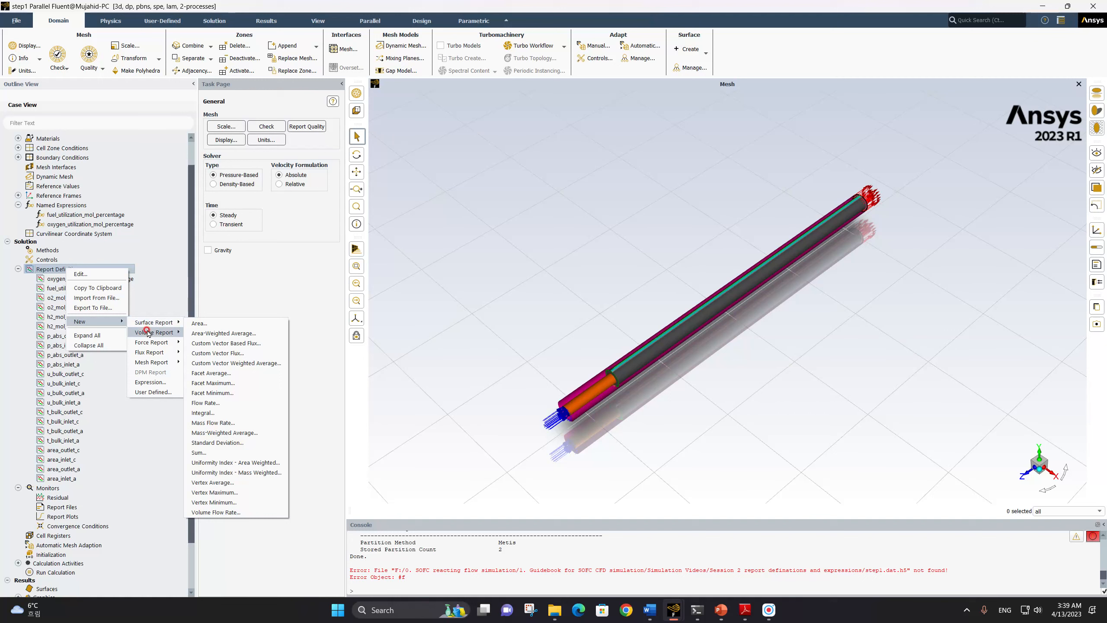
pyautogui.click(149, 332)
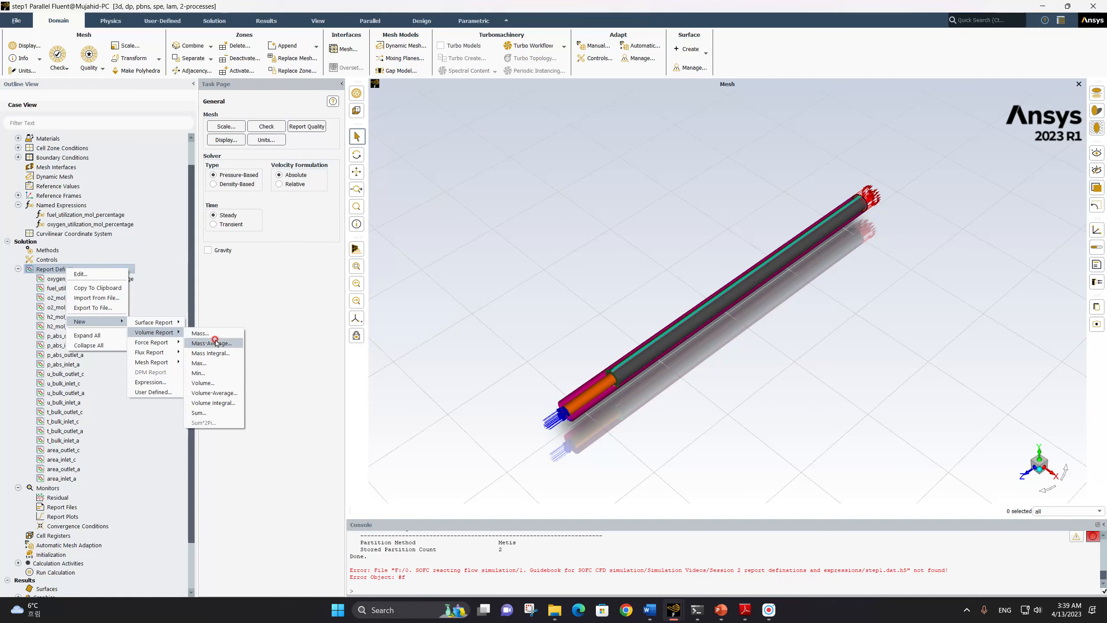
pyautogui.click(210, 373)
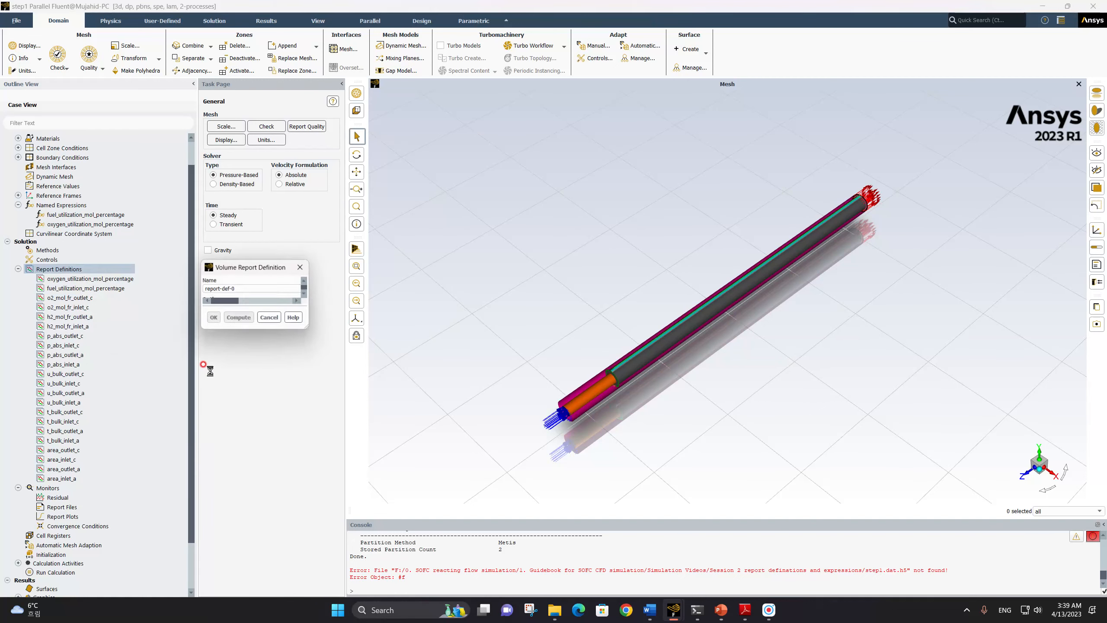
pyautogui.moveTo(247, 288); pyautogui.dragTo(180, 291)
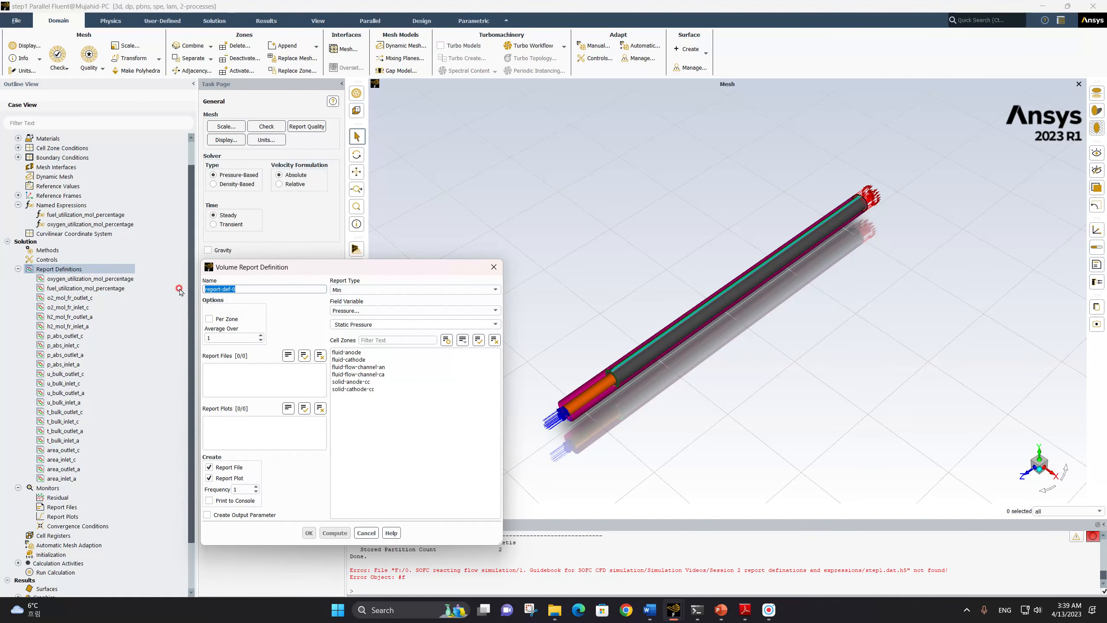
pyautogui.write('t_min_anode')
# Set the report to static temperature in the fluid-anode zone and save it without creating a report file or report plot
pyautogui.click(370, 312)
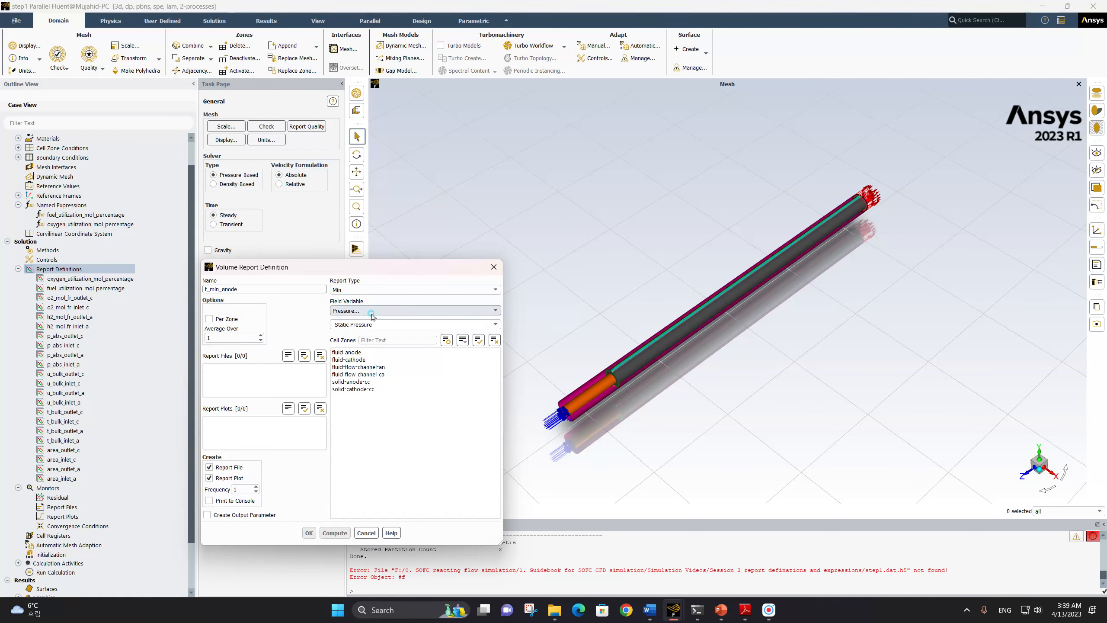
pyautogui.click(370, 340)
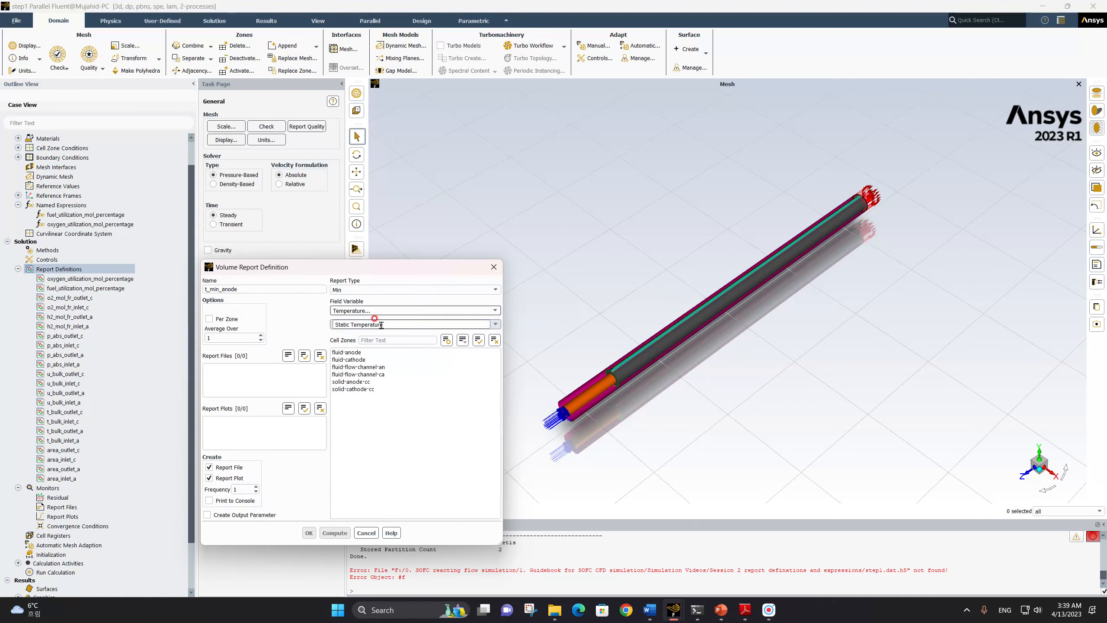
pyautogui.click(362, 351)
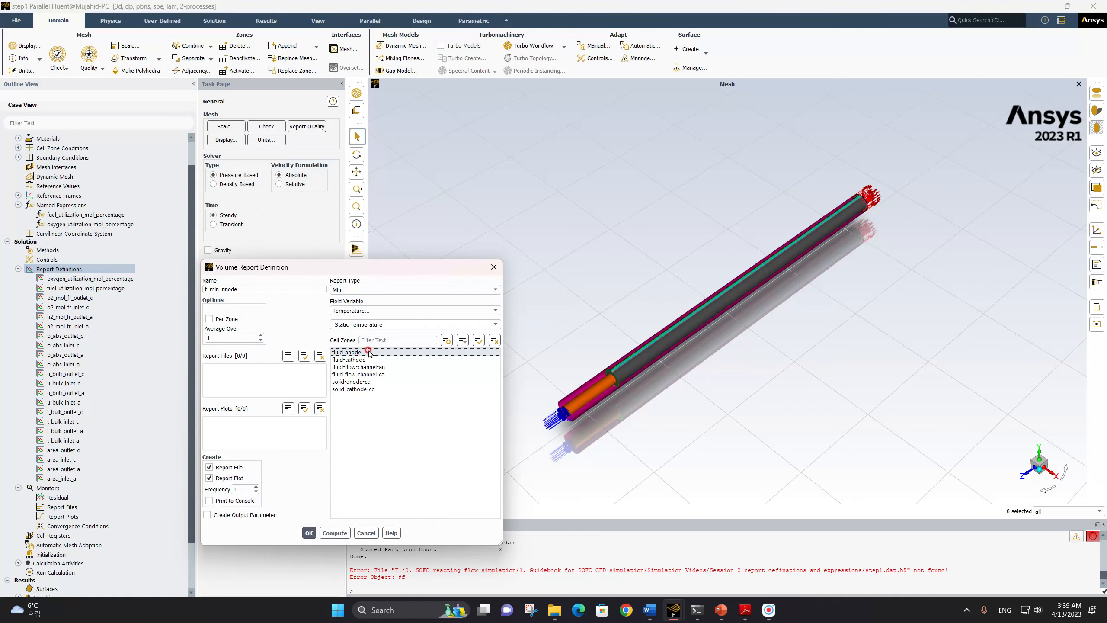
pyautogui.click(230, 467)
pyautogui.click(227, 478)
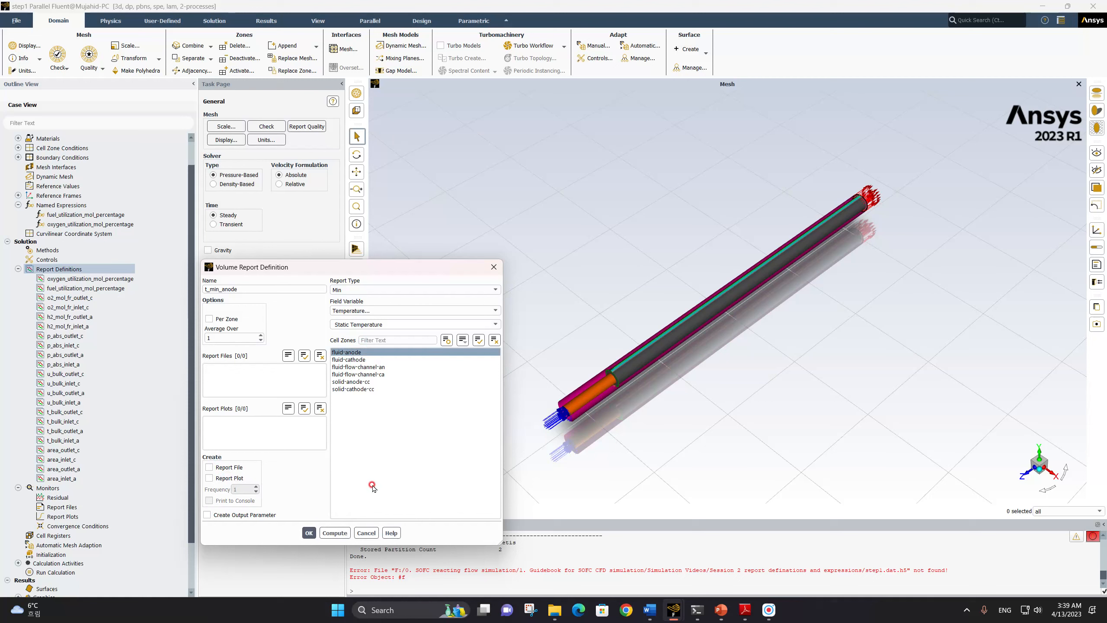
pyautogui.click(310, 533)
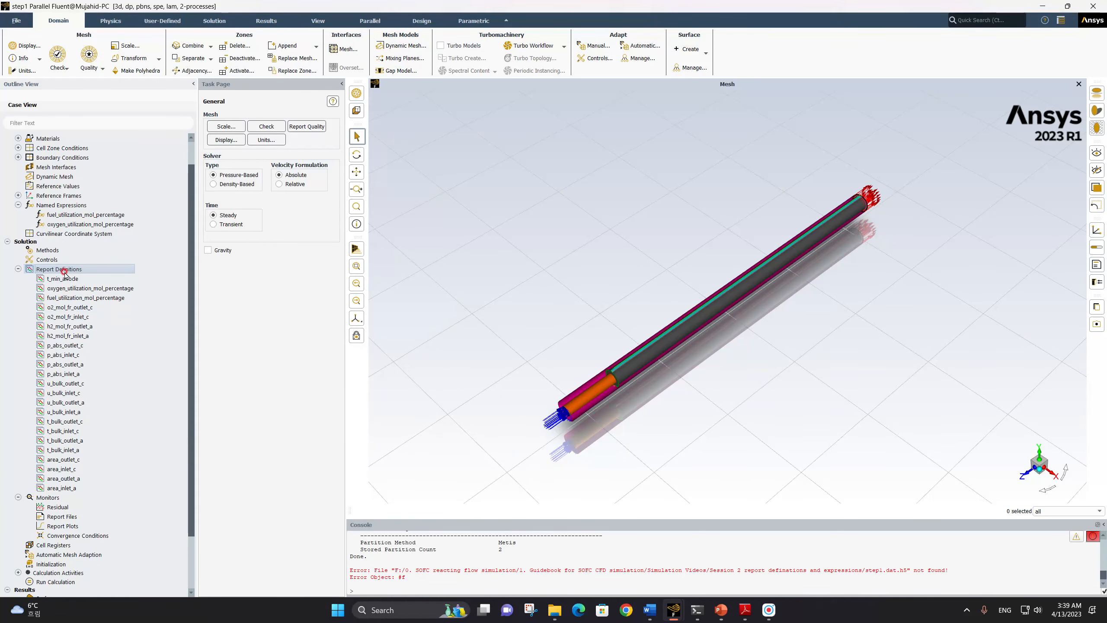
# Copy t_min_anode as t_max_anode-1 with report type Max, and save it with report file and report plot creation turned off
pyautogui.click(62, 278)
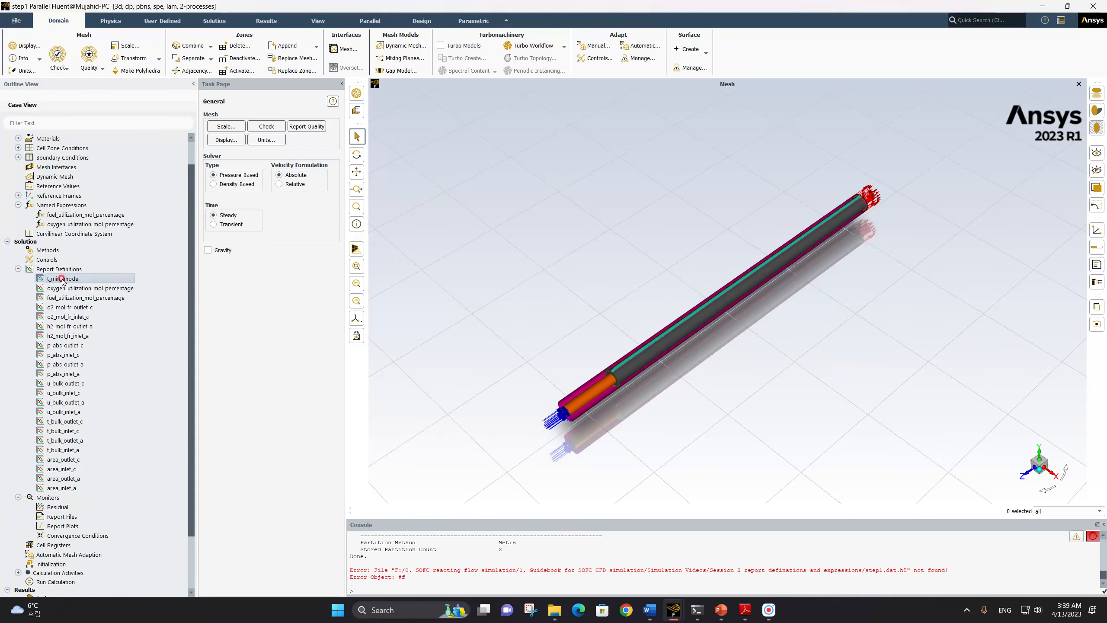
pyautogui.rightClick(62, 278)
pyautogui.click(76, 297)
pyautogui.click(212, 288)
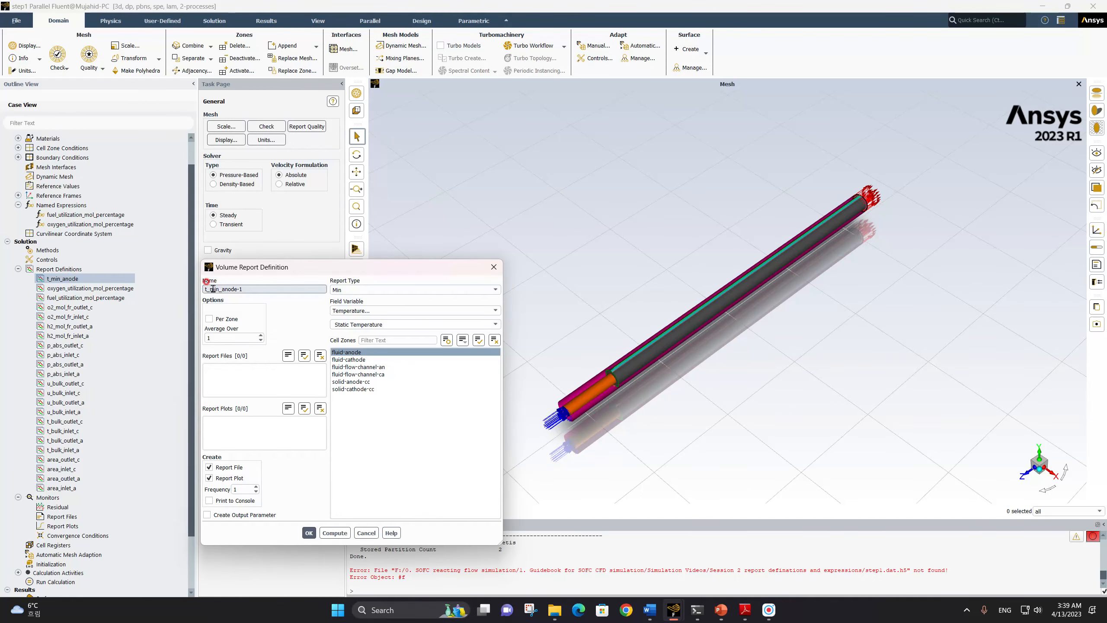
pyautogui.write('ax')
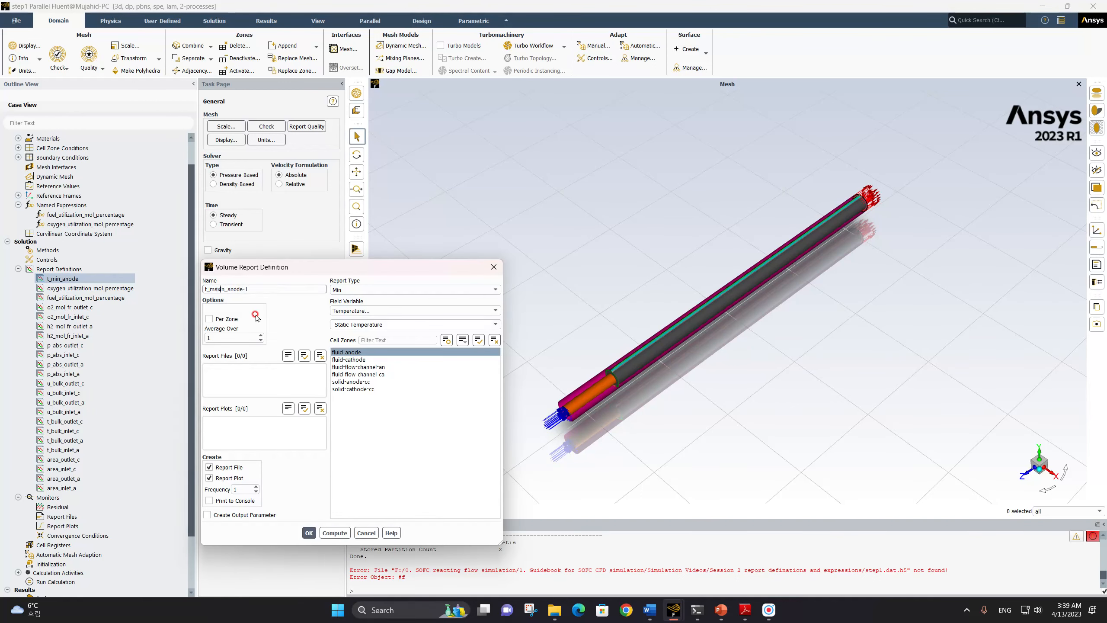
pyautogui.click(368, 290)
pyautogui.click(356, 313)
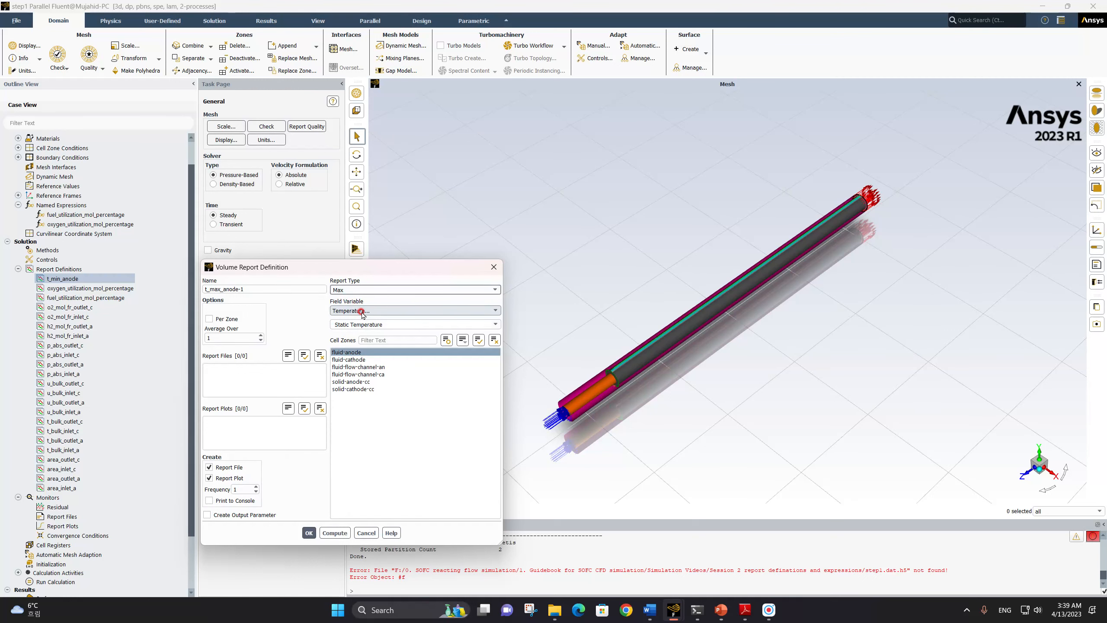
pyautogui.click(209, 467)
pyautogui.click(210, 477)
pyautogui.click(309, 529)
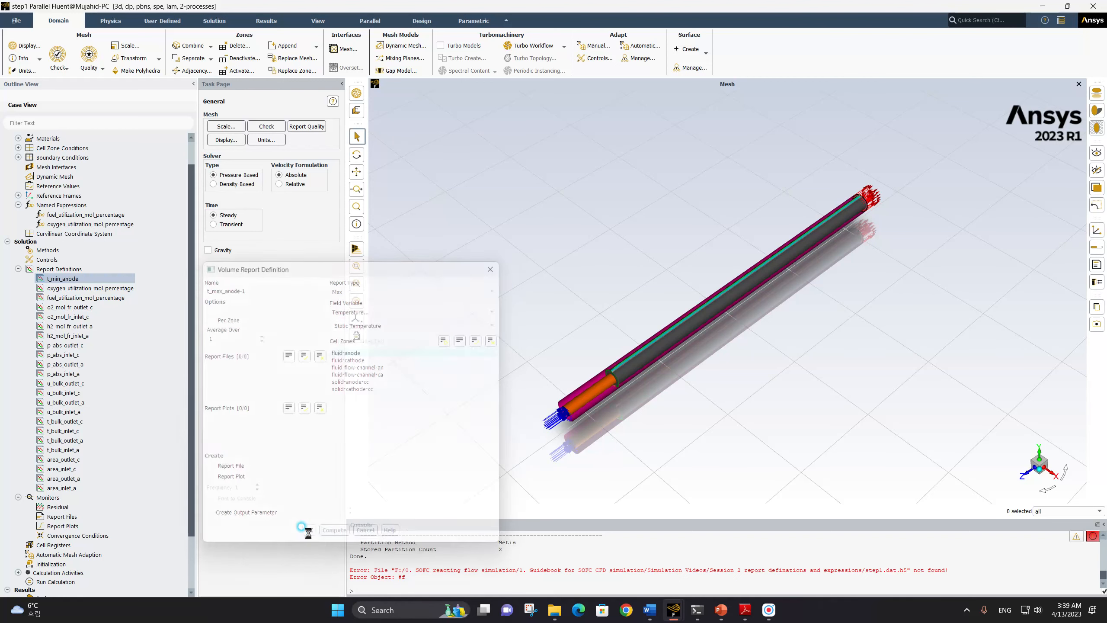
# Rename the anode maximum temperature report definition as t_max_anode
pyautogui.doubleClick(66, 279)
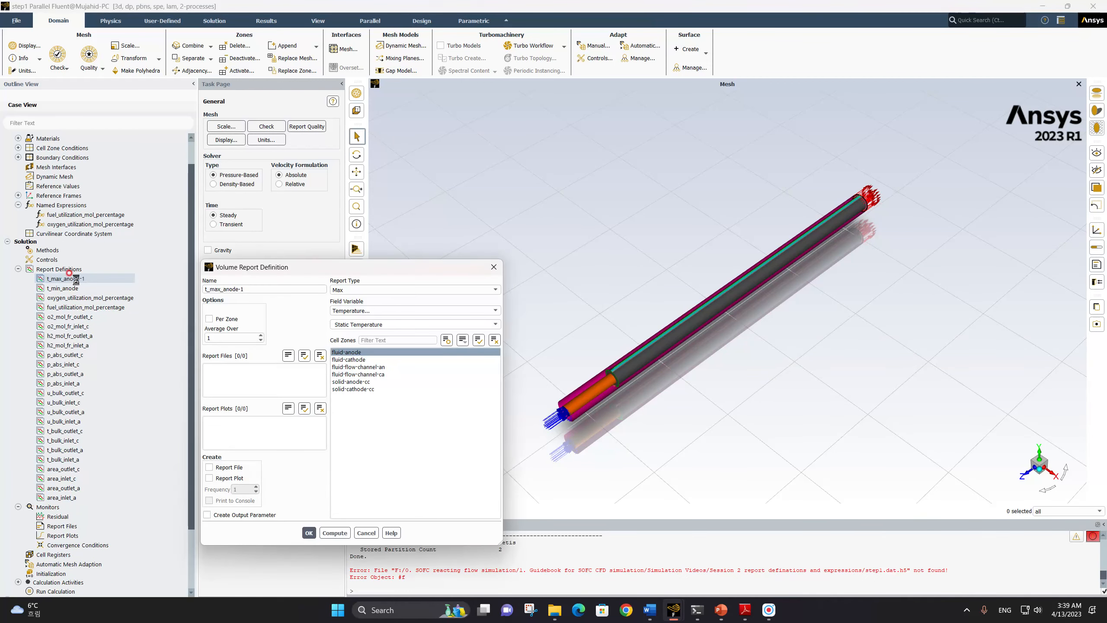
pyautogui.click(247, 289)
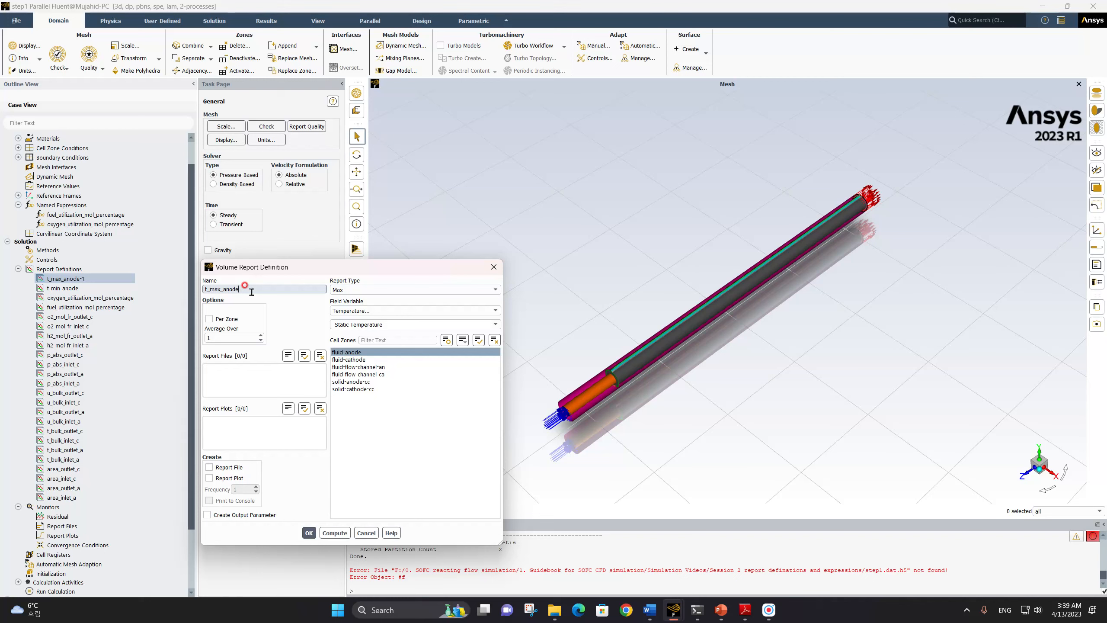
pyautogui.press('BackSpace')
pyautogui.press('BackSpace')
pyautogui.click(309, 533)
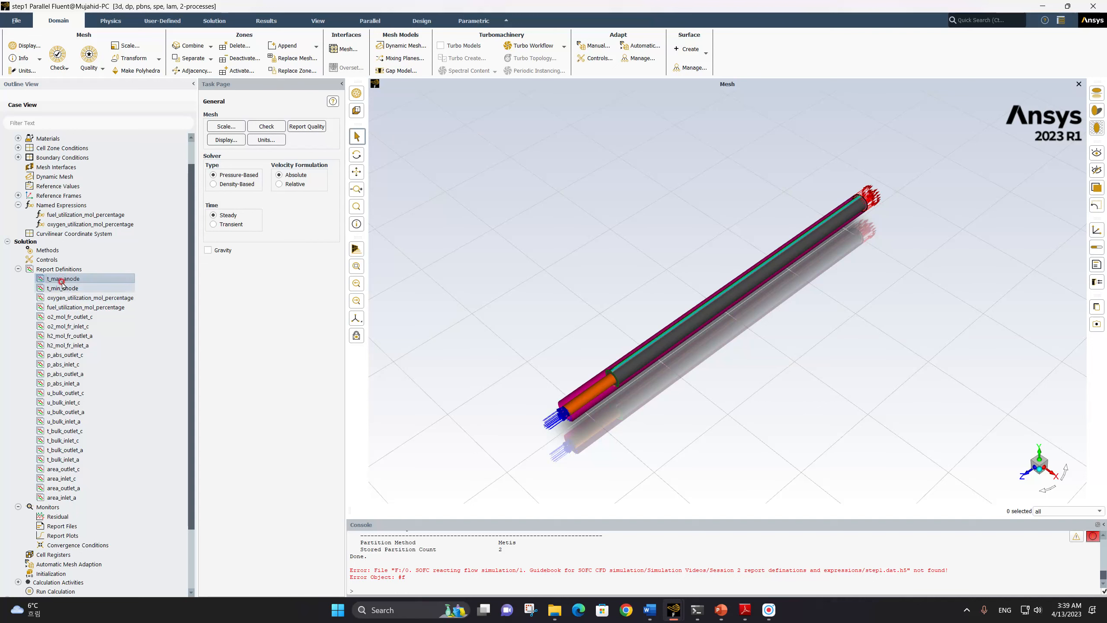
# Copy the t_min_anode report definition and name the copy t_min_cathode
pyautogui.rightClick(62, 281)
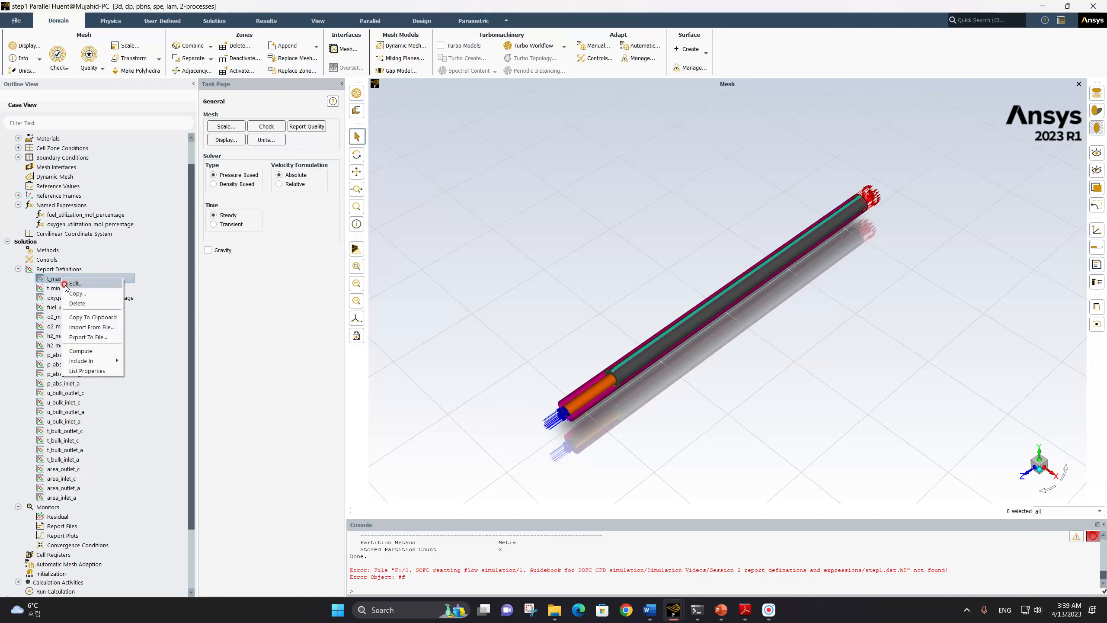
pyautogui.click(55, 289)
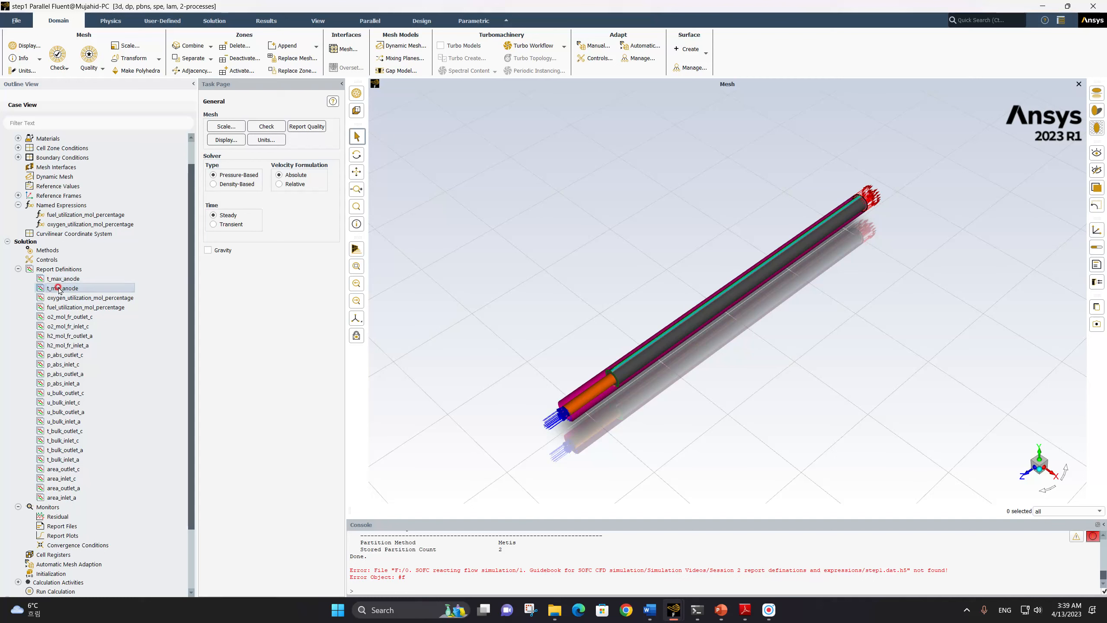
pyautogui.rightClick(60, 289)
pyautogui.click(77, 302)
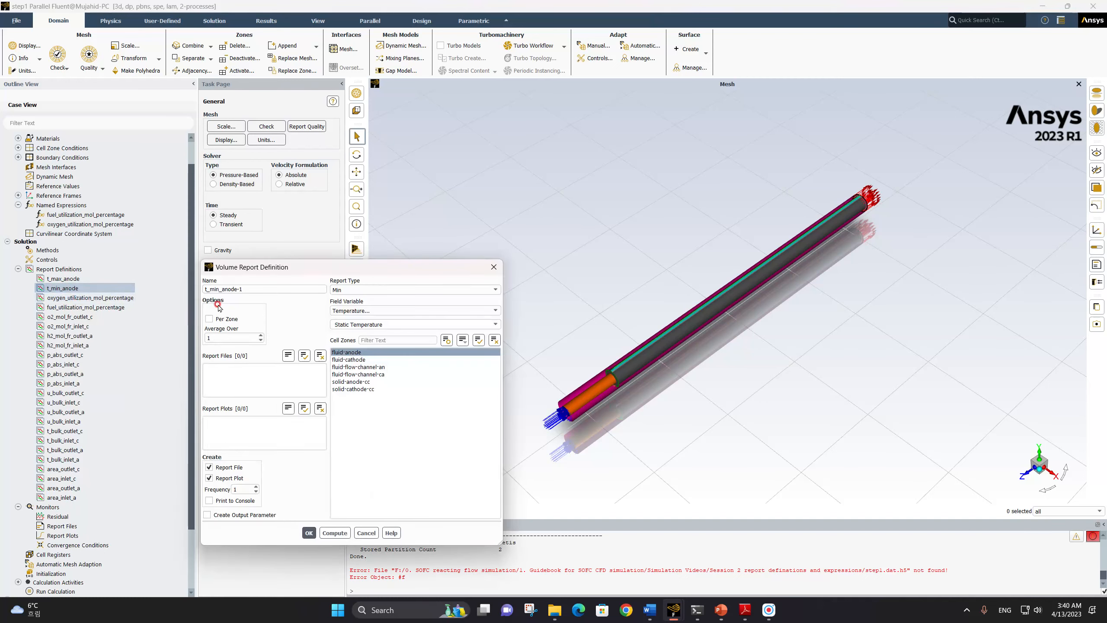
pyautogui.click(214, 289)
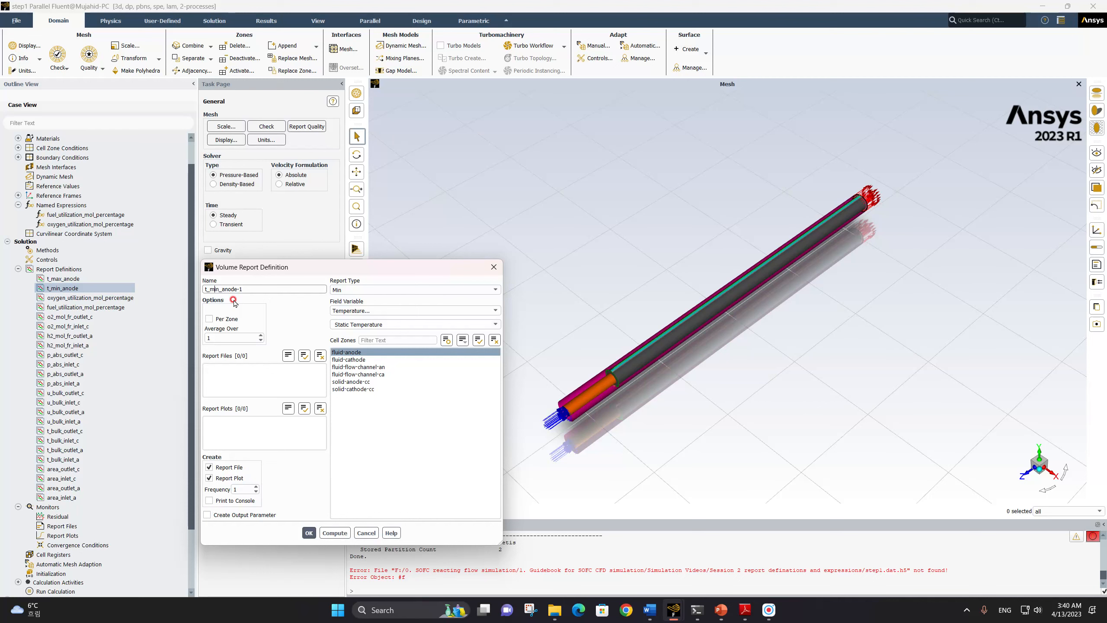
pyautogui.write('ax_')
pyautogui.write('catho')
pyautogui.write('de')
pyautogui.press('Delete')
pyautogui.press('Delete')
pyautogui.press('Delete')
pyautogui.press('Delete')
pyautogui.press('Left')
pyautogui.press('Left')
pyautogui.press('Left')
pyautogui.press('Left')
pyautogui.press('Left')
pyautogui.press('Left')
pyautogui.press('Left')
pyautogui.press('Left')
pyautogui.press('BackSpace')
pyautogui.press('BackSpace')
pyautogui.write('in')
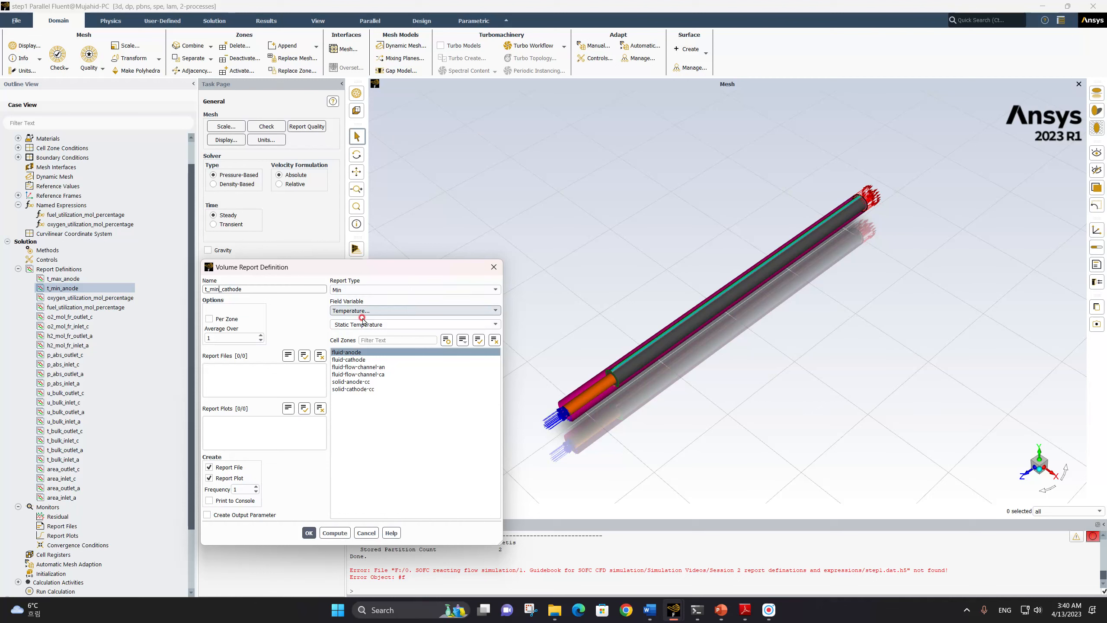
# Switch the copied report to the fluid-cathode zone and save it without creating a report file or report plot
pyautogui.click(360, 358)
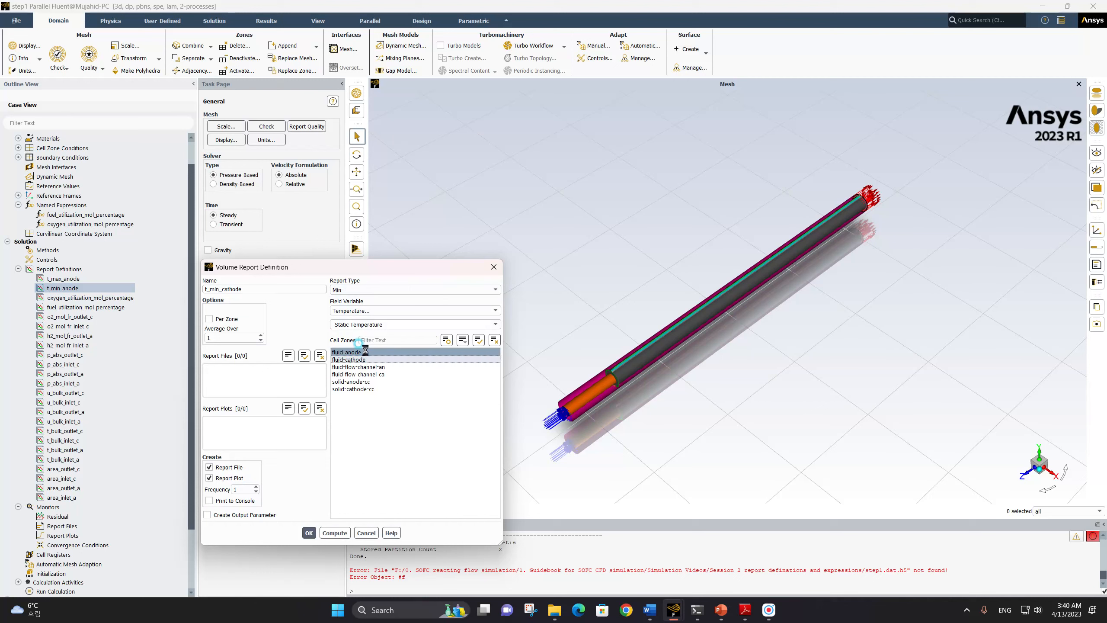
pyautogui.click(210, 467)
pyautogui.click(211, 478)
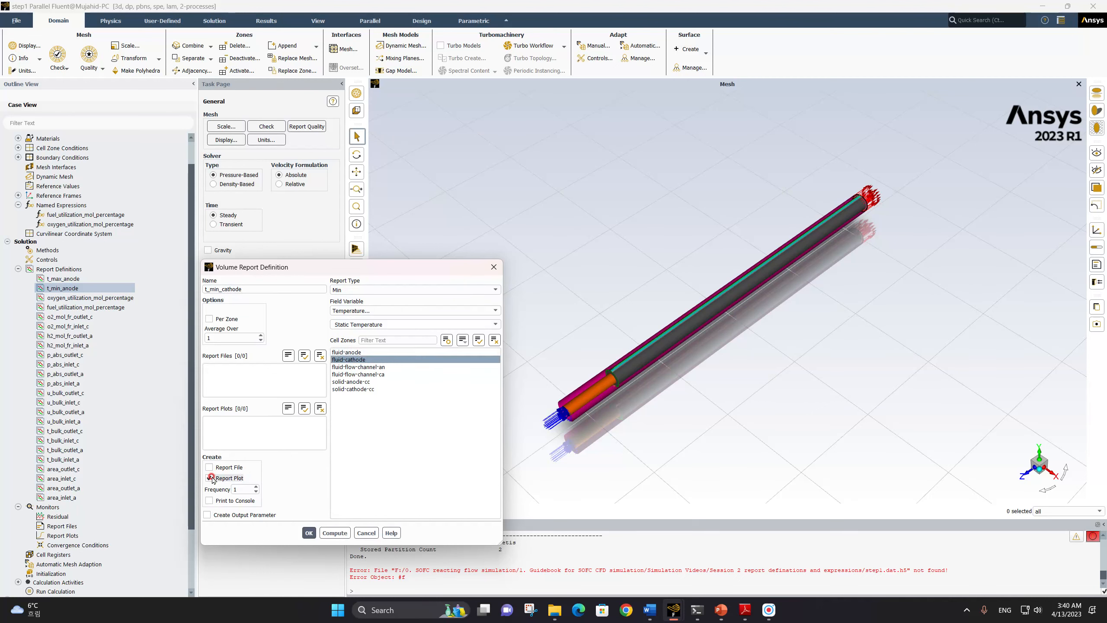
pyautogui.click(309, 533)
# Copy the t_min_cathode report definition and name the copy t_max_cathode
pyautogui.click(65, 279)
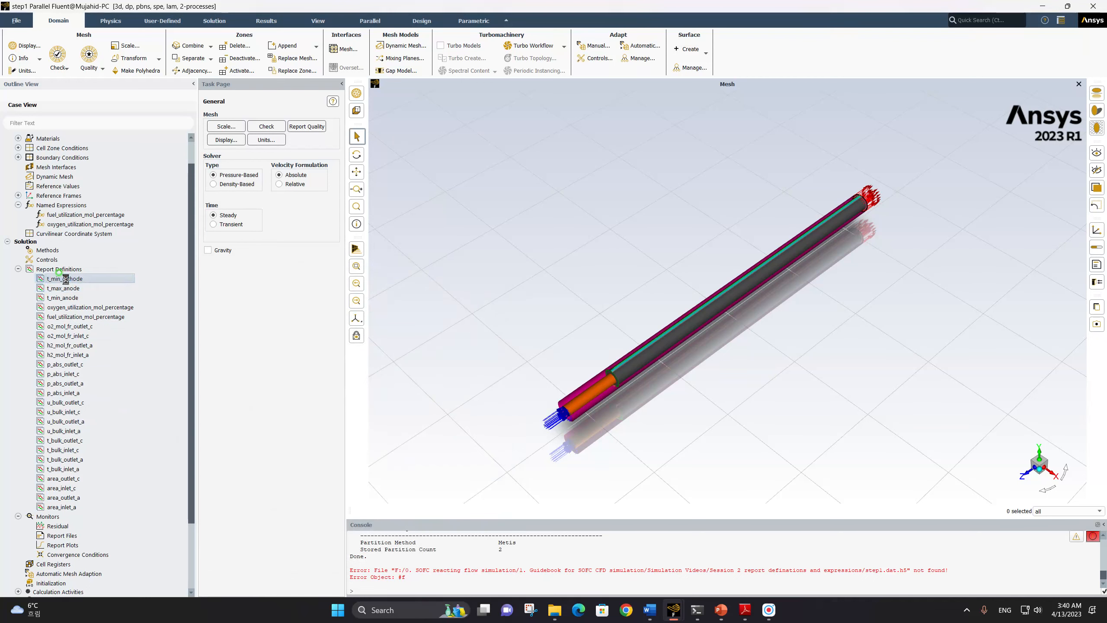
pyautogui.rightClick(66, 281)
pyautogui.click(77, 294)
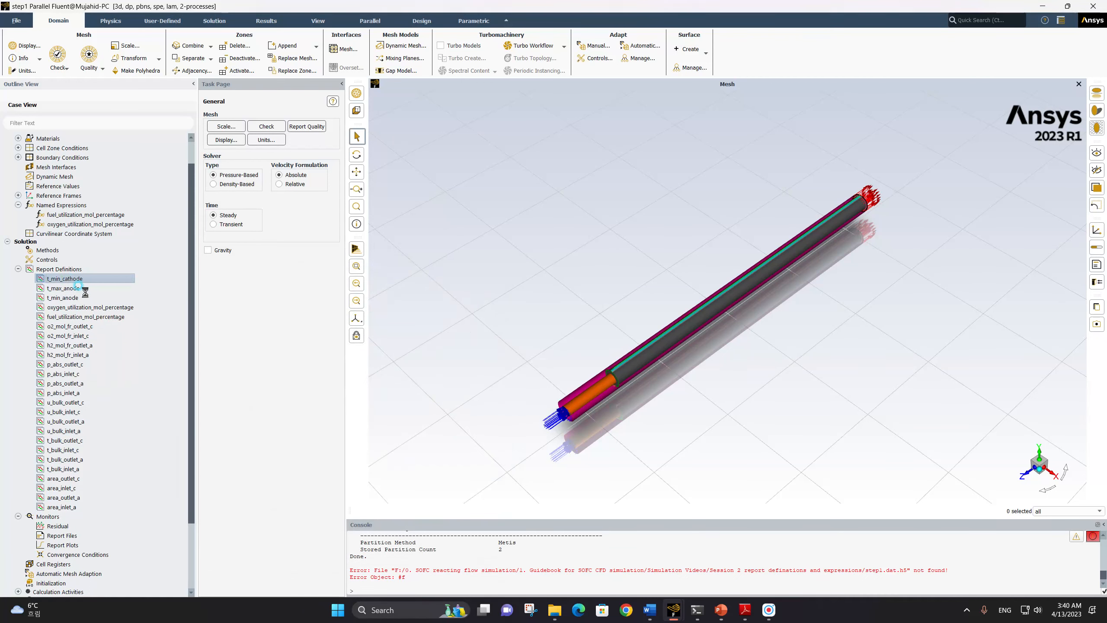
pyautogui.click(215, 290)
pyautogui.press('BackSpace')
pyautogui.press('BackSpace')
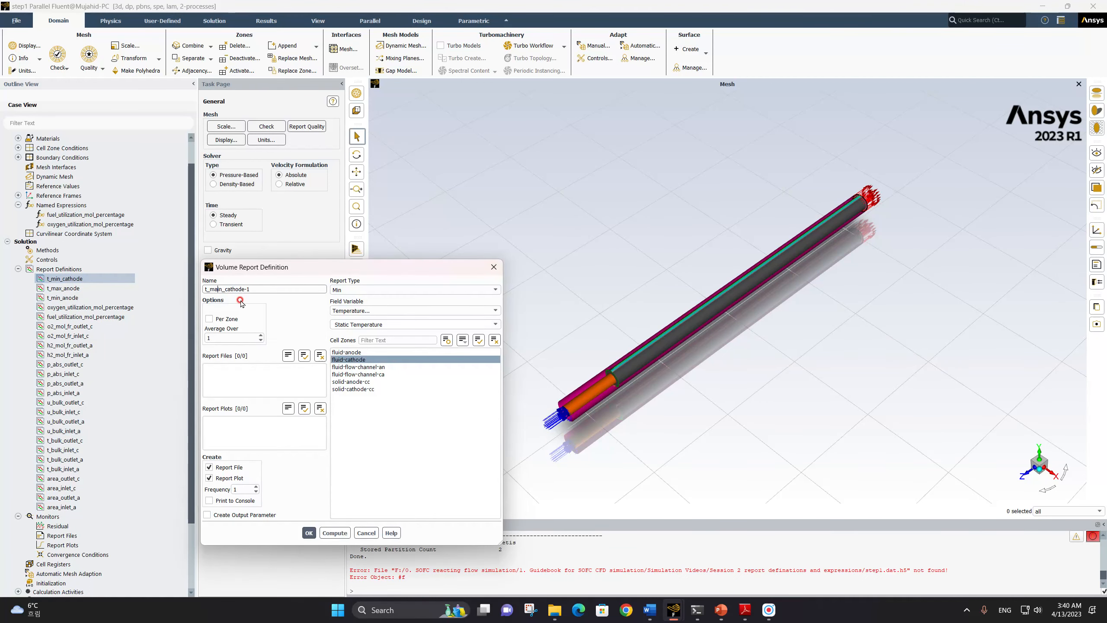
pyautogui.write('max')
pyautogui.press('Right')
pyautogui.press('Right')
pyautogui.press('Right')
pyautogui.press('Right')
pyautogui.press('Right')
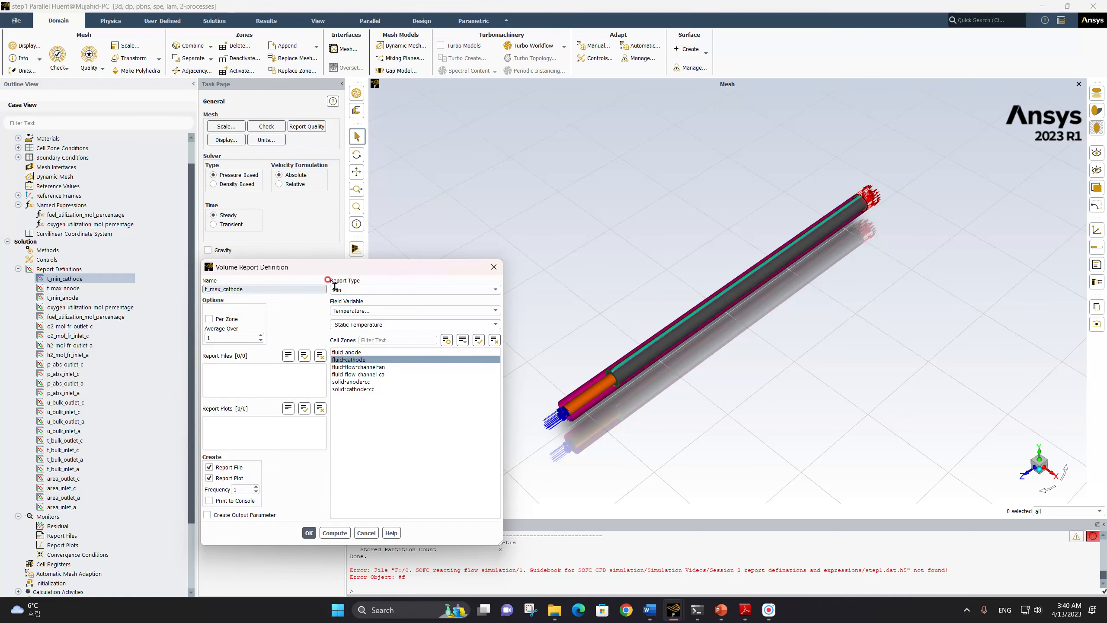
# Set the cathode copy's report type to Max and save it with report file and report plot creation turned off
pyautogui.click(394, 290)
pyautogui.click(363, 313)
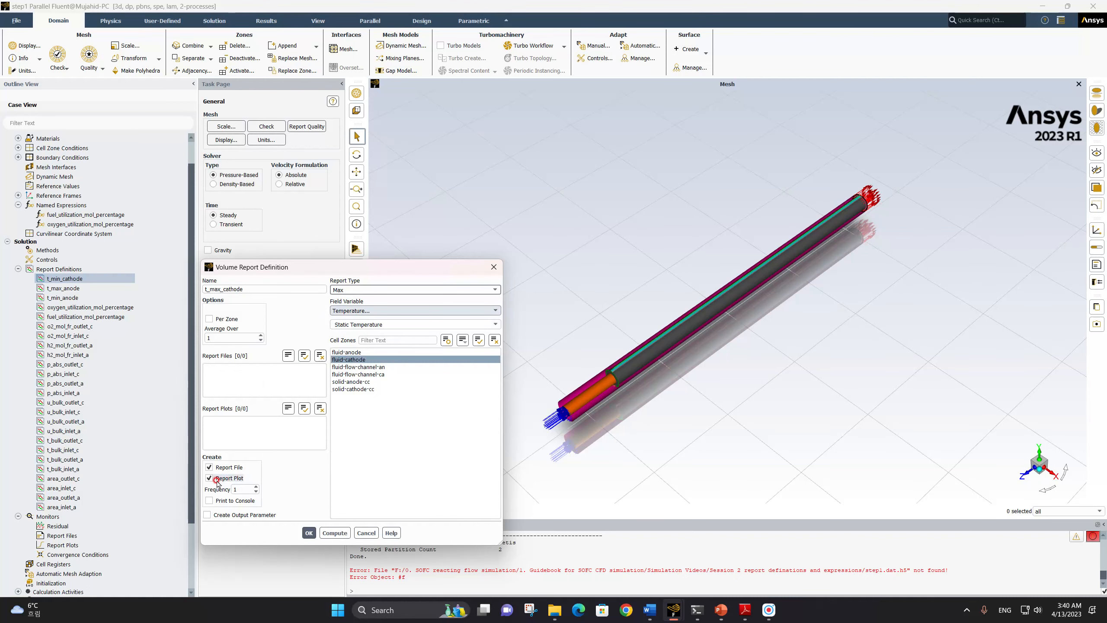
pyautogui.click(210, 468)
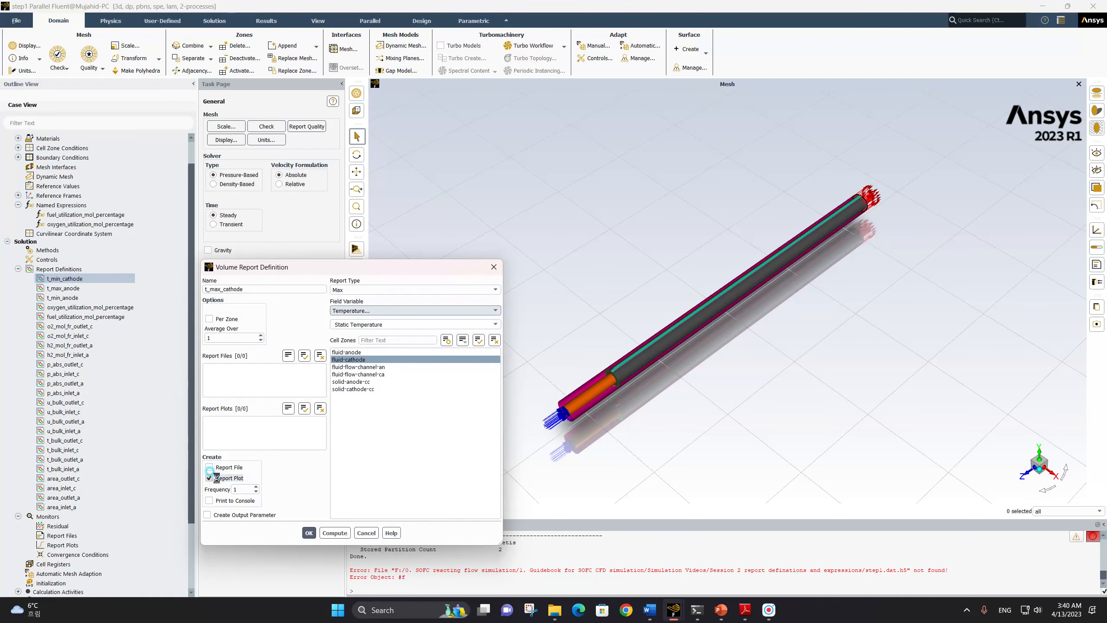
pyautogui.click(308, 532)
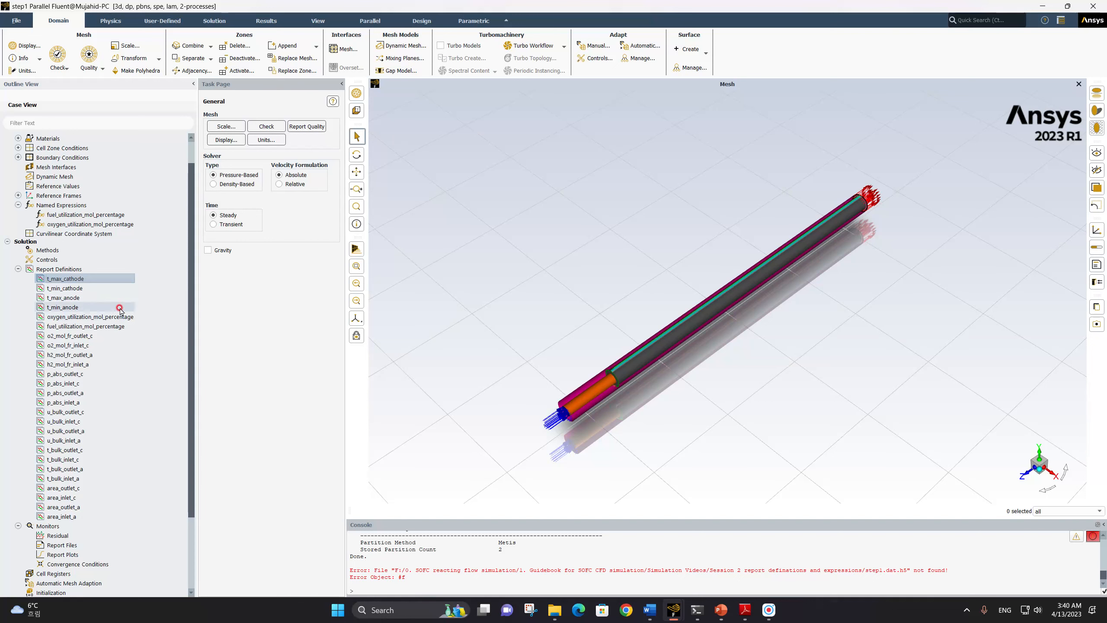
# Create a new Facet Minimum surface report definition named h2_min_mol_fr_a
pyautogui.click(72, 269)
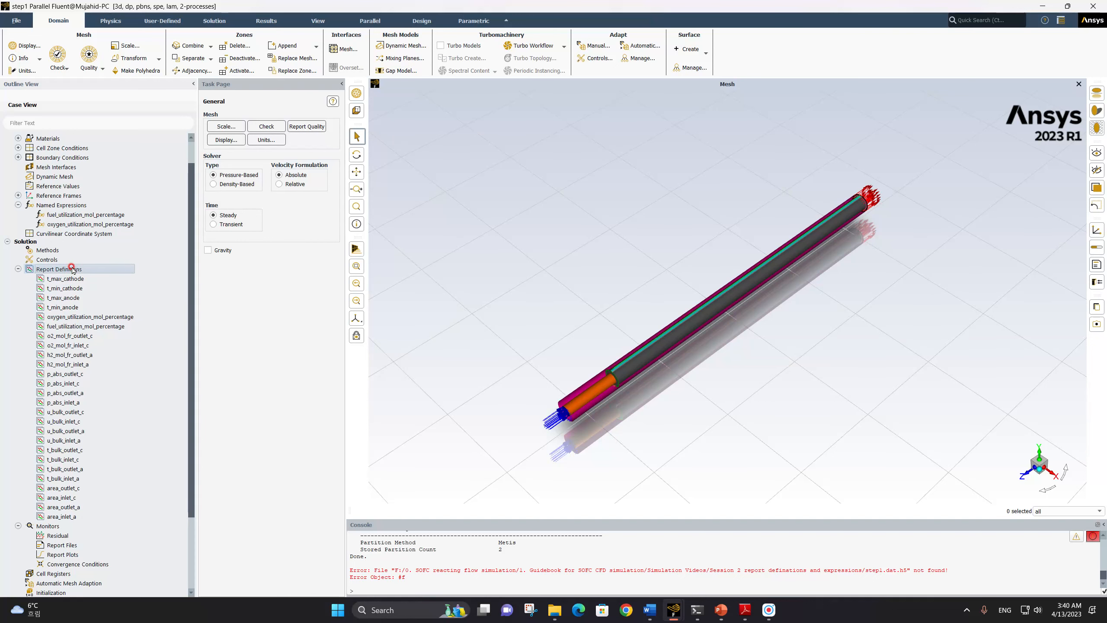
pyautogui.rightClick(72, 270)
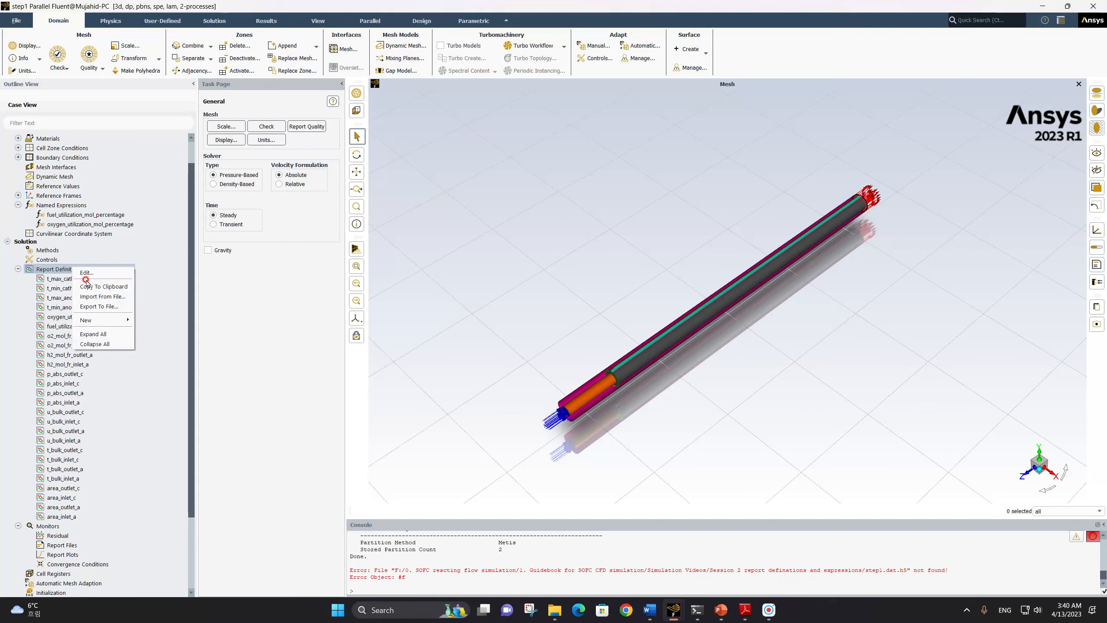
pyautogui.moveTo(100, 320)
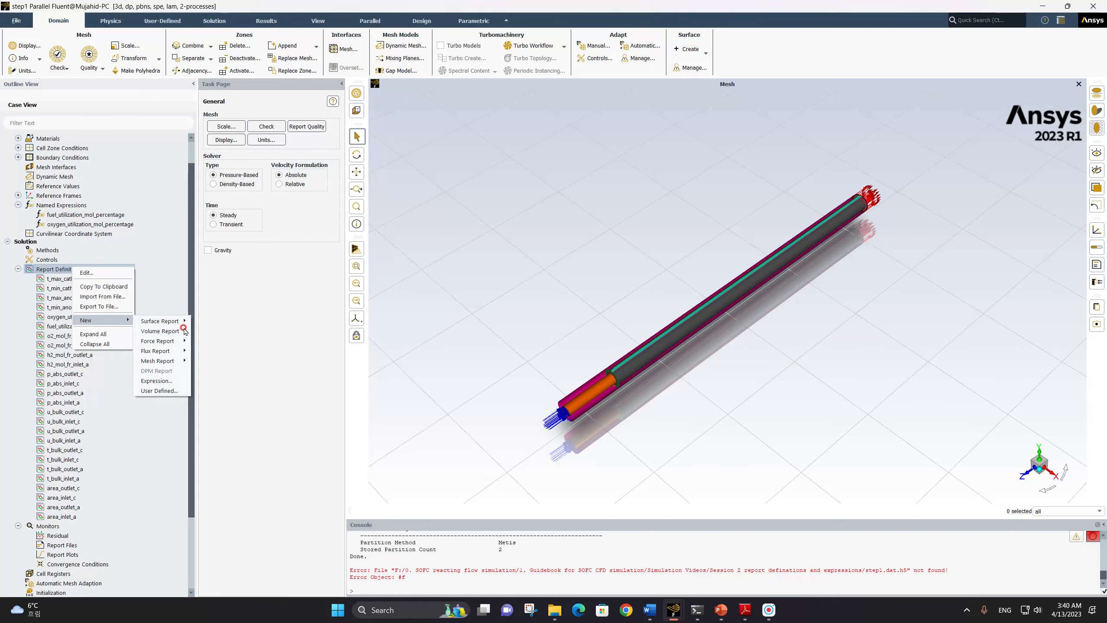
pyautogui.moveTo(173, 322)
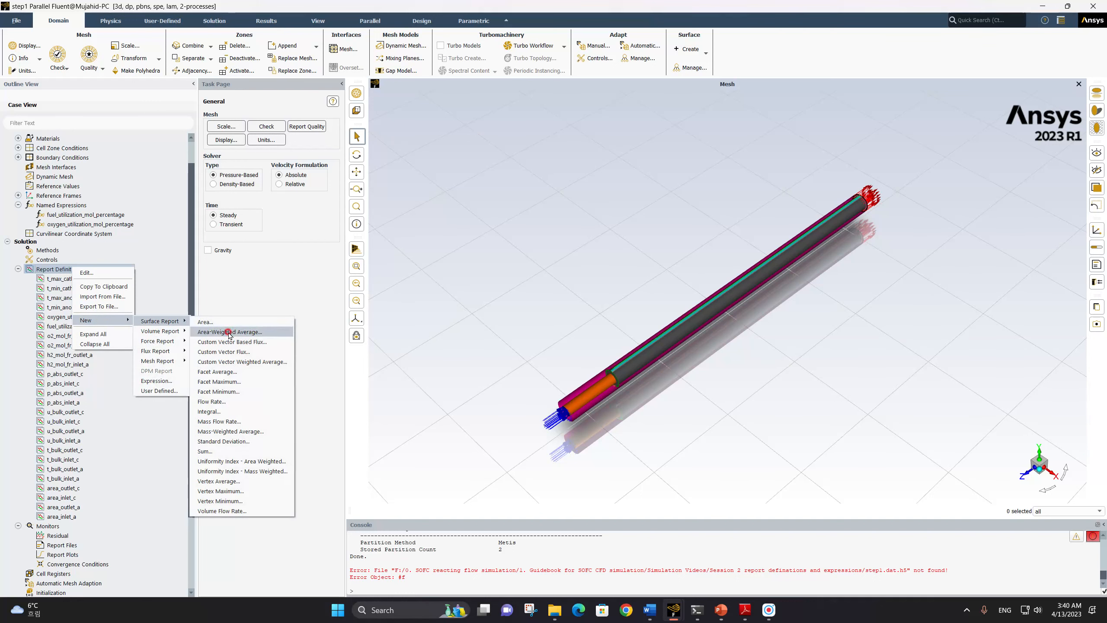
pyautogui.click(239, 391)
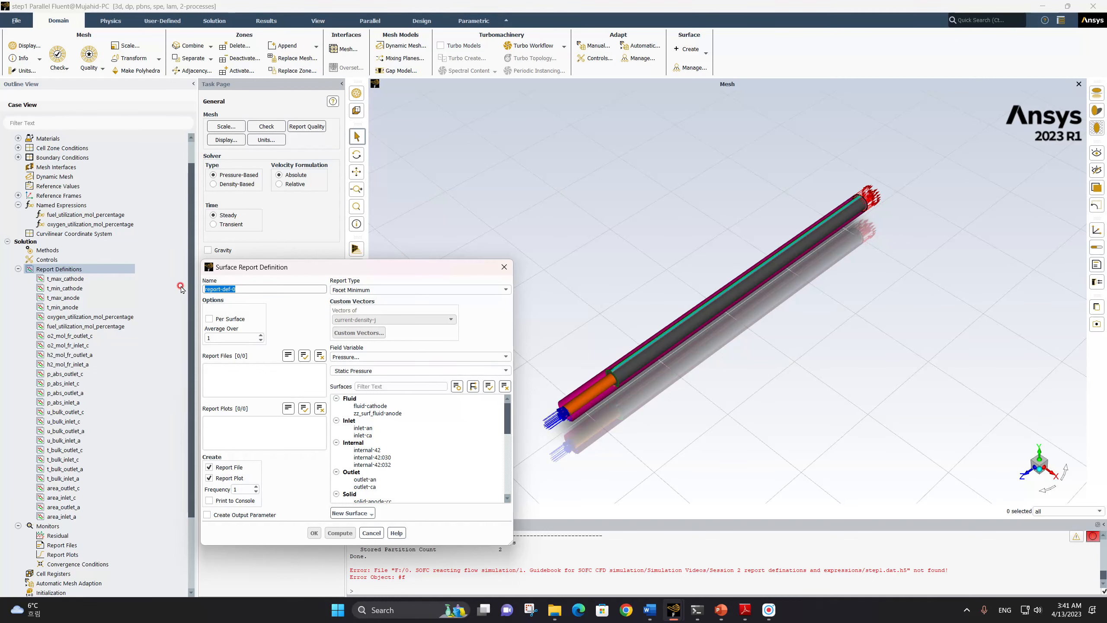
pyautogui.write('h2_min_mol_+')
pyautogui.press('BackSpace')
pyautogui.write('_a')
# Report the mole fraction of h2 on wall-electrolyte-anode and save the definition with report file and report plot creation turned off
pyautogui.click(209, 467)
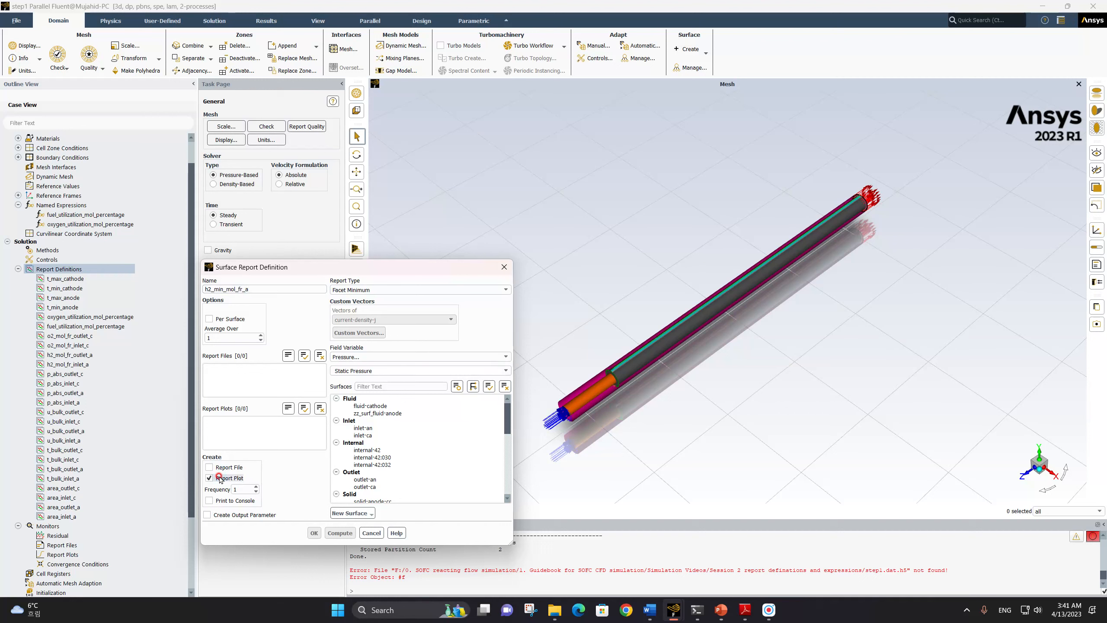
pyautogui.click(209, 477)
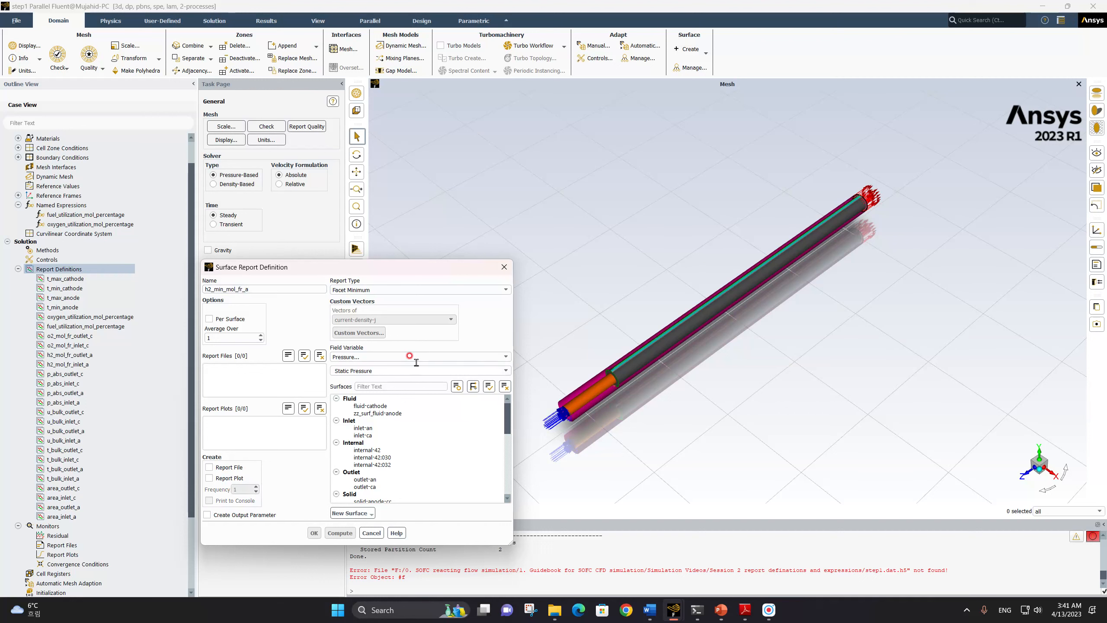
pyautogui.click(386, 357)
pyautogui.click(371, 395)
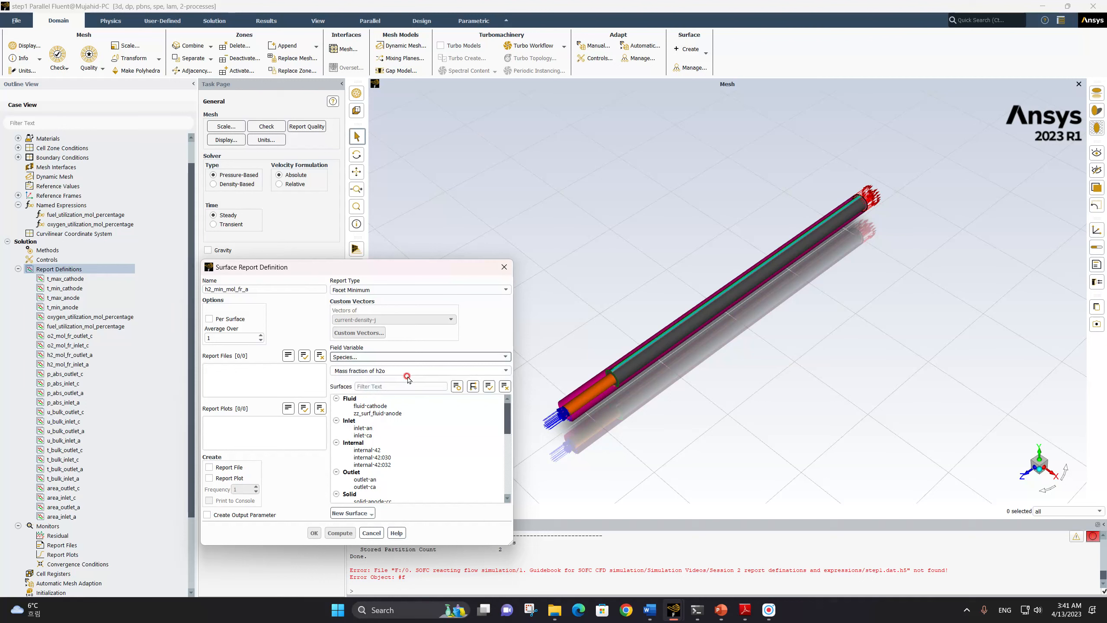
pyautogui.click(506, 371)
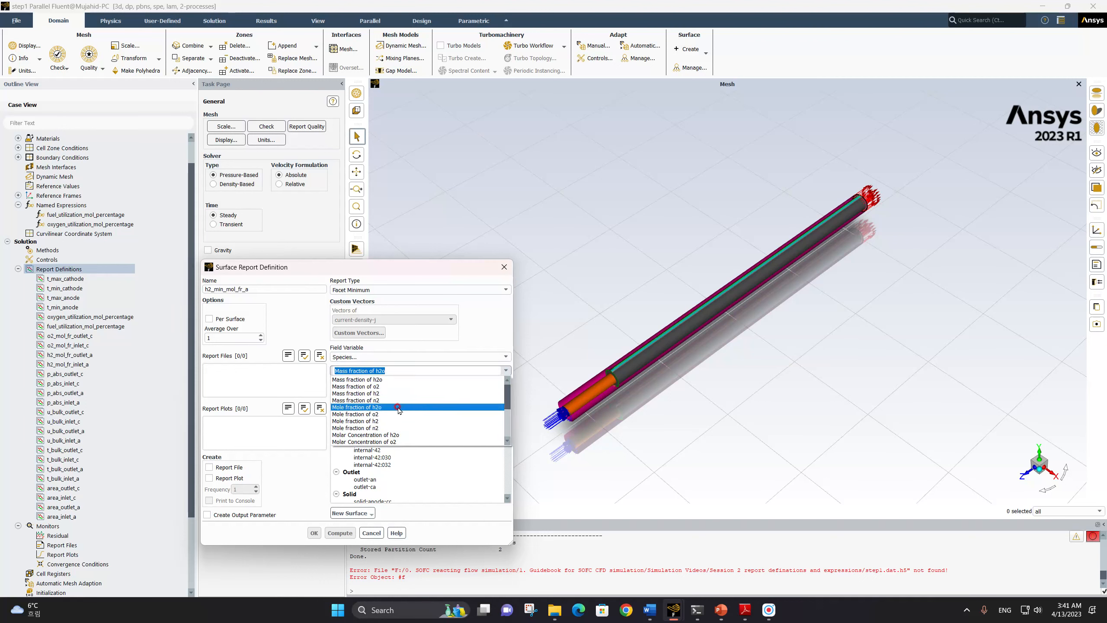
pyautogui.click(387, 421)
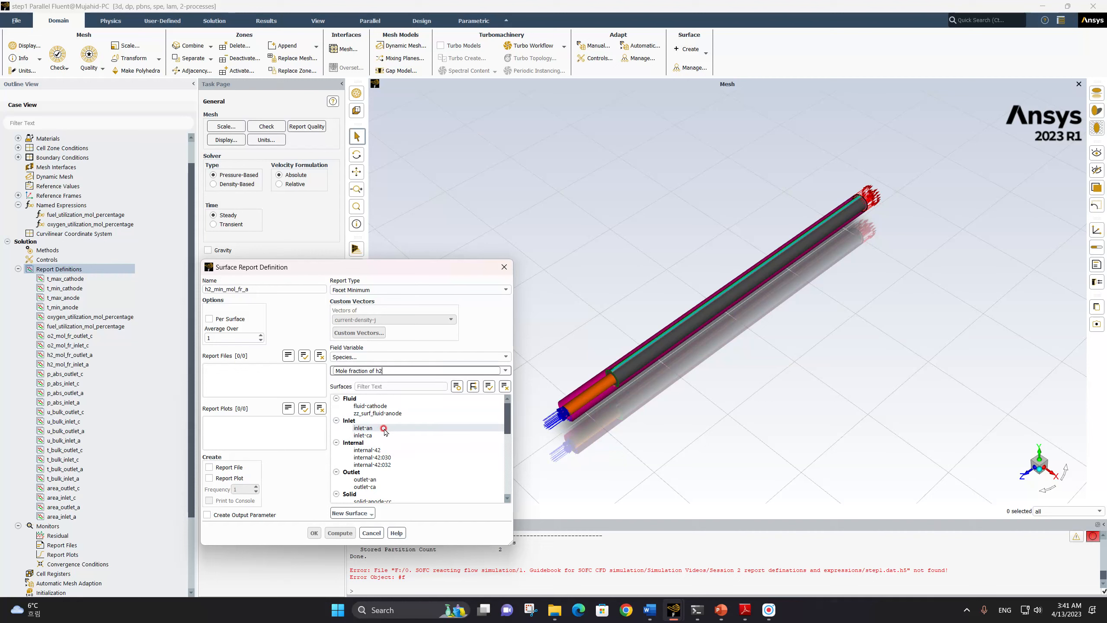
pyautogui.scroll(-10, 387, 427)
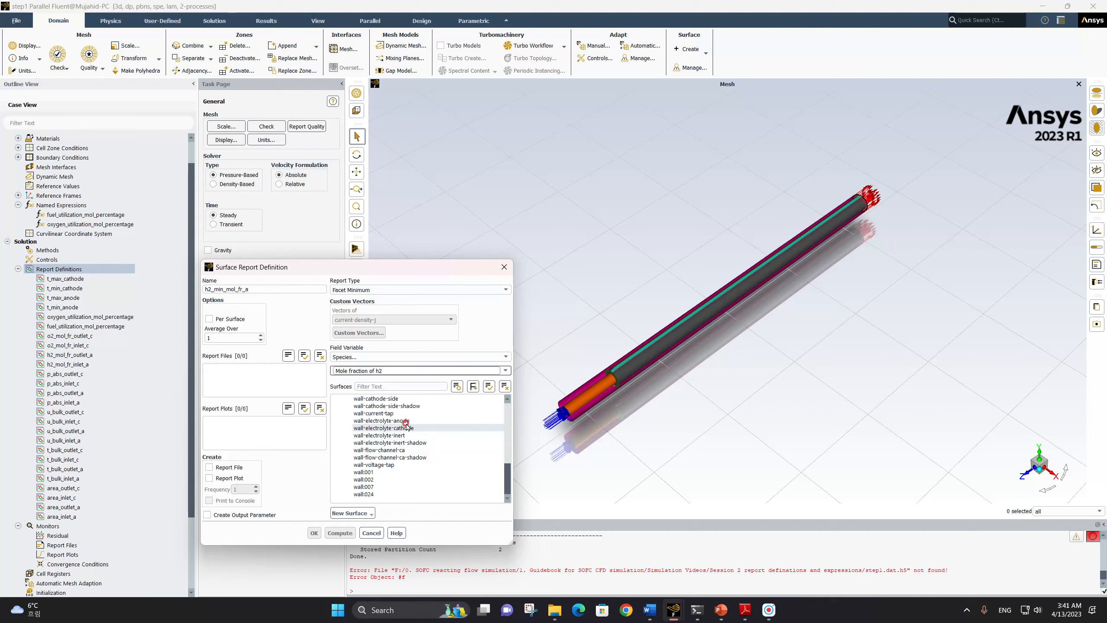
pyautogui.click(395, 421)
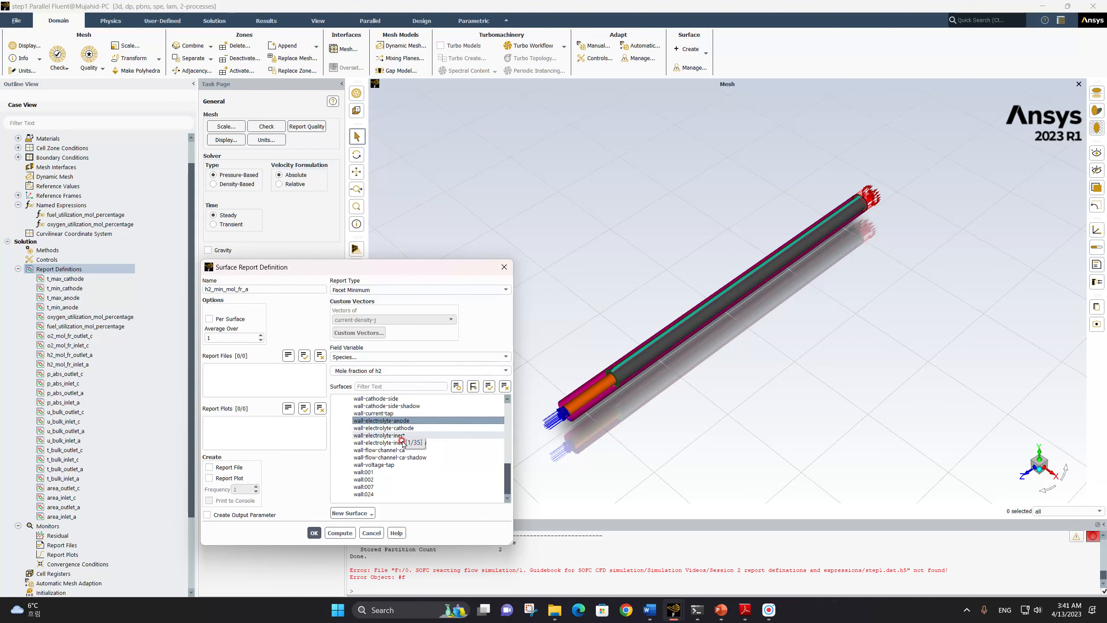
pyautogui.click(313, 531)
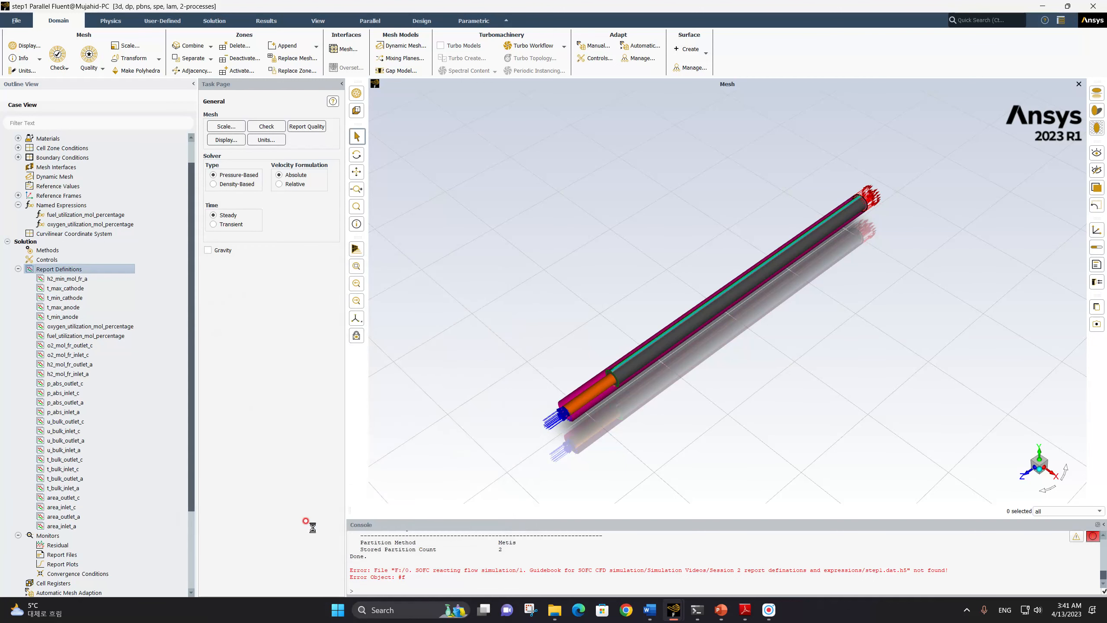
# Copy the h2_min_mol_fr_a report definition and name the copy o2_min_mol_fr_c
pyautogui.click(64, 280)
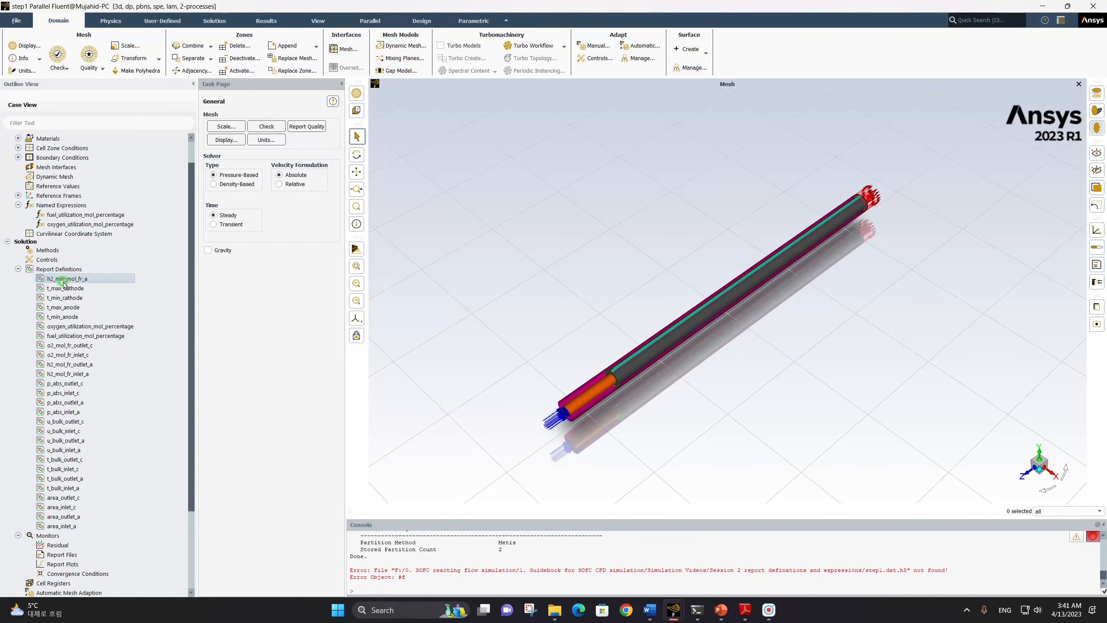
pyautogui.rightClick(65, 280)
pyautogui.click(76, 292)
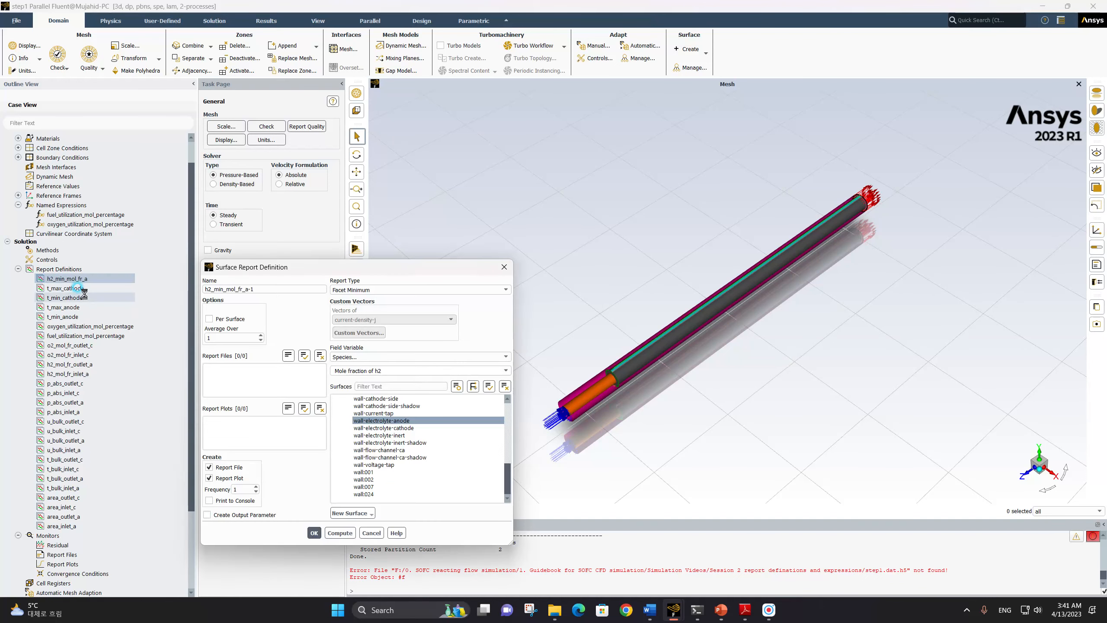
pyautogui.click(206, 287)
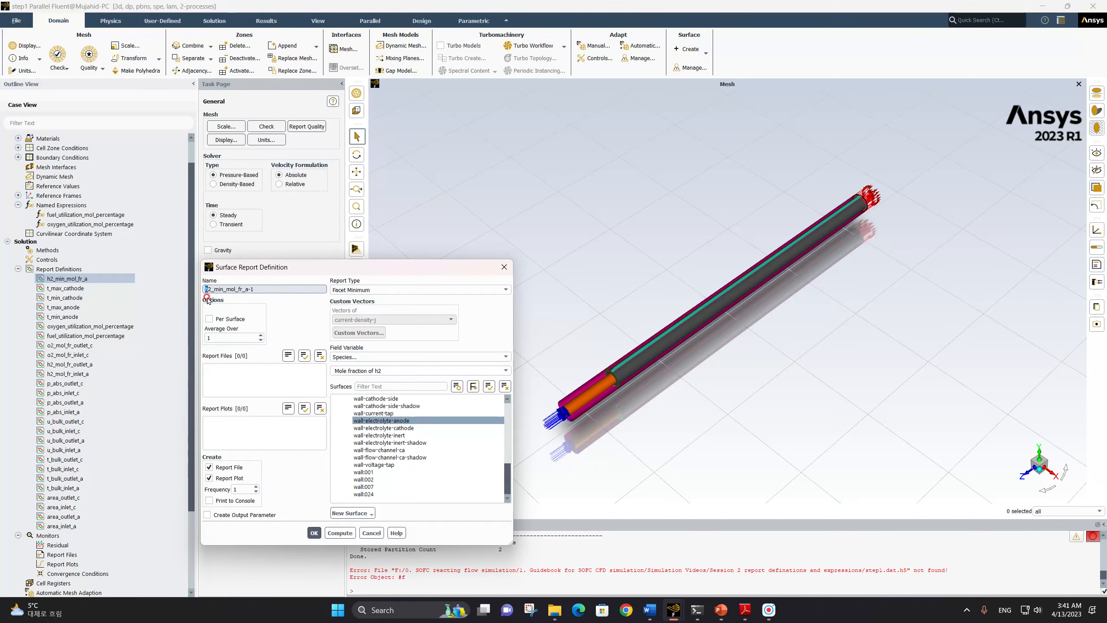
pyautogui.click(232, 319)
pyautogui.write('o')
pyautogui.click(245, 288)
pyautogui.moveTo(247, 290); pyautogui.dragTo(268, 289)
pyautogui.write('c')
# Switch the copied report's surface to wall-electrolyte-cathode only and turn off report file and report plot creation
pyautogui.click(387, 350)
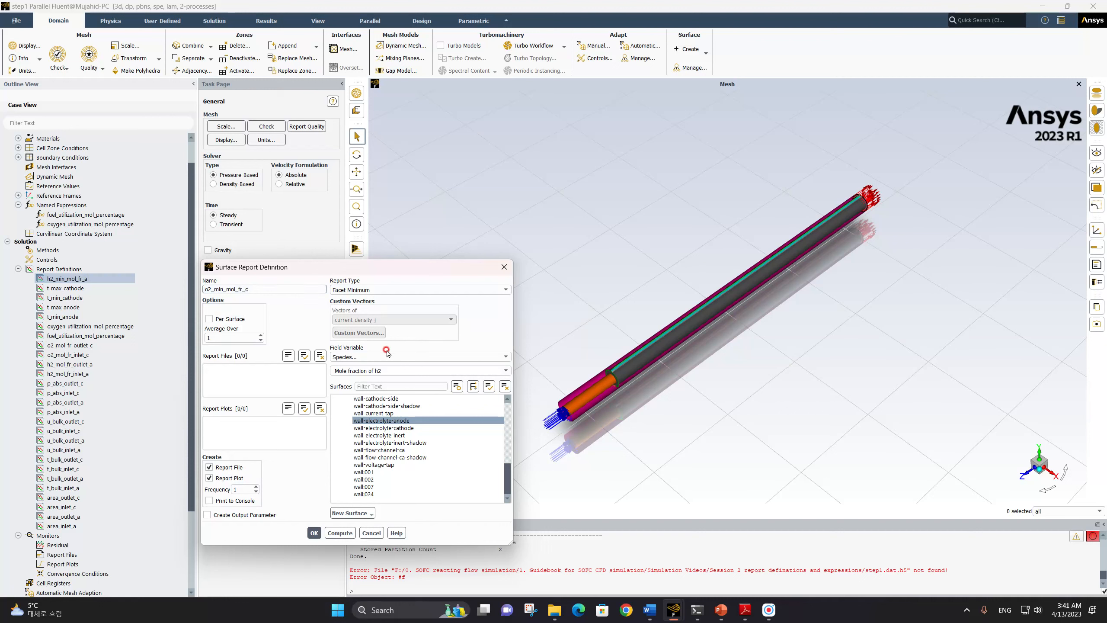
pyautogui.click(388, 421)
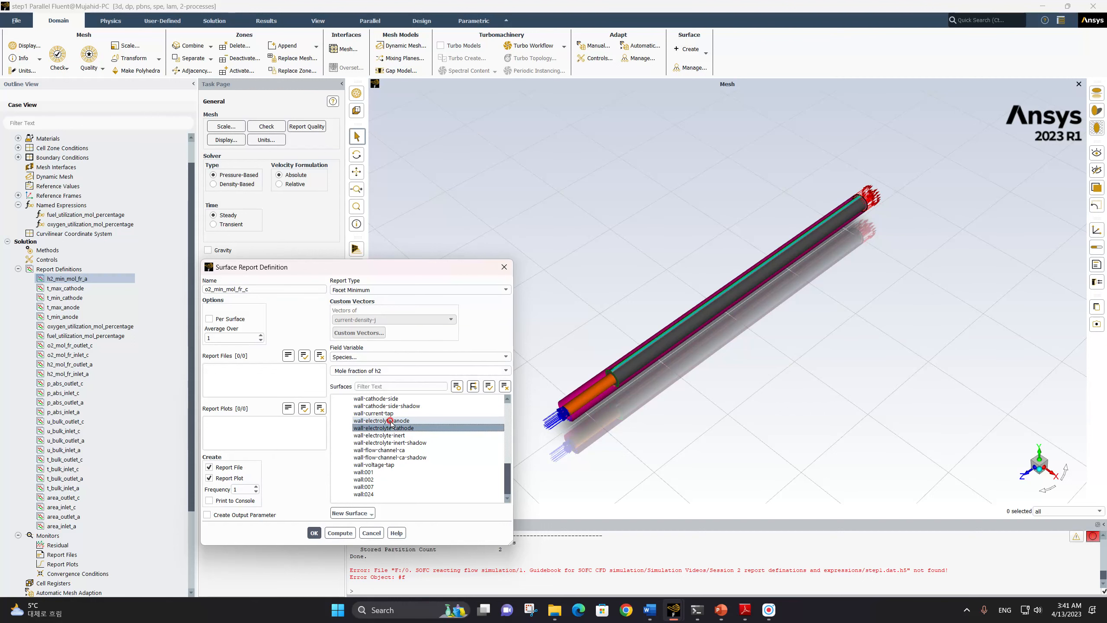
pyautogui.click(384, 428)
pyautogui.click(209, 467)
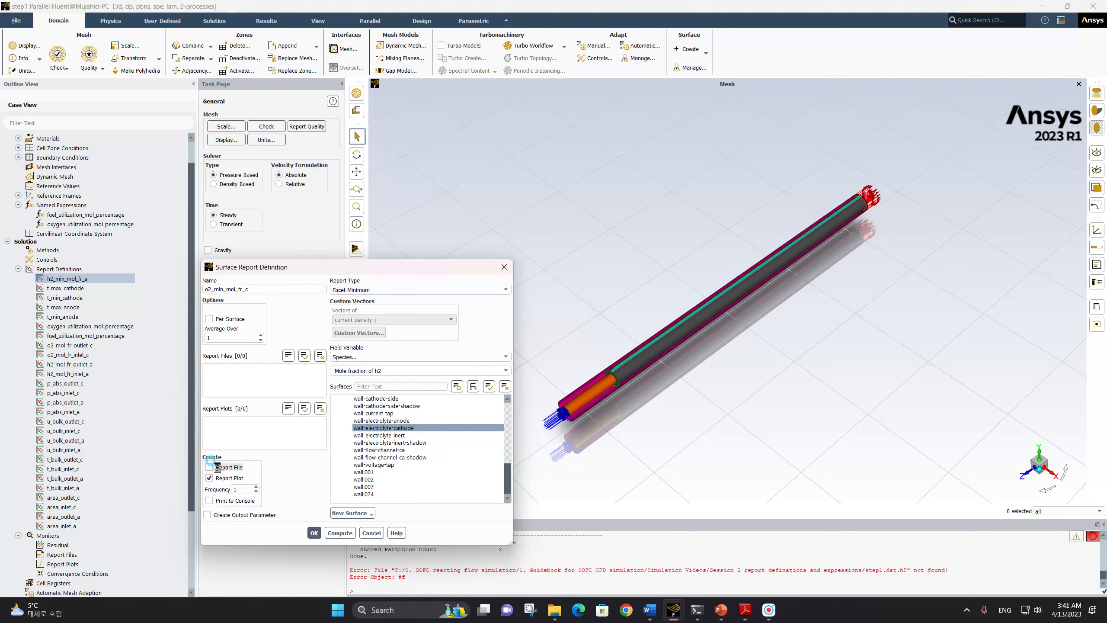
pyautogui.click(217, 478)
# Change the copied report's species field variable to Mole fraction of o2 and save the definition
pyautogui.click(361, 370)
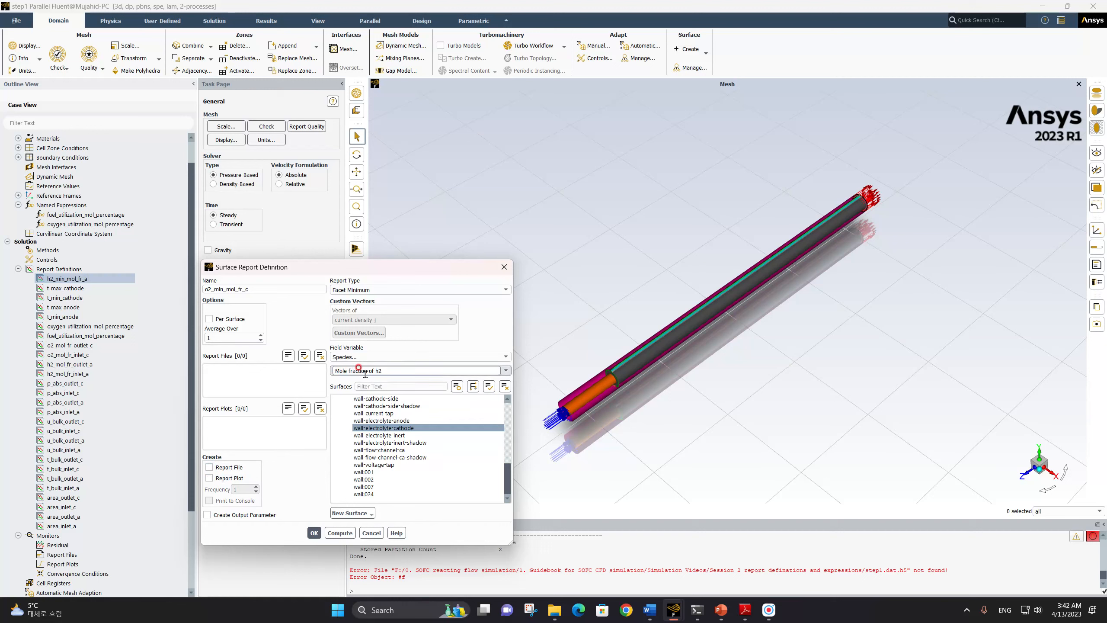
pyautogui.click(490, 370)
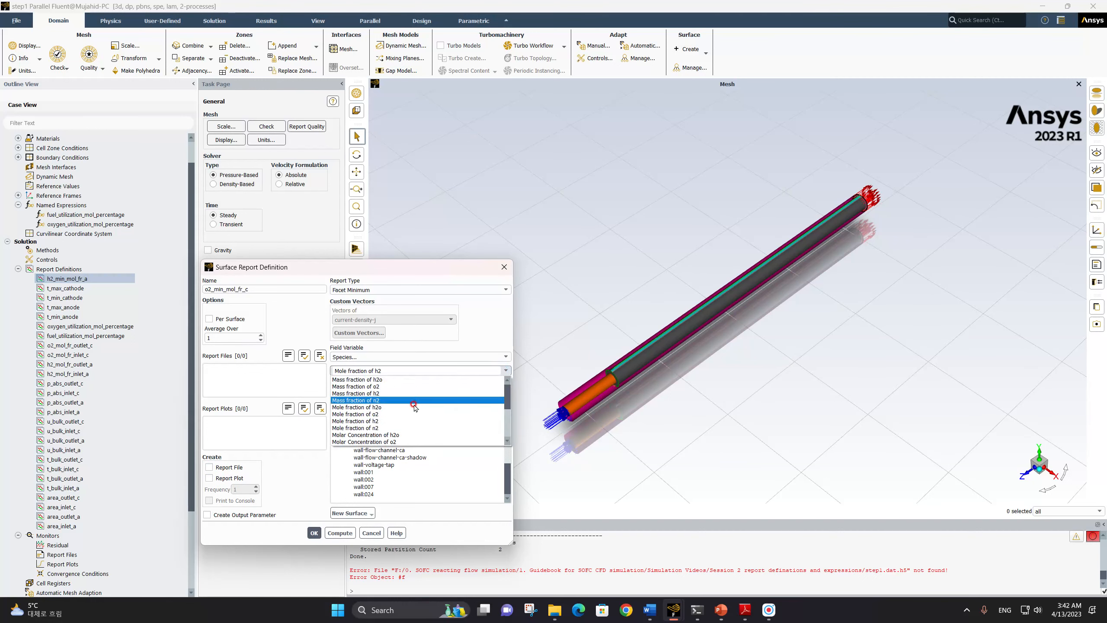
pyautogui.click(382, 399)
pyautogui.click(389, 374)
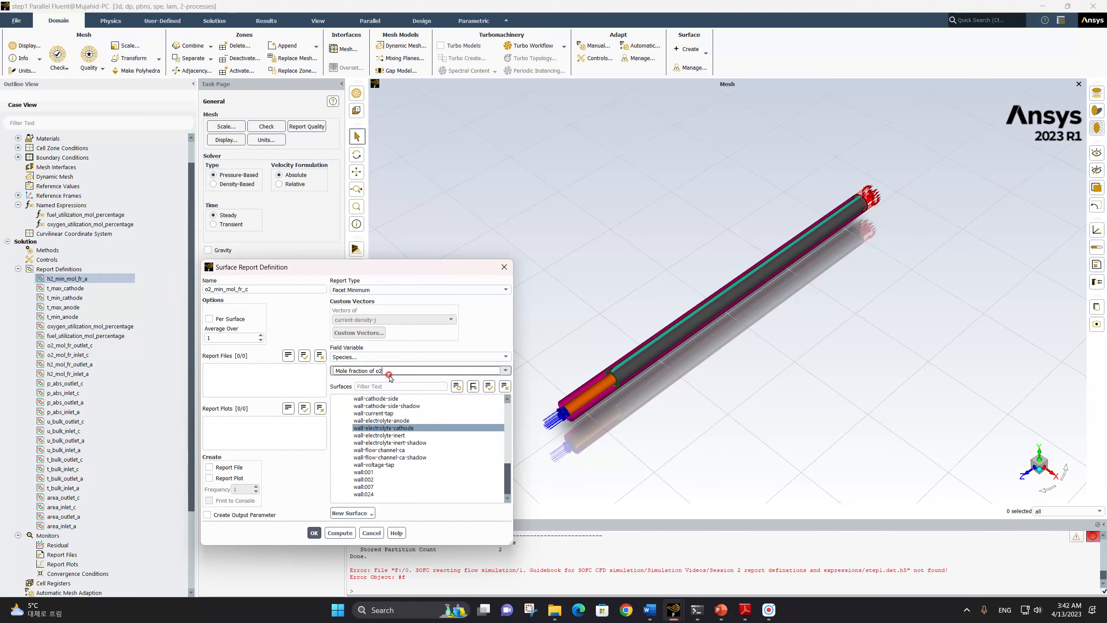
pyautogui.click(314, 533)
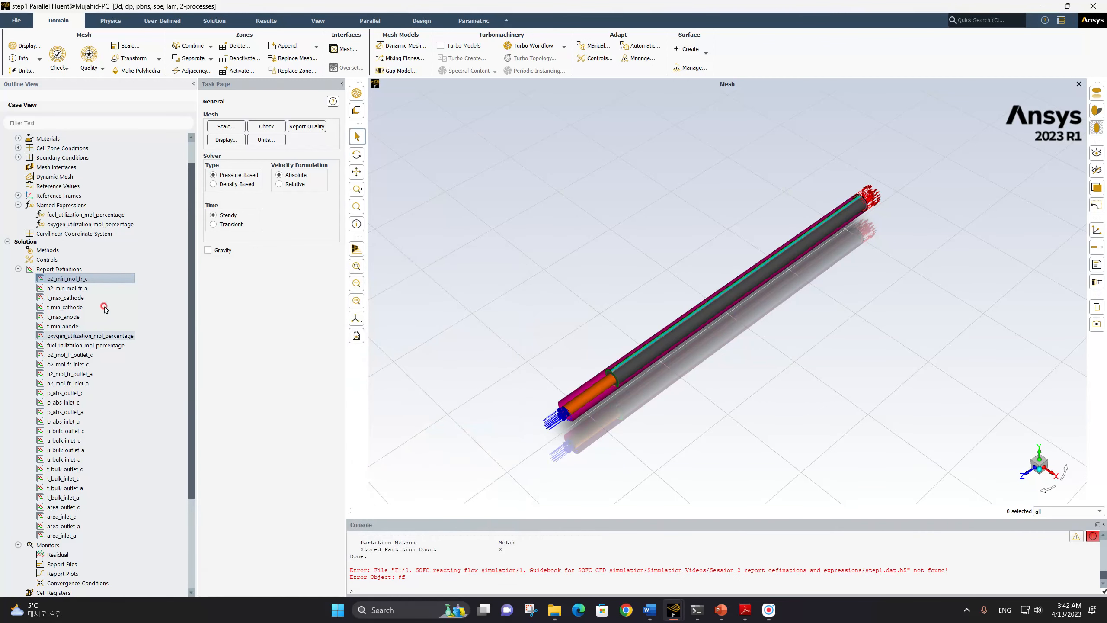
# Create a new Integral surface report definition named cell_current_current_tap
pyautogui.click(64, 278)
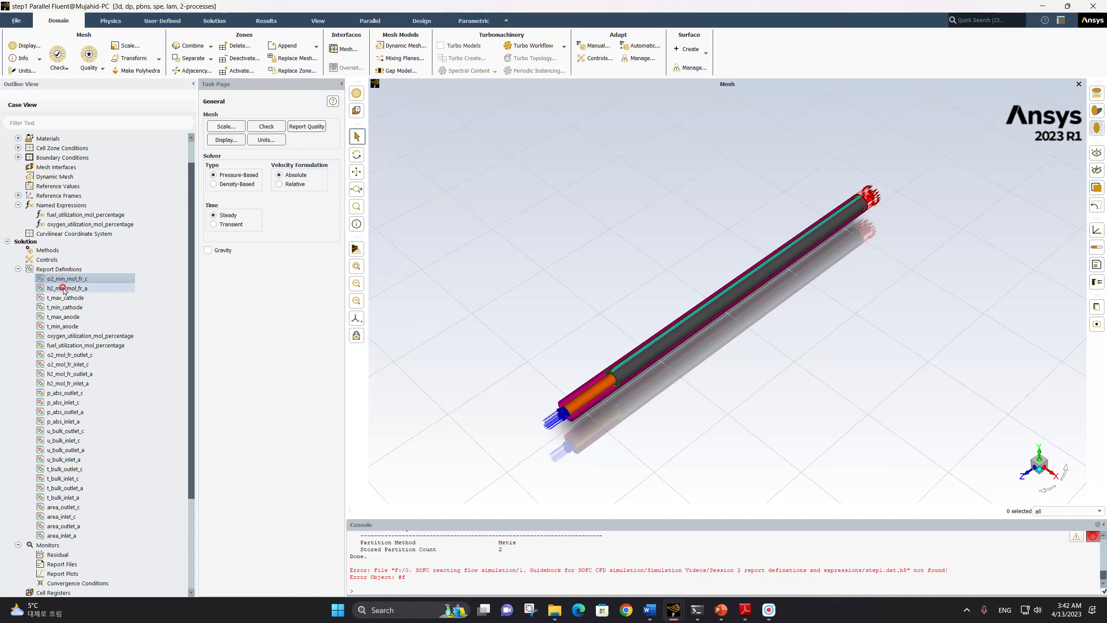
pyautogui.click(58, 280)
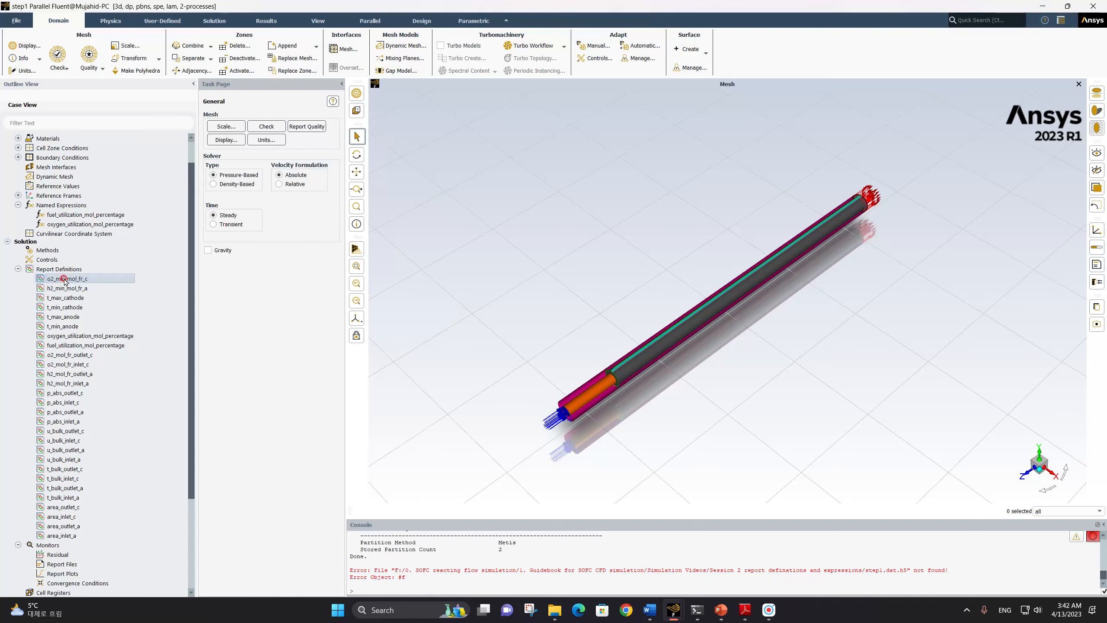
pyautogui.click(64, 269)
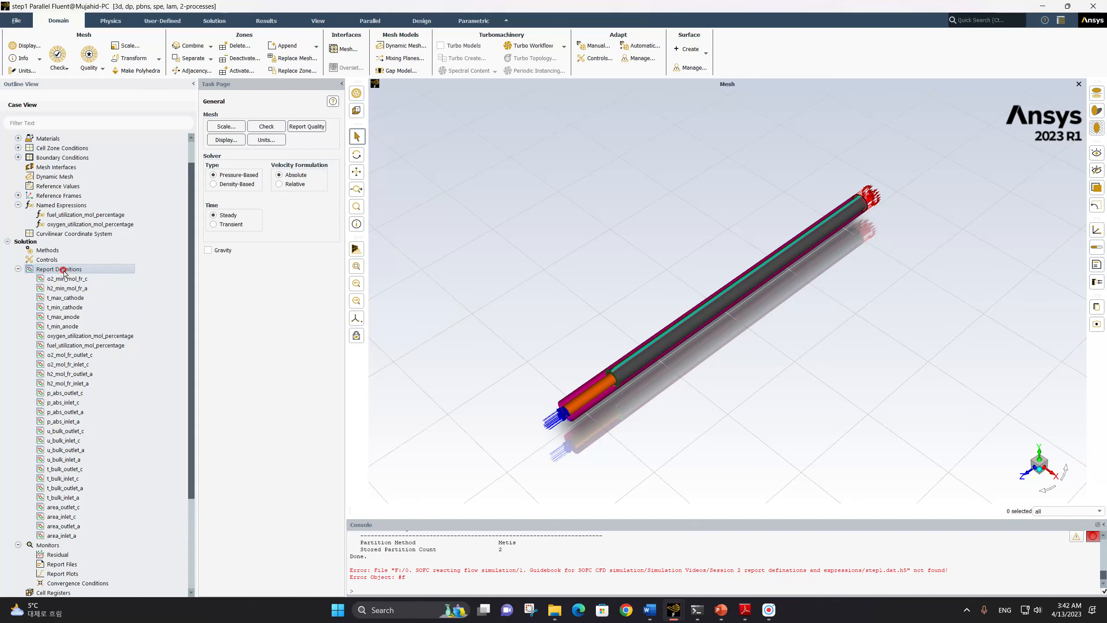
pyautogui.rightClick(64, 269)
pyautogui.click(100, 326)
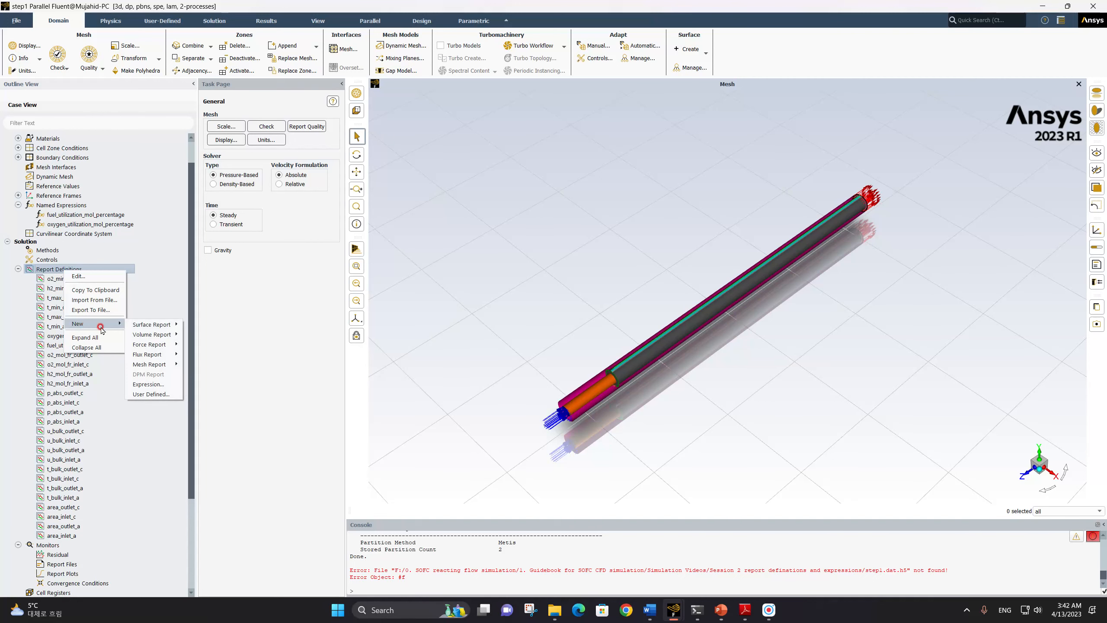
pyautogui.click(145, 325)
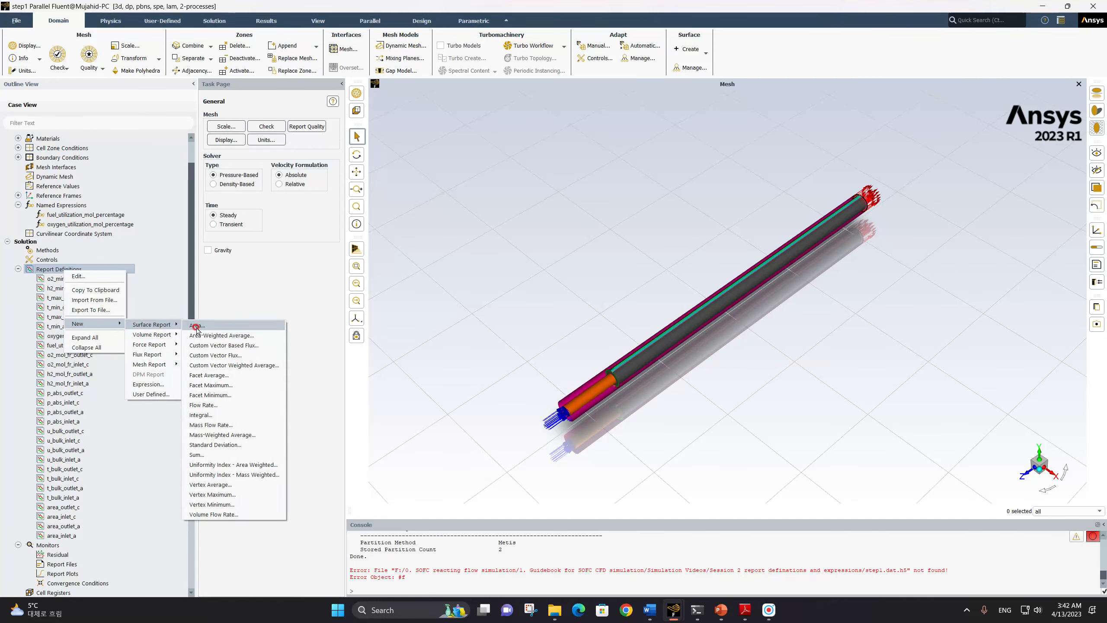
pyautogui.click(213, 415)
pyautogui.moveTo(248, 288); pyautogui.dragTo(189, 291)
pyautogui.write('ce')
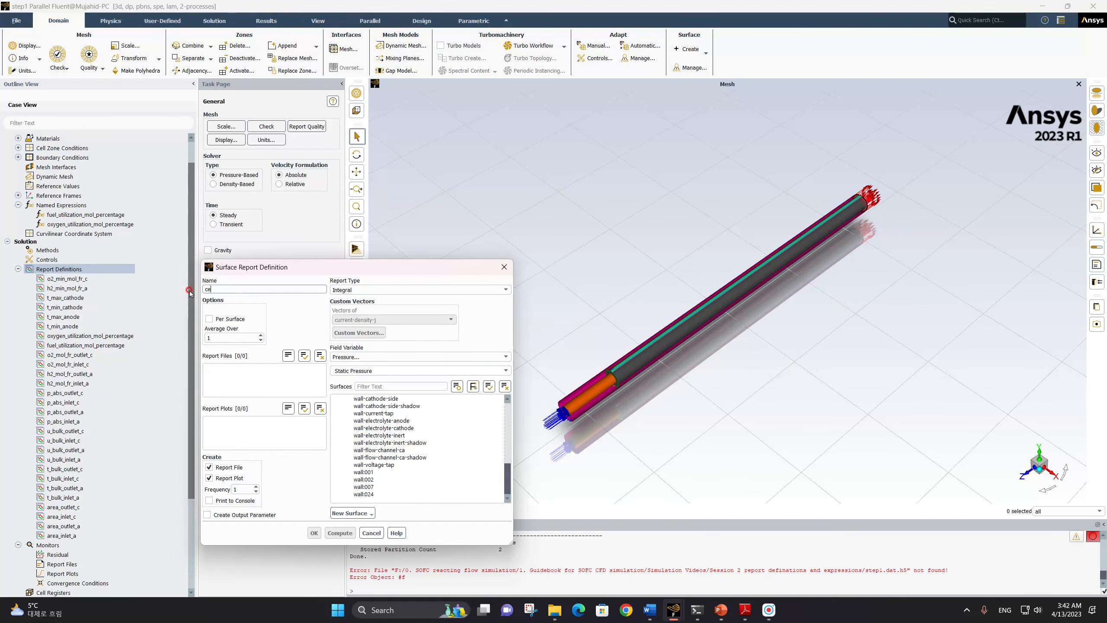
pyautogui.write('ll_current_current_tap')
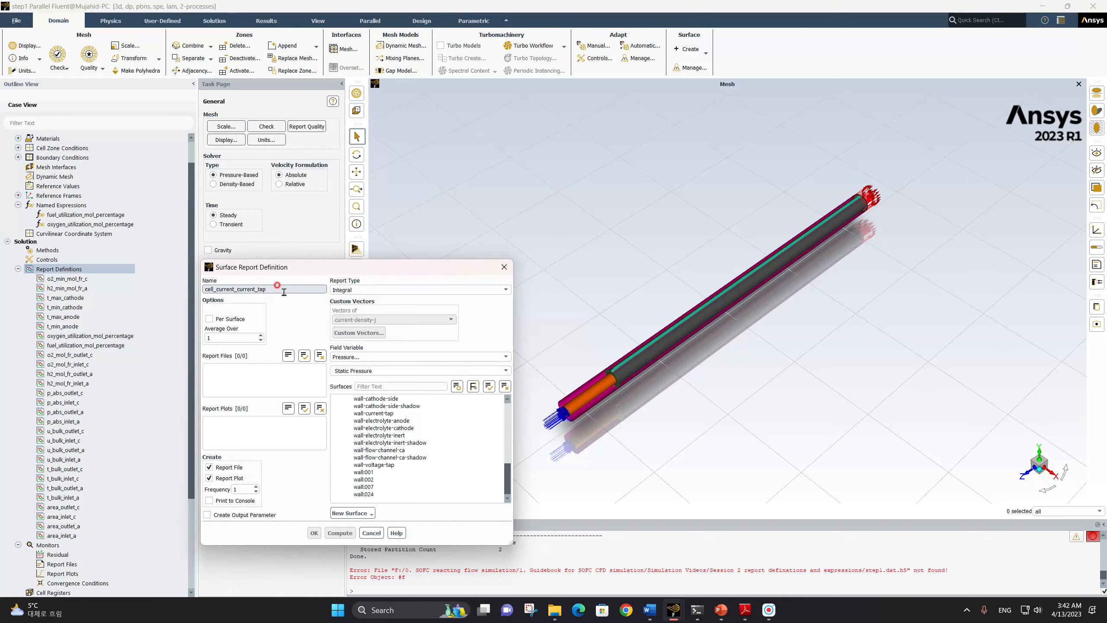
# Turn off report file and report plot creation and set the field variable to User Defined Memory, Interface Current Density
pyautogui.click(231, 467)
pyautogui.click(230, 478)
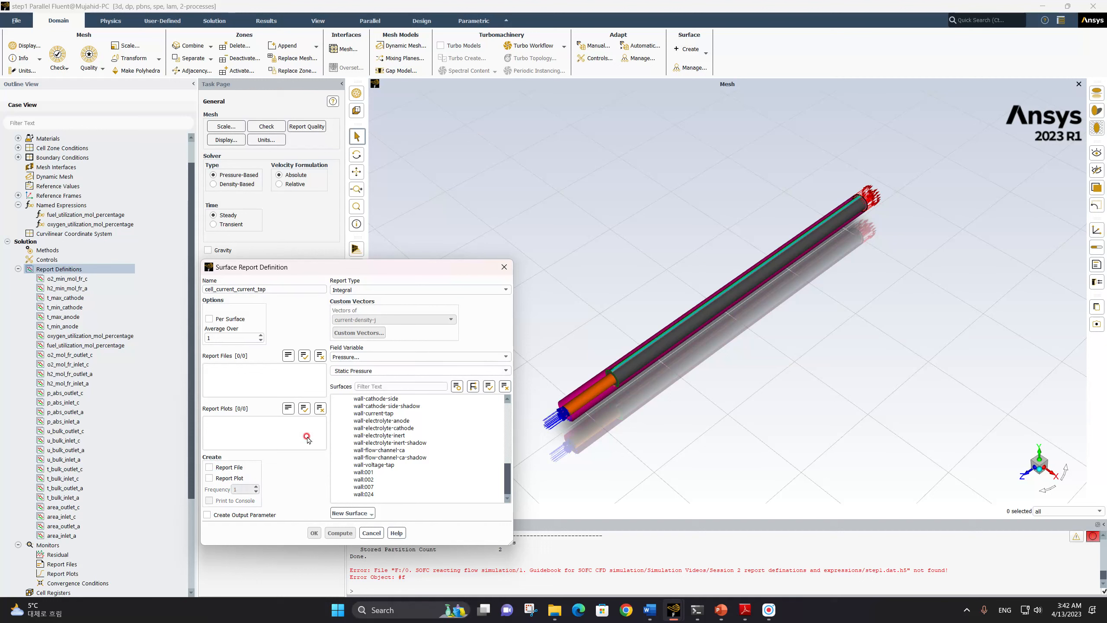
pyautogui.click(382, 358)
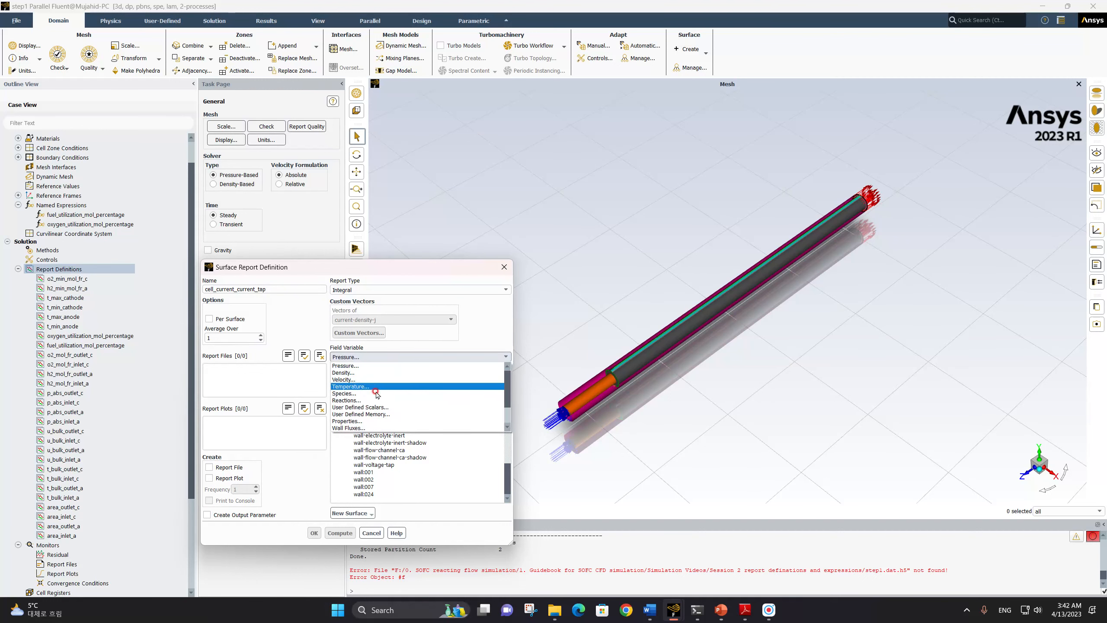
pyautogui.click(377, 414)
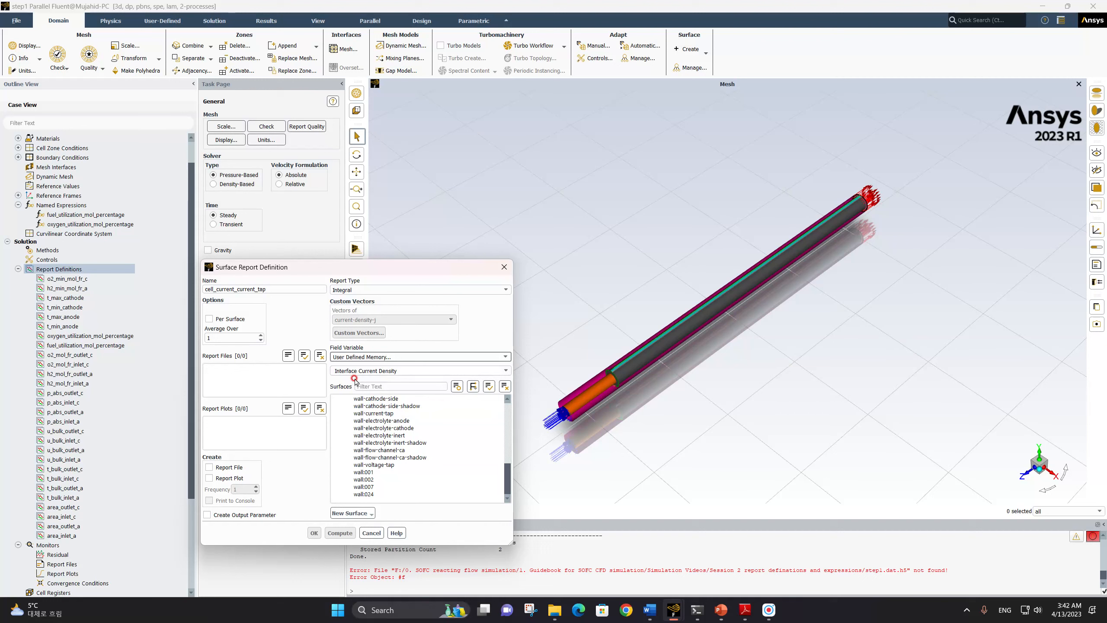
pyautogui.click(506, 371)
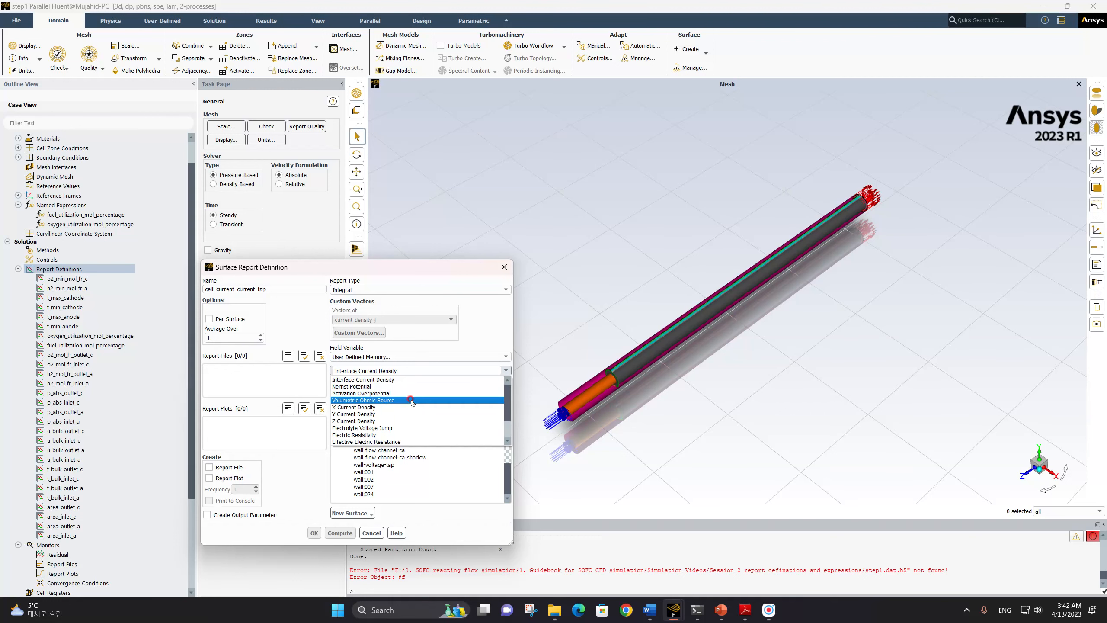
pyautogui.scroll(-2, 411, 401)
pyautogui.scroll(2, 411, 401)
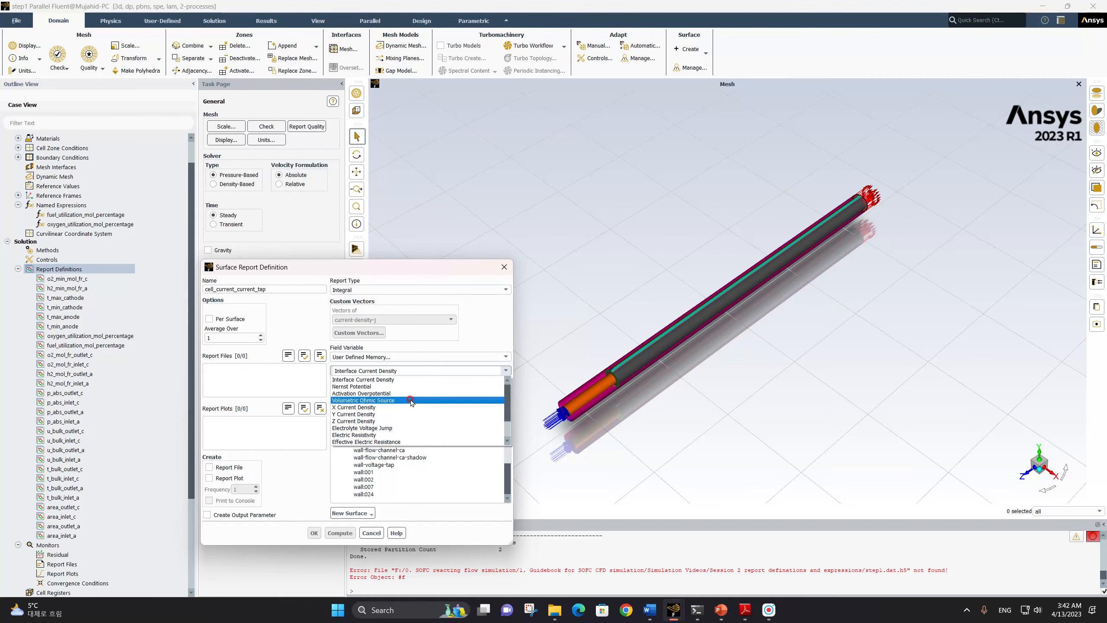
pyautogui.click(395, 379)
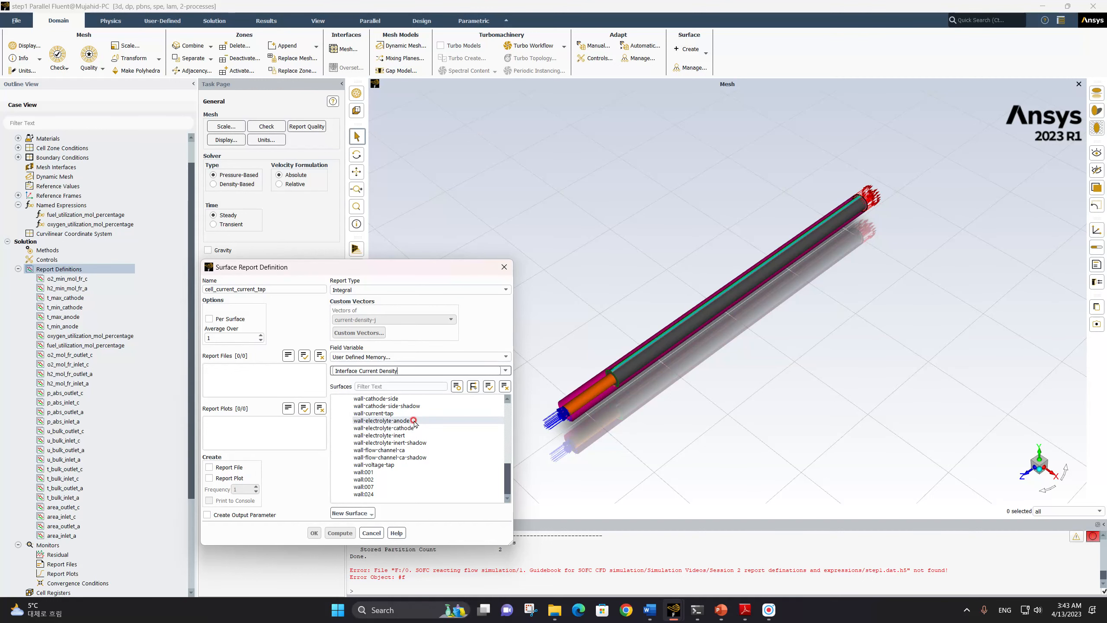
# Select wall-current-tap as the surface for the cell current integral and save the report definition
pyautogui.scroll(3, 417, 425)
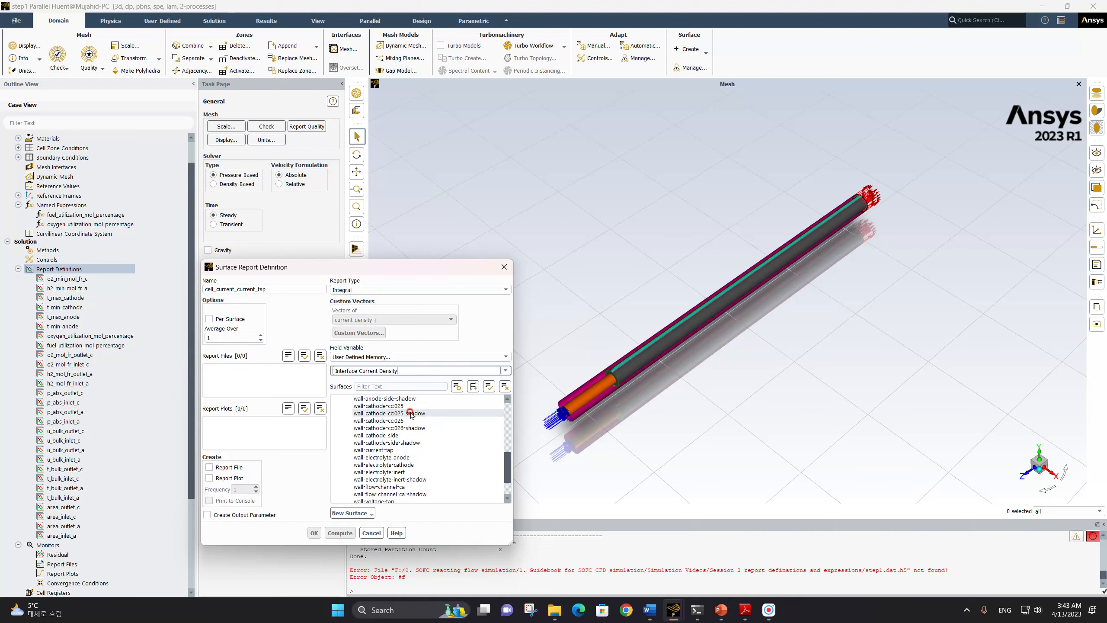
pyautogui.scroll(-3, 411, 427)
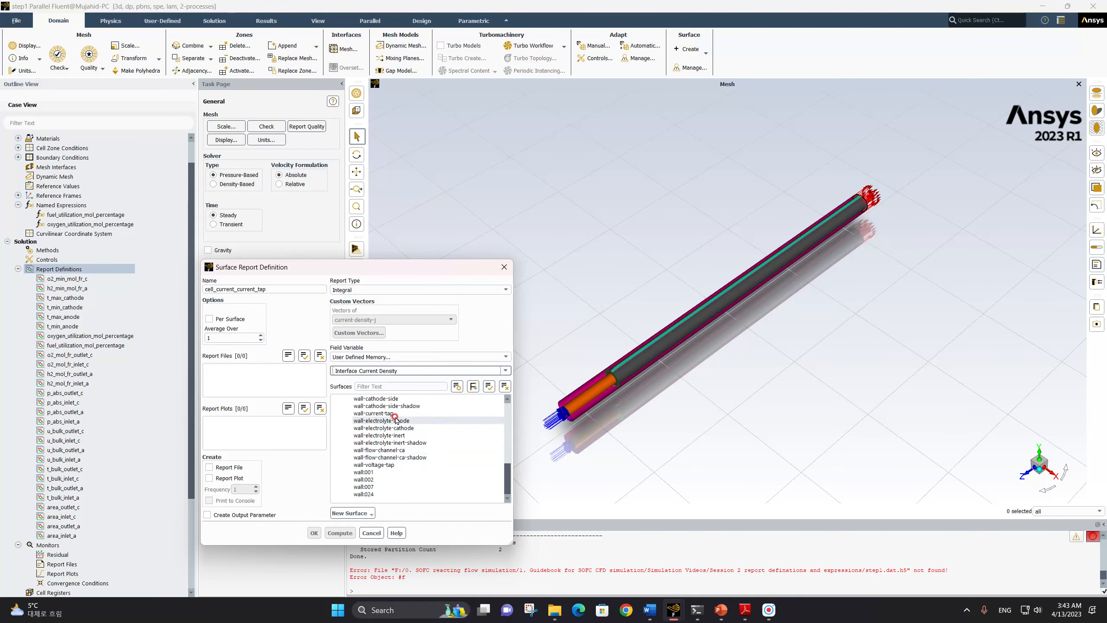
pyautogui.scroll(3, 396, 419)
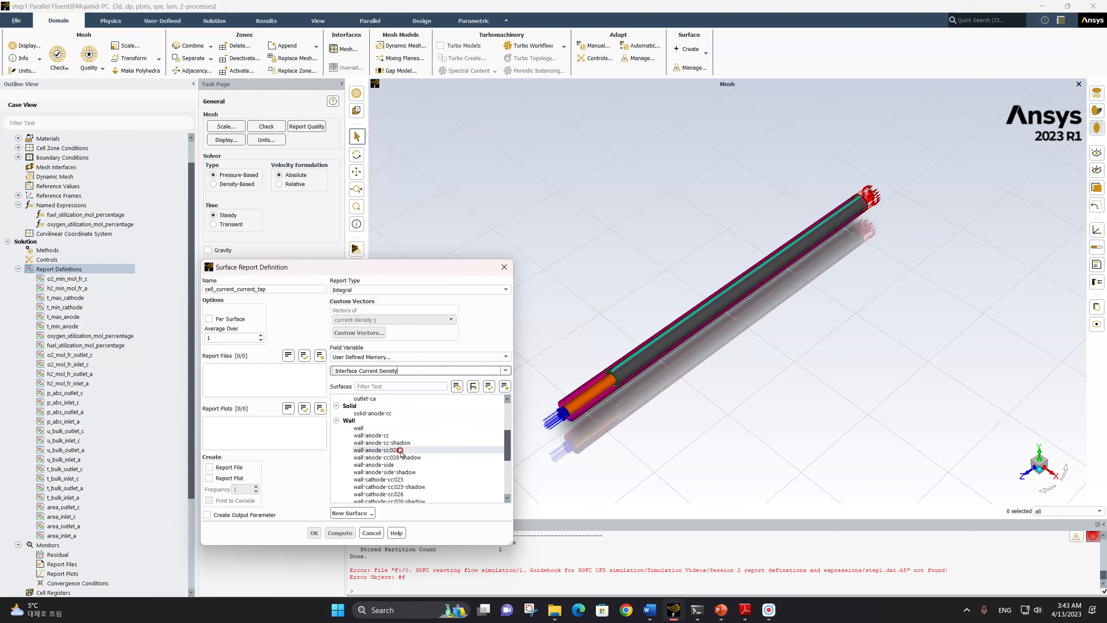
pyautogui.click(379, 487)
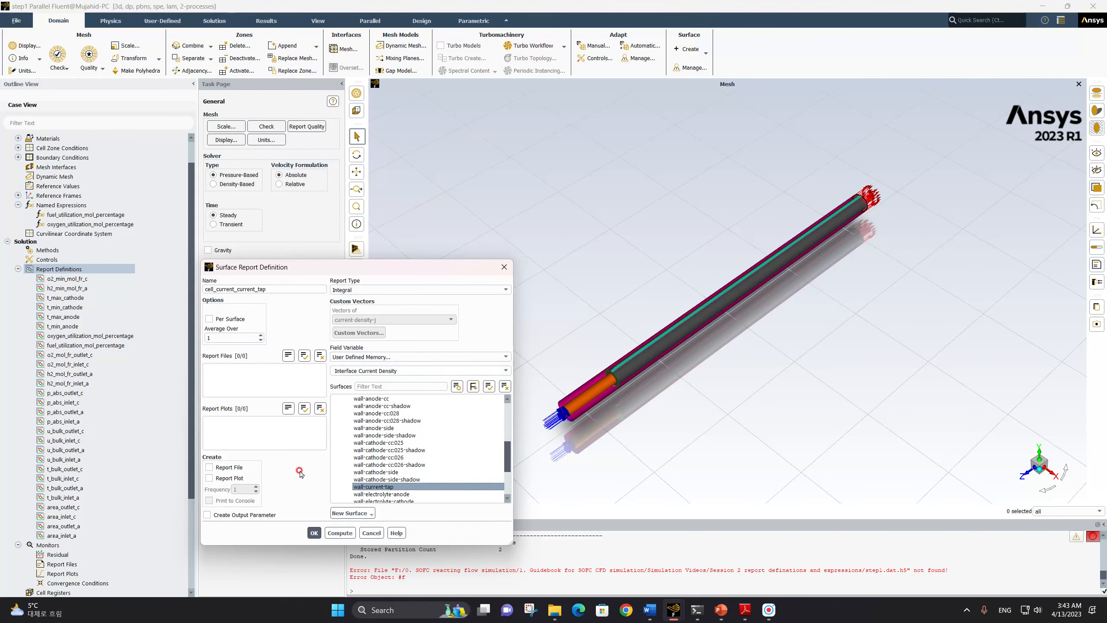
pyautogui.click(315, 532)
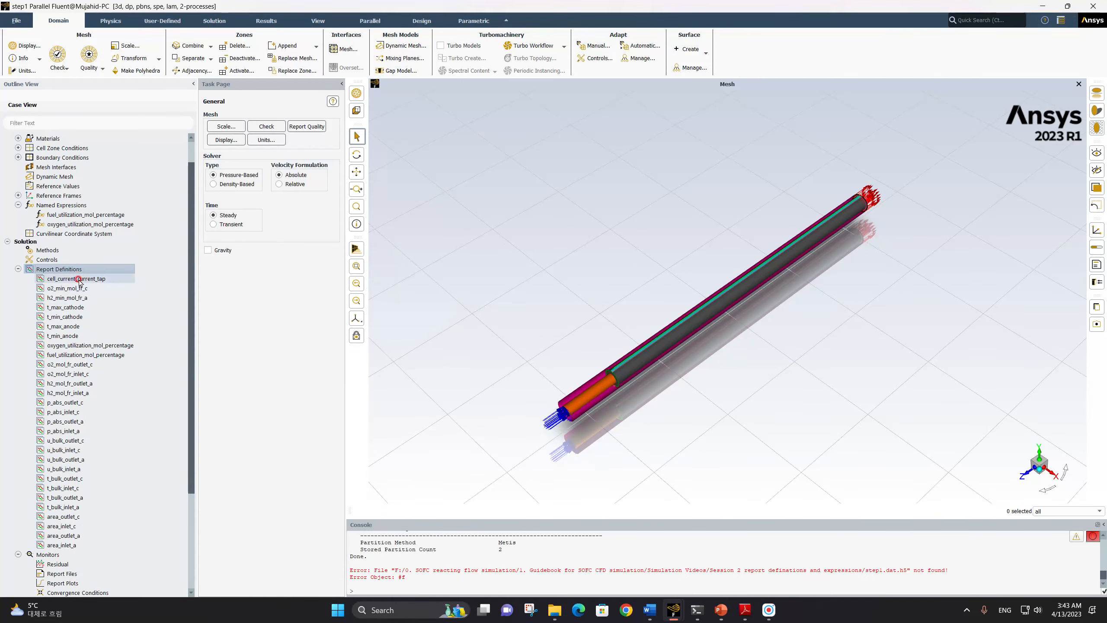
# Copy the cell_current_current_tap report definition and name the copy cell_current_voltage_tap
pyautogui.click(73, 277)
pyautogui.rightClick(81, 282)
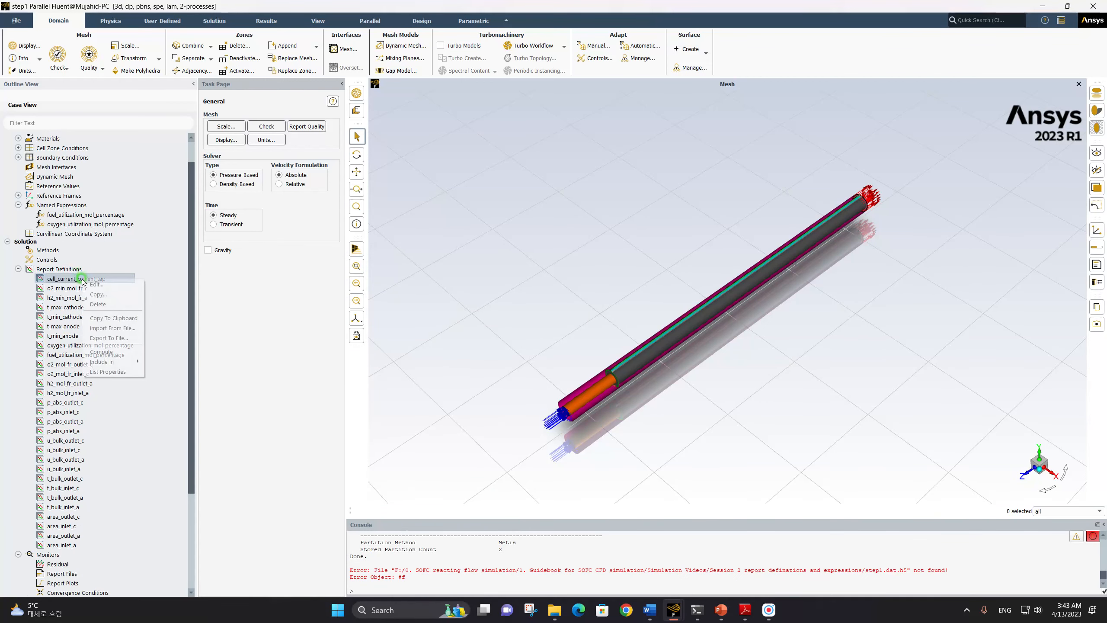
pyautogui.click(103, 298)
pyautogui.click(229, 286)
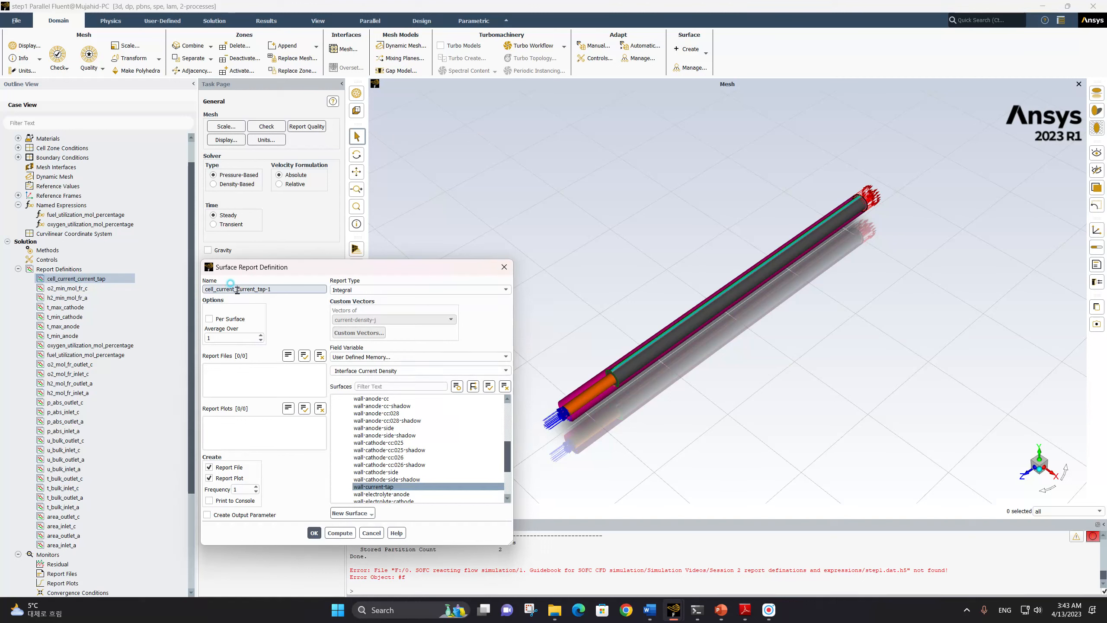
pyautogui.click(309, 329)
pyautogui.write('voltag')
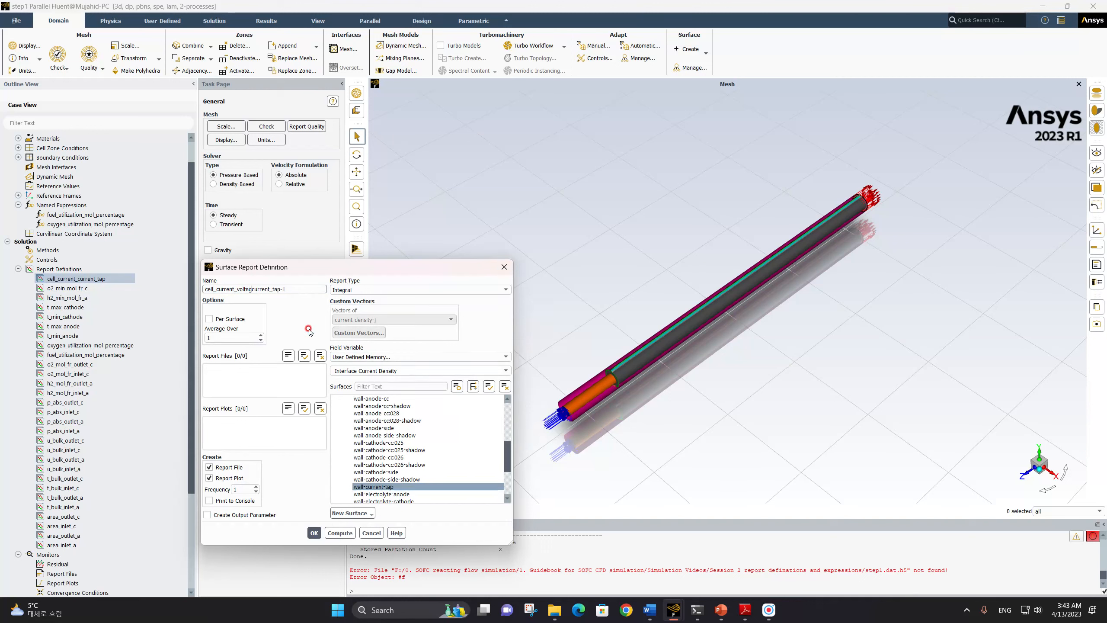
pyautogui.press('Delete')
pyautogui.press('Delete')
pyautogui.press('Delete')
pyautogui.press('Delete')
pyautogui.press('Right')
pyautogui.press('Delete')
pyautogui.press('Delete')
# Turn off report file and plot creation for the copy, switch its surface to wall-voltage-tap only, and save it
pyautogui.click(224, 470)
pyautogui.click(224, 479)
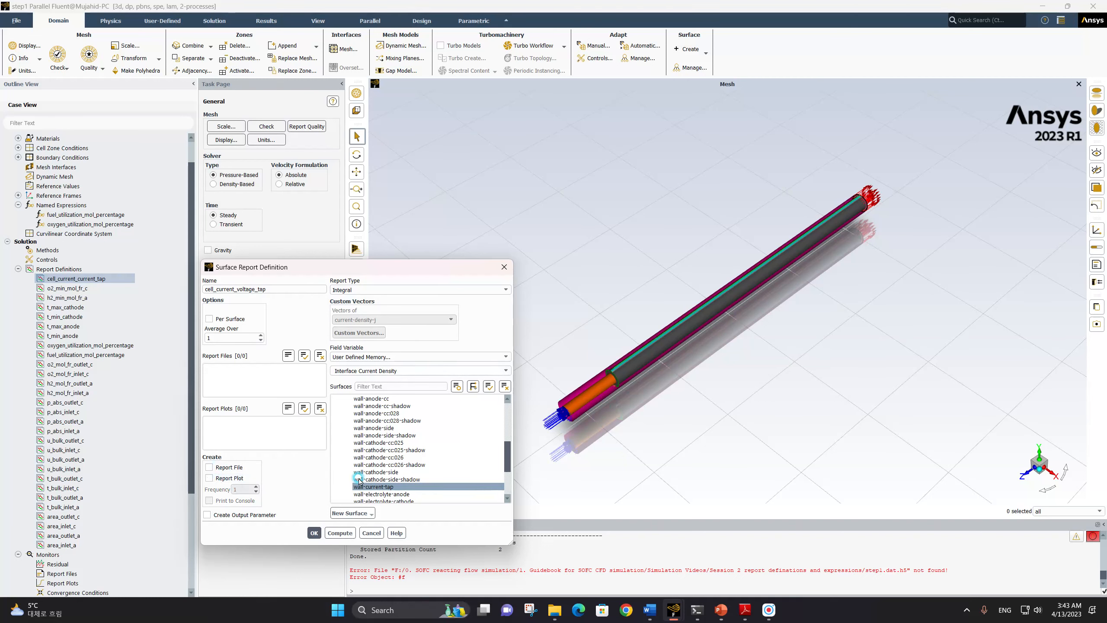
pyautogui.click(382, 385)
pyautogui.scroll(-2, 392, 436)
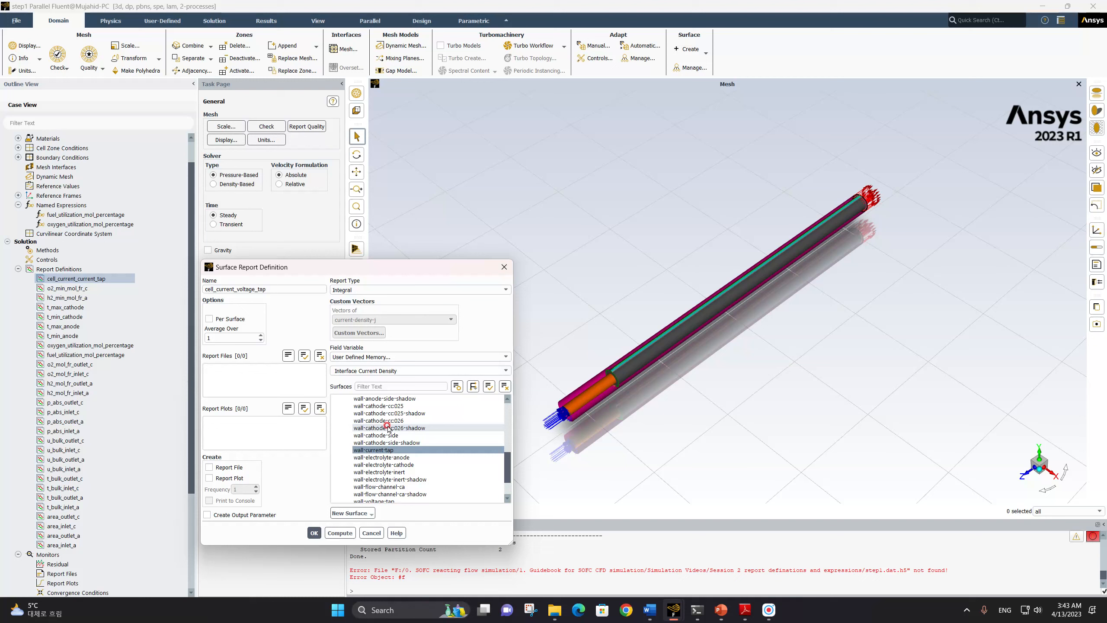
pyautogui.click(392, 450)
pyautogui.scroll(-2, 405, 427)
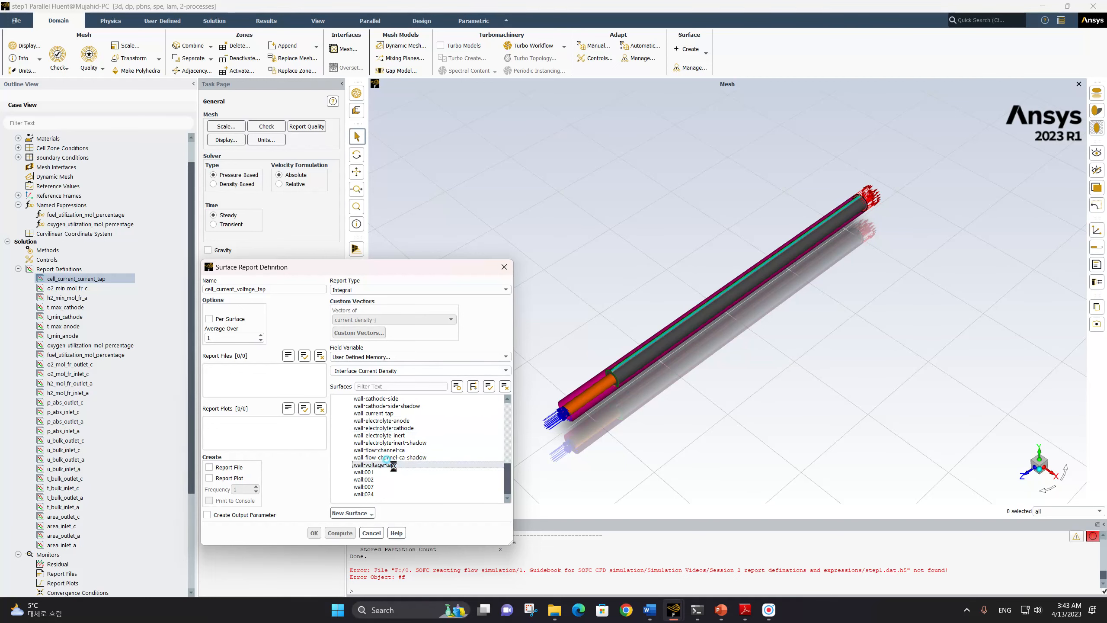
pyautogui.click(374, 465)
pyautogui.click(315, 533)
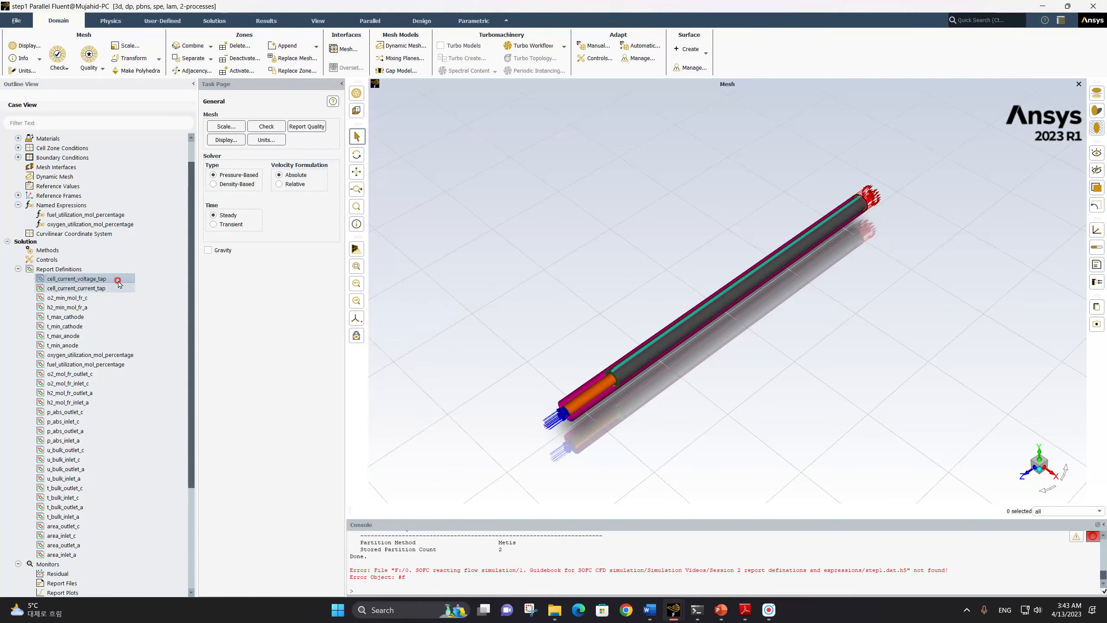
pyautogui.click(66, 279)
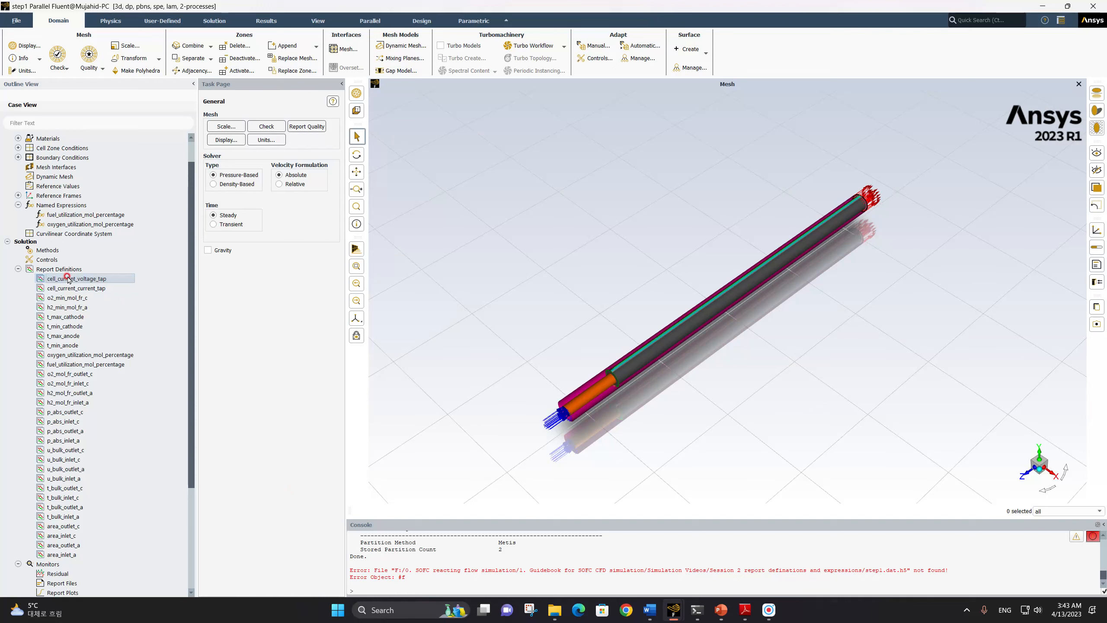
pyautogui.rightClick(67, 275)
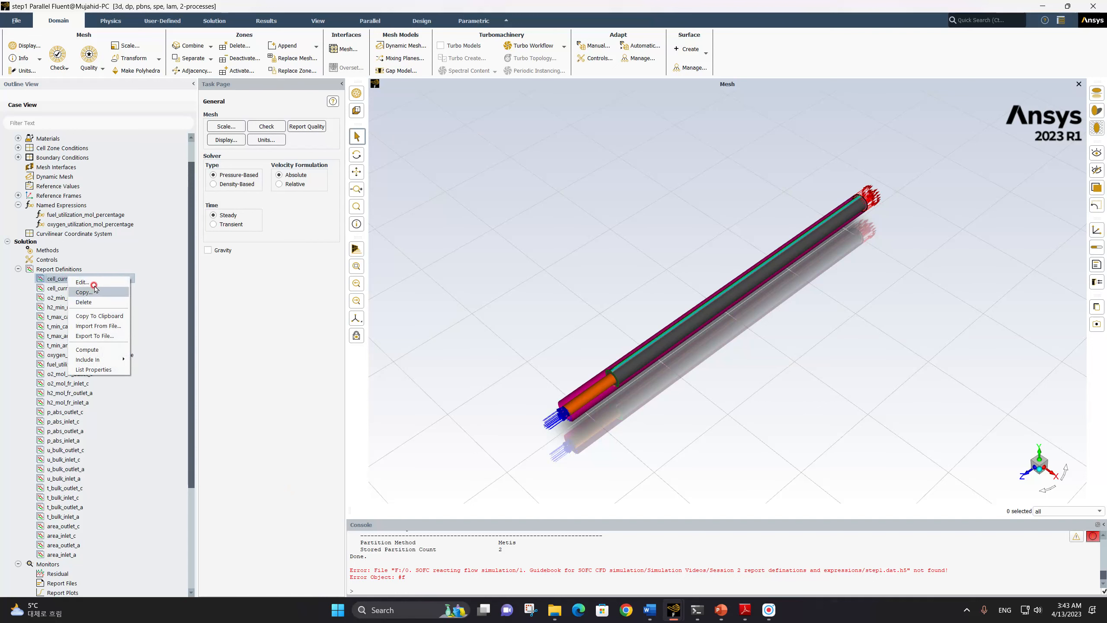
pyautogui.click(60, 270)
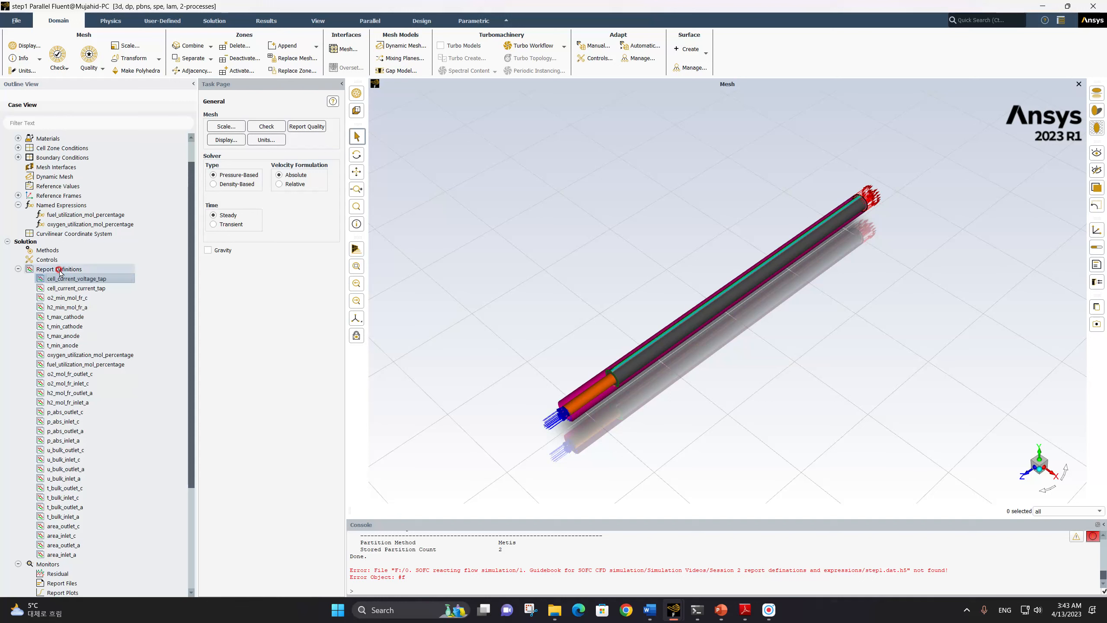
# Create a new Area-Weighted Average surface report definition named cell_voltage
pyautogui.rightClick(59, 270)
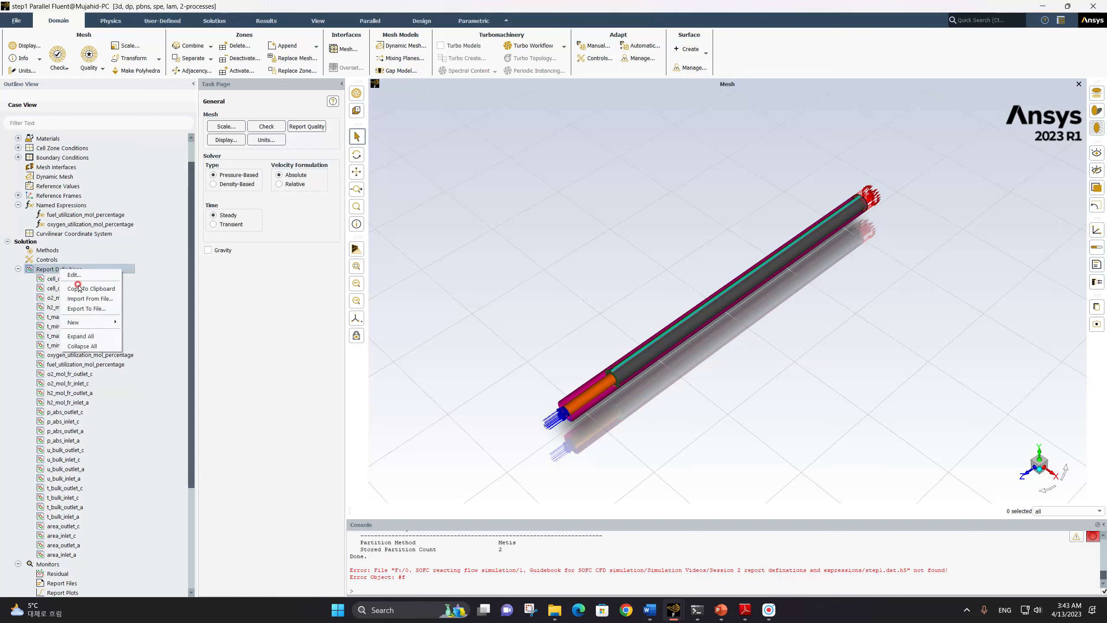
pyautogui.moveTo(83, 322)
pyautogui.click(133, 324)
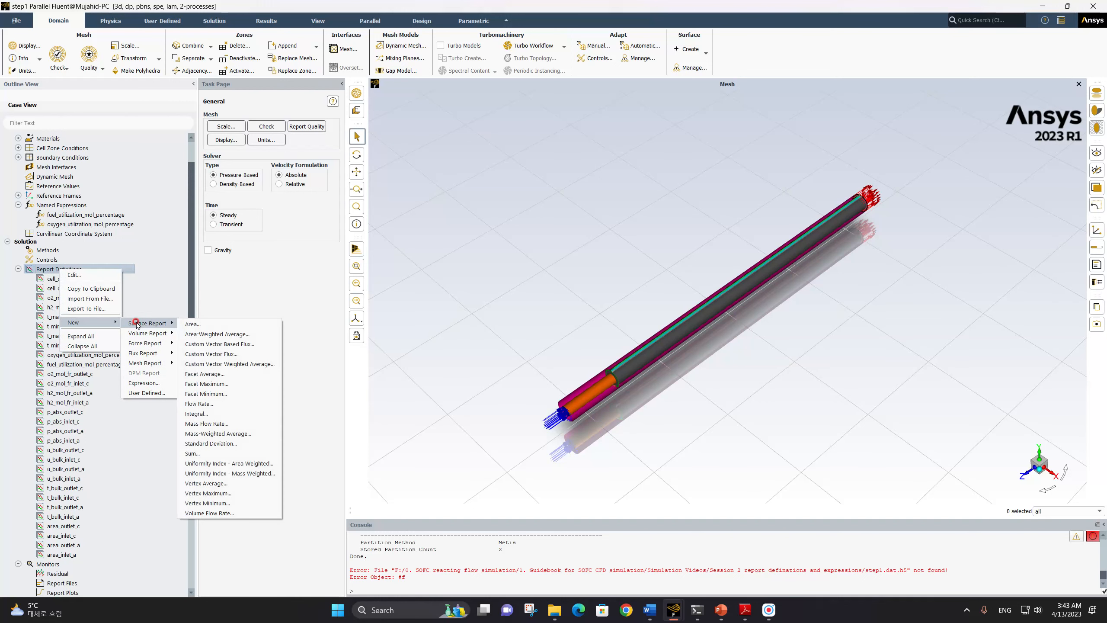
pyautogui.click(208, 333)
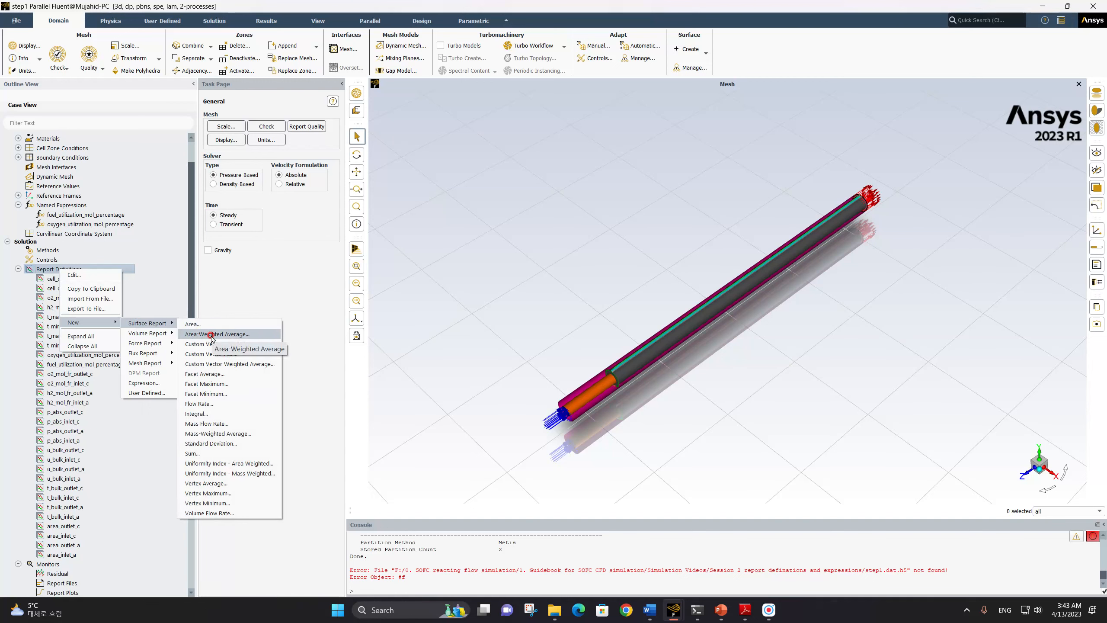
pyautogui.click(211, 334)
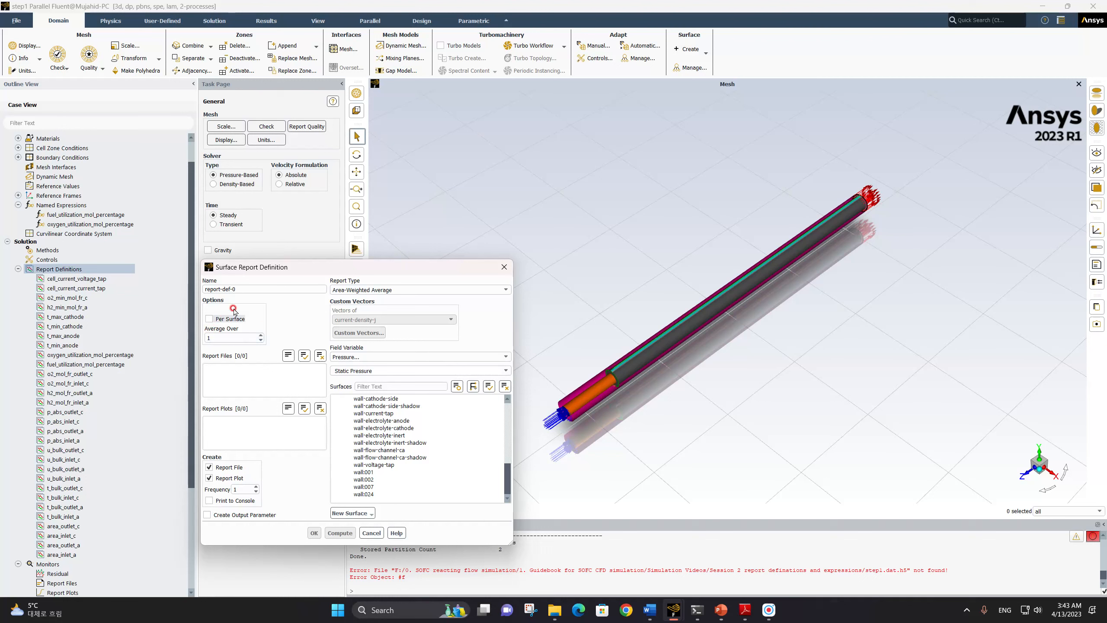
pyautogui.write('cell')
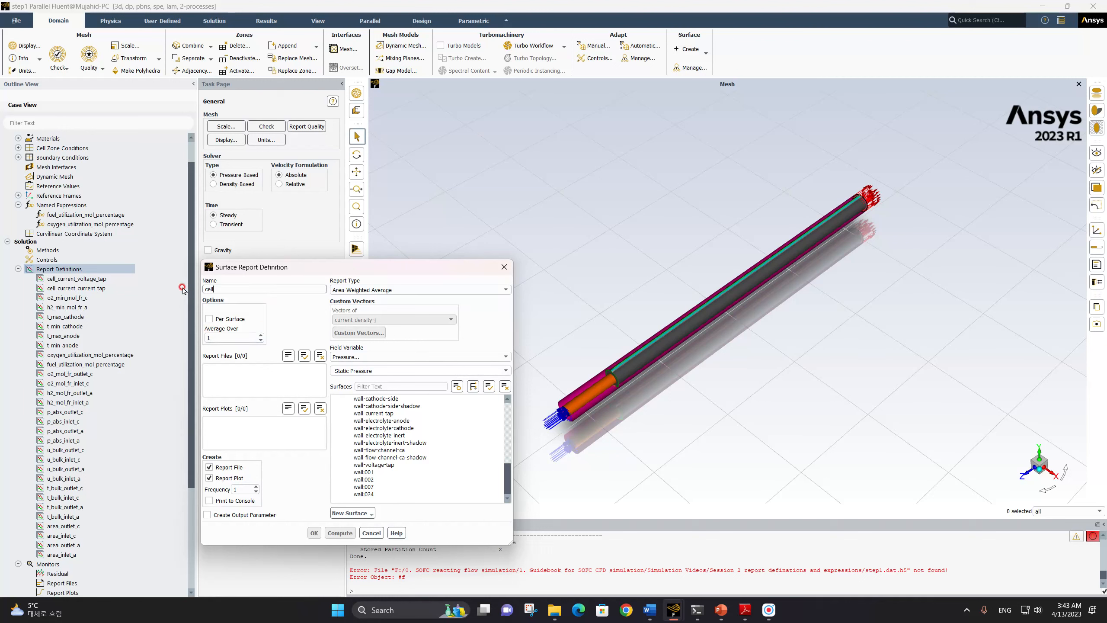
pyautogui.write('_voltage')
# Turn off report file and plot creation for cell_voltage and set its field variable to User Defined Scalars, Electric Potential
pyautogui.click(229, 468)
pyautogui.click(228, 478)
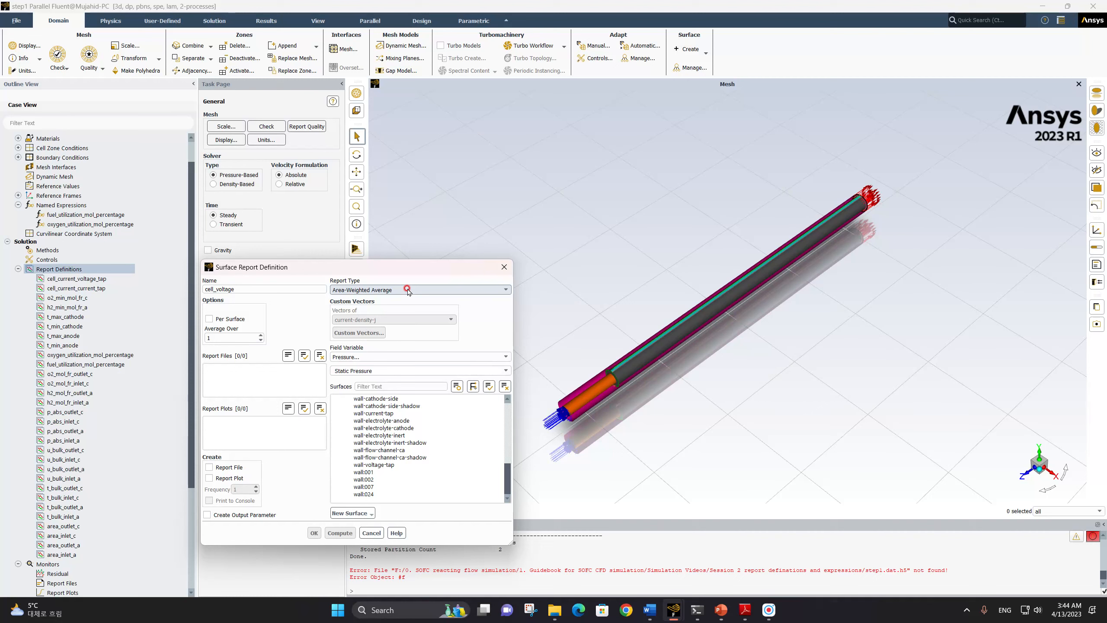
pyautogui.click(401, 356)
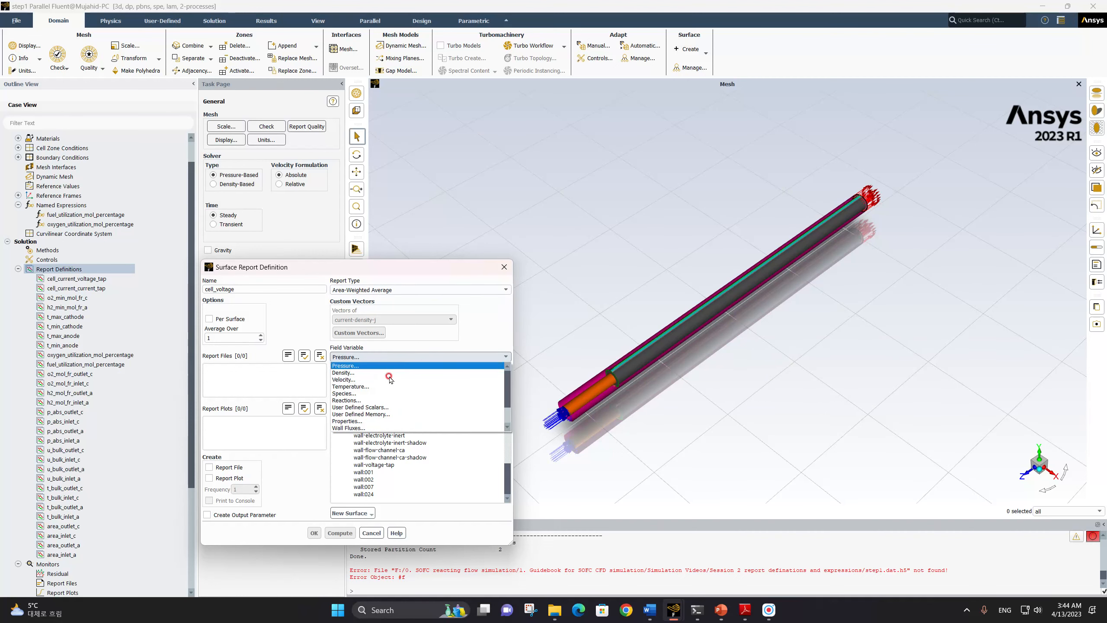
pyautogui.click(384, 408)
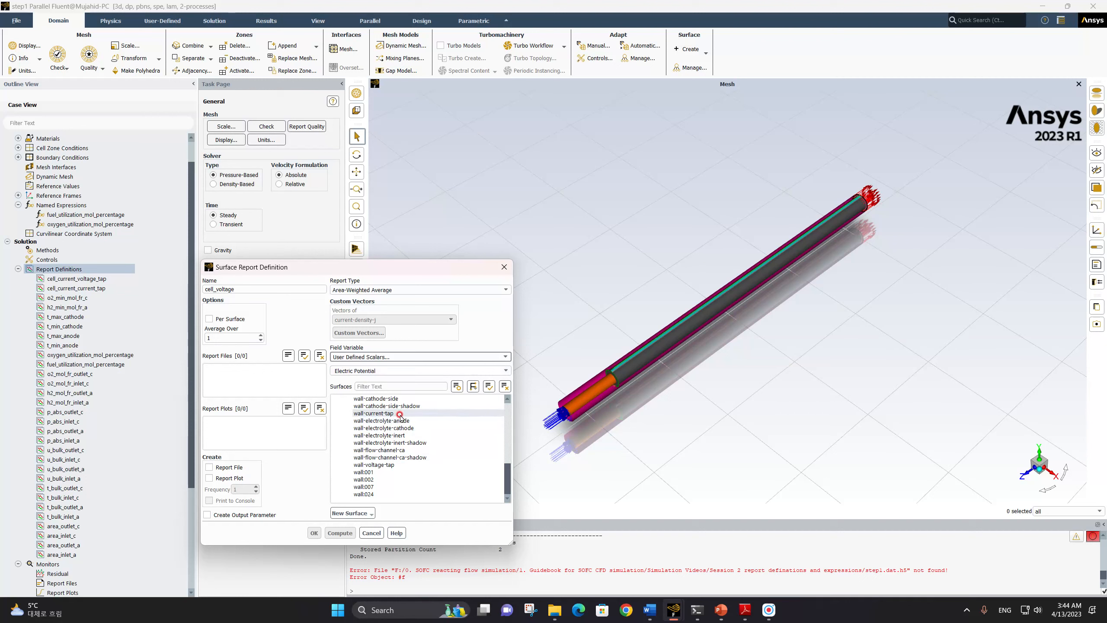
# Select wall-current-tap as the surface for cell_voltage and save the report definition
pyautogui.click(373, 413)
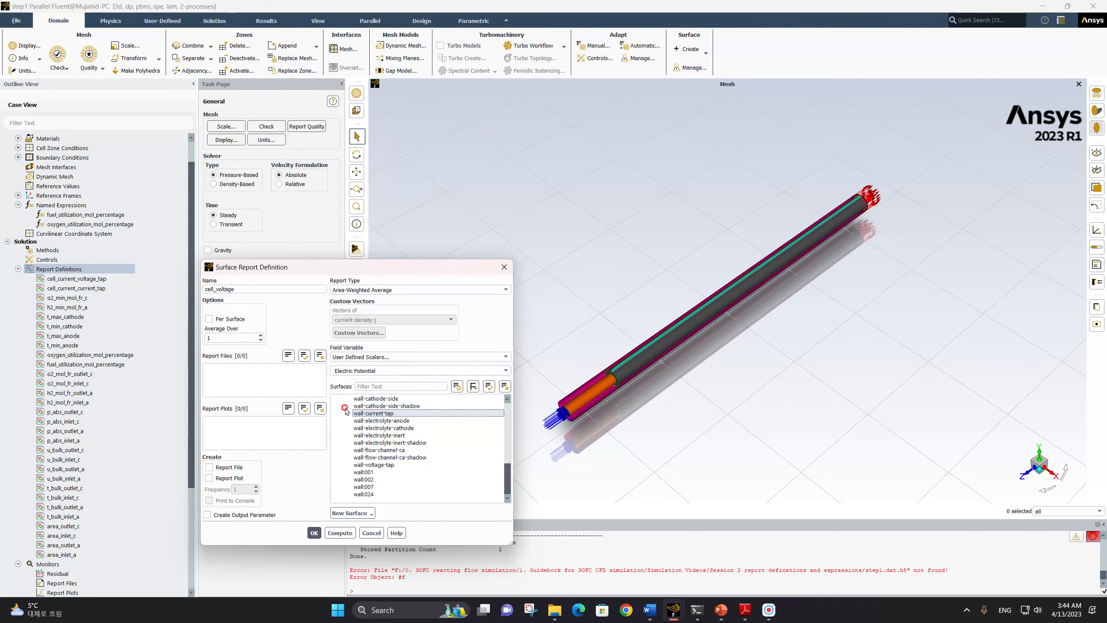
pyautogui.click(376, 412)
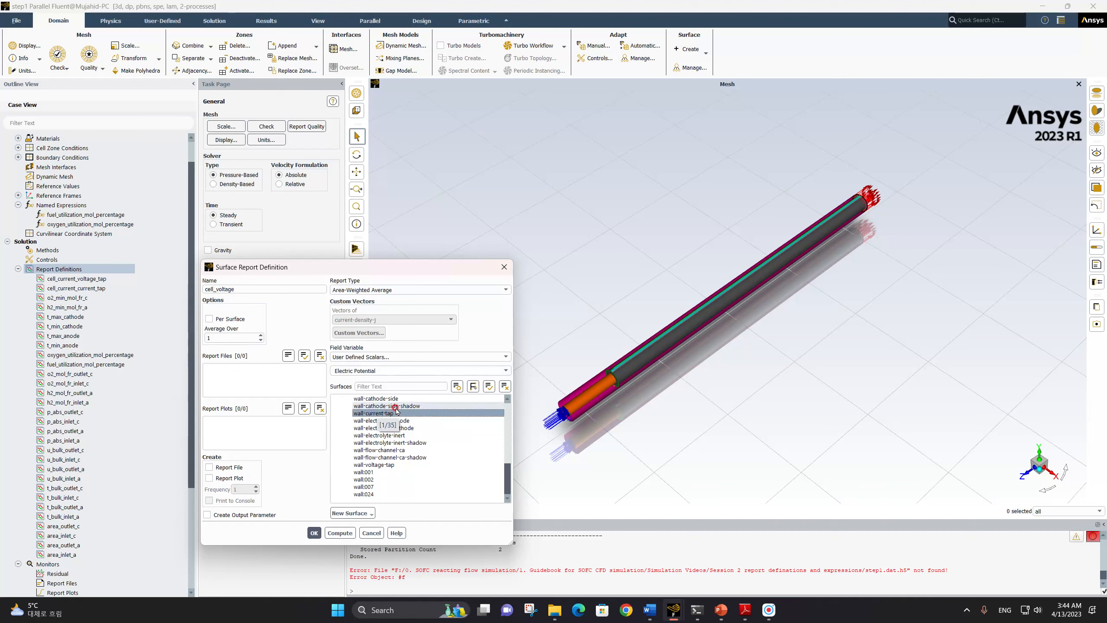
pyautogui.click(383, 413)
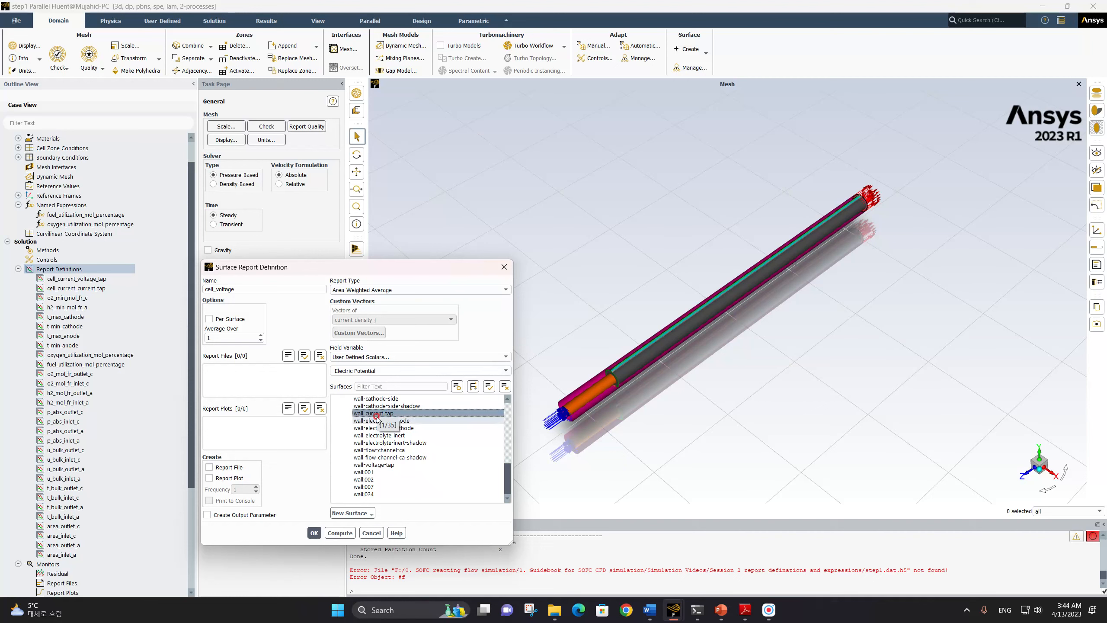
pyautogui.click(315, 532)
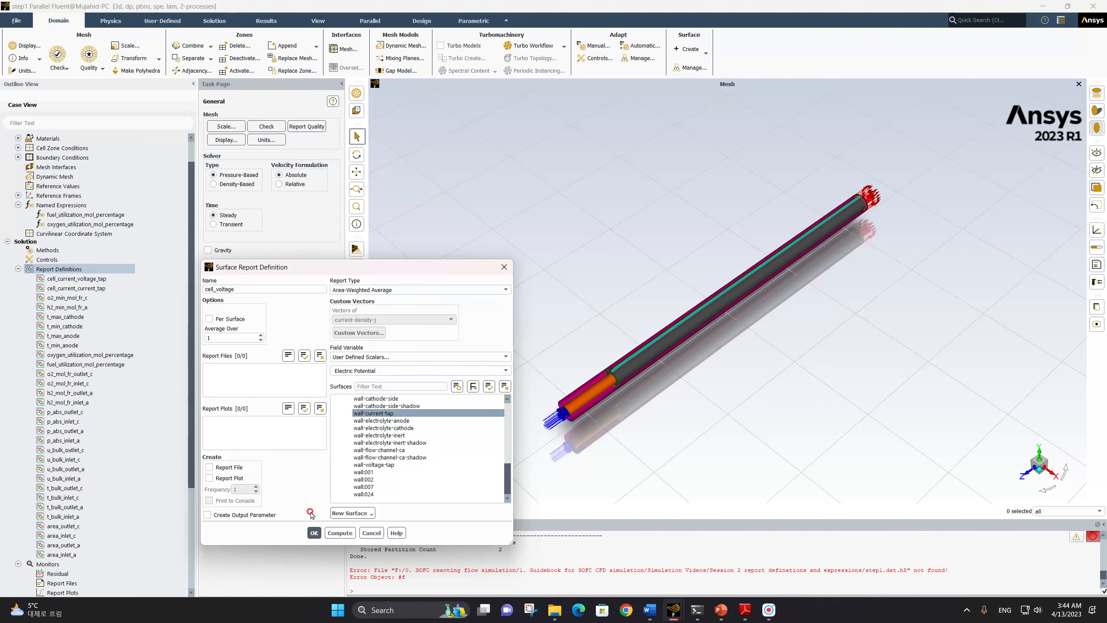
pyautogui.click(314, 532)
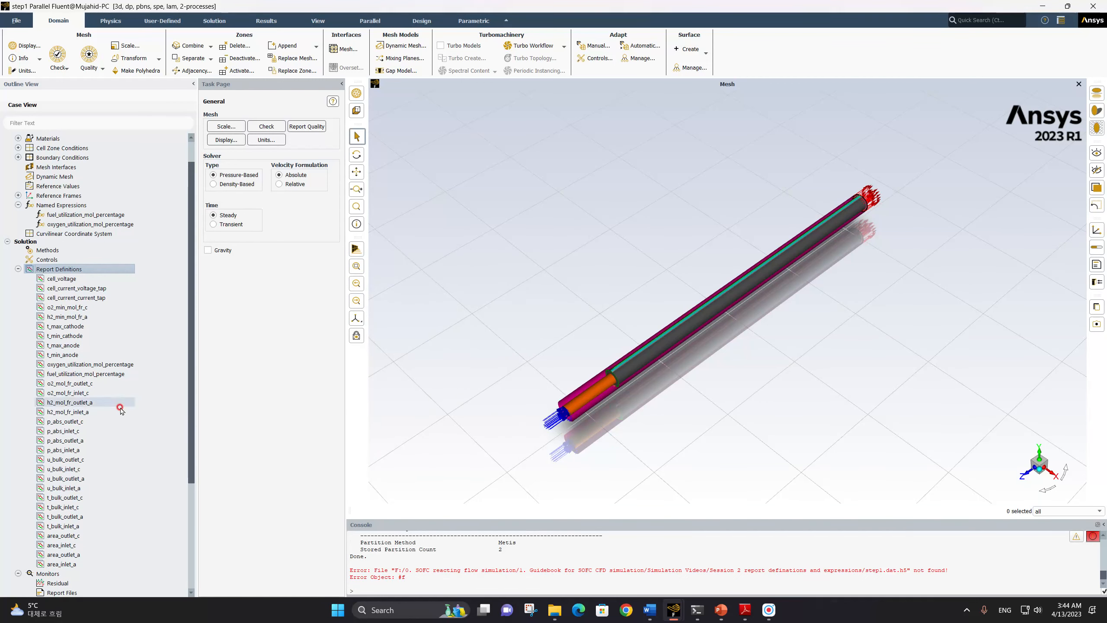
# Create a new report plot under Monitors named h2_o2_utilization
pyautogui.scroll(-5, 109, 422)
pyautogui.click(107, 424)
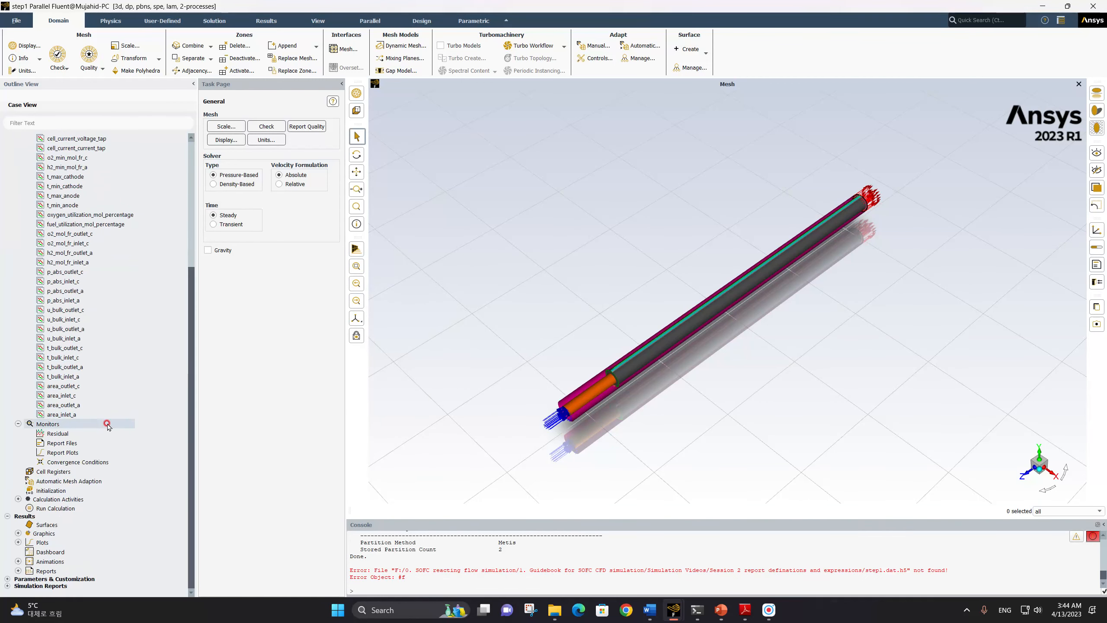
pyautogui.click(55, 443)
pyautogui.click(56, 453)
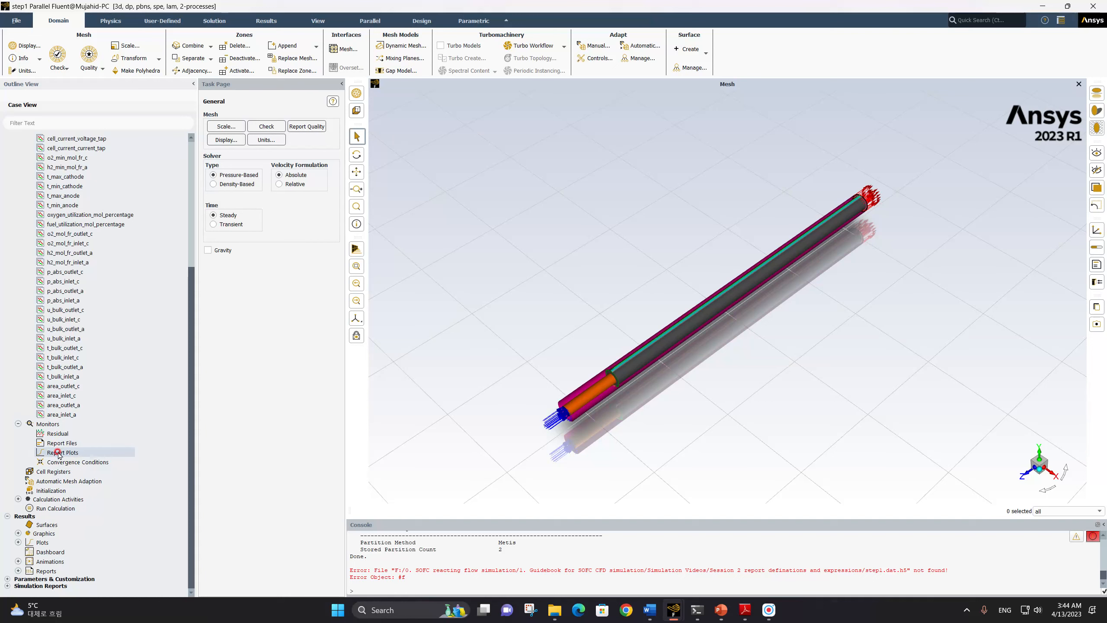
pyautogui.rightClick(60, 453)
pyautogui.click(73, 467)
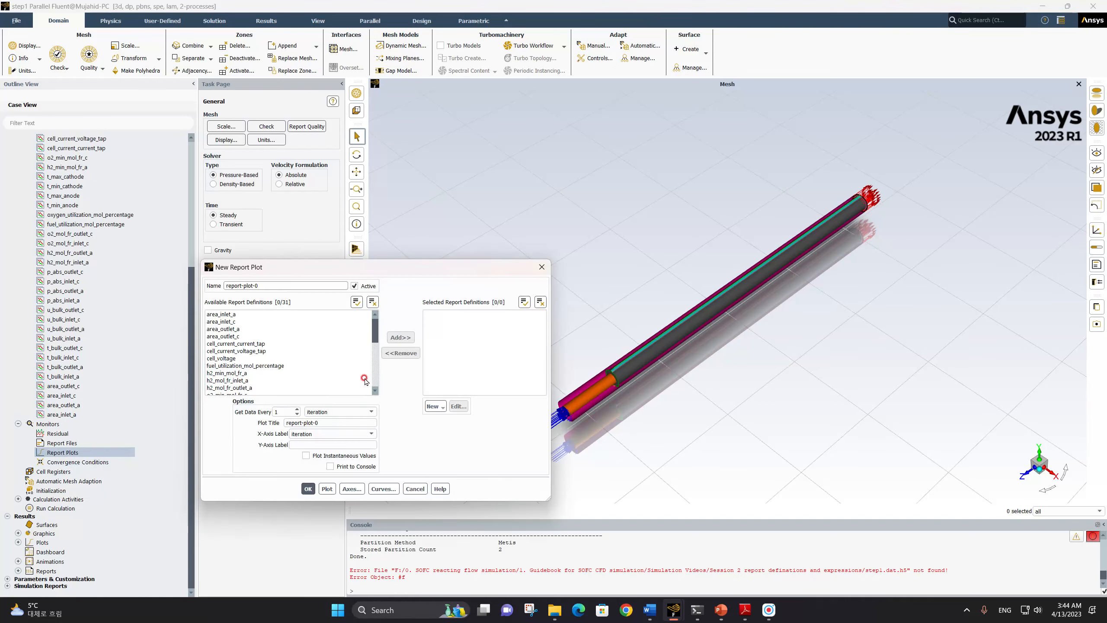
pyautogui.tripleClick(273, 285)
pyautogui.write('h2_o2_utilization')
# Add the fuel_utilization_mol_percentage and oxygen_utilization_mol_percentage report definitions to the h2_o2_utilization plot
pyautogui.scroll(-7, 278, 356)
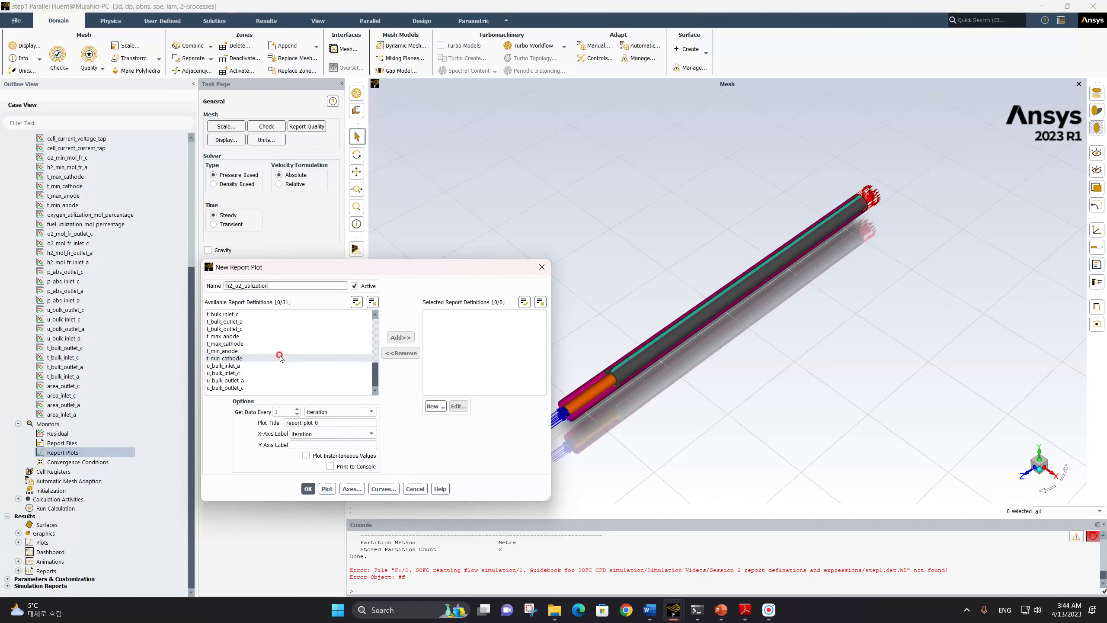
pyautogui.scroll(7, 279, 357)
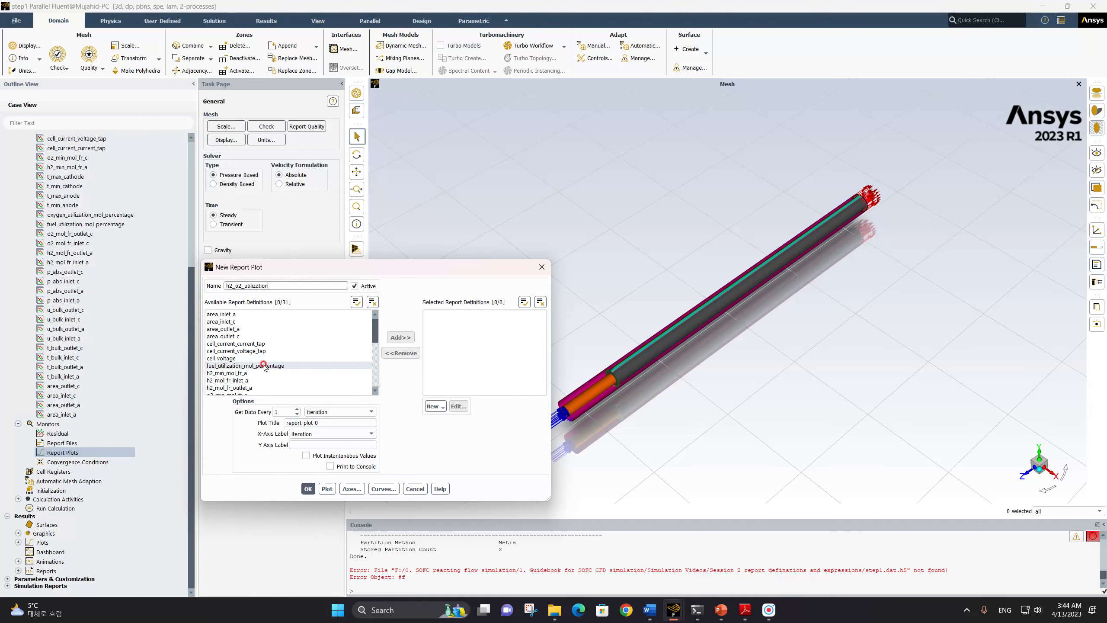
pyautogui.click(256, 367)
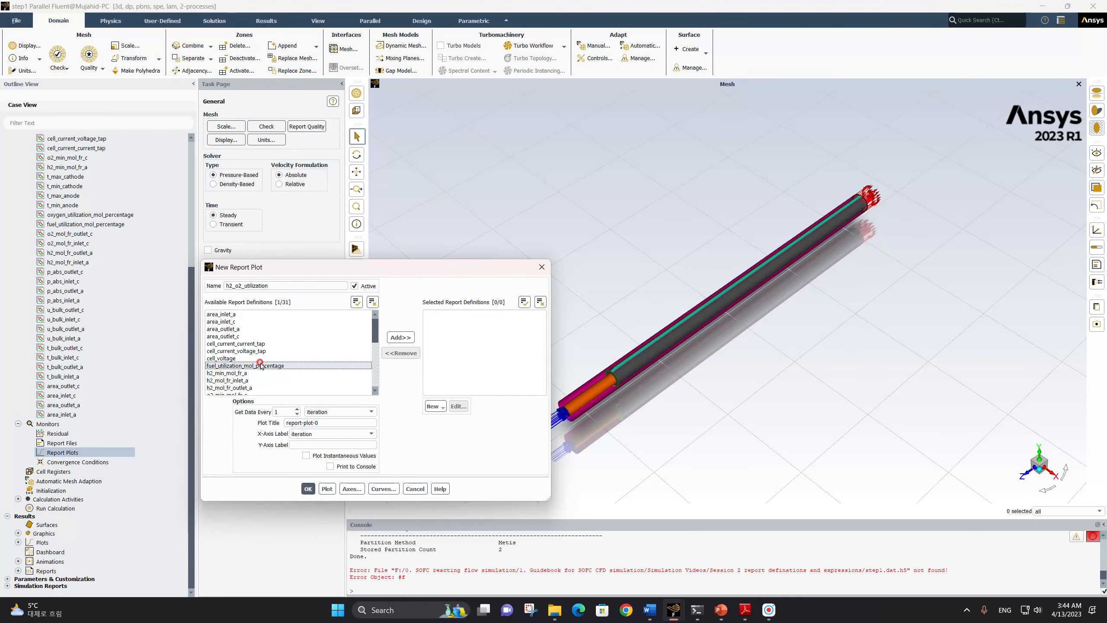
pyautogui.click(386, 338)
pyautogui.scroll(-2, 270, 347)
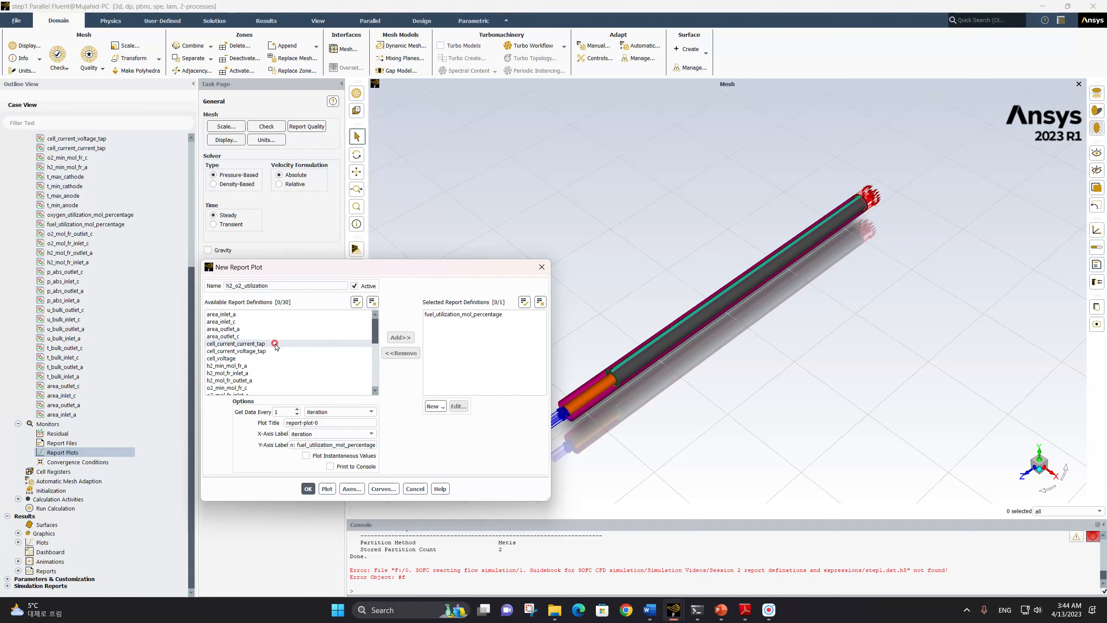
pyautogui.click(261, 373)
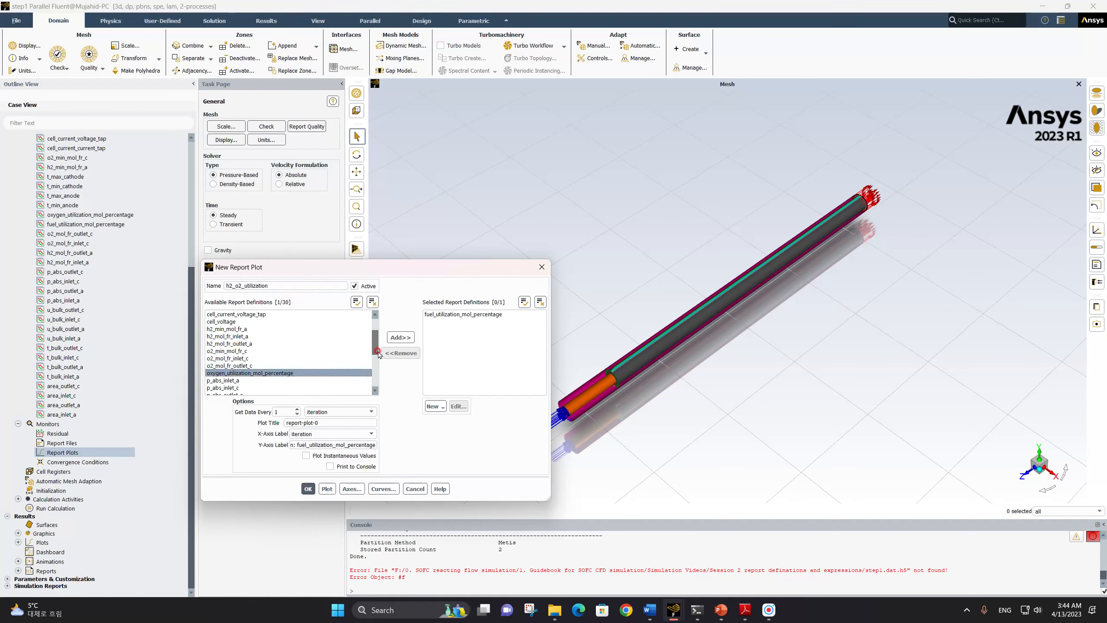
pyautogui.click(400, 338)
# Set the plot title to h2_o2_utilization and save the report plot
pyautogui.tripleClick(333, 422)
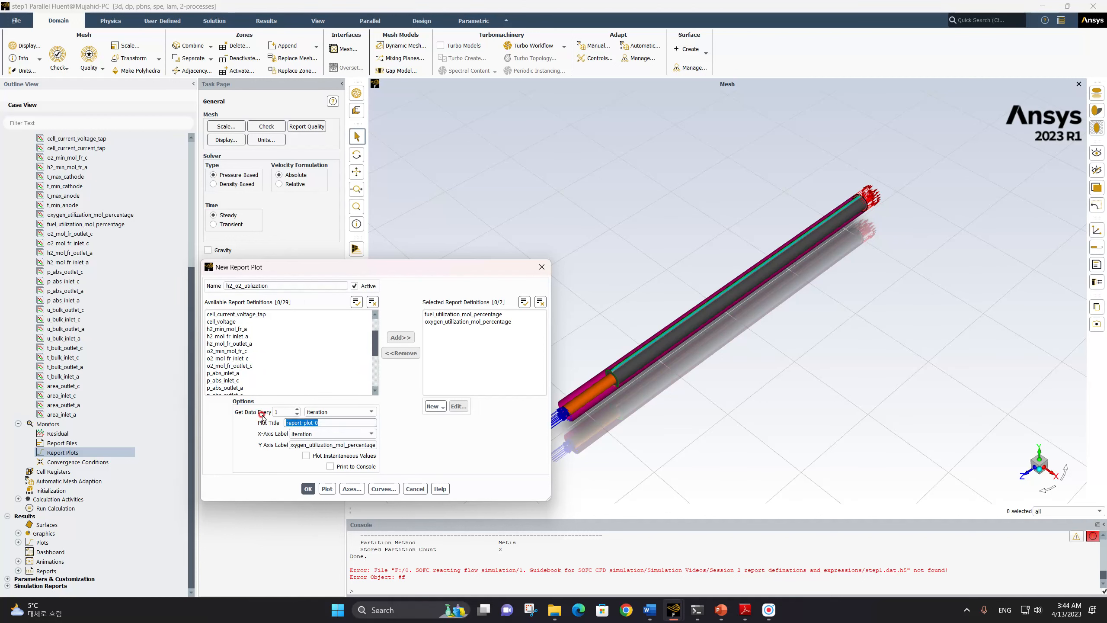
pyautogui.write('h2_o2_utilization')
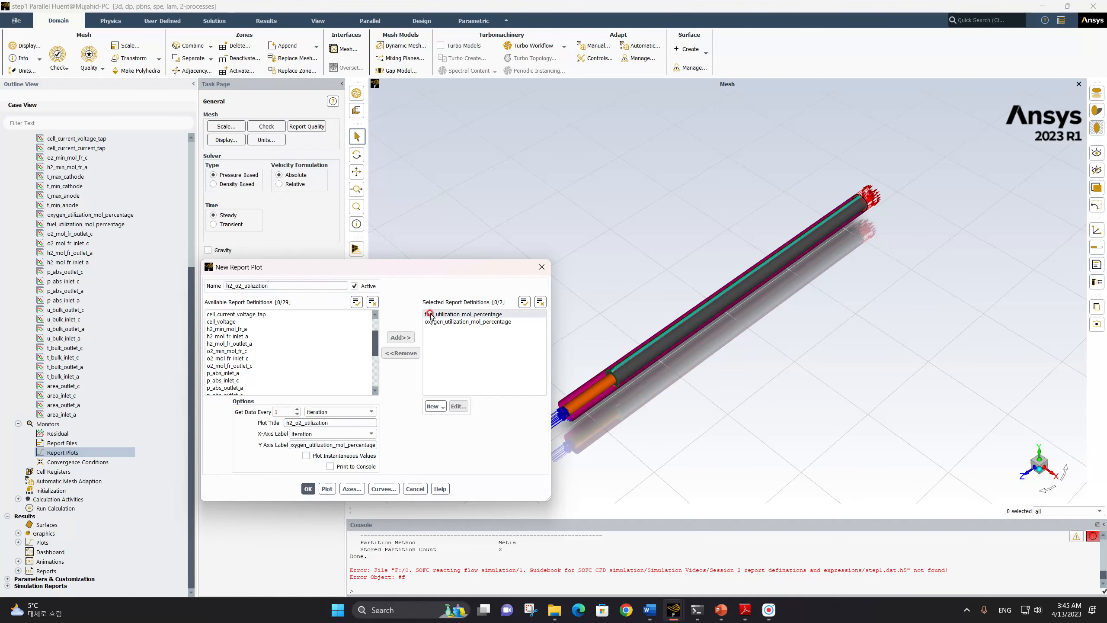
pyautogui.click(308, 488)
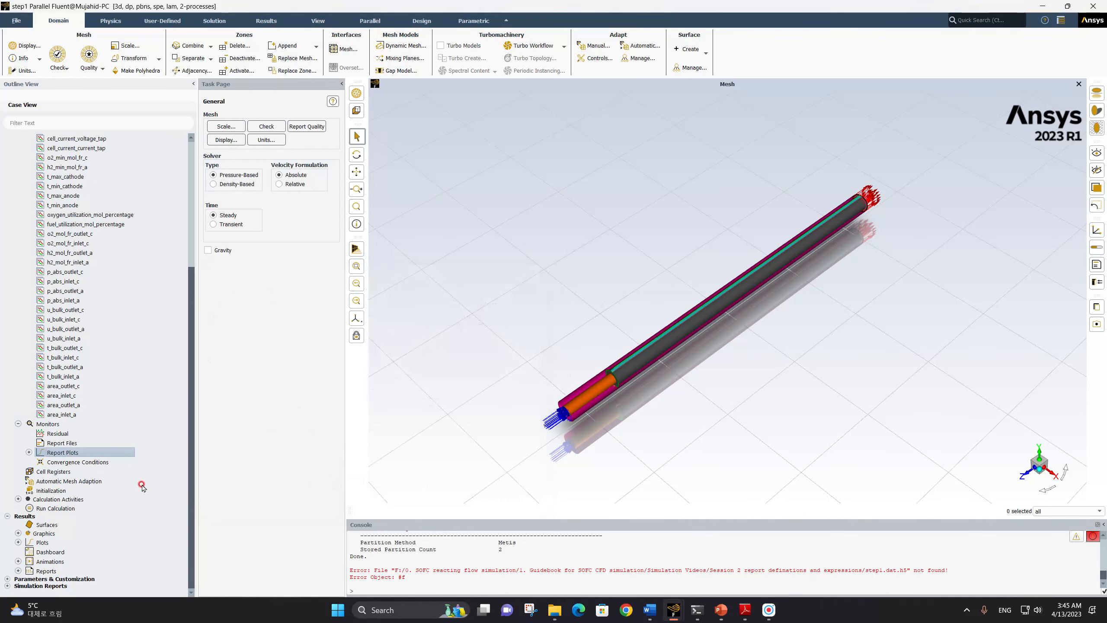
# Create a new report plot named t_min_max with the plot title "Min and Max Temperature"
pyautogui.click(29, 452)
pyautogui.rightClick(75, 453)
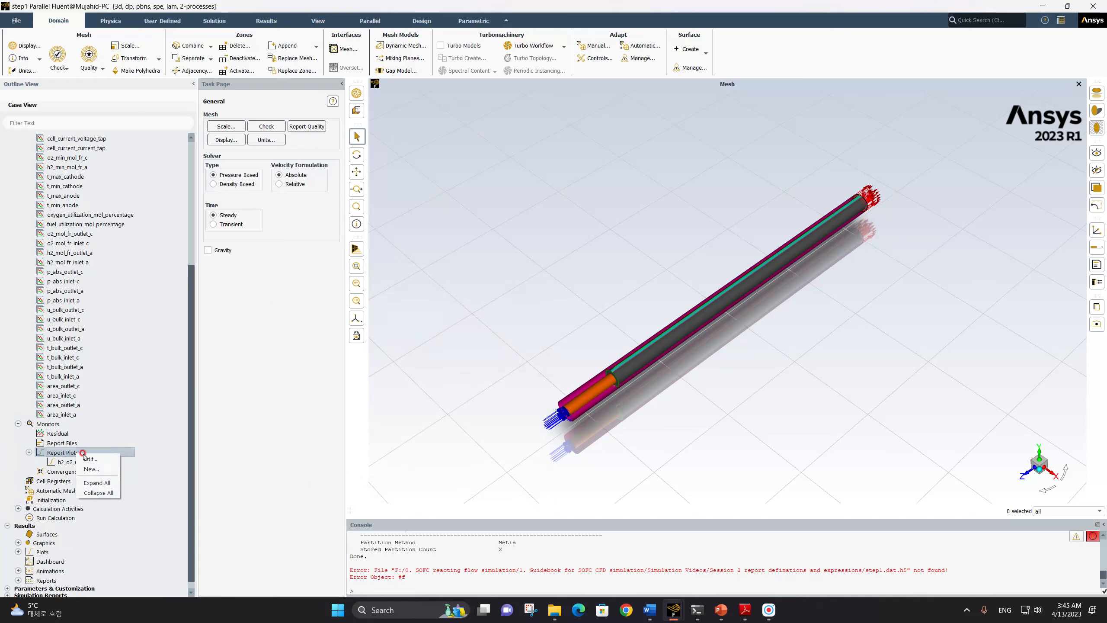
pyautogui.click(98, 469)
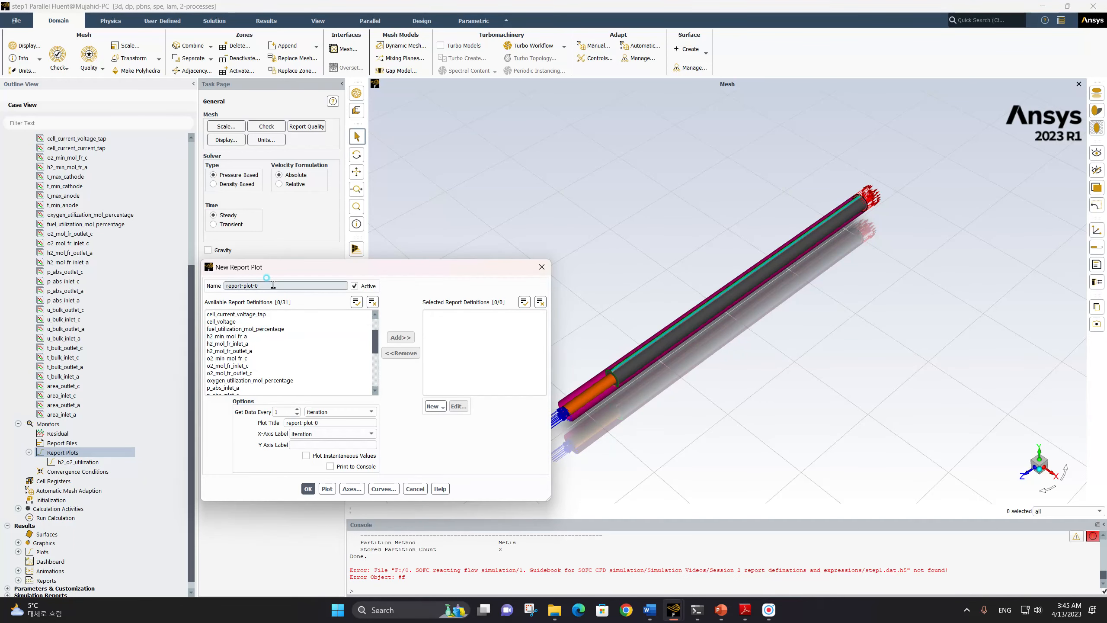
pyautogui.moveTo(260, 285); pyautogui.dragTo(219, 288)
pyautogui.write('t_min_max')
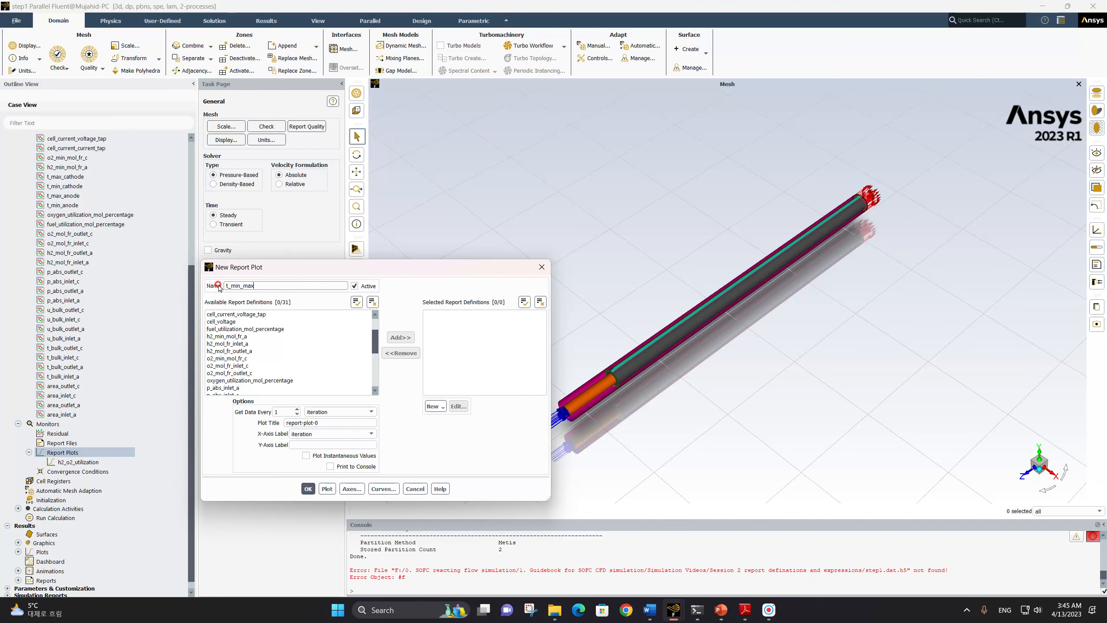
pyautogui.tripleClick(337, 421)
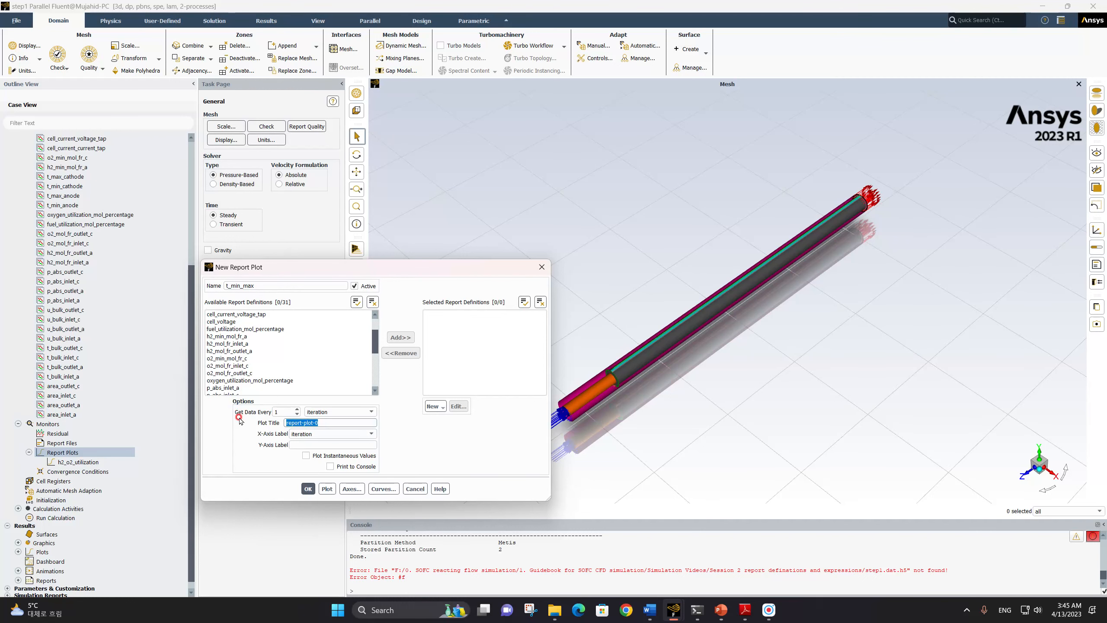
pyautogui.write('Min and Max Temperature')
# Add t_max_anode, t_max_cathode, t_min_anode and t_min_cathode to the t_min_max plot and save it
pyautogui.scroll(-5, 250, 349)
pyautogui.click(250, 335)
pyautogui.write('emperat')
pyautogui.click(247, 344)
pyautogui.click(242, 351)
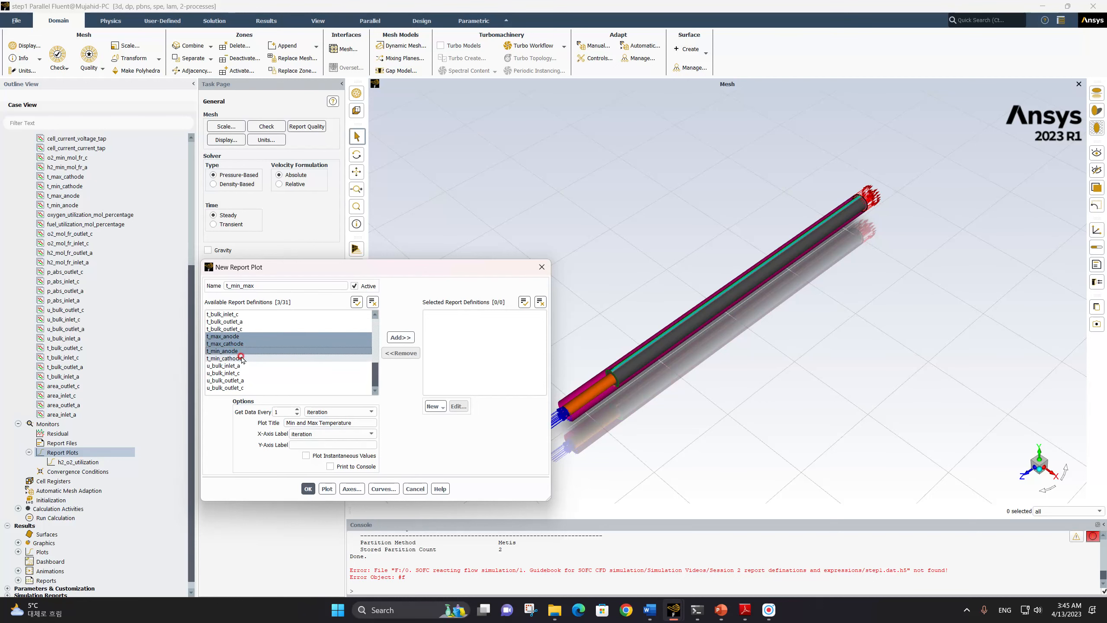
pyautogui.click(242, 359)
pyautogui.click(400, 337)
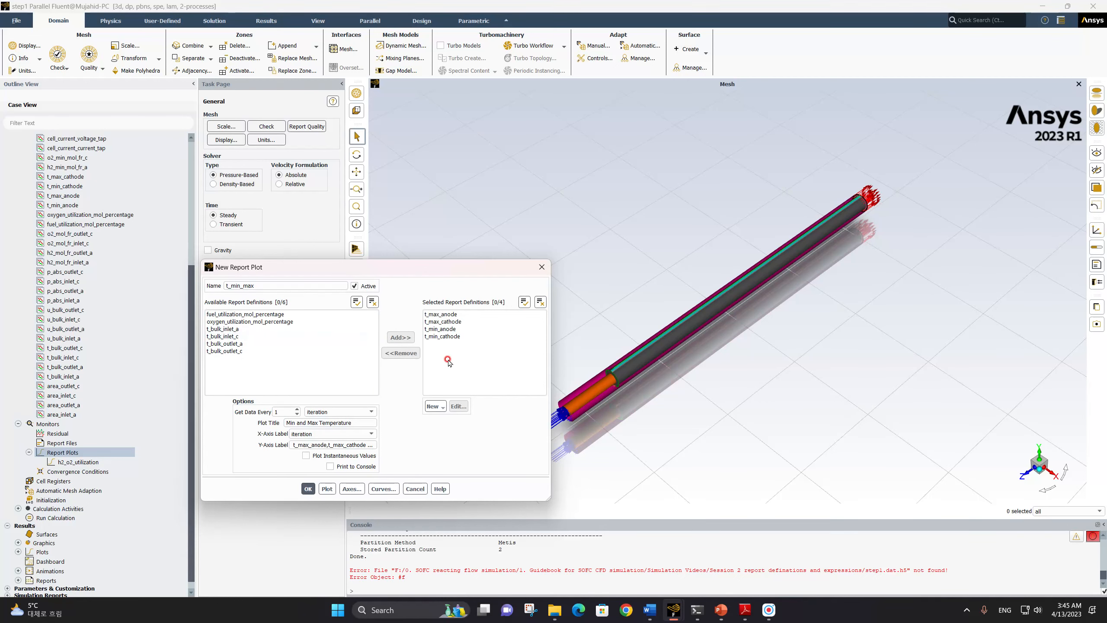
pyautogui.click(308, 488)
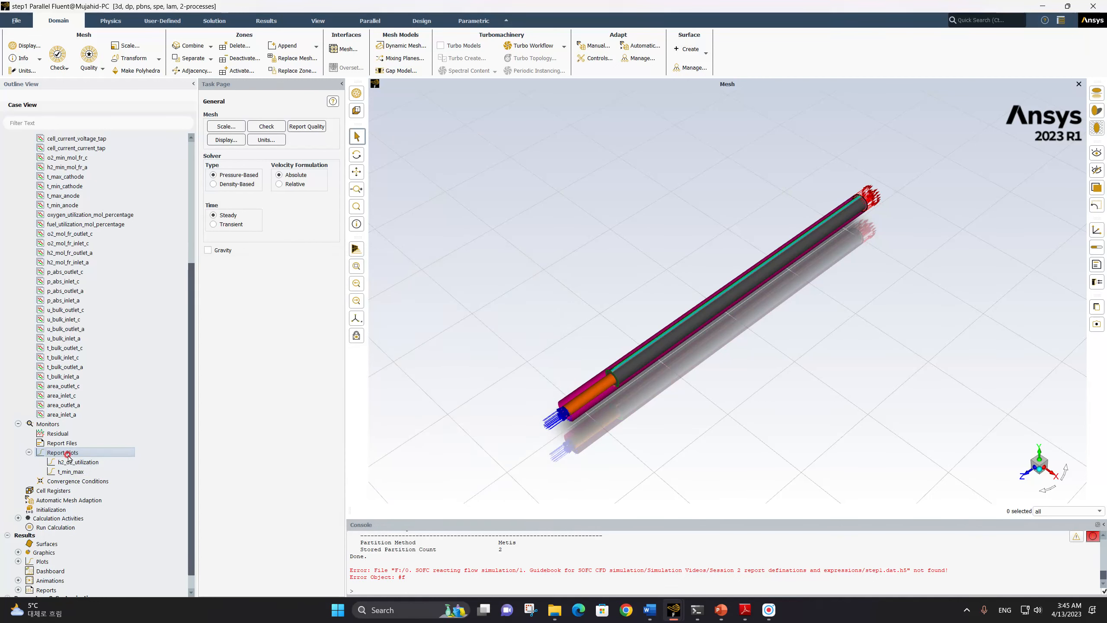
# Create a new report plot named h2_o2_min_mol_fractions with the plot title "Min mole fractions"
pyautogui.rightClick(66, 452)
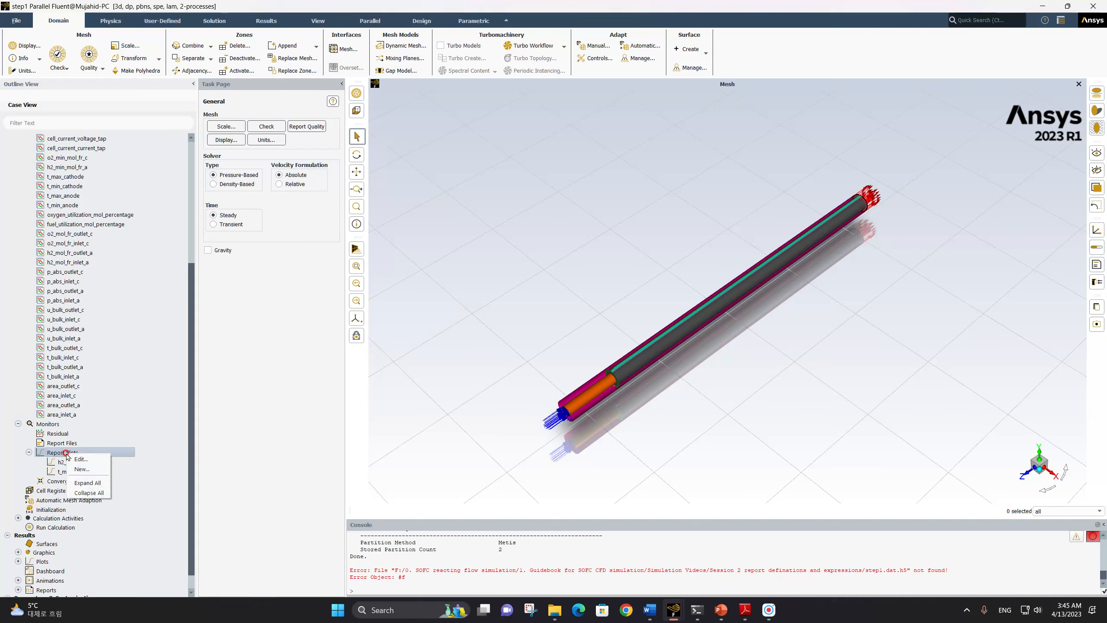
pyautogui.click(90, 469)
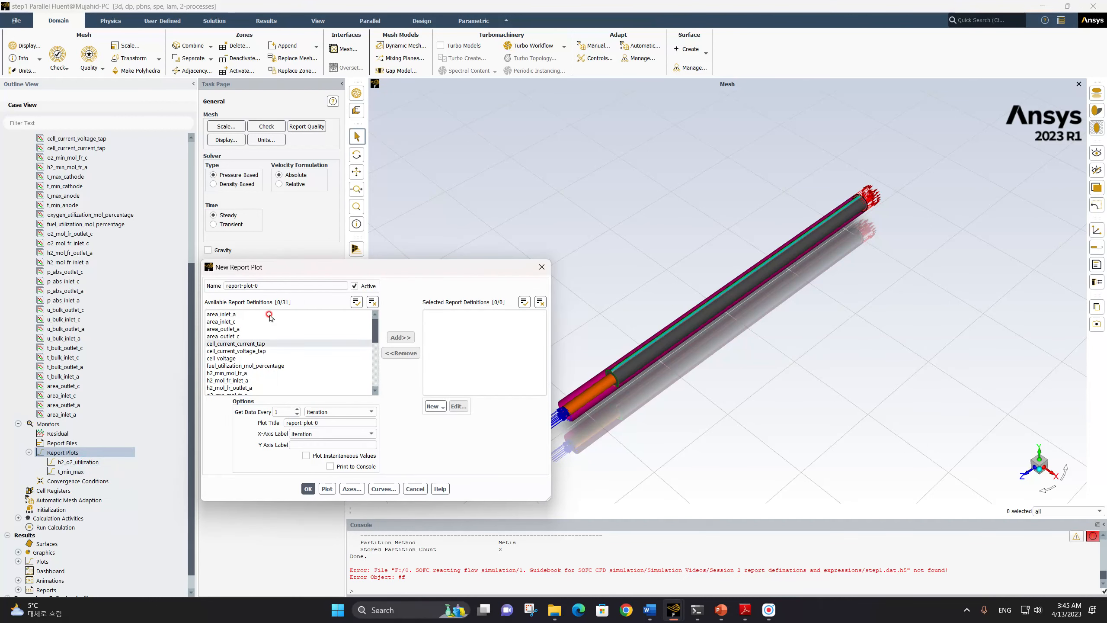
pyautogui.moveTo(279, 285); pyautogui.dragTo(193, 285)
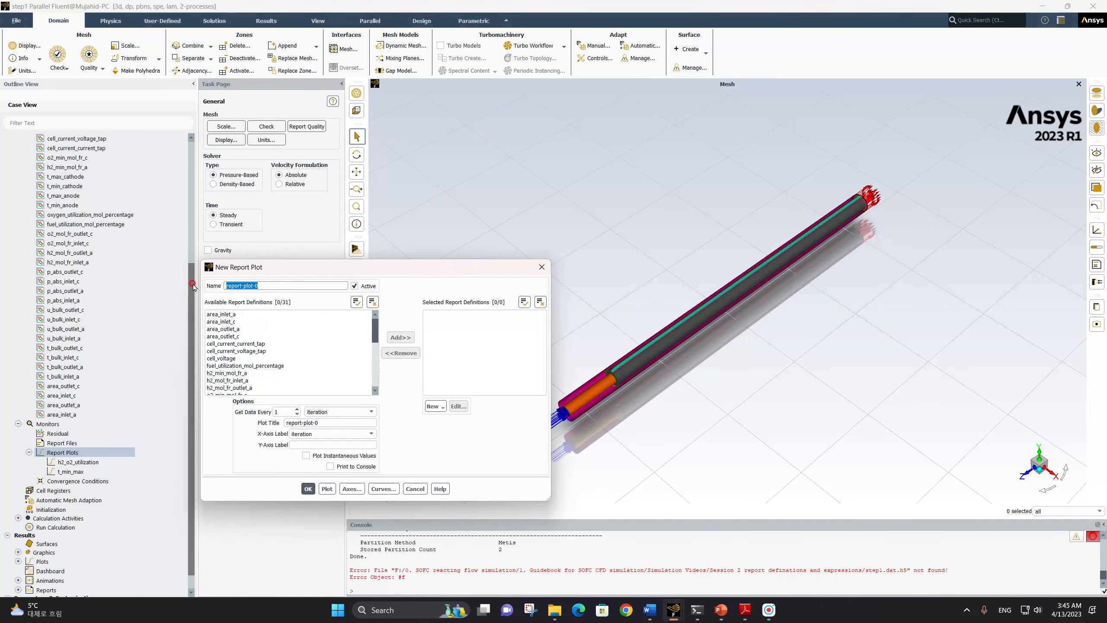
pyautogui.write('h2_o2_min_mol_fractions')
pyautogui.moveTo(374, 422); pyautogui.dragTo(266, 426)
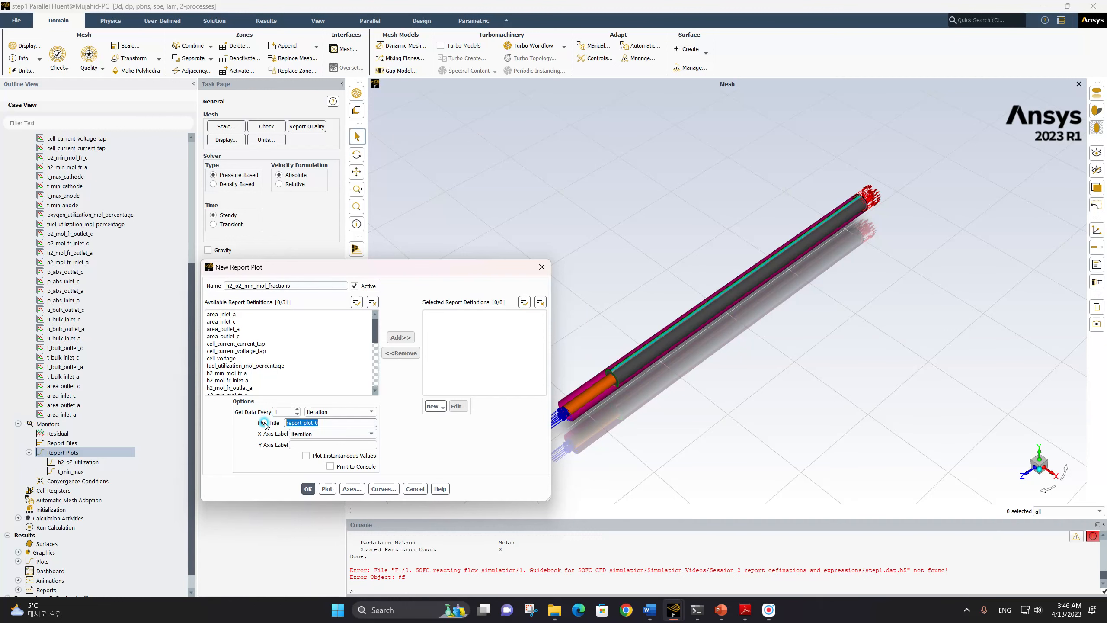
pyautogui.write('Min mole fractions')
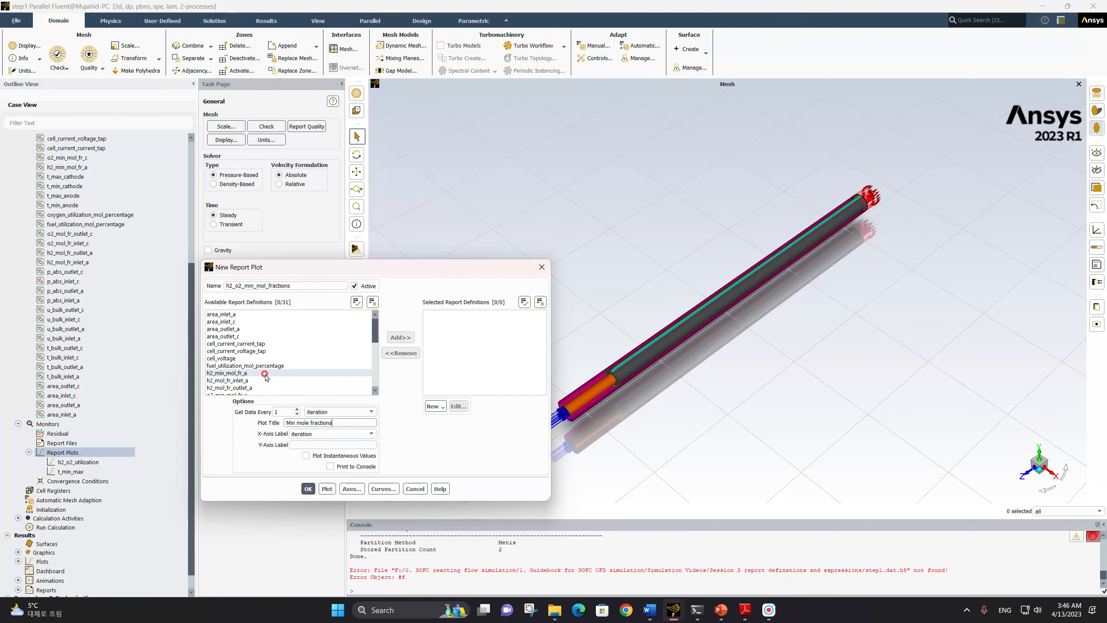
# Add h2_min_mol_fr_a and o2_min_mol_fr_c to the h2_o2_min_mol_fractions plot and save it
pyautogui.click(255, 372)
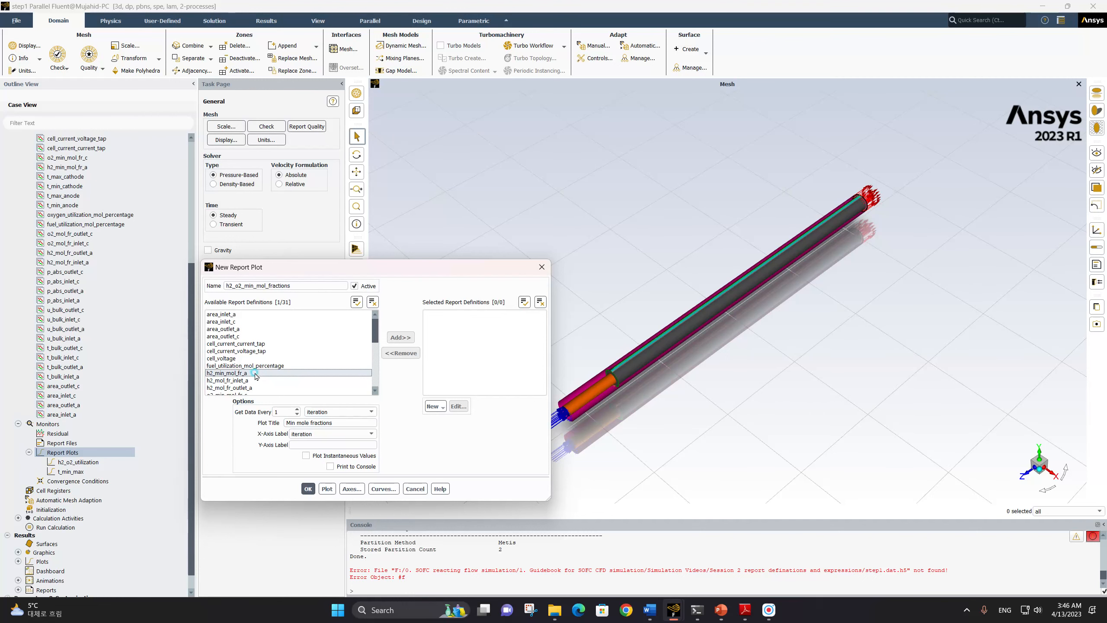
pyautogui.scroll(-2, 256, 374)
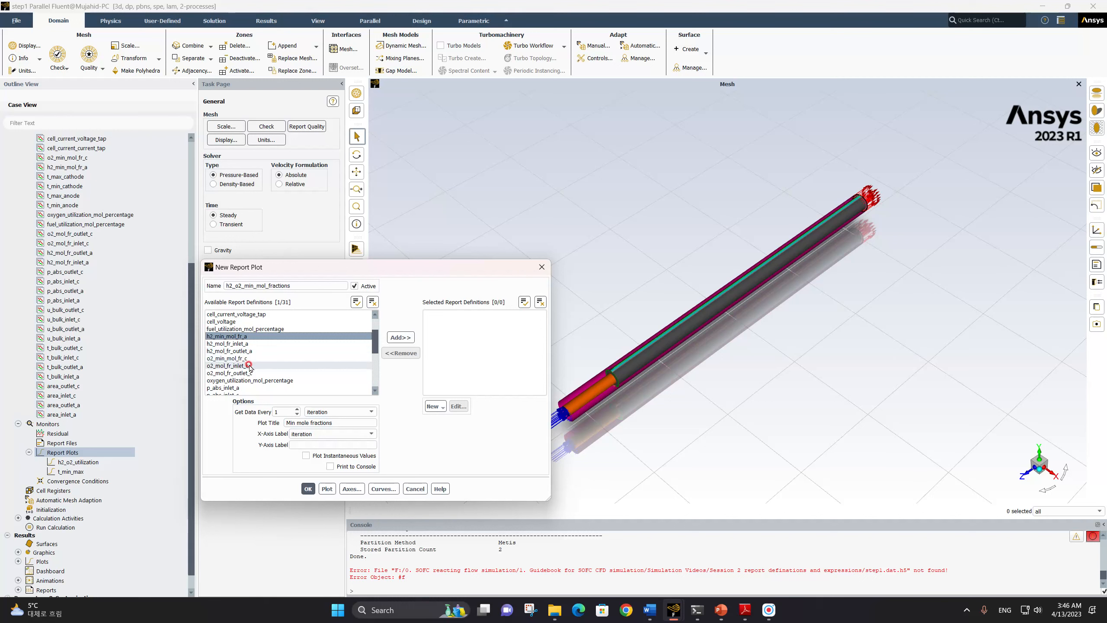
pyautogui.click(247, 358)
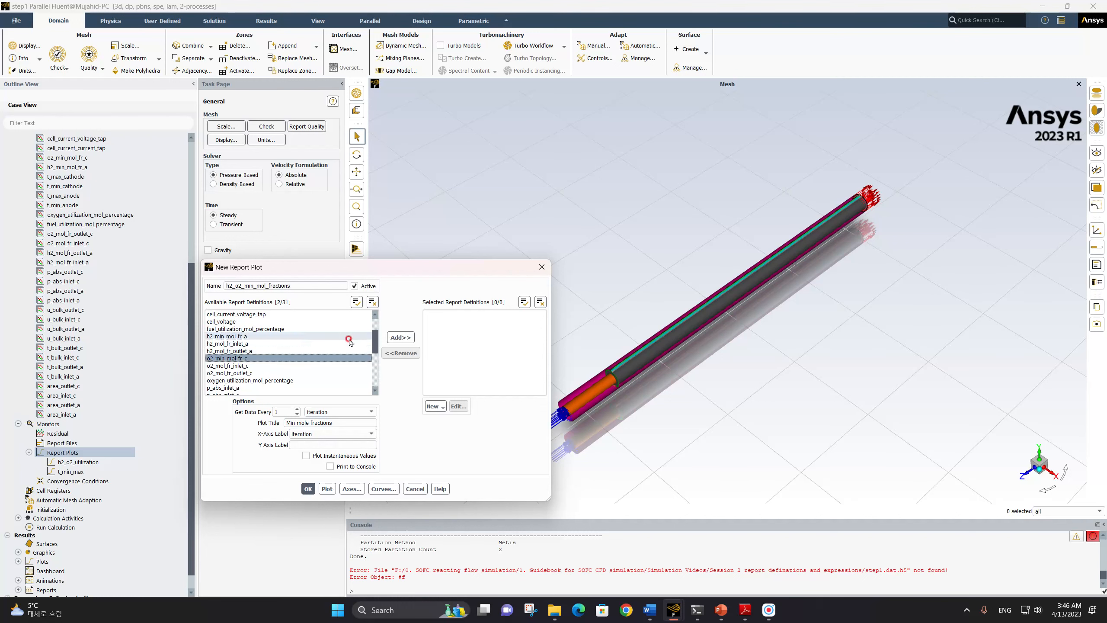
pyautogui.click(400, 338)
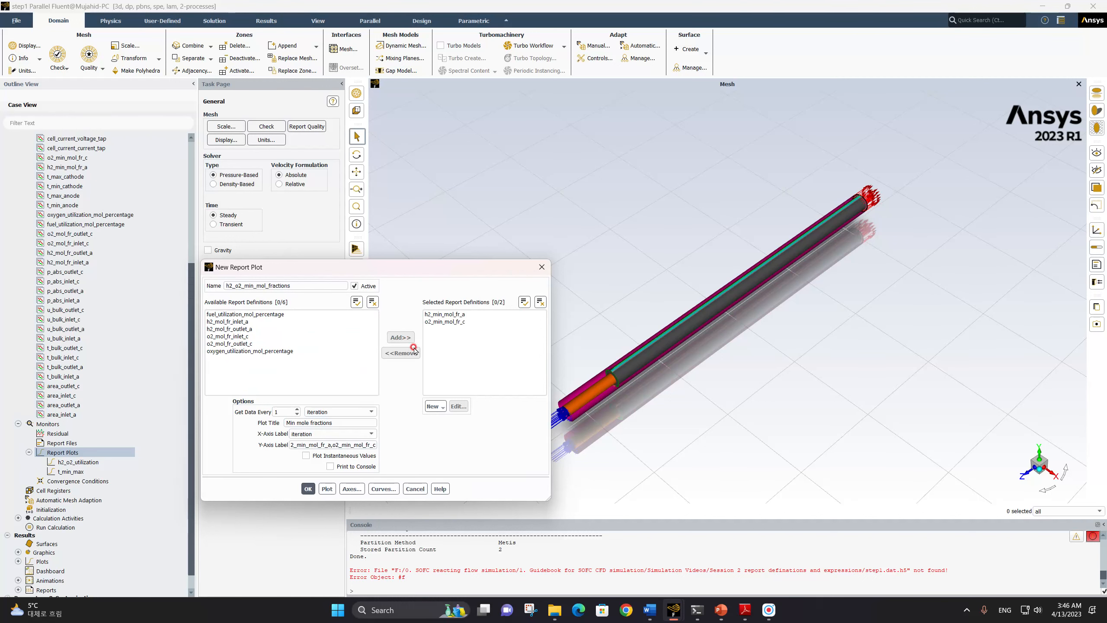
pyautogui.click(308, 488)
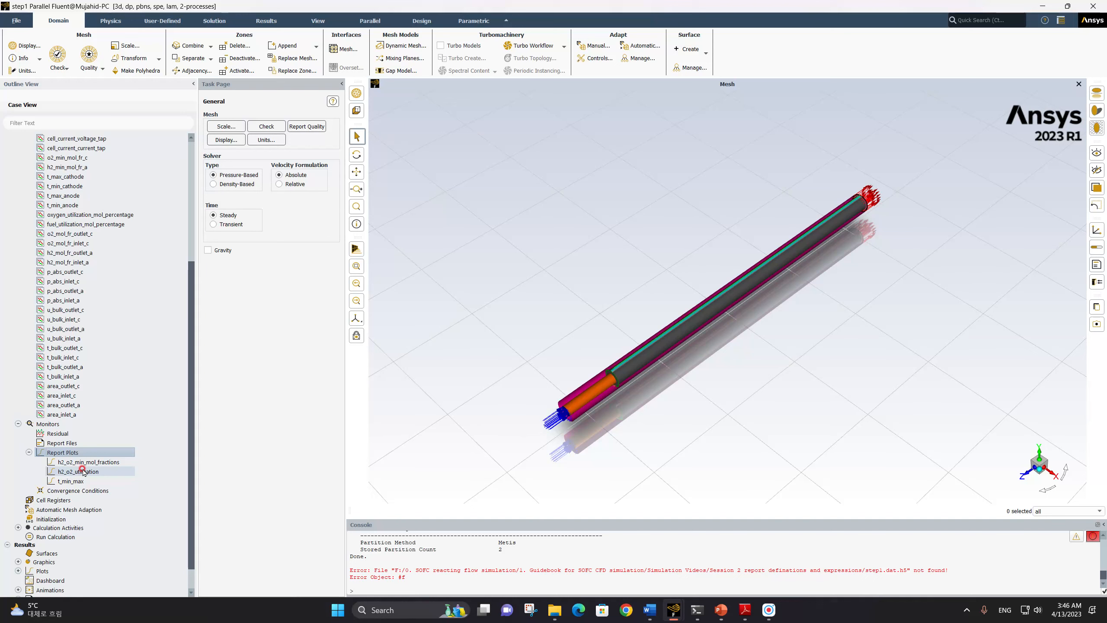
# Create a new report plot named cell_current with the plot title "current on taps"
pyautogui.rightClick(67, 454)
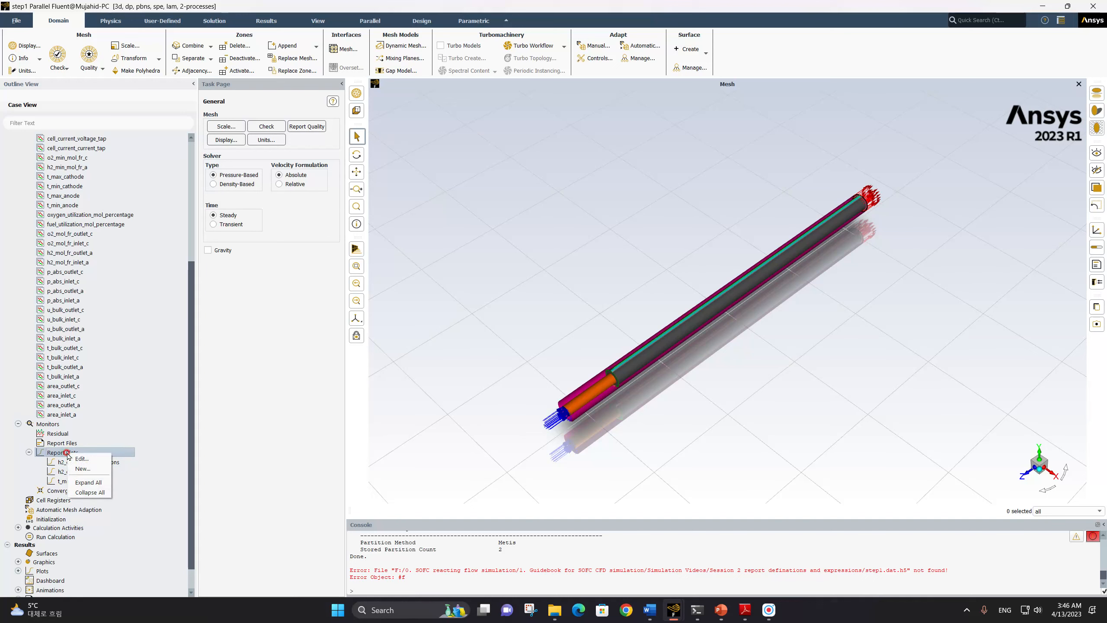
pyautogui.click(82, 464)
pyautogui.click(267, 286)
pyautogui.tripleClick(266, 286)
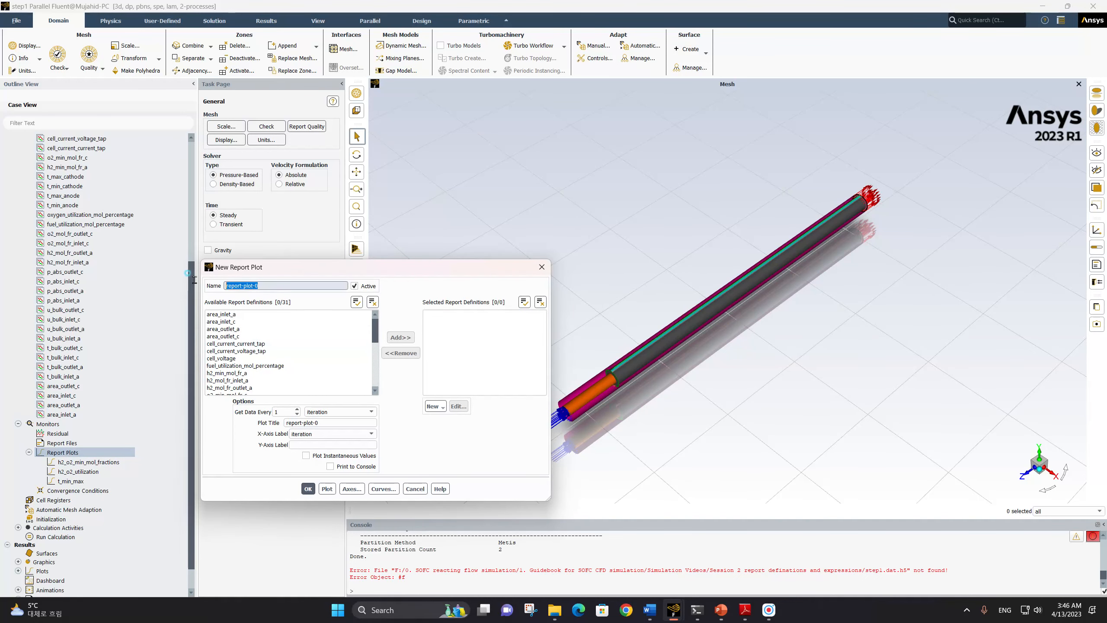
pyautogui.write('cell')
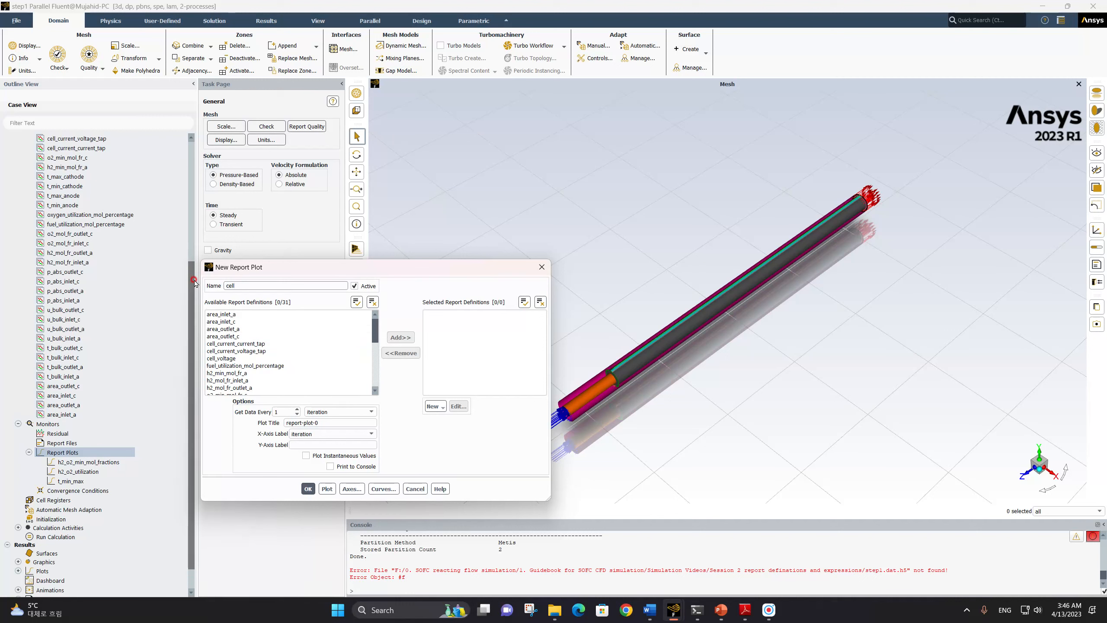
pyautogui.write('_current')
pyautogui.tripleClick(305, 423)
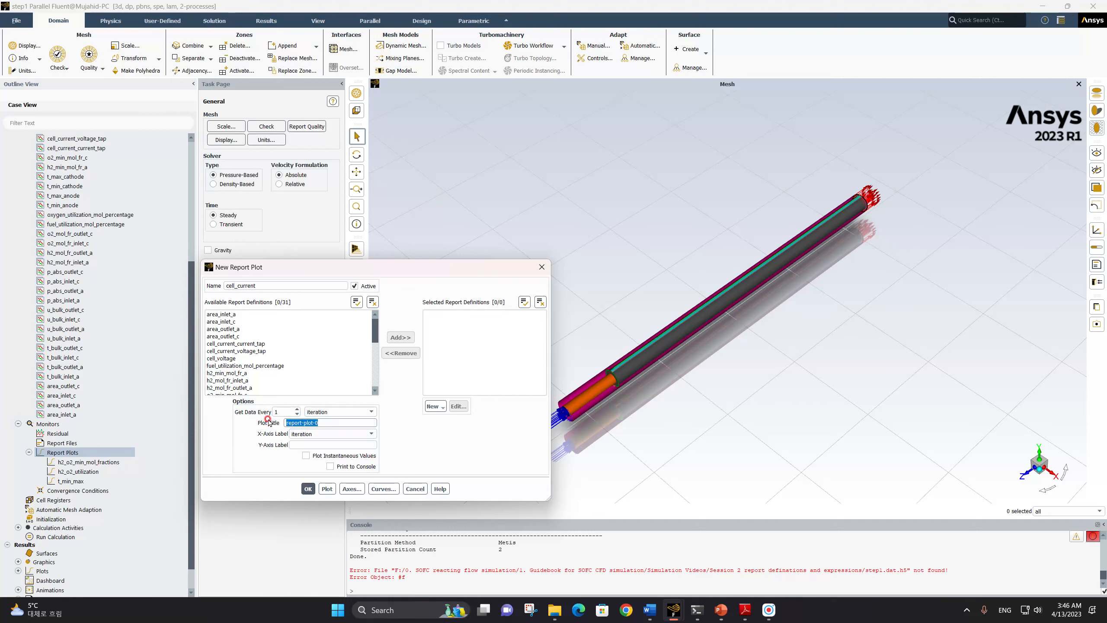
pyautogui.write('current on taps')
# Add cell_current_current_tap and cell_current_voltage_tap to the cell_current plot and save it
pyautogui.moveTo(263, 344); pyautogui.dragTo(264, 352)
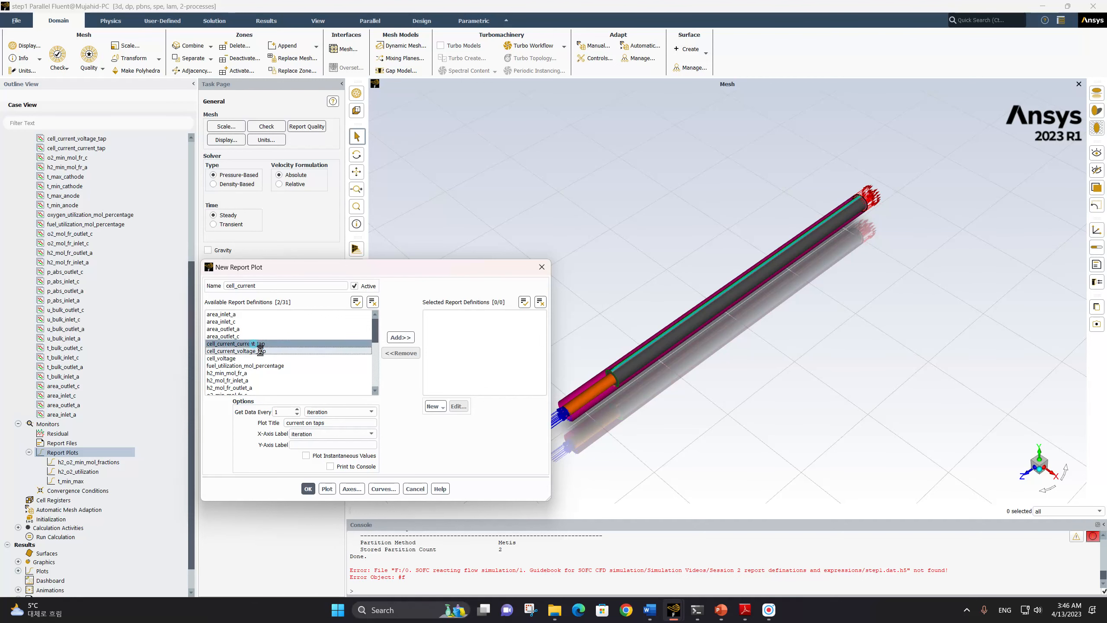
pyautogui.click(401, 338)
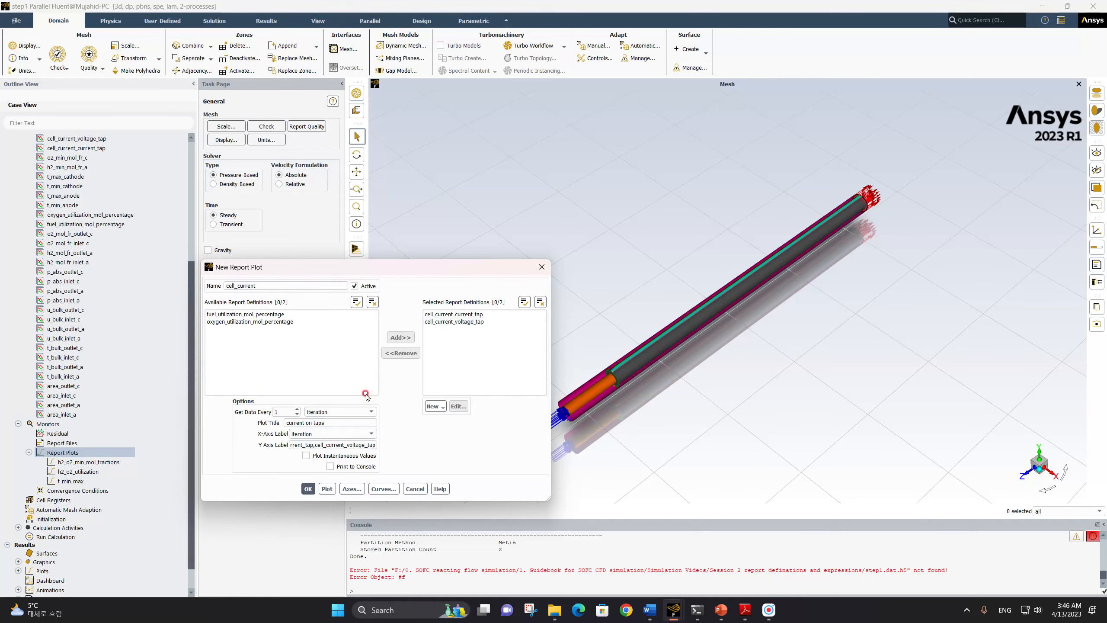
pyautogui.click(310, 488)
# Create a new report plot named cell_voltage with the plot title "Voltage (V)"
pyautogui.click(64, 452)
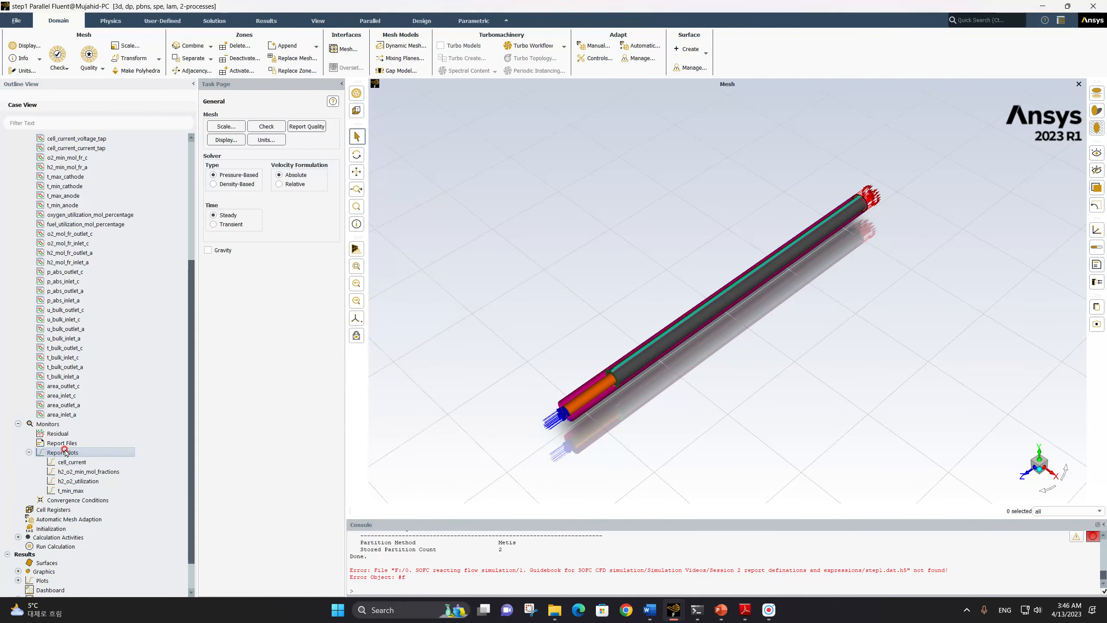
pyautogui.rightClick(64, 452)
pyautogui.click(76, 460)
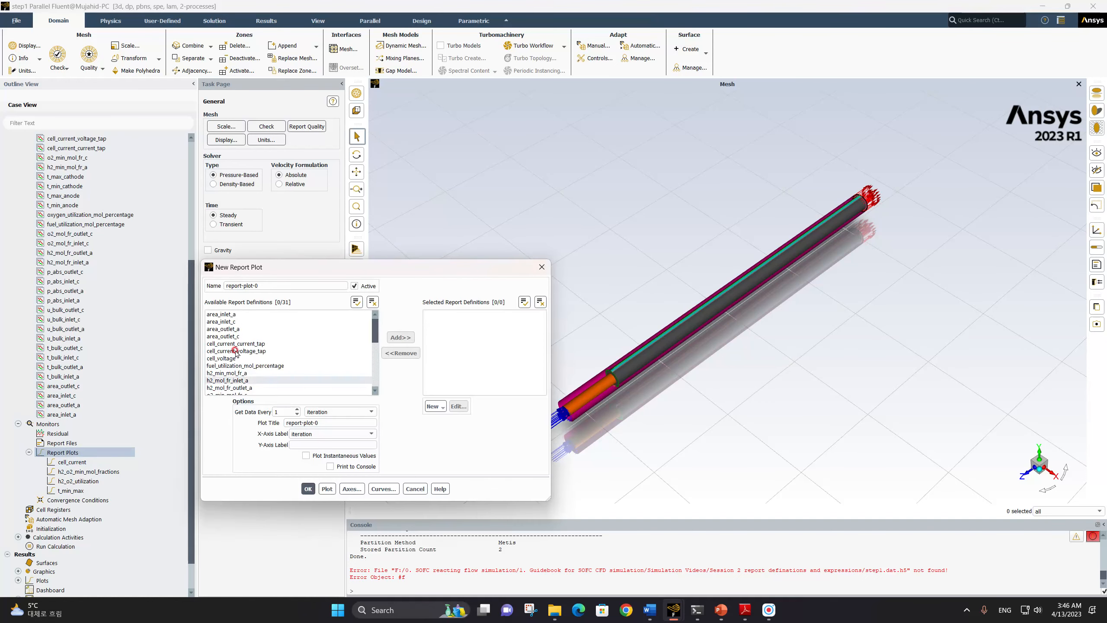
pyautogui.doubleClick(268, 289)
pyautogui.write('cel')
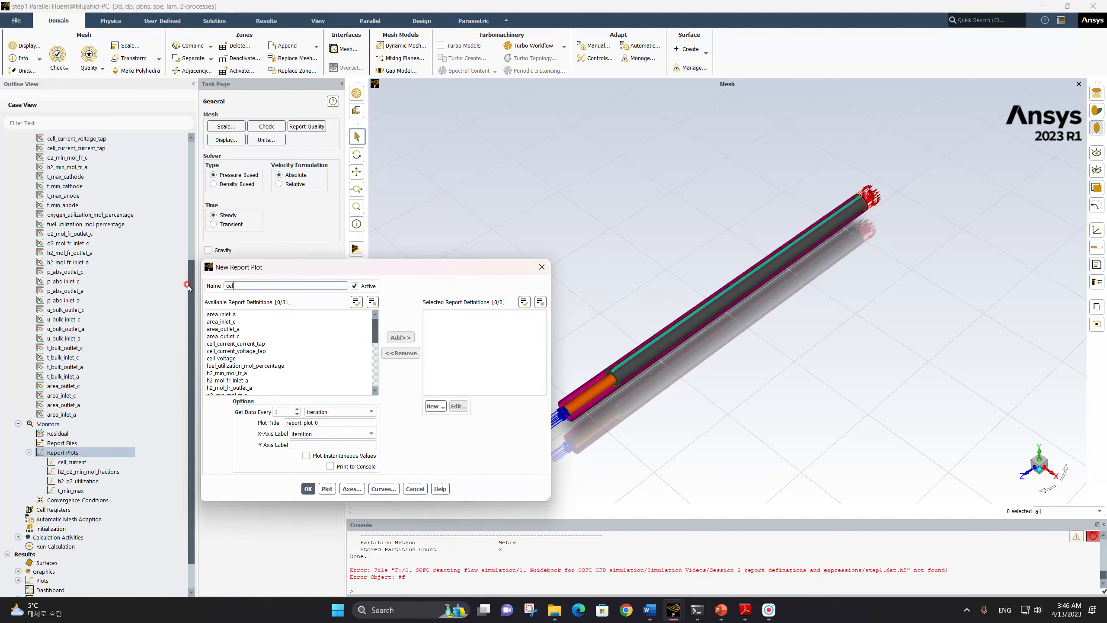
pyautogui.write('l_voltage')
pyautogui.doubleClick(316, 422)
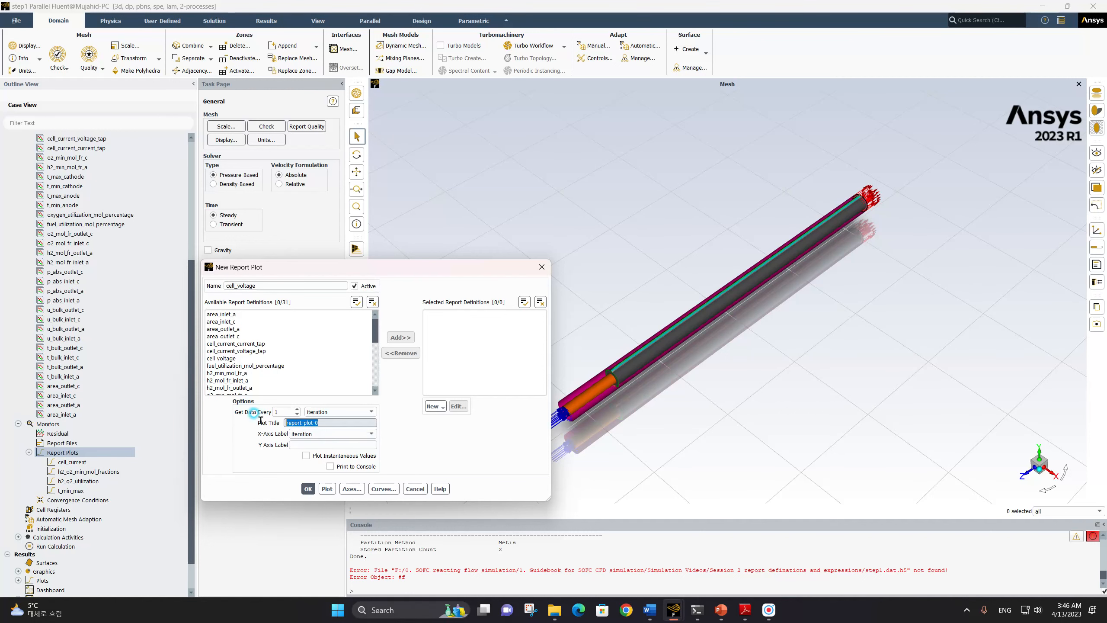
pyautogui.write('Voltage')
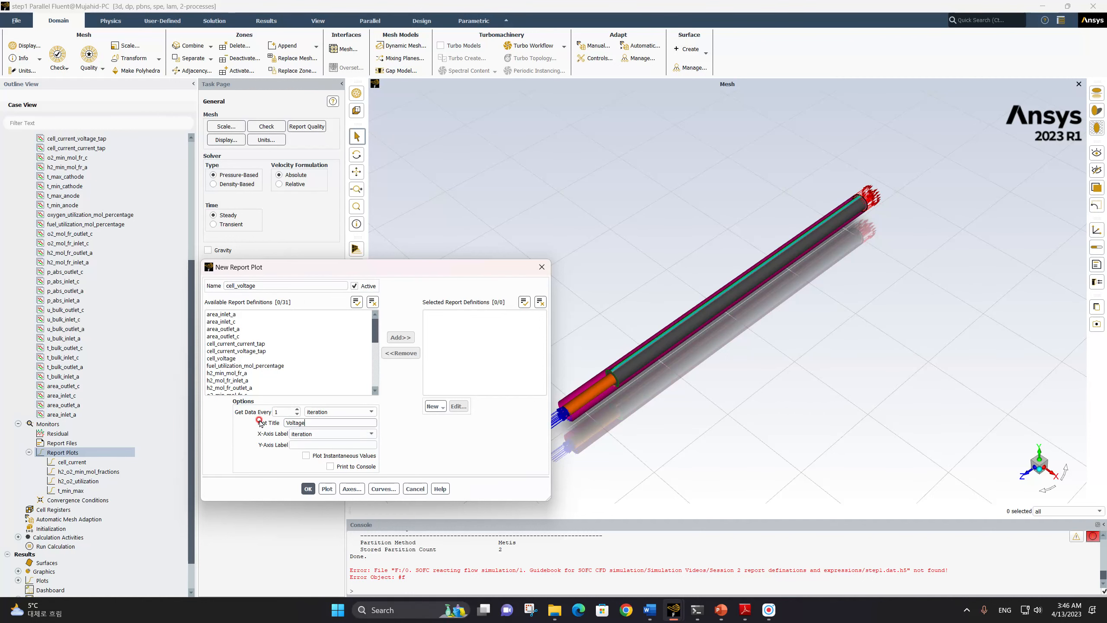
pyautogui.write(' (V)')
# Add the cell_voltage report definition to the cell_voltage plot and save the plot
pyautogui.click(283, 358)
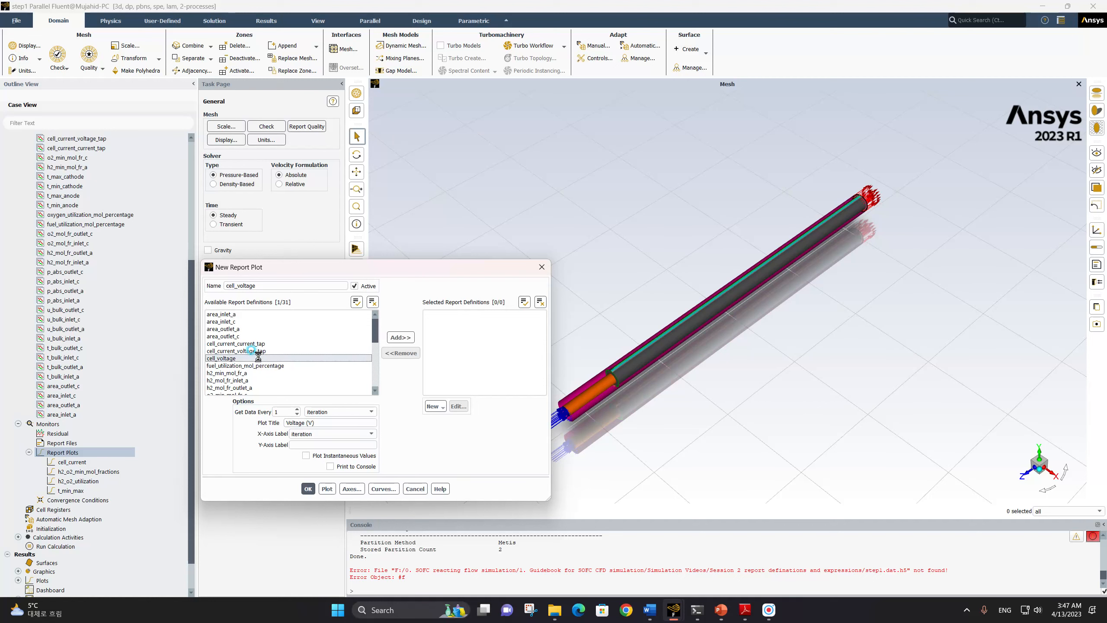
pyautogui.click(411, 338)
pyautogui.click(310, 489)
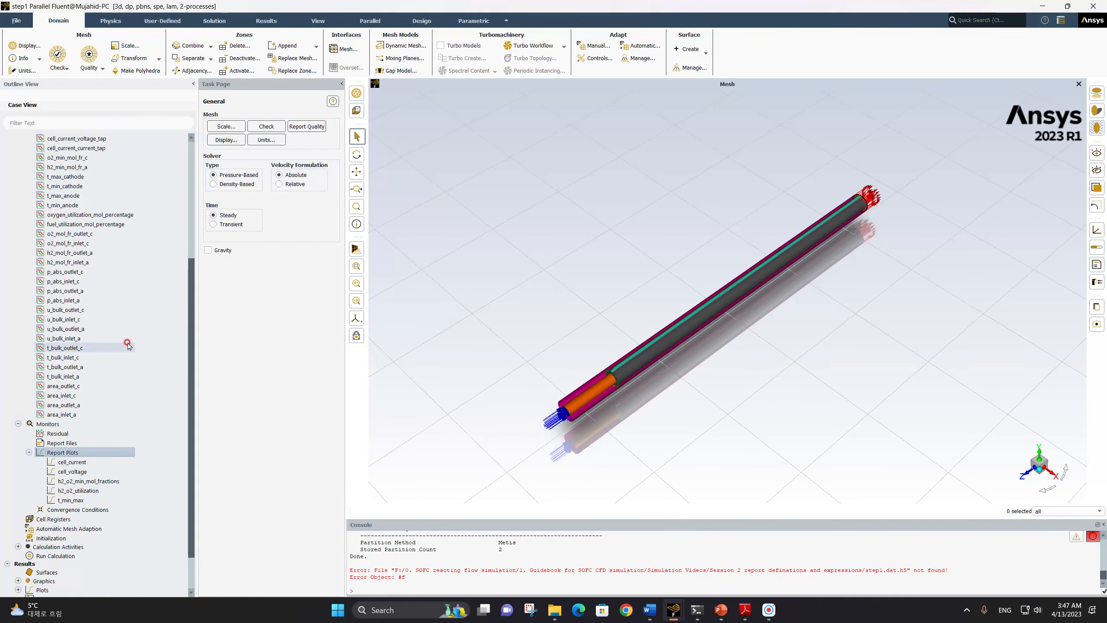
# Start a new report file that gets data every 10 iterations
pyautogui.scroll(3, 124, 349)
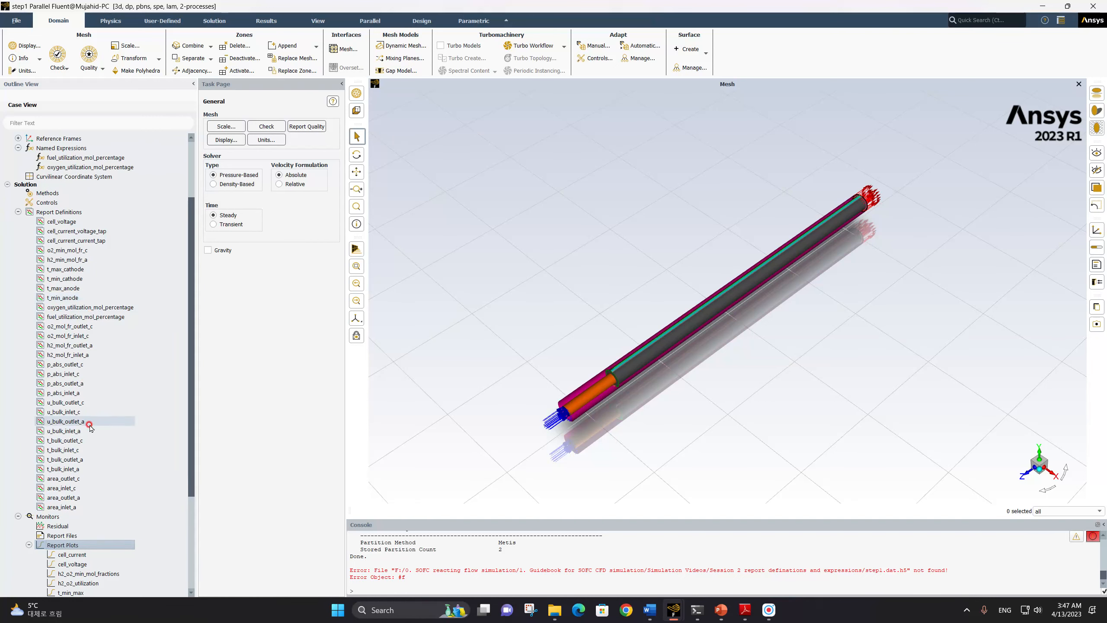
pyautogui.scroll(-3, 92, 426)
pyautogui.click(74, 444)
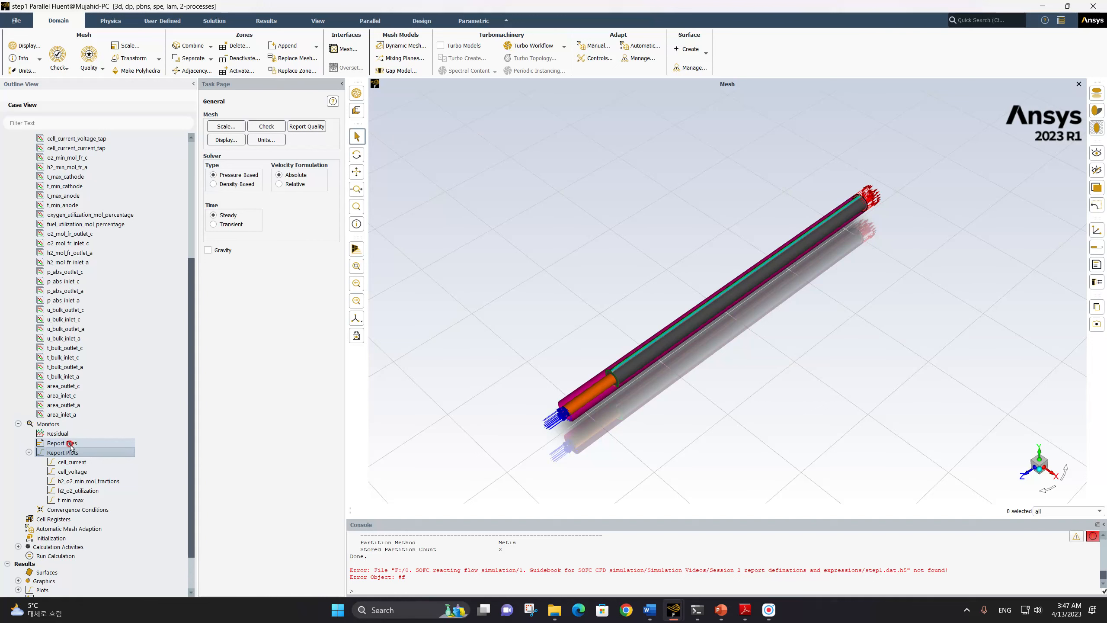
pyautogui.rightClick(65, 444)
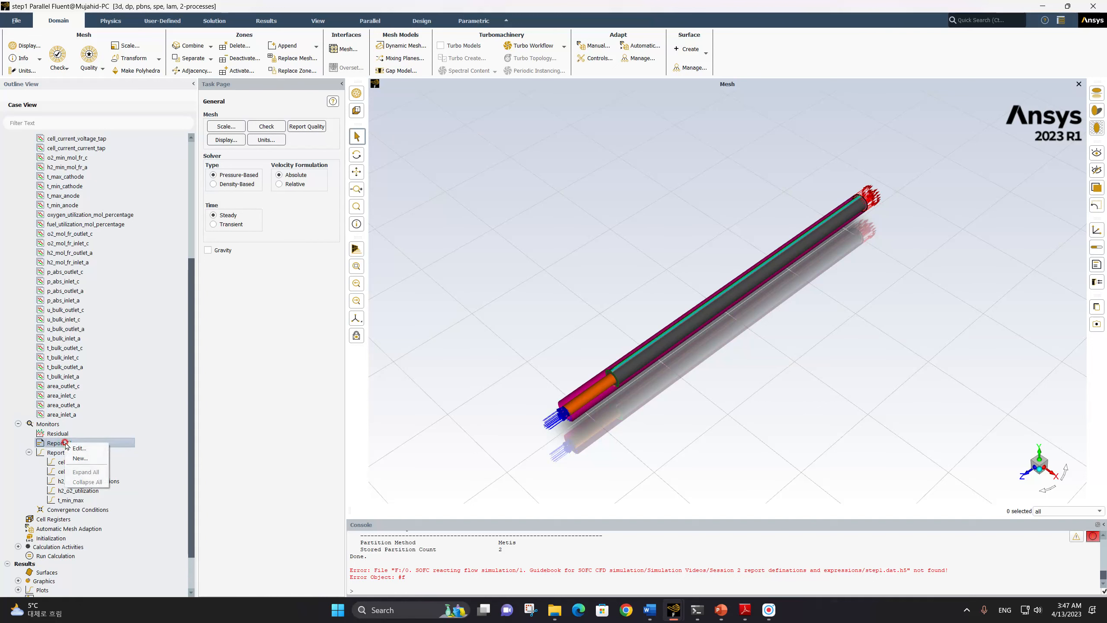
pyautogui.click(81, 451)
pyautogui.click(268, 285)
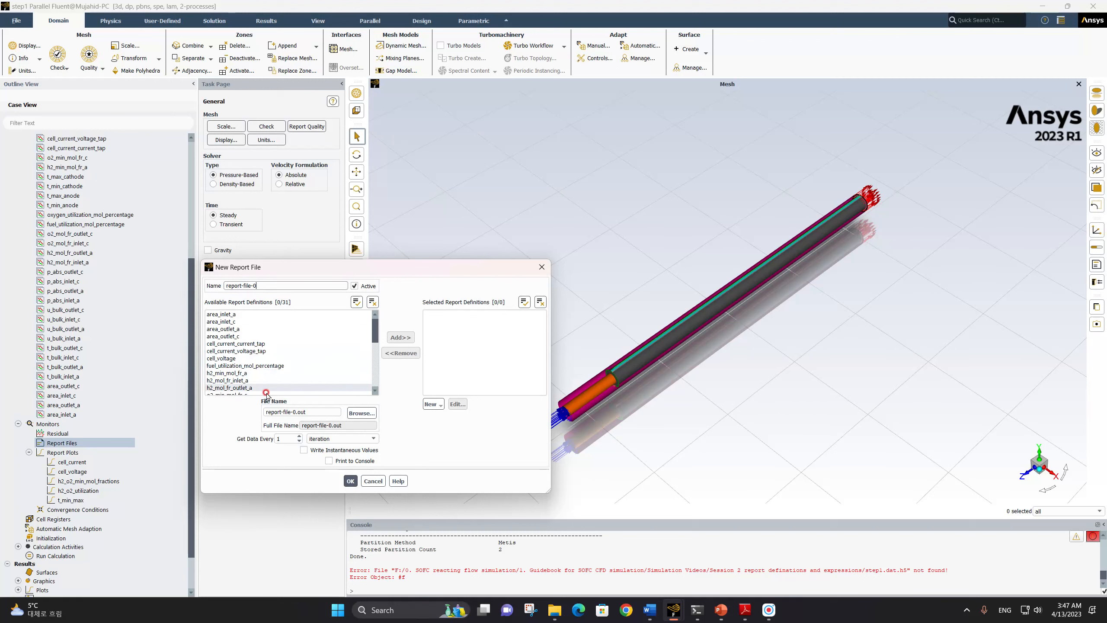
pyautogui.click(287, 437)
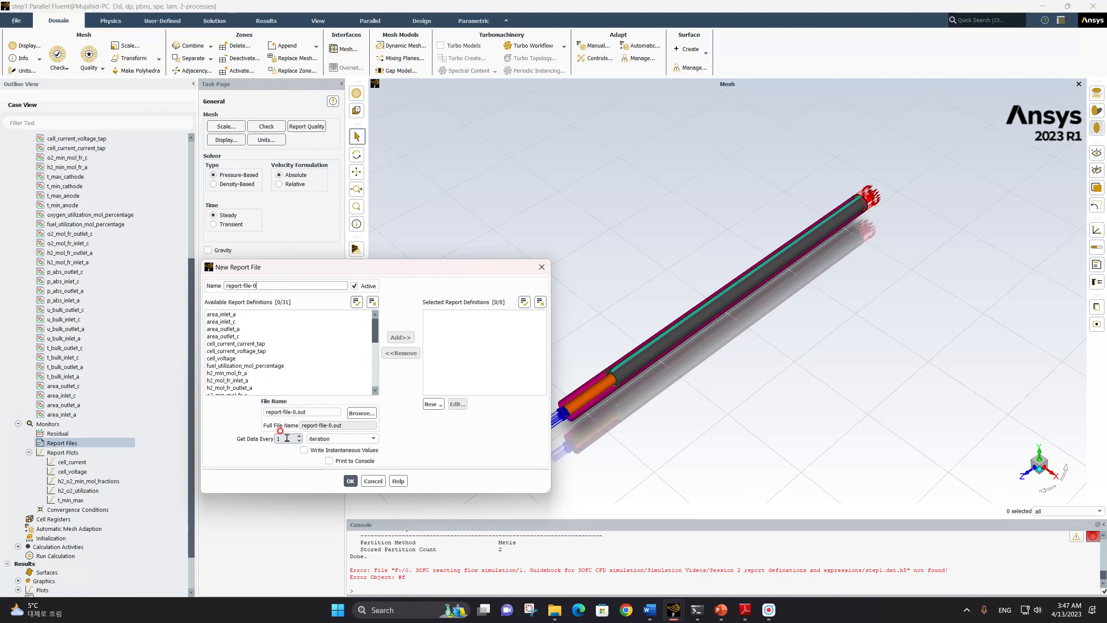
pyautogui.moveTo(284, 437); pyautogui.dragTo(264, 438)
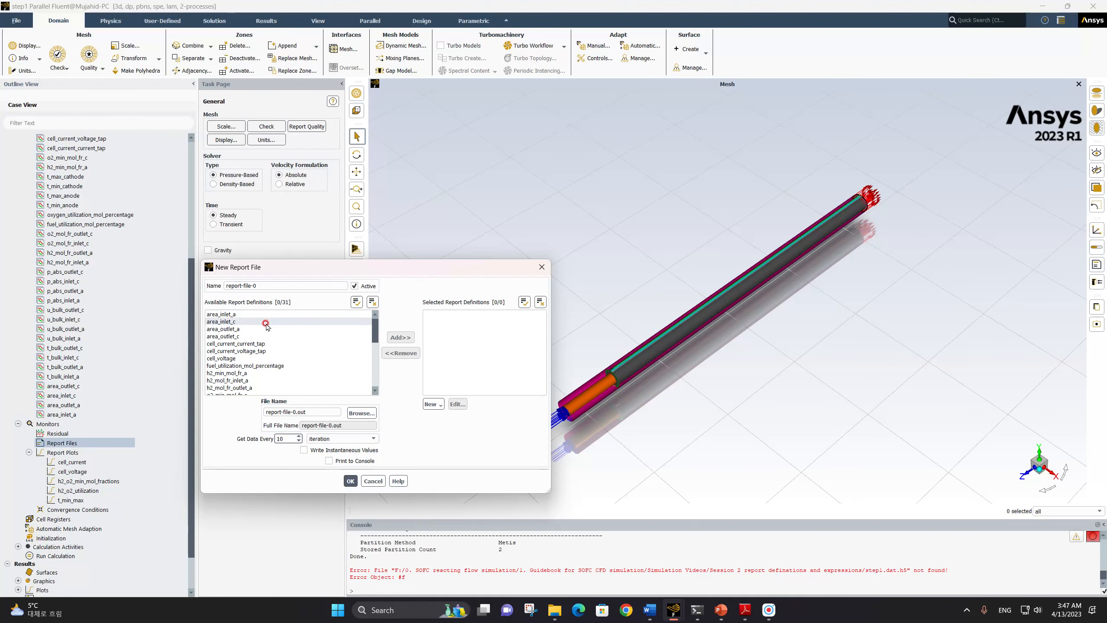
# Add the two cell current definitions, cell_voltage, both utilization percentages, h2_min_mol_fr_a and o2_min_mol_fr_c to the report file
pyautogui.click(262, 345)
pyautogui.click(262, 351)
pyautogui.click(268, 359)
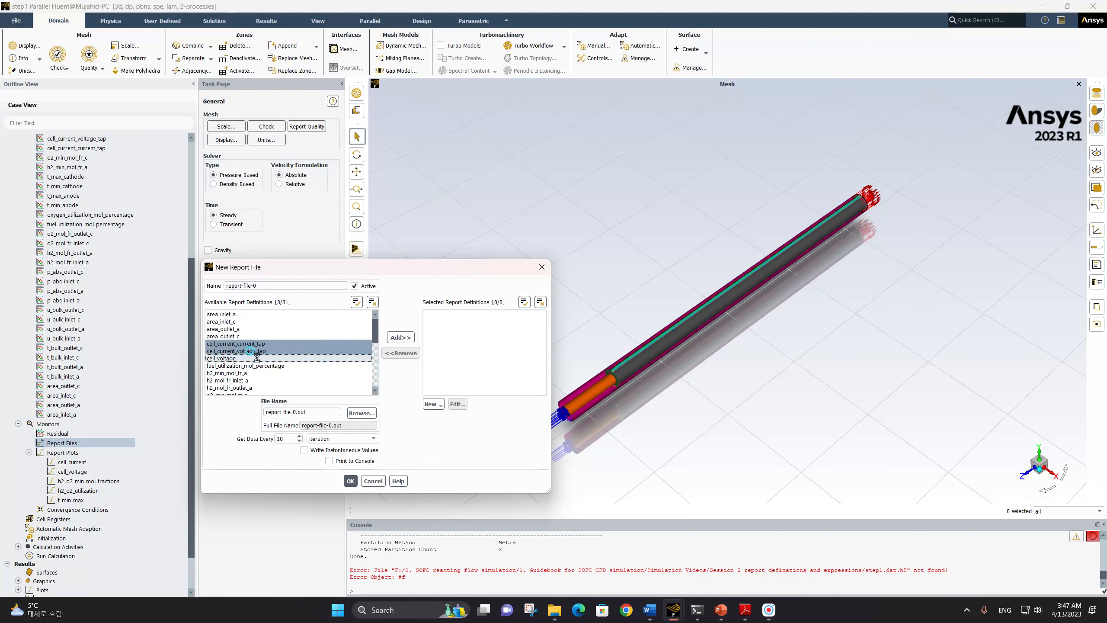
pyautogui.click(276, 366)
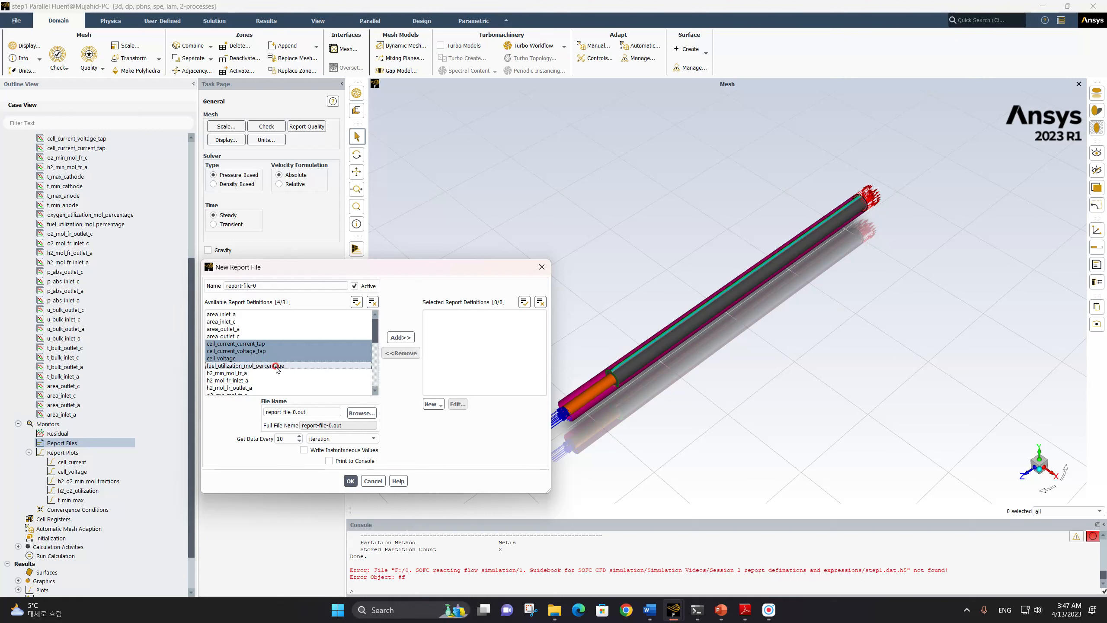
pyautogui.scroll(-2, 276, 368)
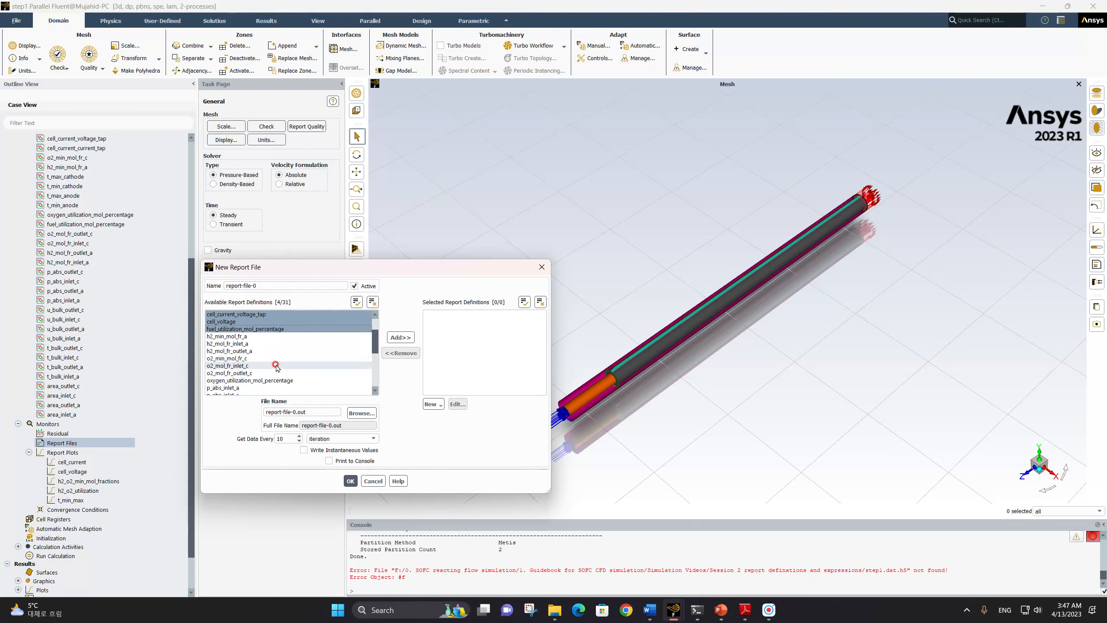
pyautogui.click(258, 336)
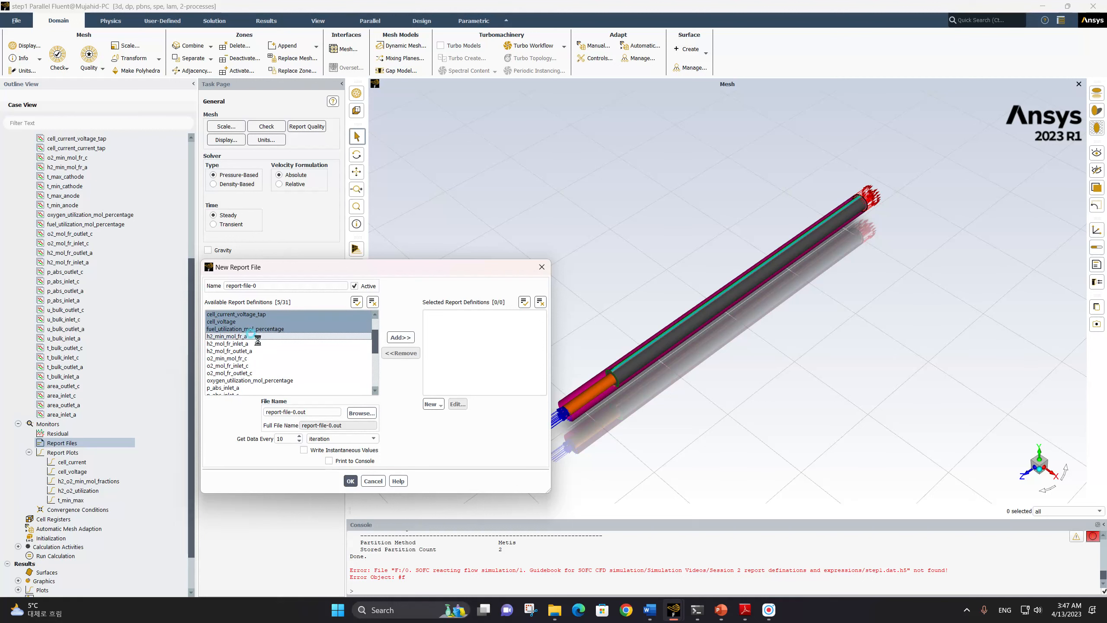
pyautogui.click(258, 358)
pyautogui.click(261, 380)
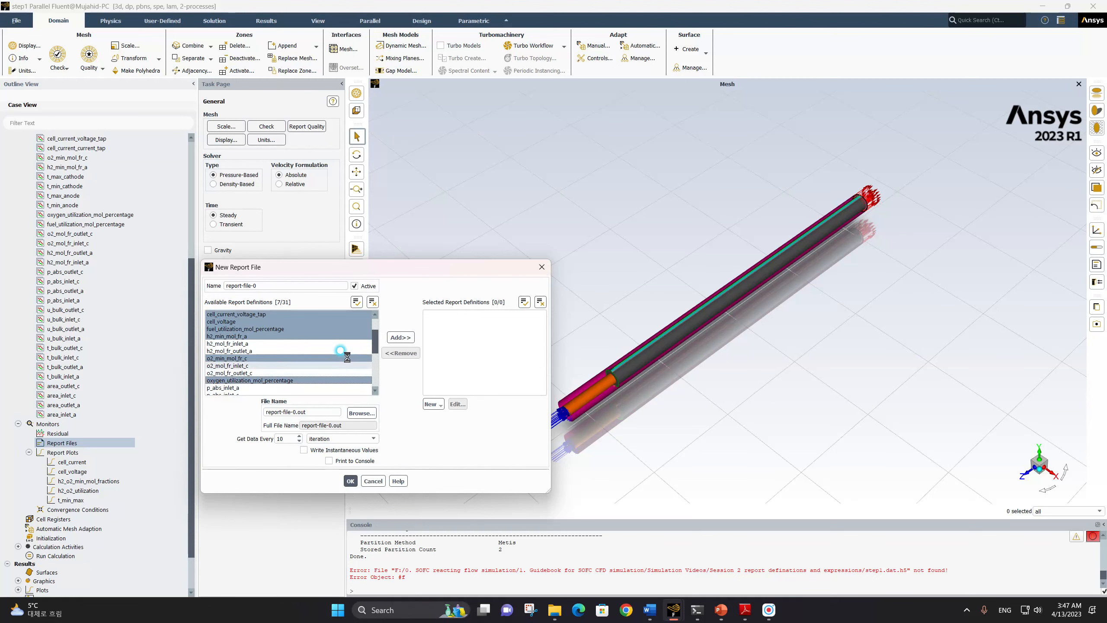
pyautogui.click(397, 337)
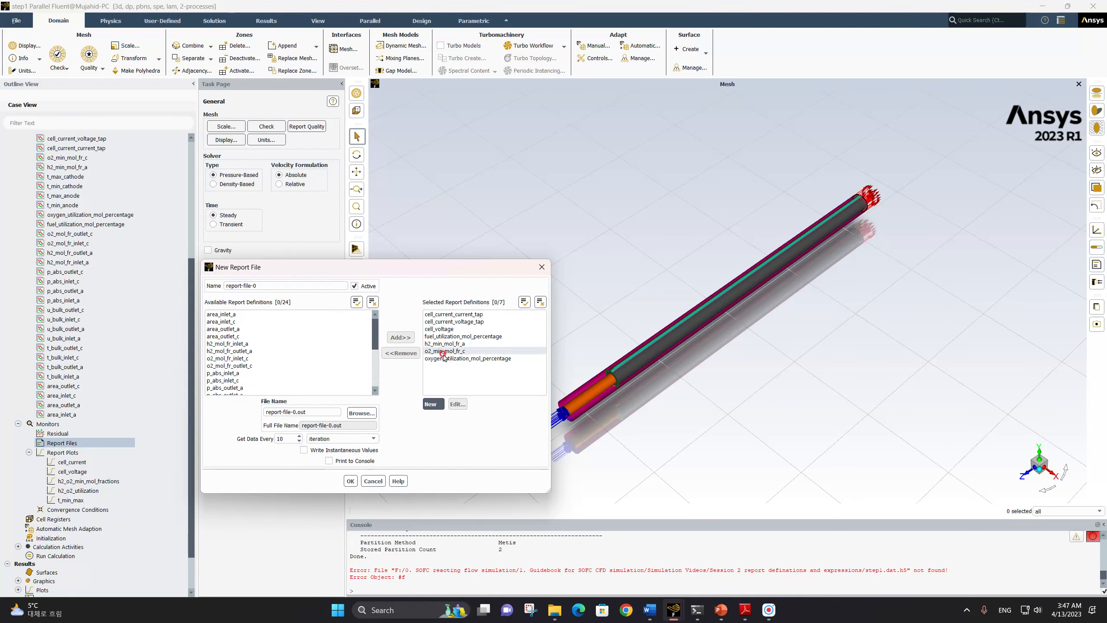
# Remove oxygen_utilization_mol_percentage and fuel_utilization_mol_percentage from the report file's selected definitions
pyautogui.click(462, 358)
pyautogui.click(405, 355)
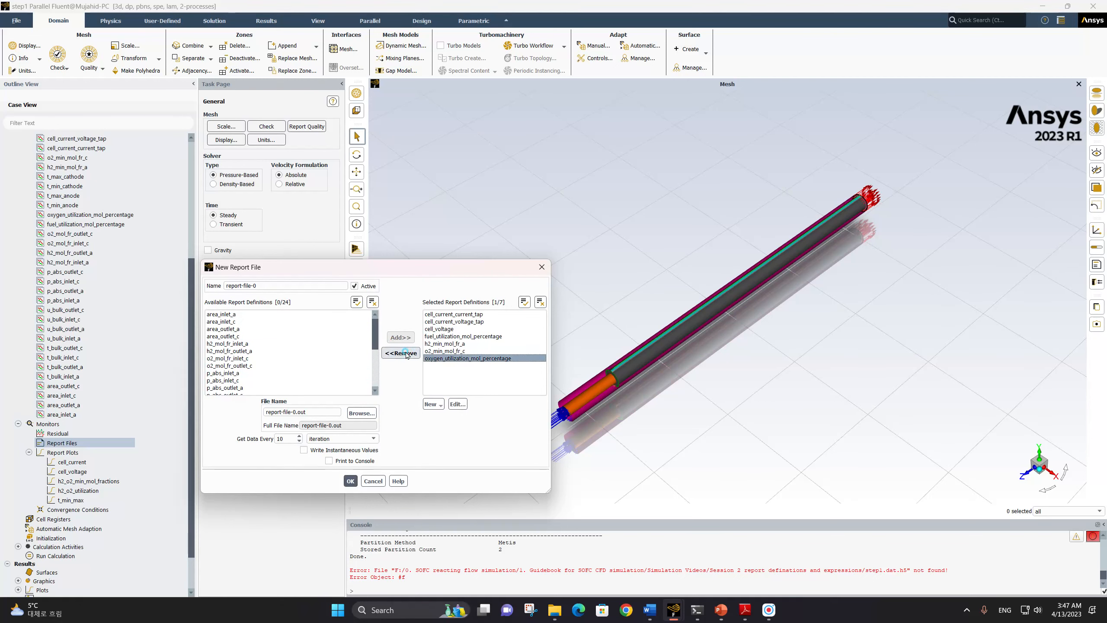
pyautogui.click(441, 336)
pyautogui.click(399, 353)
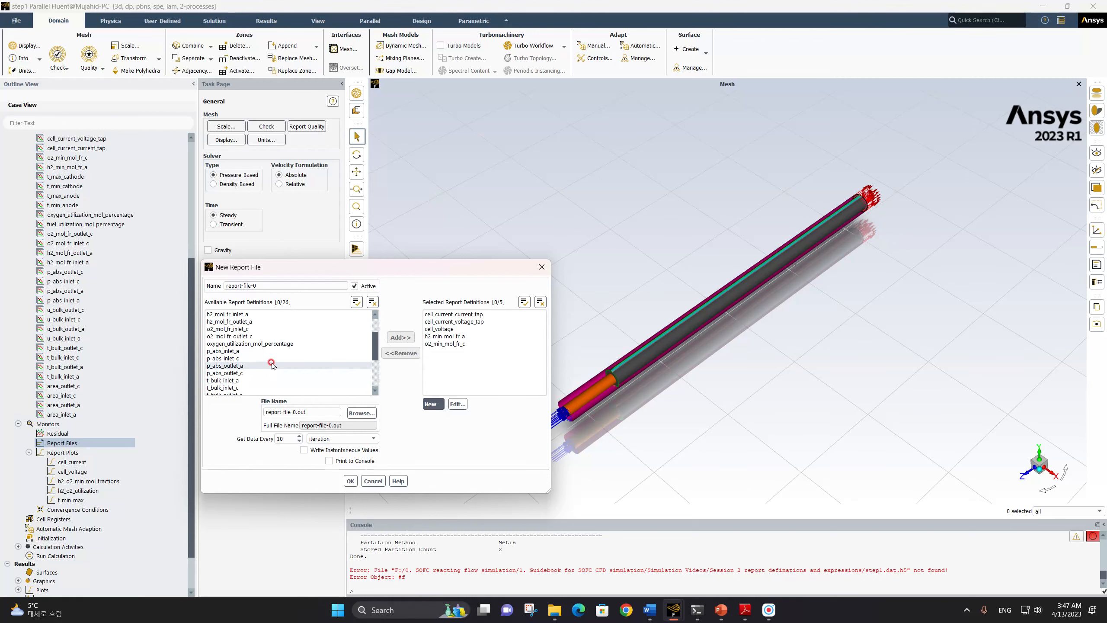
# Add t_max_anode, t_max_cathode, t_min_anode and t_min_cathode to the report file
pyautogui.scroll(-3, 266, 362)
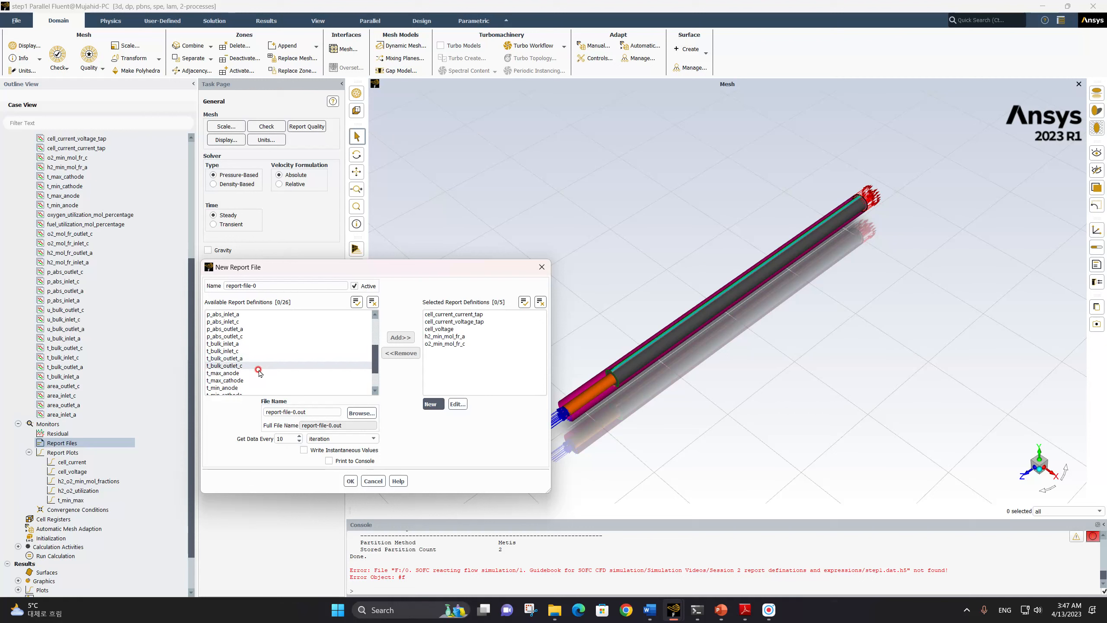
pyautogui.click(249, 373)
pyautogui.scroll(-2, 246, 367)
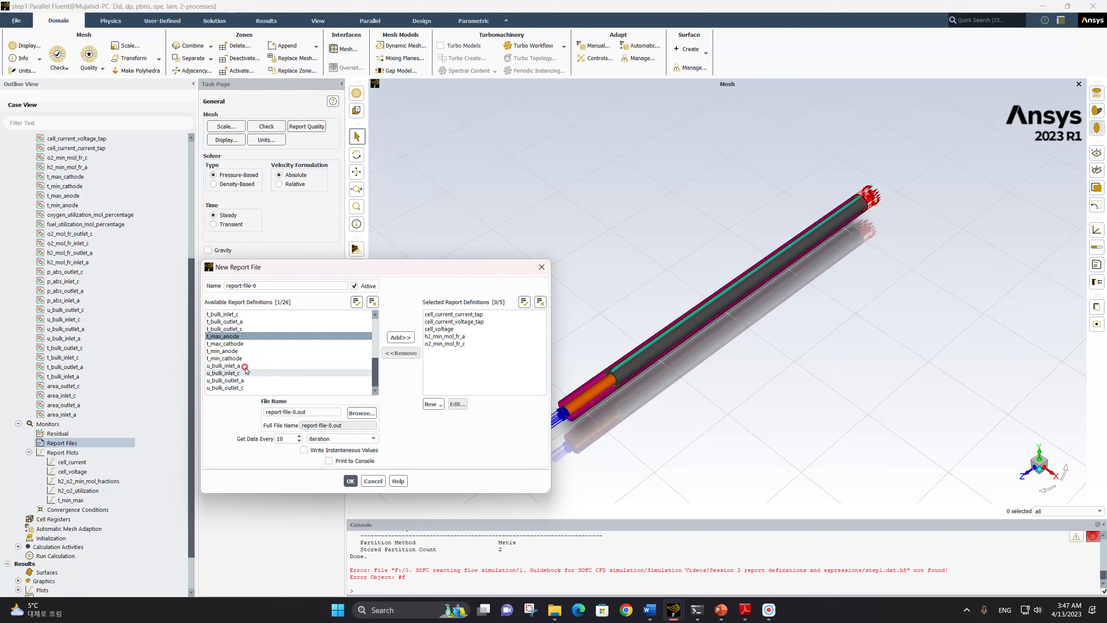
pyautogui.keyDown('shift'); pyautogui.click(244, 358); pyautogui.keyUp('shift')
pyautogui.click(400, 337)
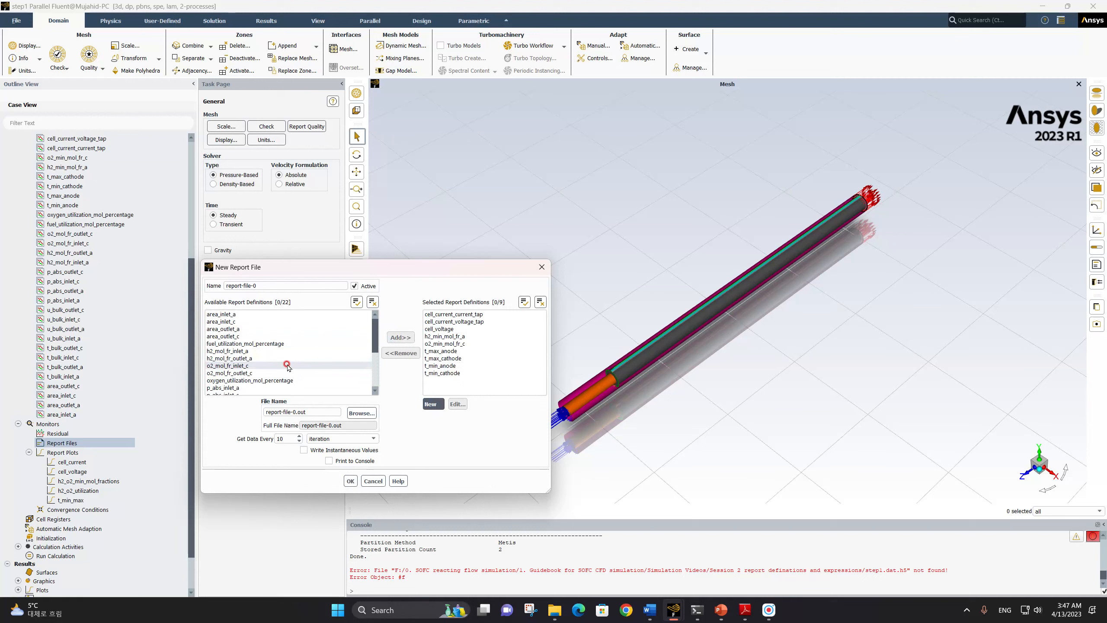
# Add fuel_utilization_mol_percentage and oxygen_utilization_mol_percentage to the report file and save it
pyautogui.click(271, 343)
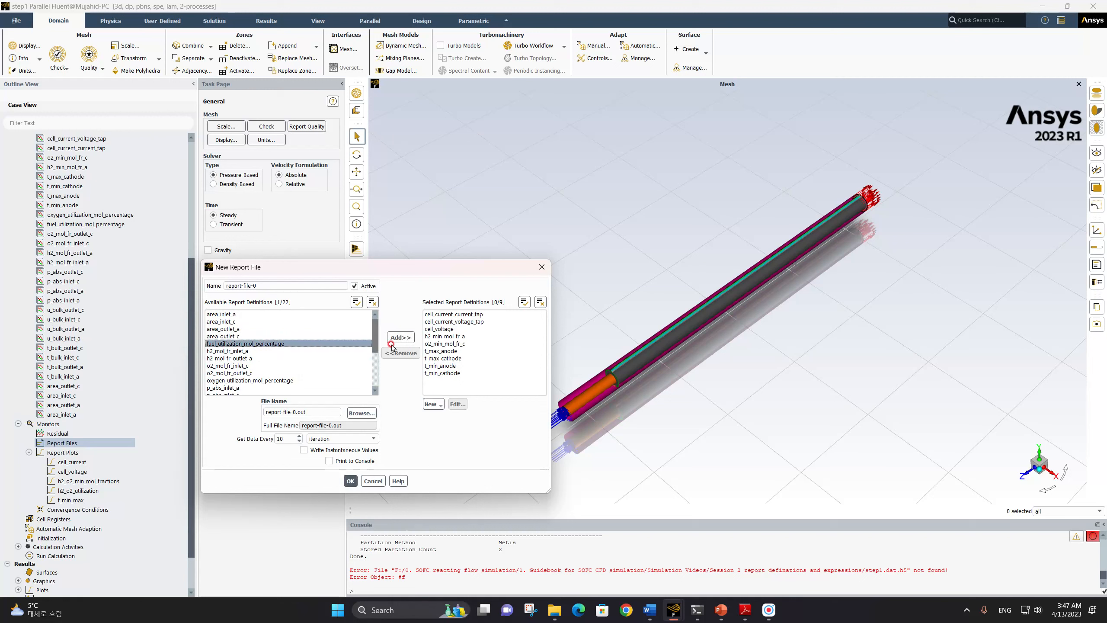
pyautogui.click(400, 337)
pyautogui.click(262, 373)
pyautogui.click(400, 337)
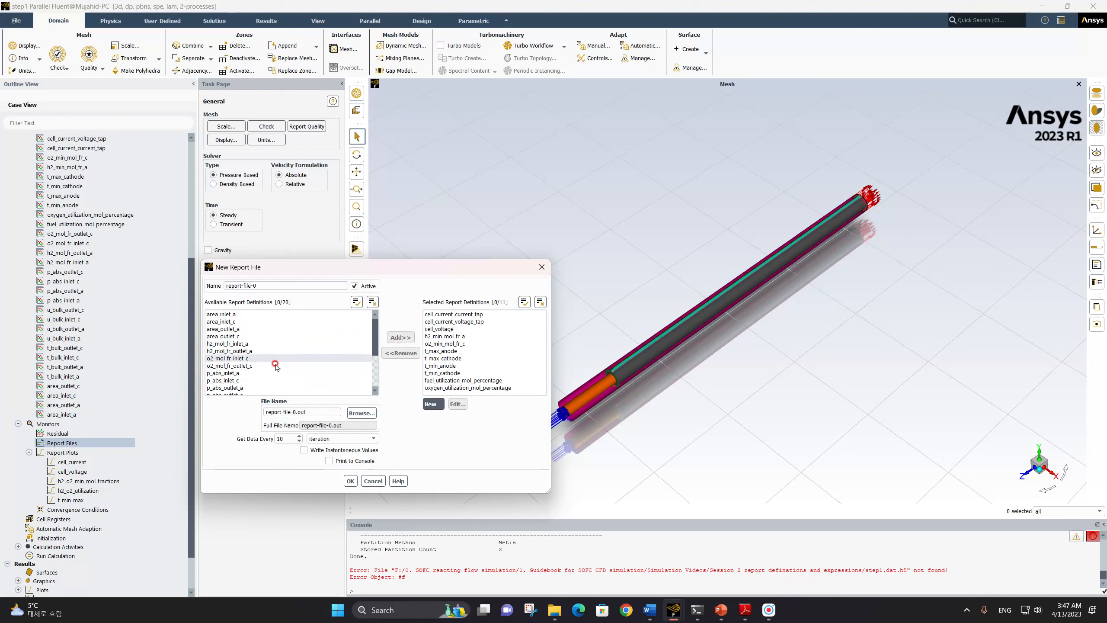
pyautogui.scroll(-3, 270, 364)
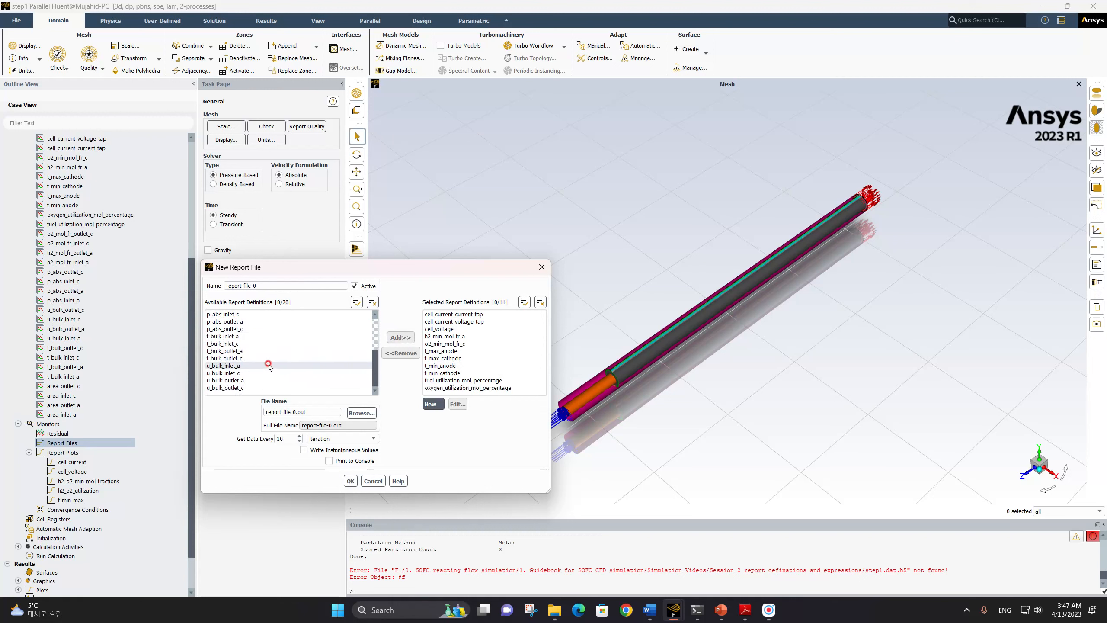
pyautogui.click(350, 480)
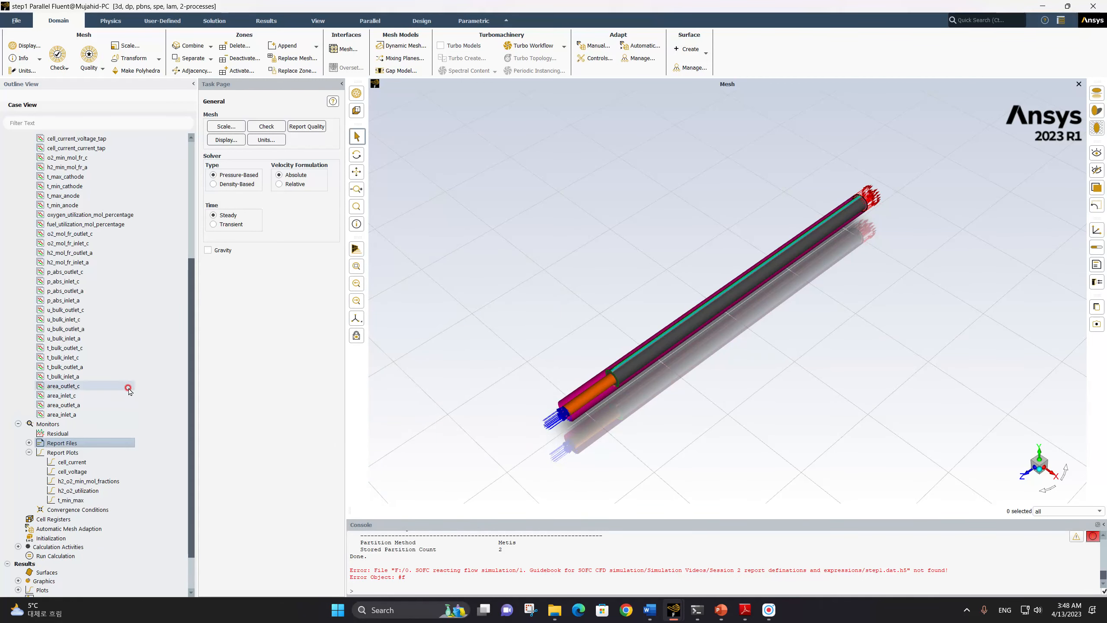
# Initialize the solution with the Standard method and set the number of iterations to 50
pyautogui.scroll(2, 116, 389)
pyautogui.scroll(5, 119, 388)
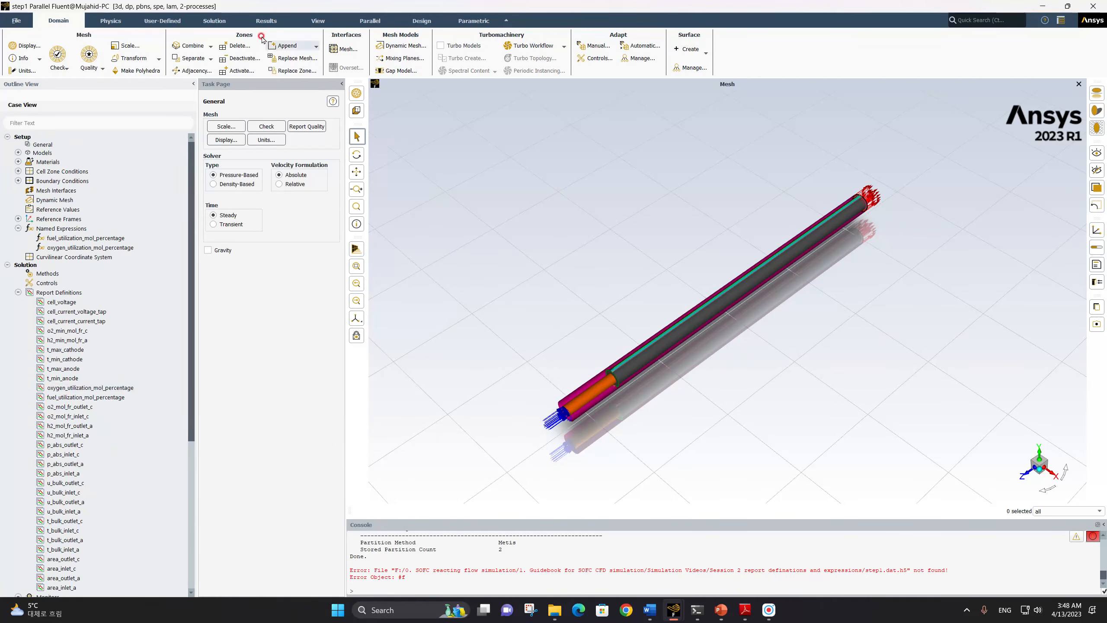
pyautogui.click(220, 21)
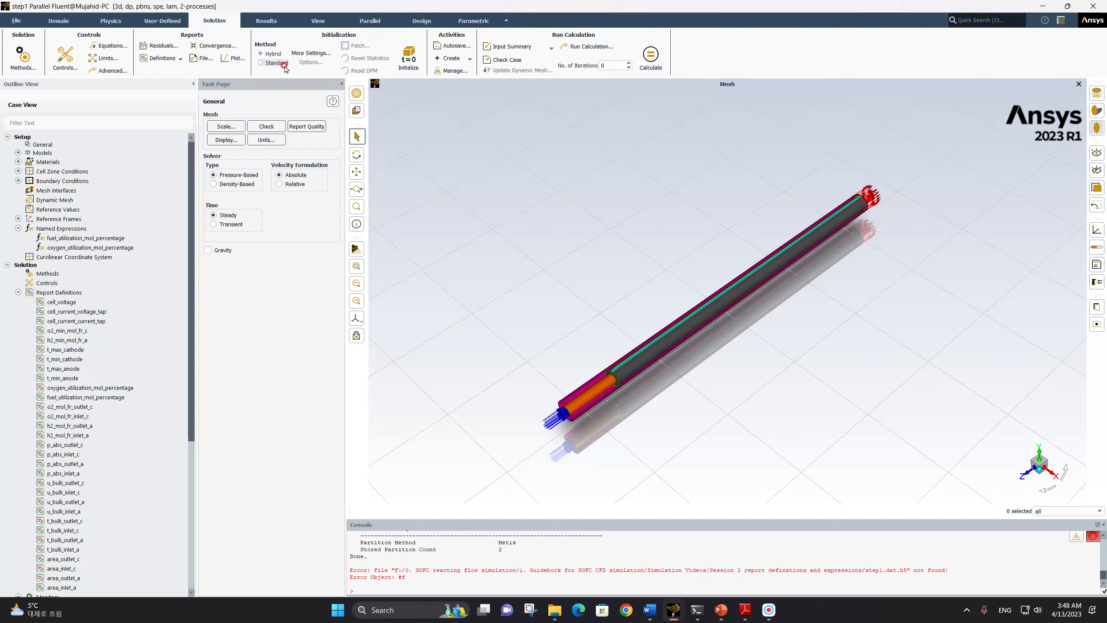
pyautogui.click(261, 63)
pyautogui.click(409, 61)
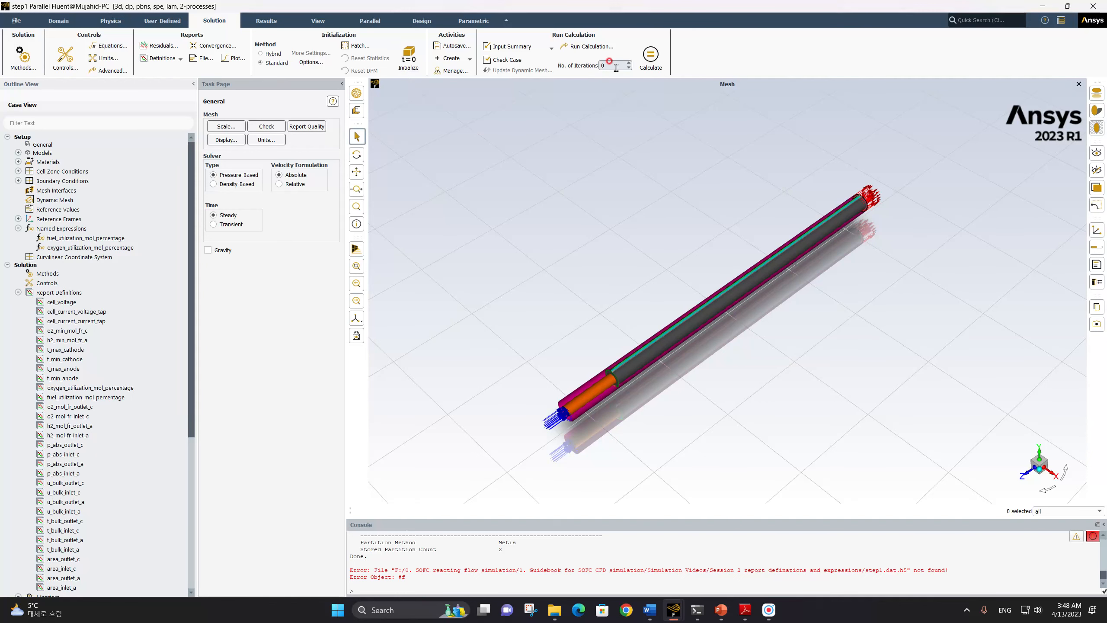
pyautogui.click(587, 64)
# Review the model parameters of the SOFC (Unresolved Electrolyte) model and accept them
pyautogui.click(17, 153)
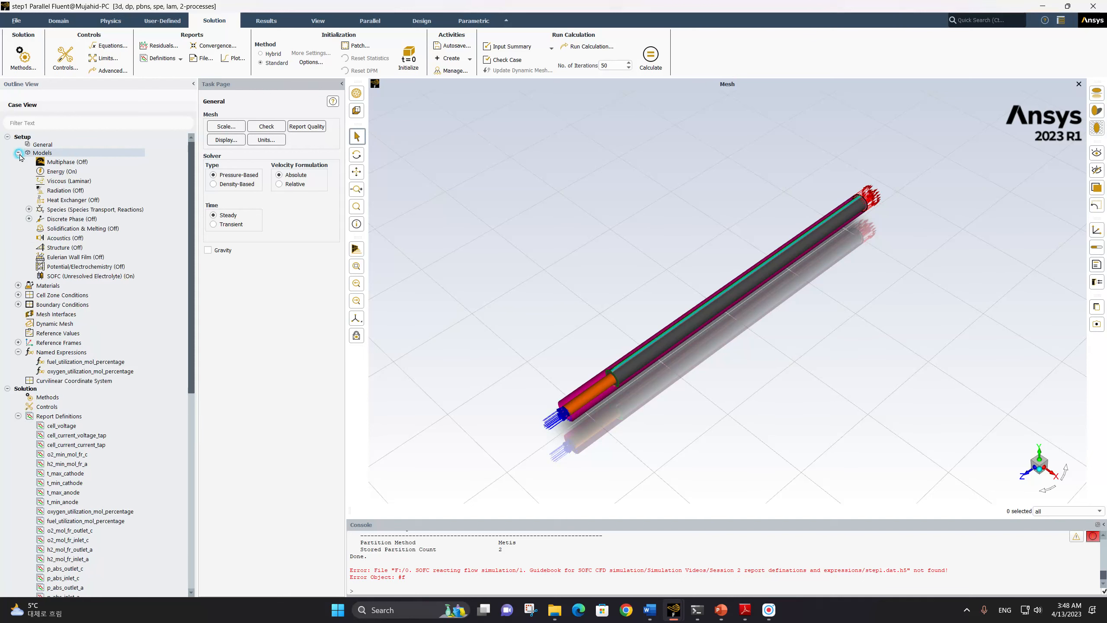
pyautogui.doubleClick(76, 278)
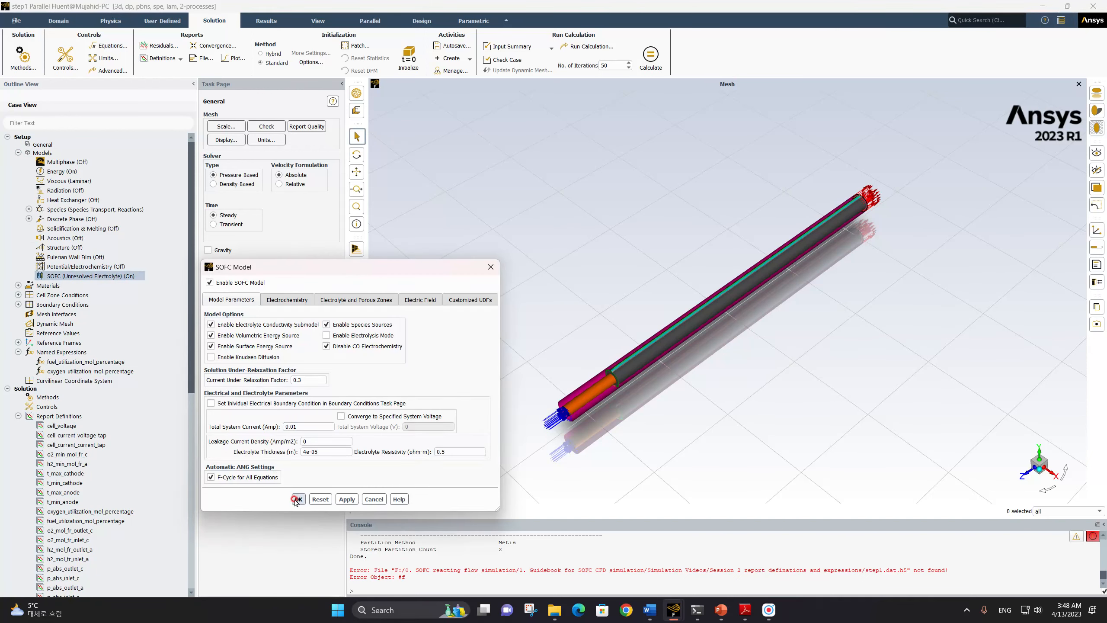
pyautogui.click(298, 499)
# Run the calculation for 50 iterations and dismiss the completion notice
pyautogui.click(651, 56)
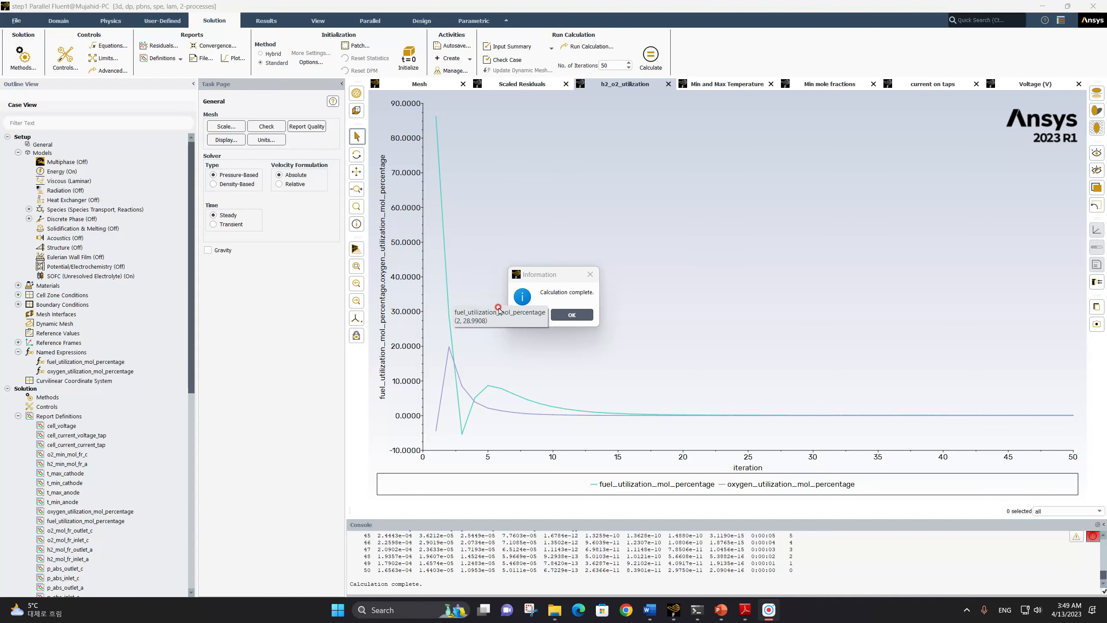
pyautogui.click(568, 315)
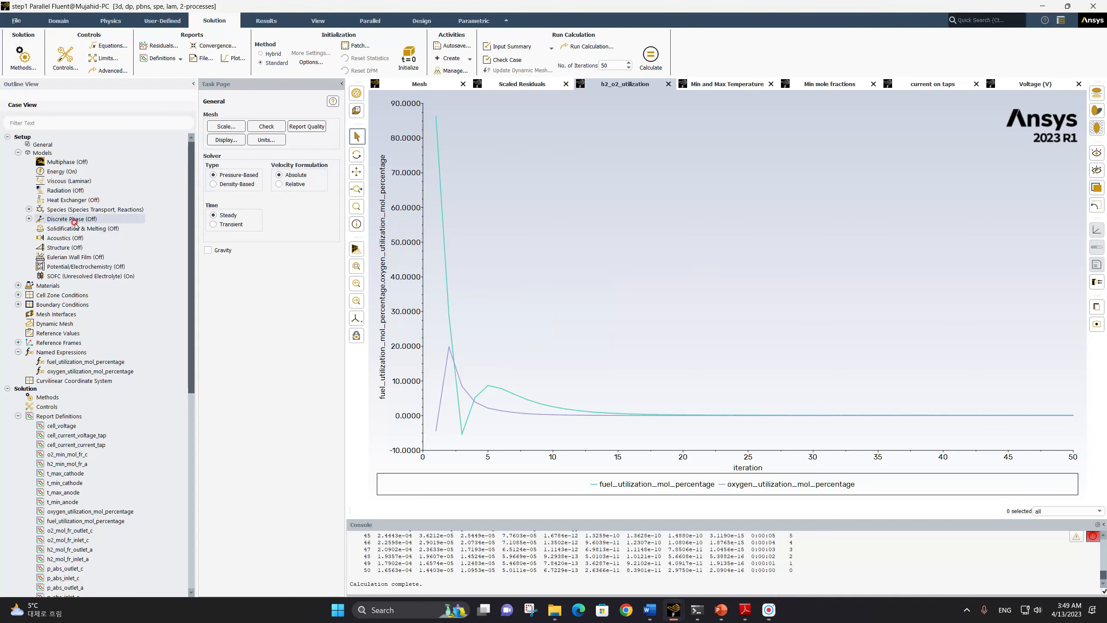
# Set the SOFC (Unresolved Electrolyte) model to converge to a specified total system voltage of 0.7 V and accept the settings
pyautogui.click(65, 276)
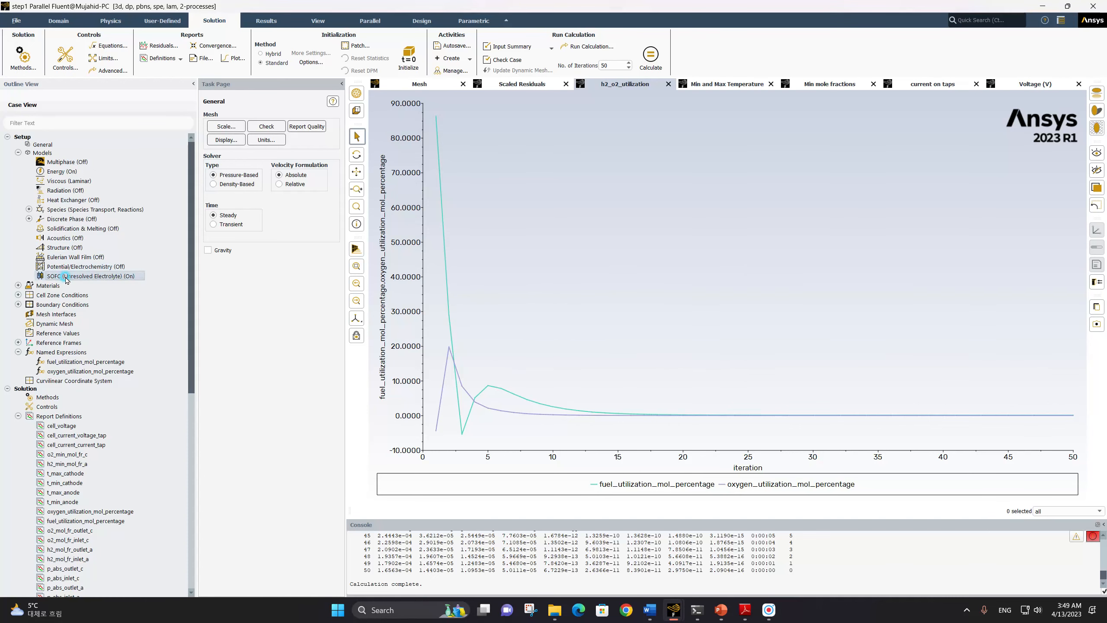
pyautogui.doubleClick(66, 277)
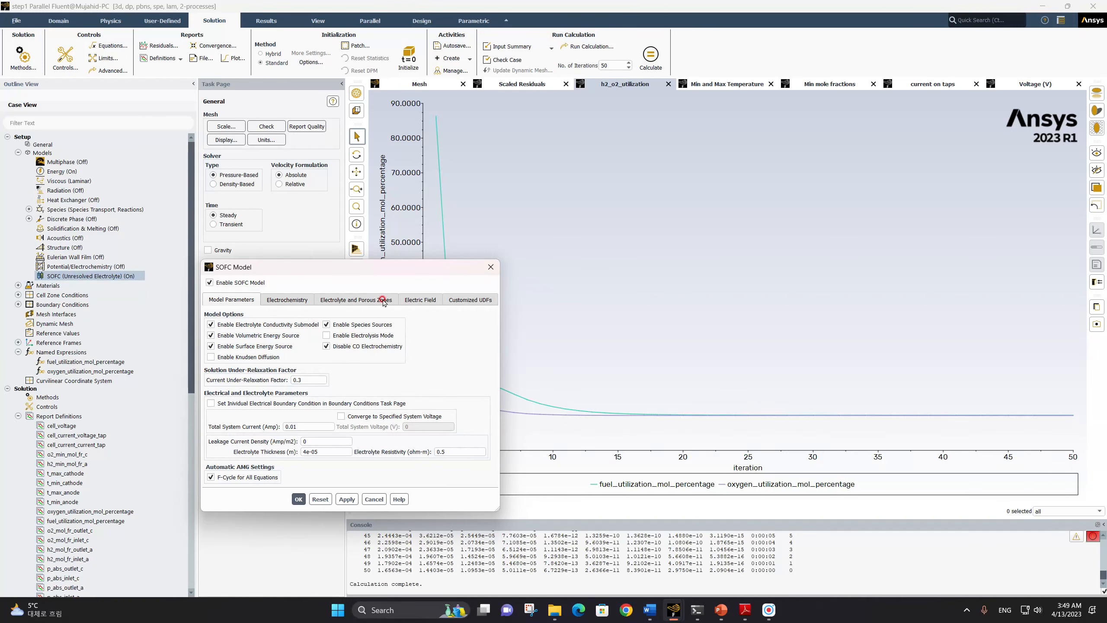
pyautogui.click(370, 415)
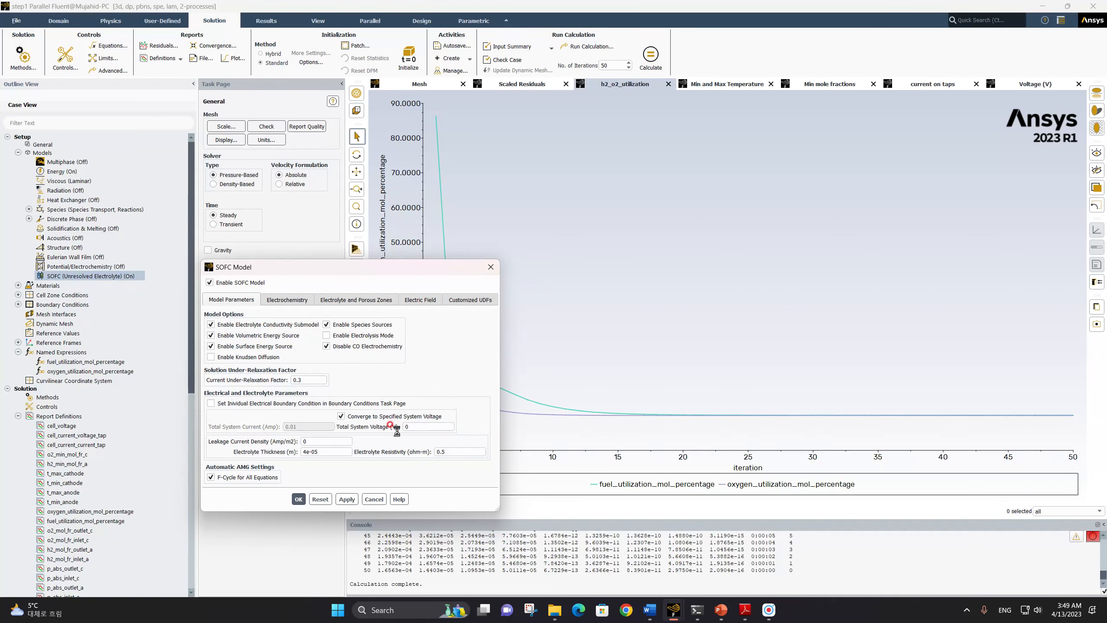
pyautogui.moveTo(378, 422); pyautogui.dragTo(375, 423)
pyautogui.write('0.7')
pyautogui.click(298, 499)
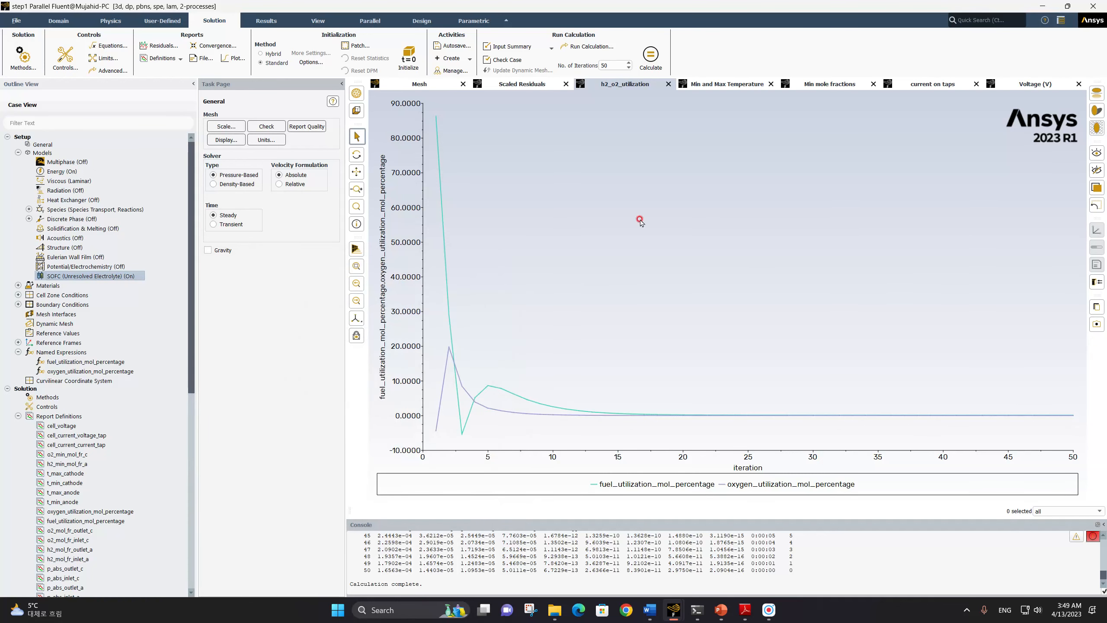
# Run the calculation for another 50 iterations and dismiss the completion notice
pyautogui.click(650, 58)
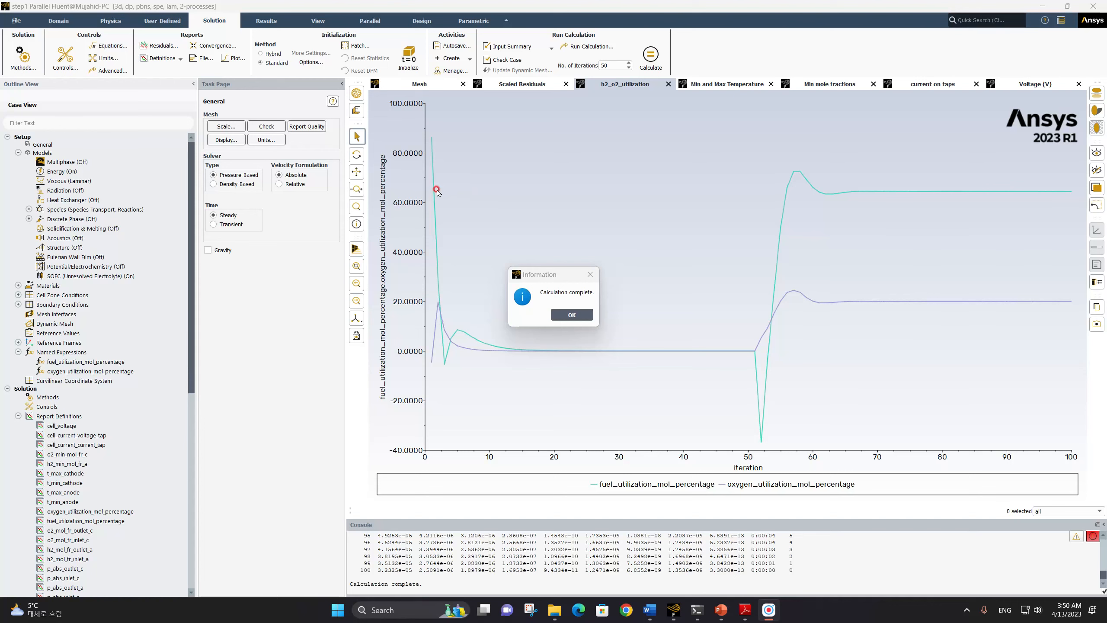
pyautogui.click(571, 315)
pyautogui.click(561, 289)
pyautogui.click(575, 315)
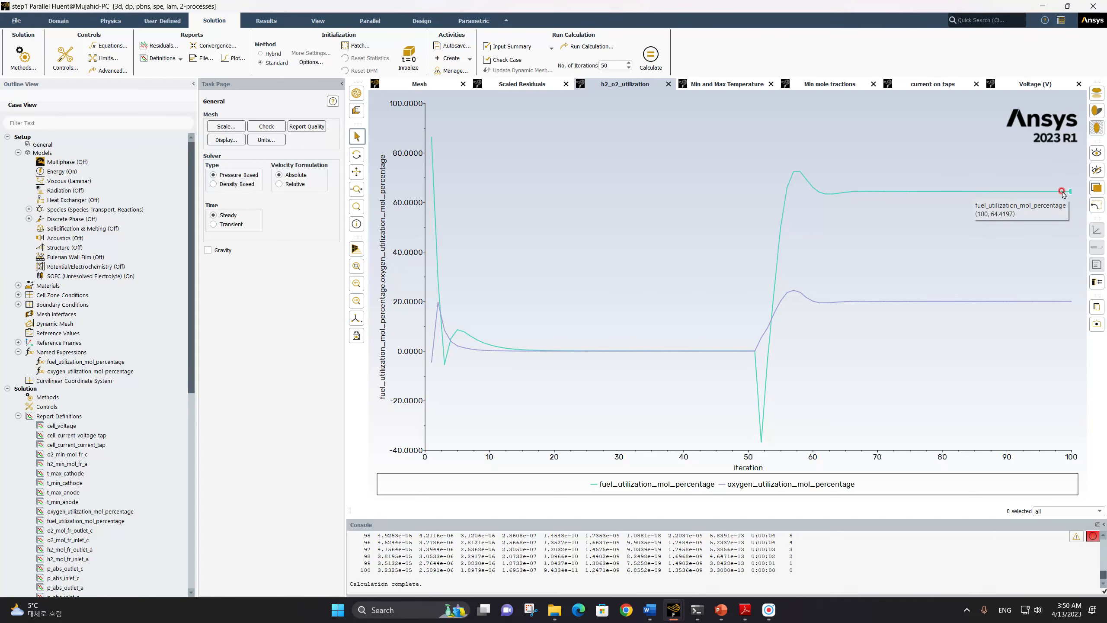
# Inspect the final fuel and oxygen utilization on the h2_o2_utilization plot and locate Report Files under Monitors
pyautogui.moveTo(1062, 192)
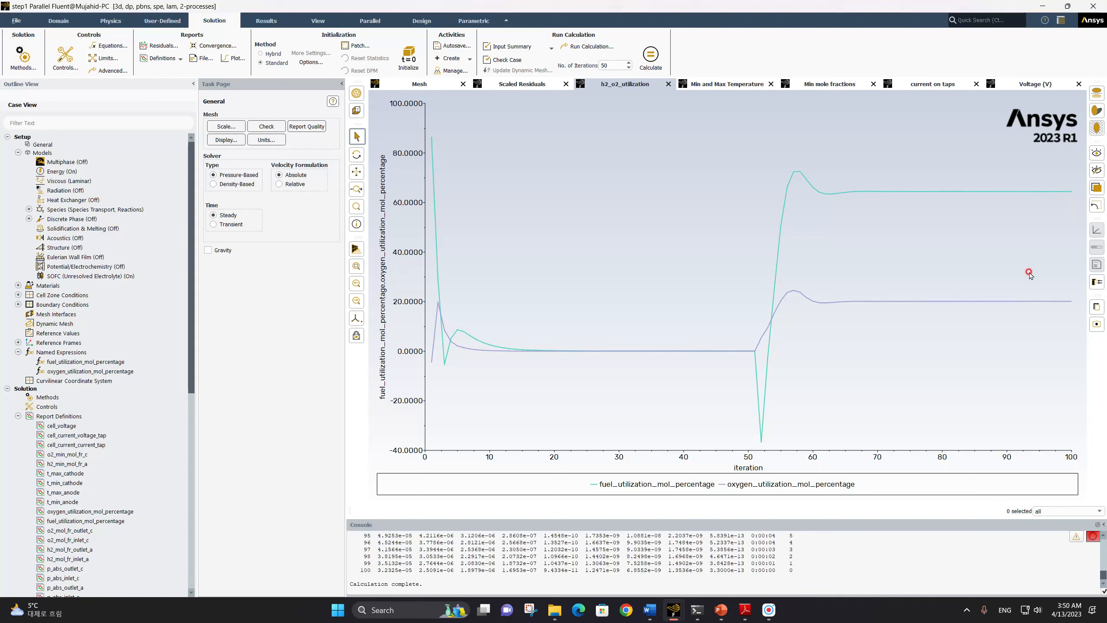
pyautogui.moveTo(1049, 303)
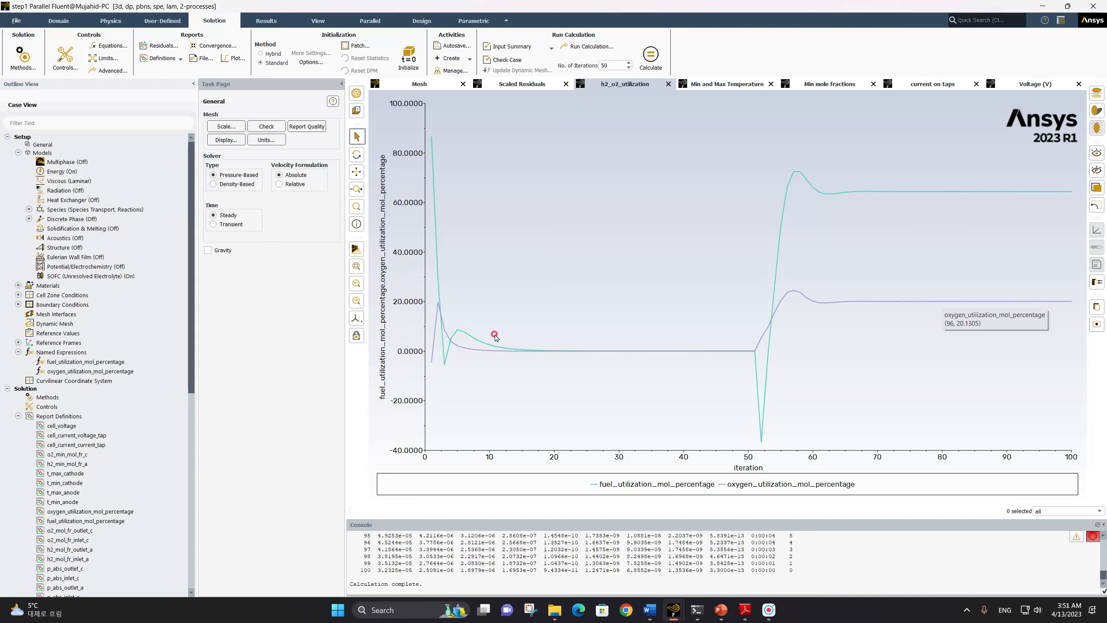
pyautogui.scroll(-5, 65, 353)
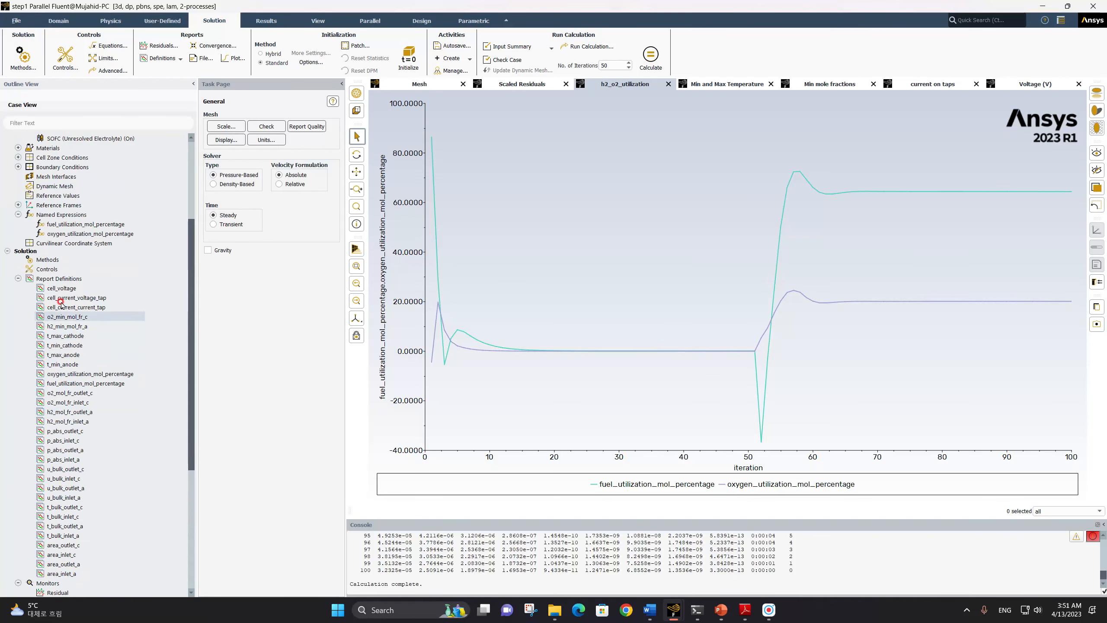
pyautogui.click(67, 234)
pyautogui.scroll(-8, 59, 273)
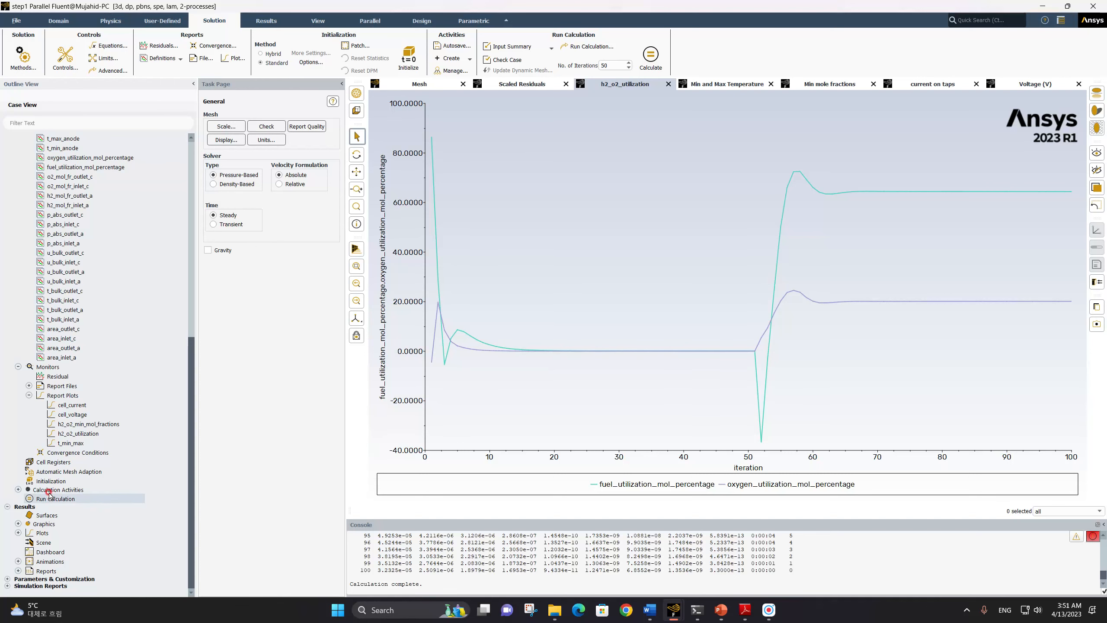
pyautogui.click(29, 385)
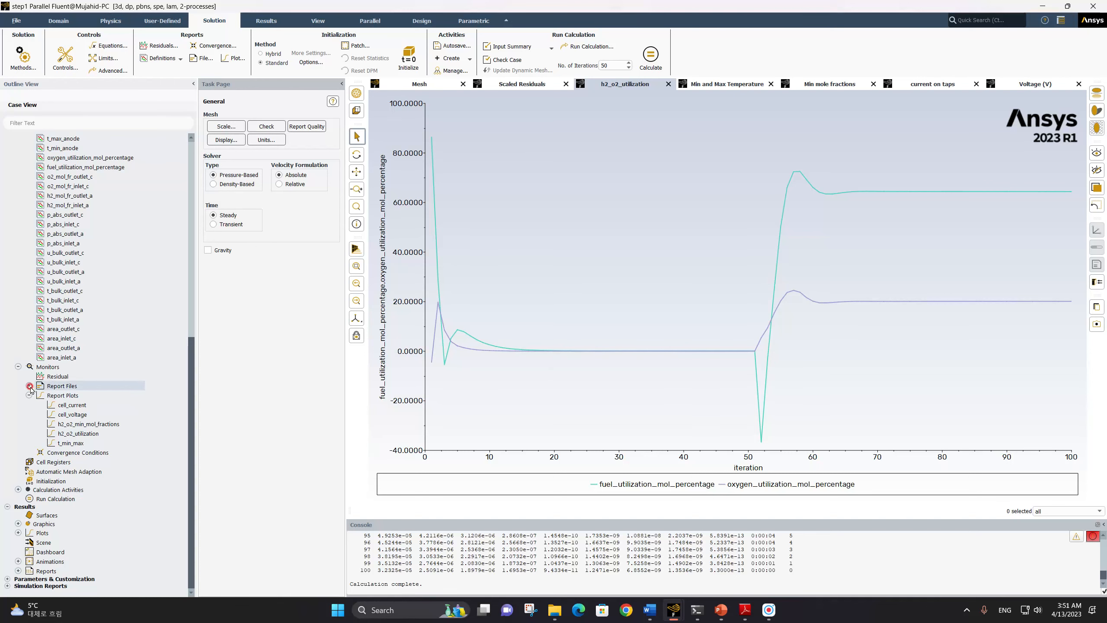
# Switch to File Explorer and open report-file-0 from the Session 2 report definitions folder inside the simulation videos folder
pyautogui.click(555, 612)
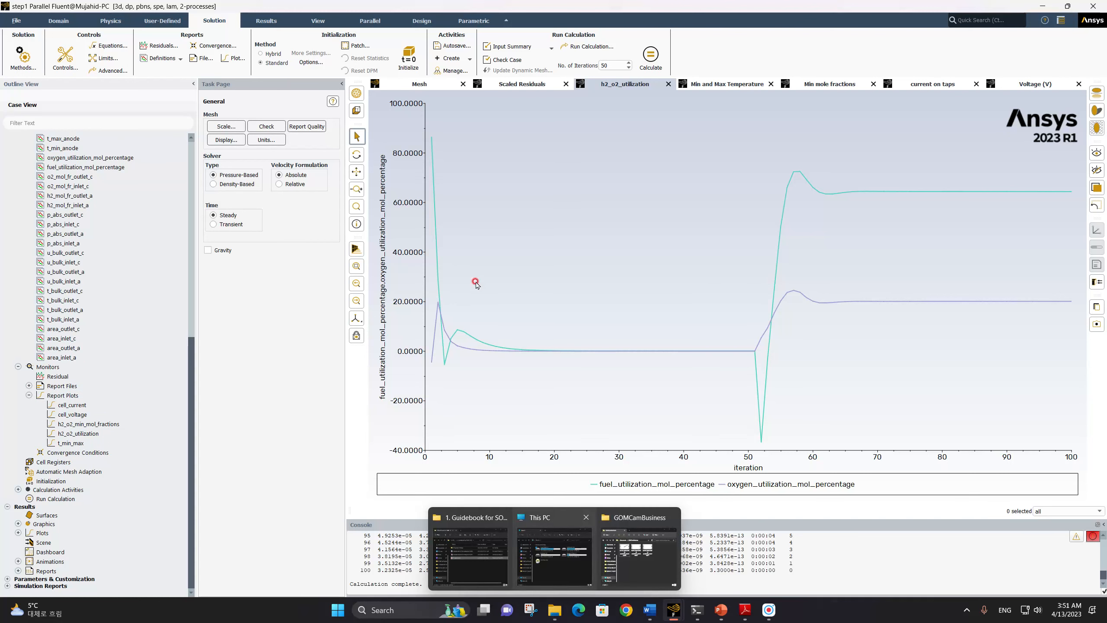
pyautogui.click(530, 294)
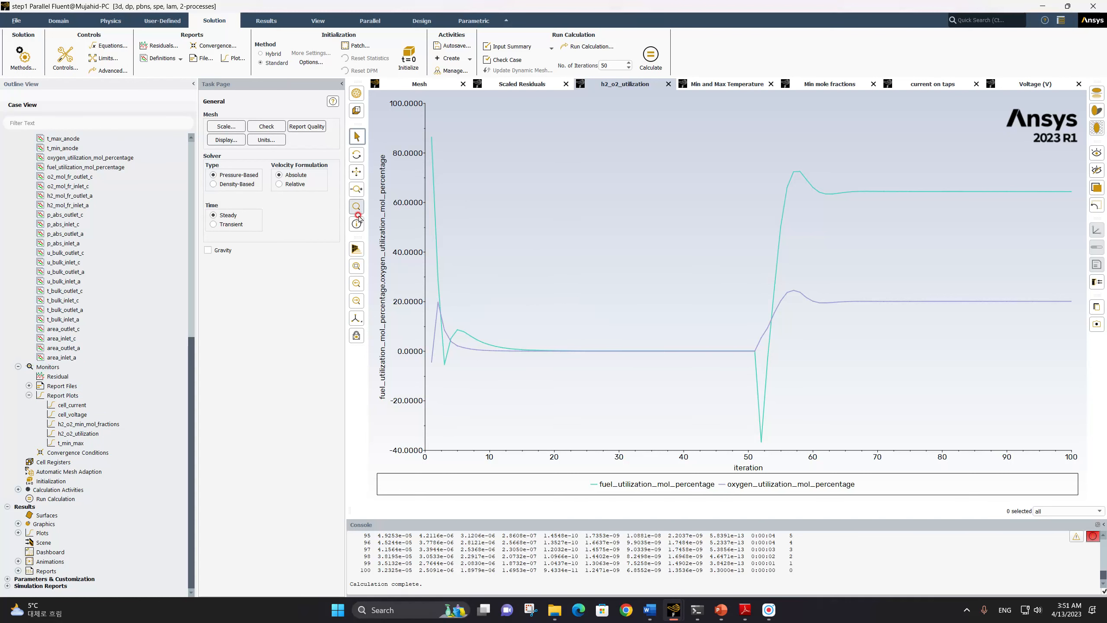
pyautogui.click(439, 221)
pyautogui.click(550, 618)
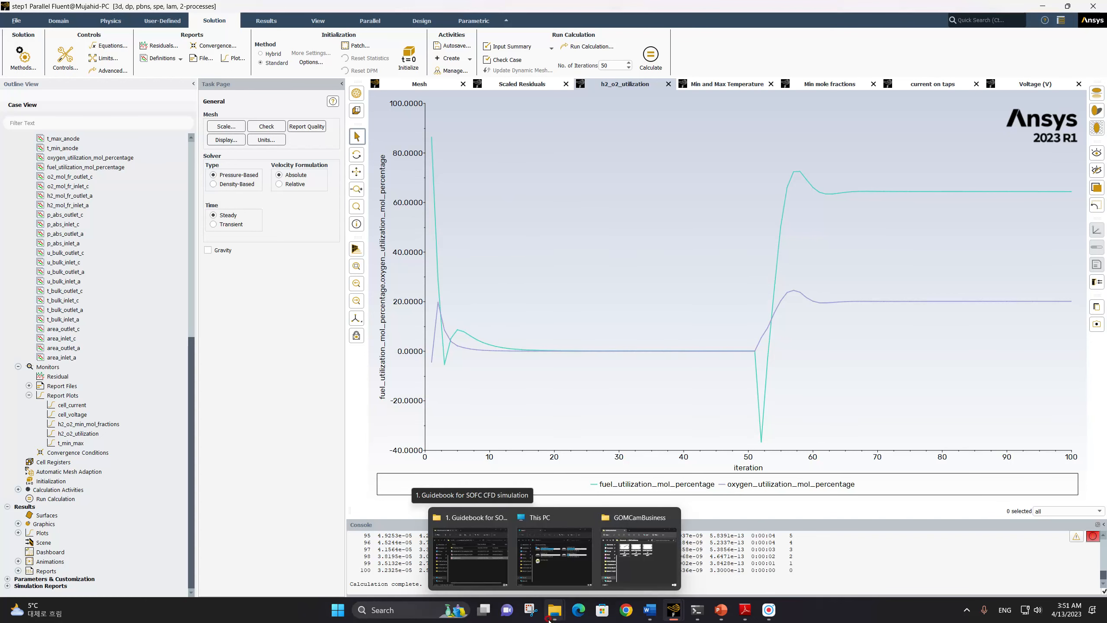
pyautogui.click(464, 567)
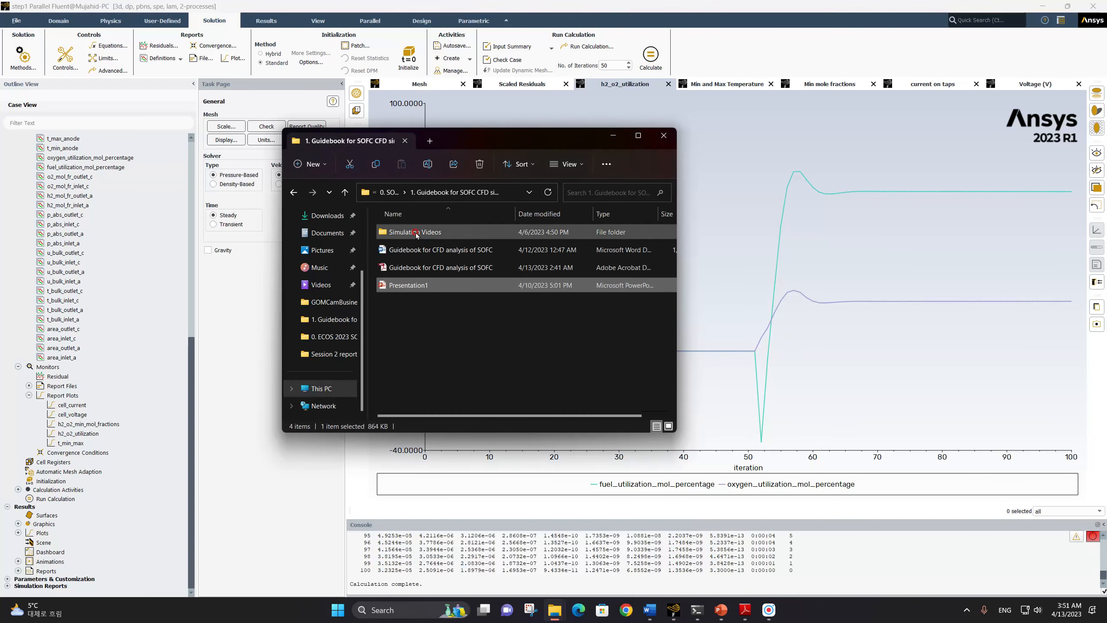
pyautogui.doubleClick(414, 232)
pyautogui.doubleClick(415, 250)
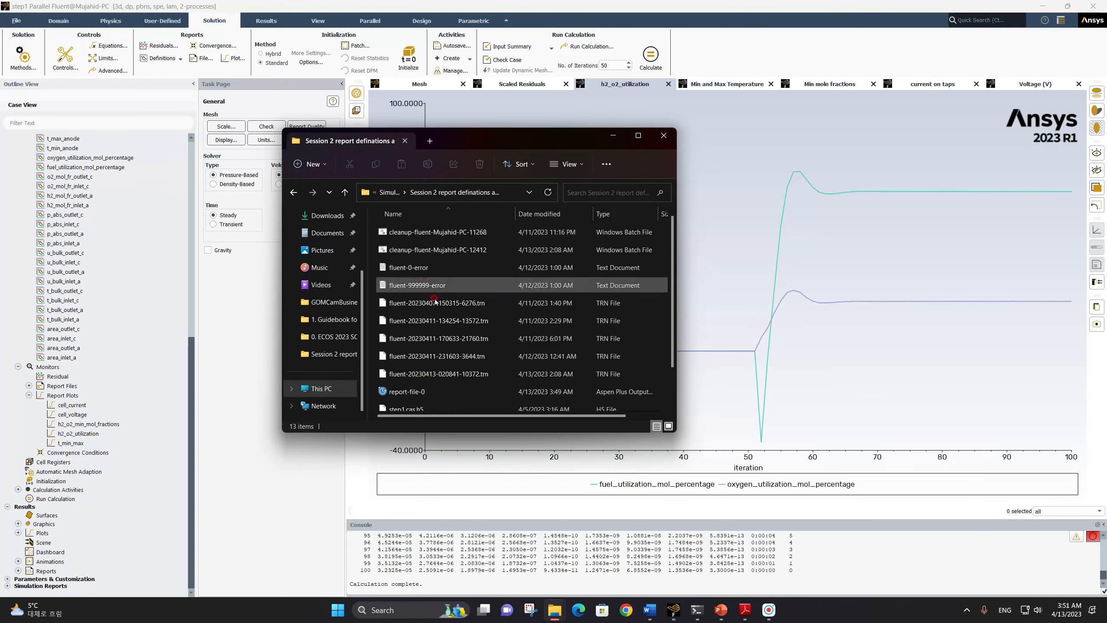
pyautogui.scroll(-1, 416, 314)
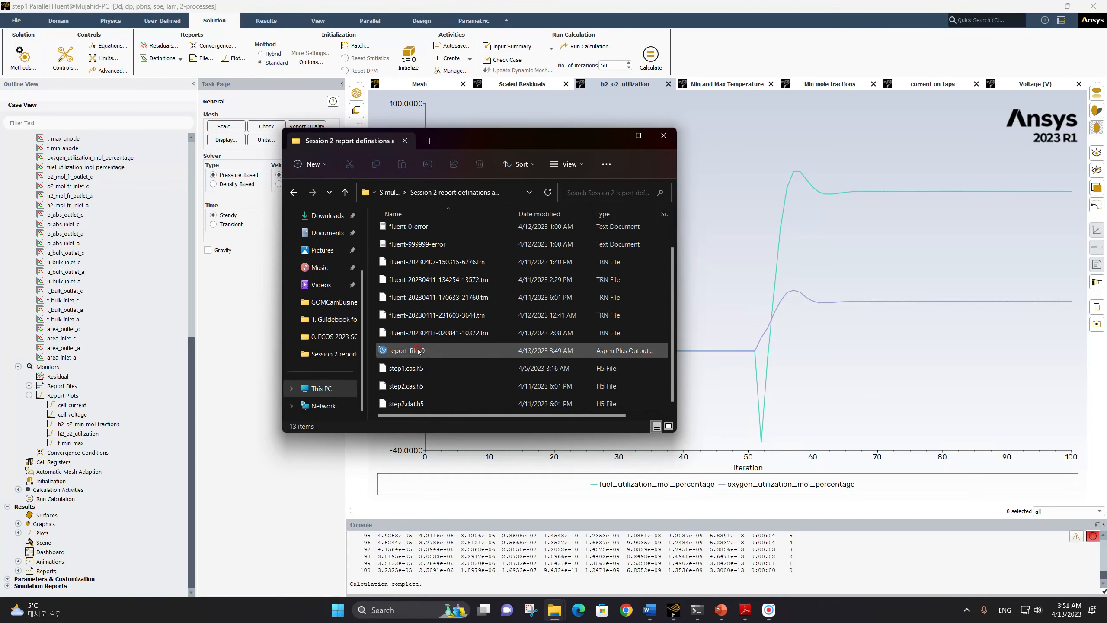
pyautogui.doubleClick(418, 350)
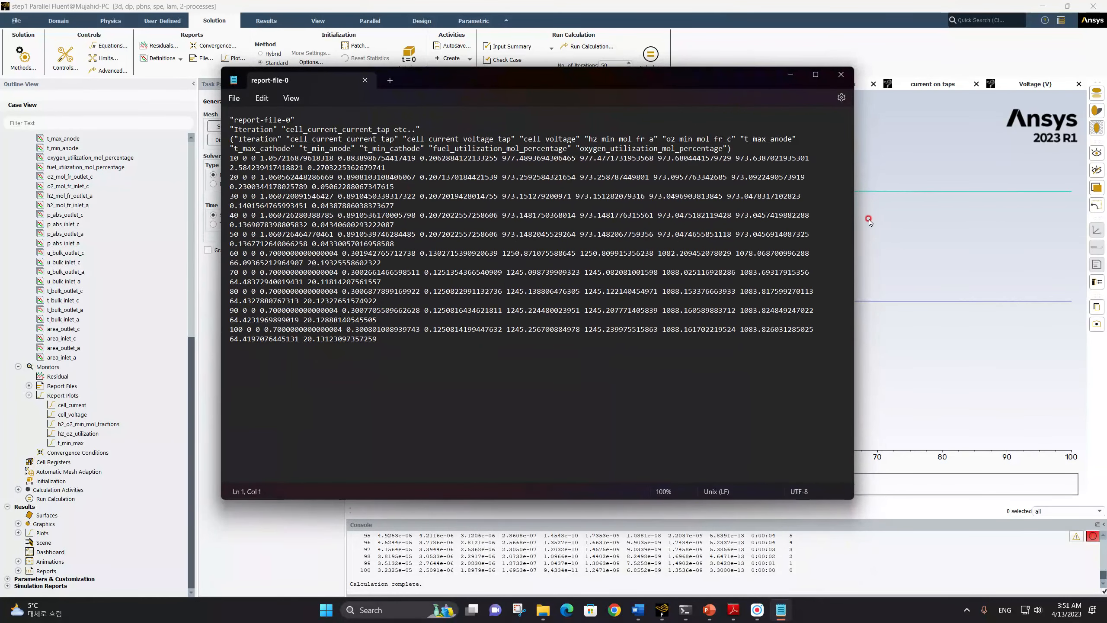
# Widen the report-file-0 text window, examine the recorded values per iteration, and close the file and the folder window
pyautogui.moveTo(857, 223); pyautogui.dragTo(1059, 223)
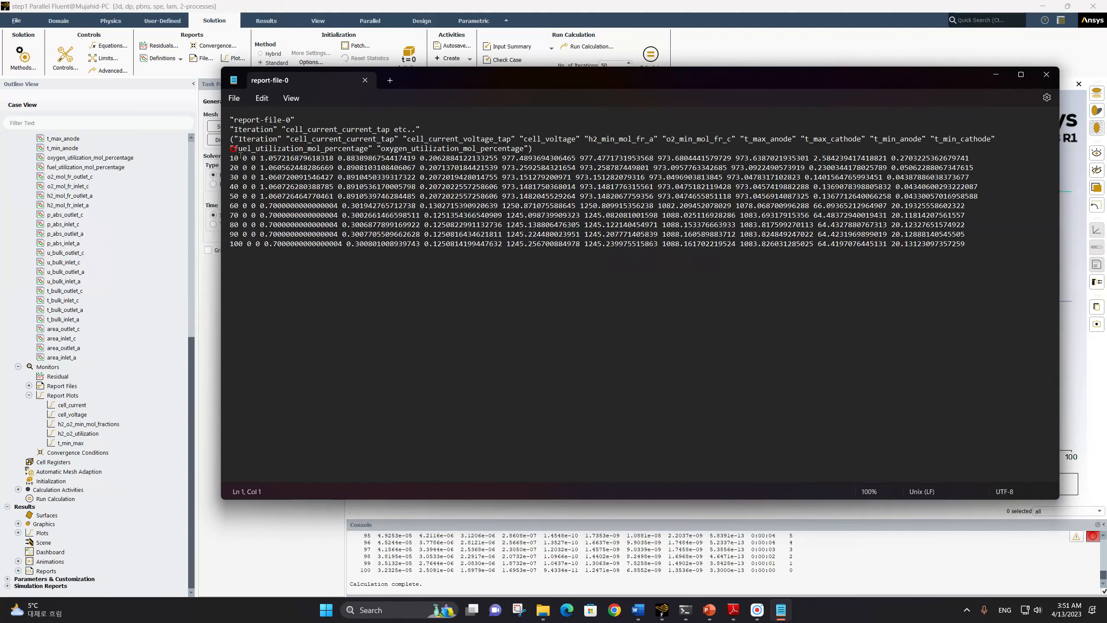
pyautogui.moveTo(256, 156); pyautogui.dragTo(269, 189)
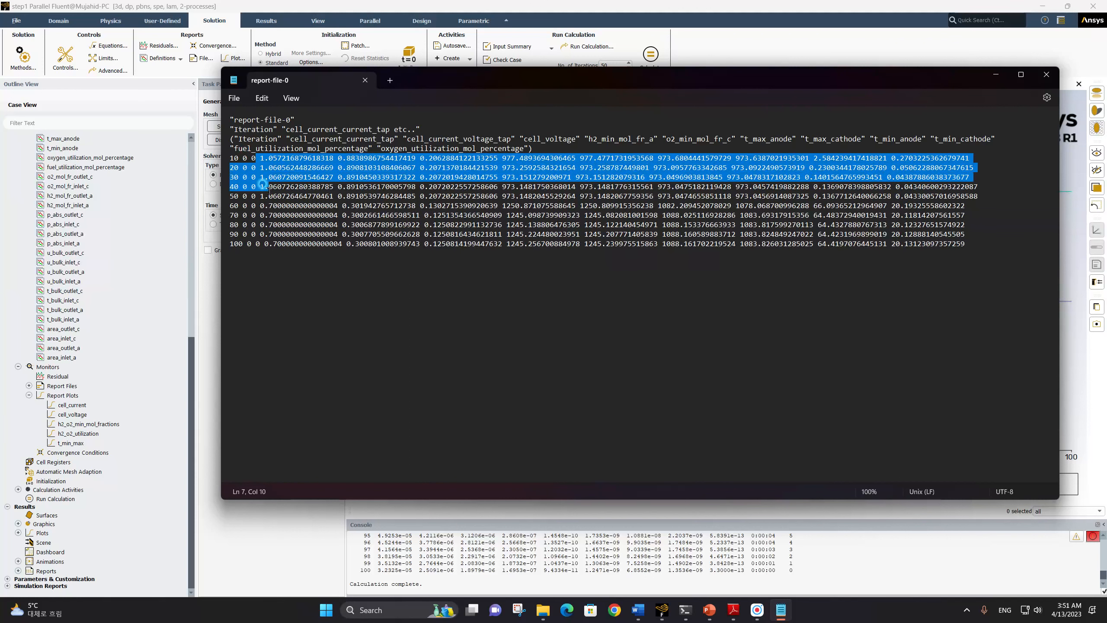
pyautogui.click(298, 215)
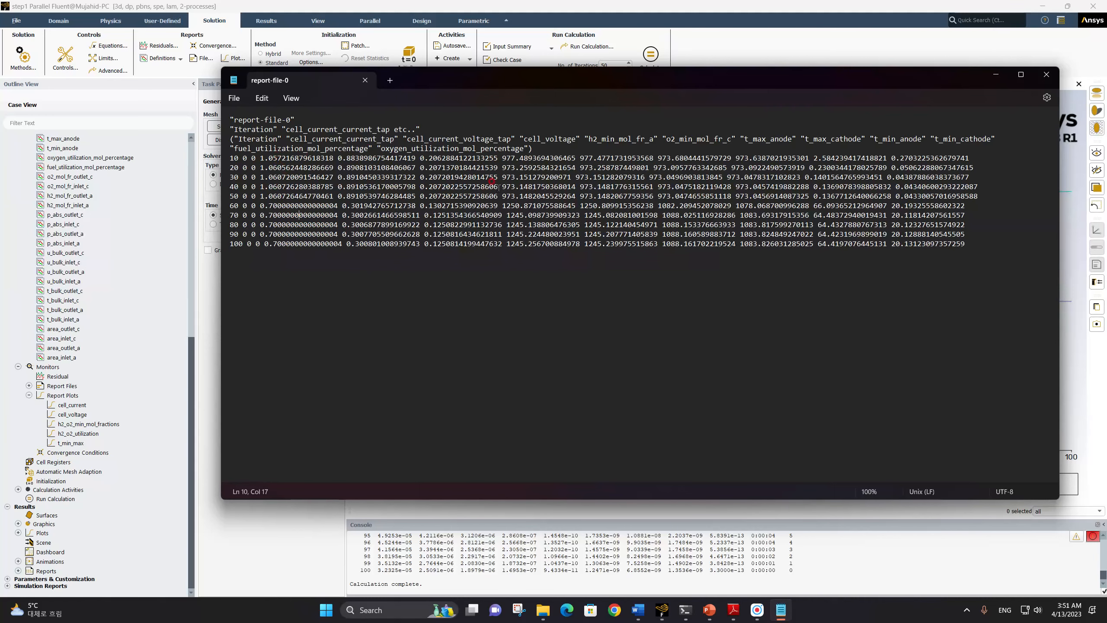
pyautogui.click(1046, 75)
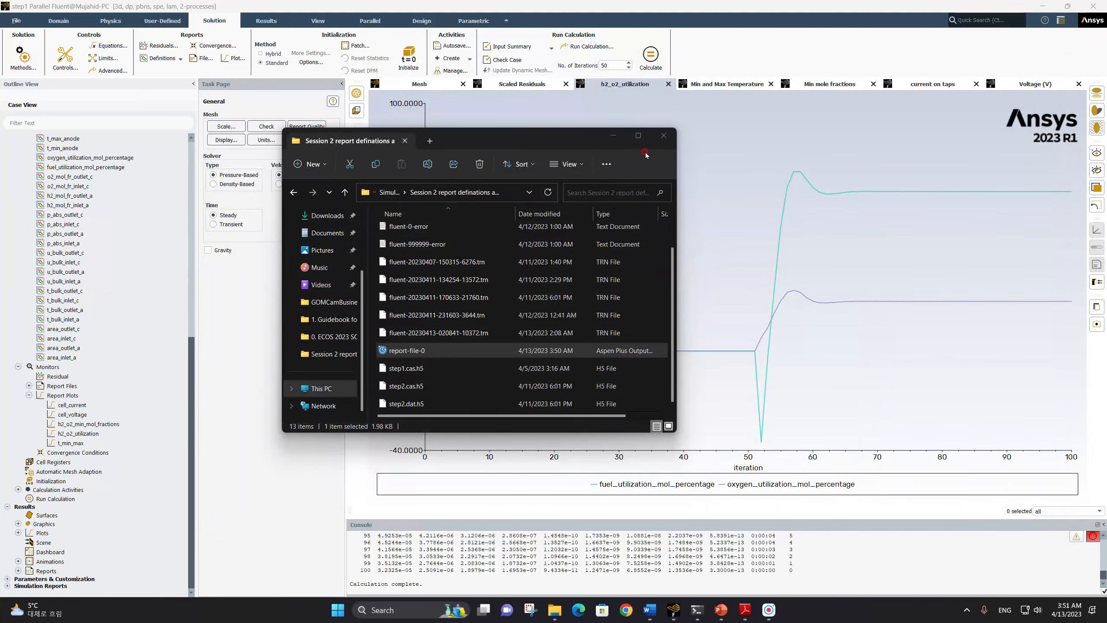
pyautogui.click(663, 136)
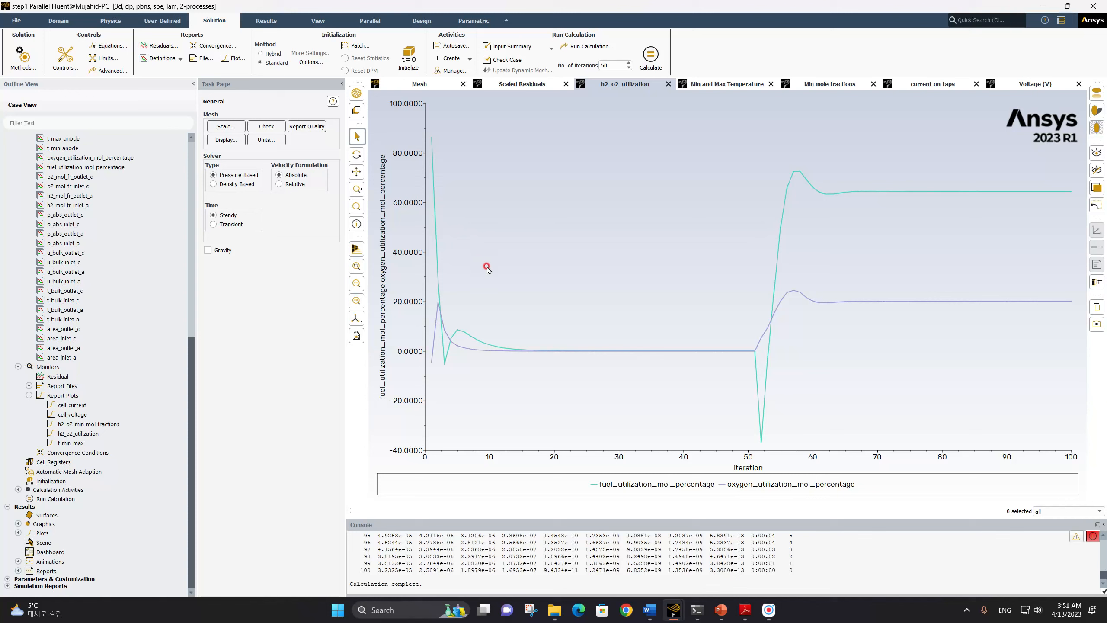